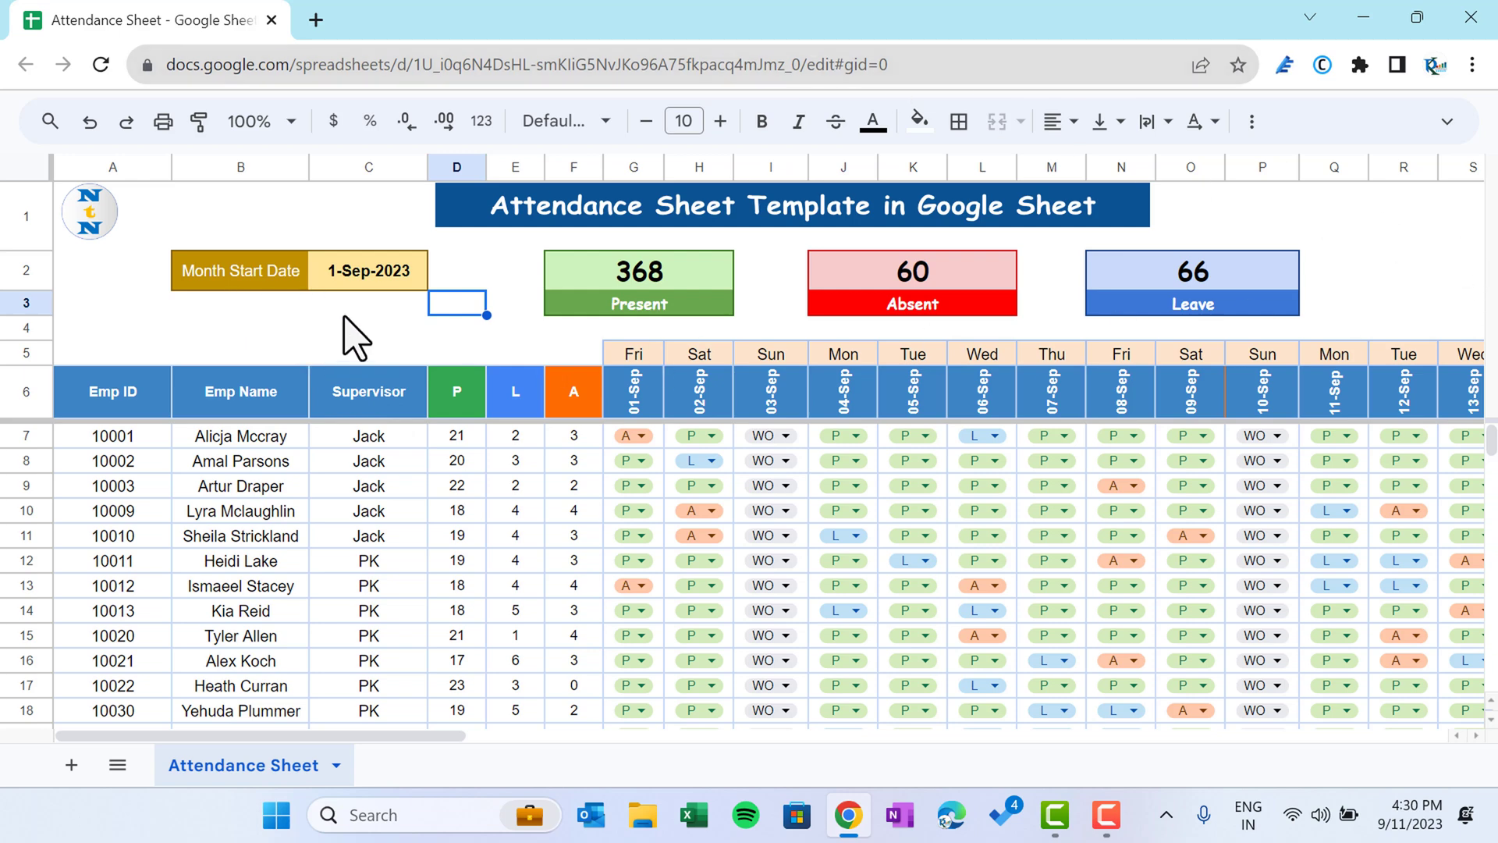
Step: Switch the browser to full screen and set the Month Start Date to 1-Oct-2023
key("F11")
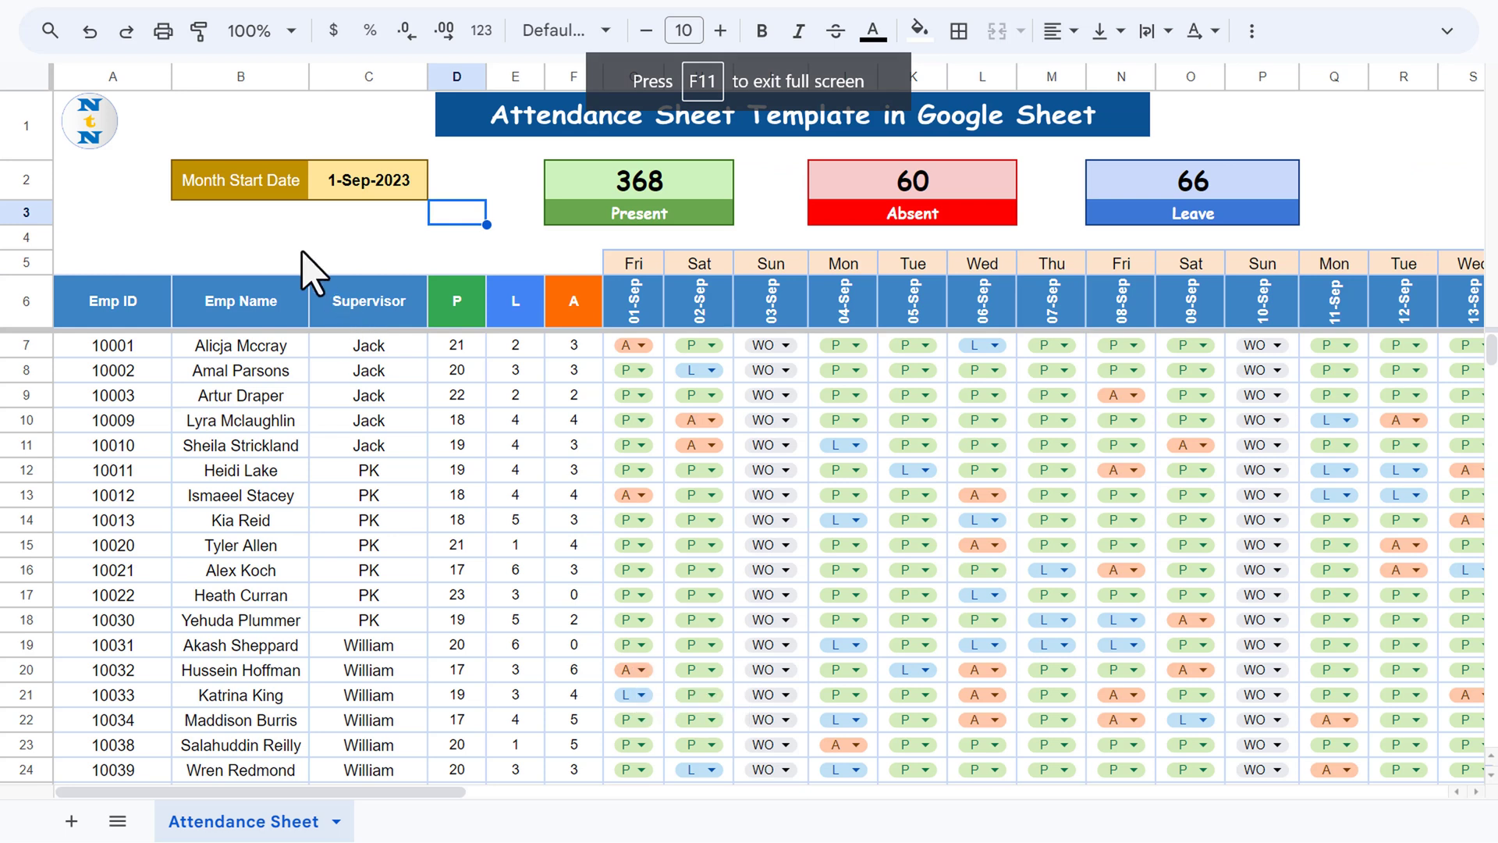
left_click(295, 244)
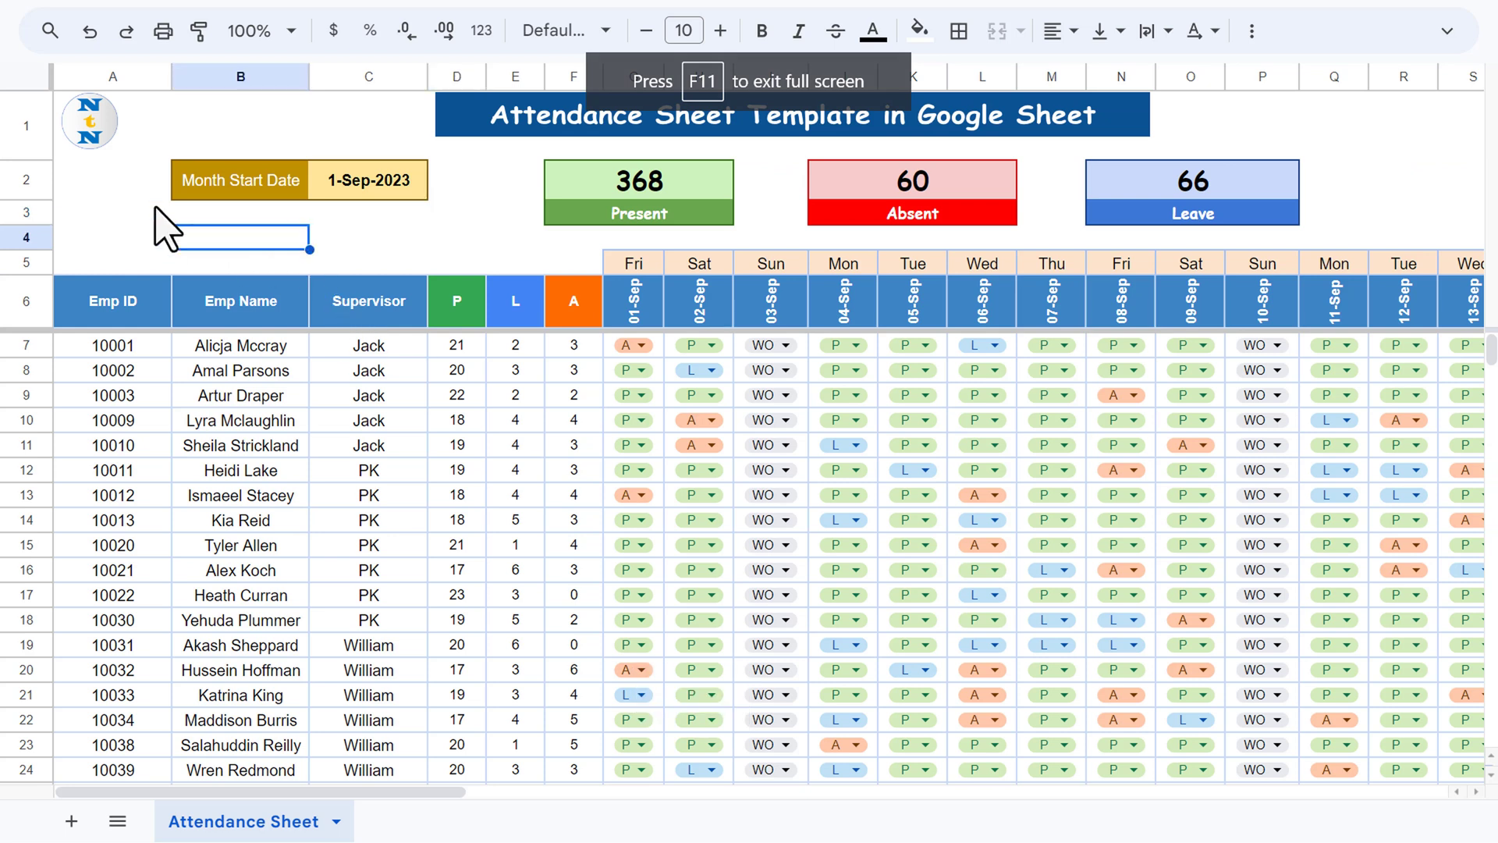
left_click(261, 186)
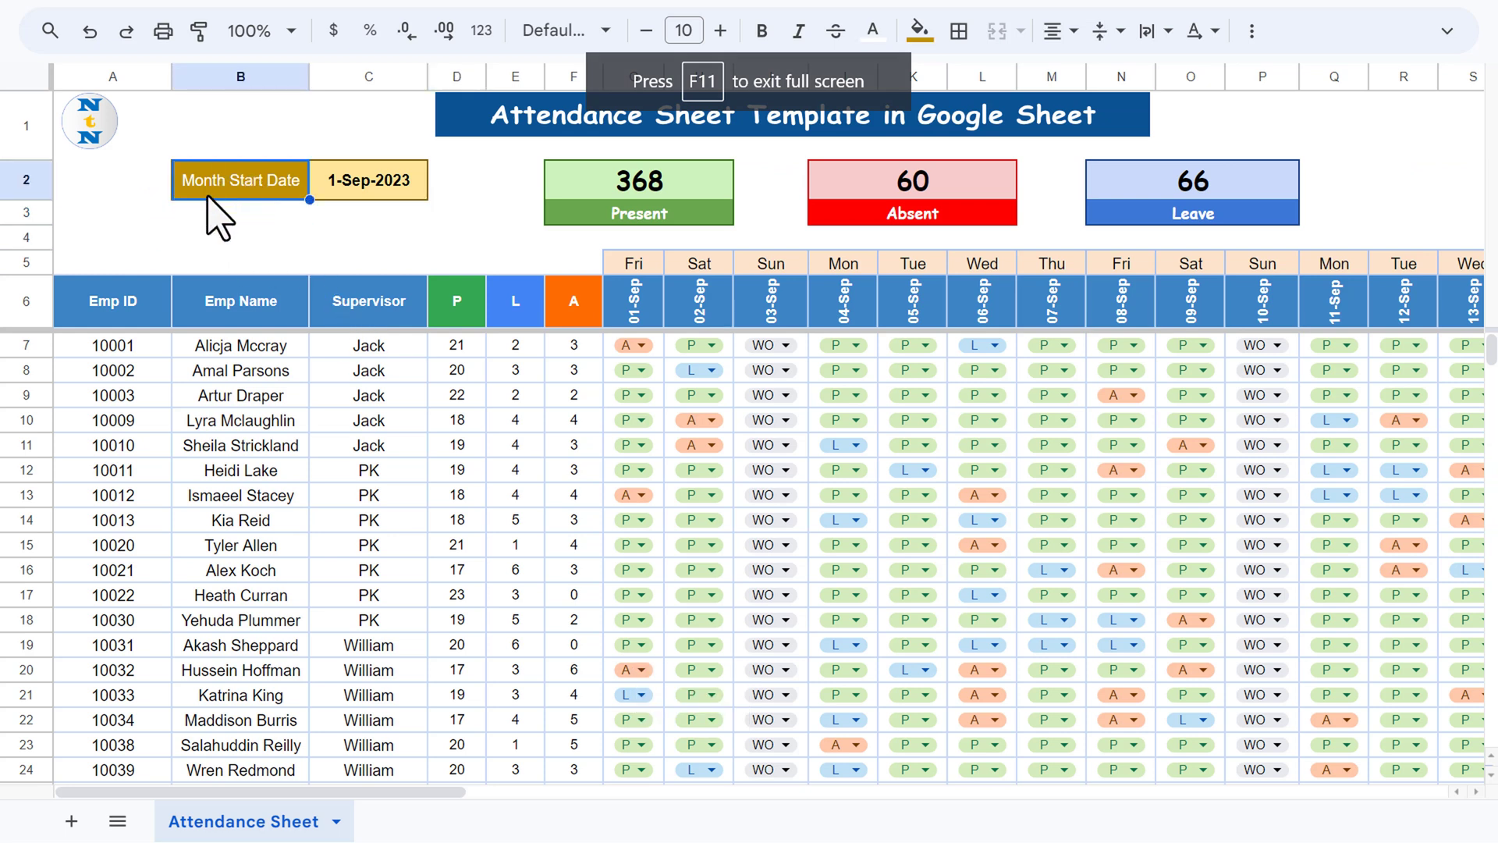
left_click(405, 187)
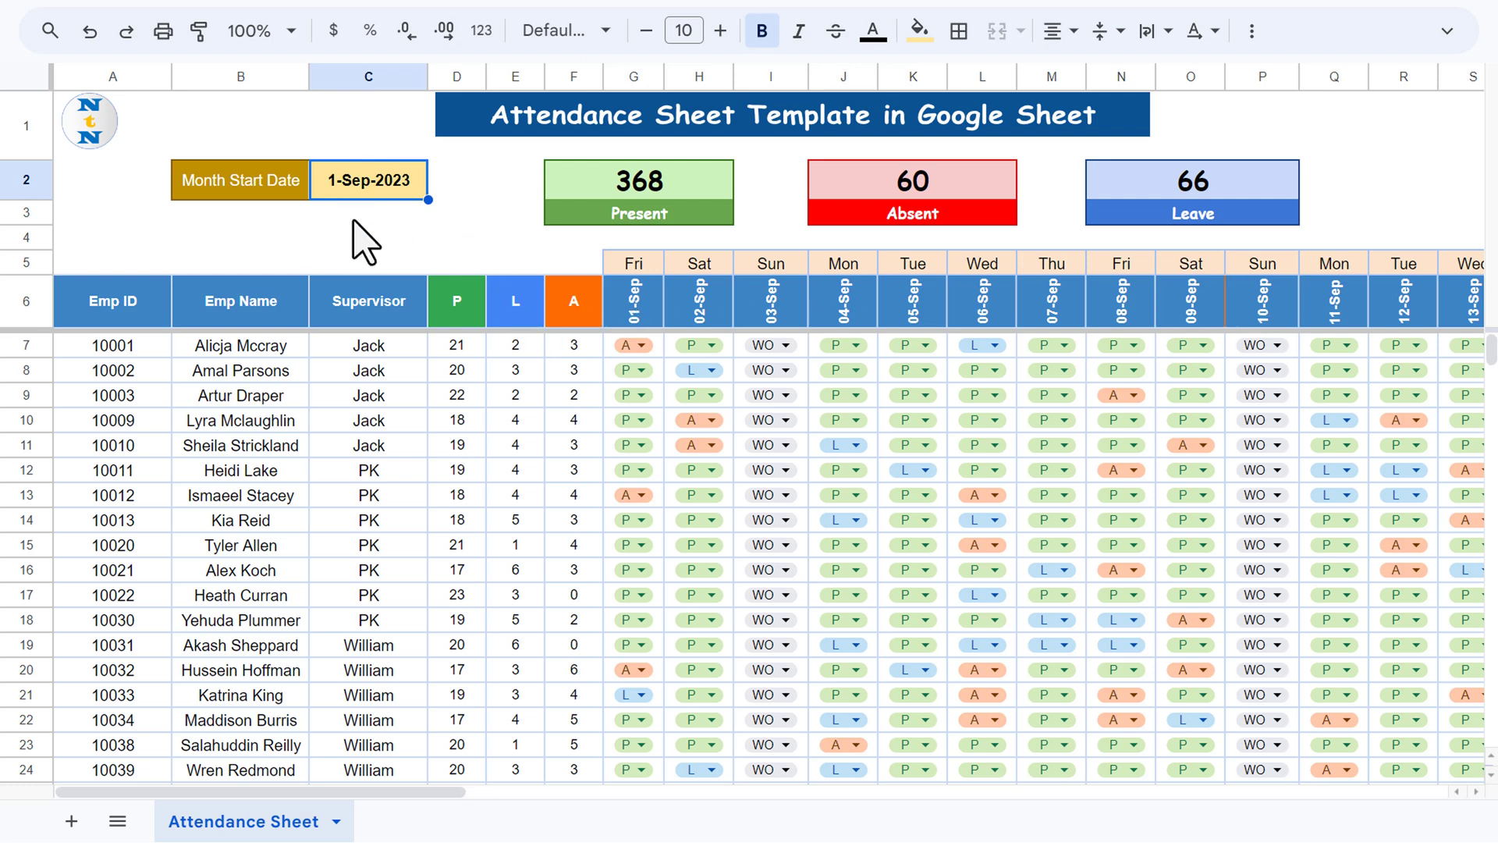
type("1oct")
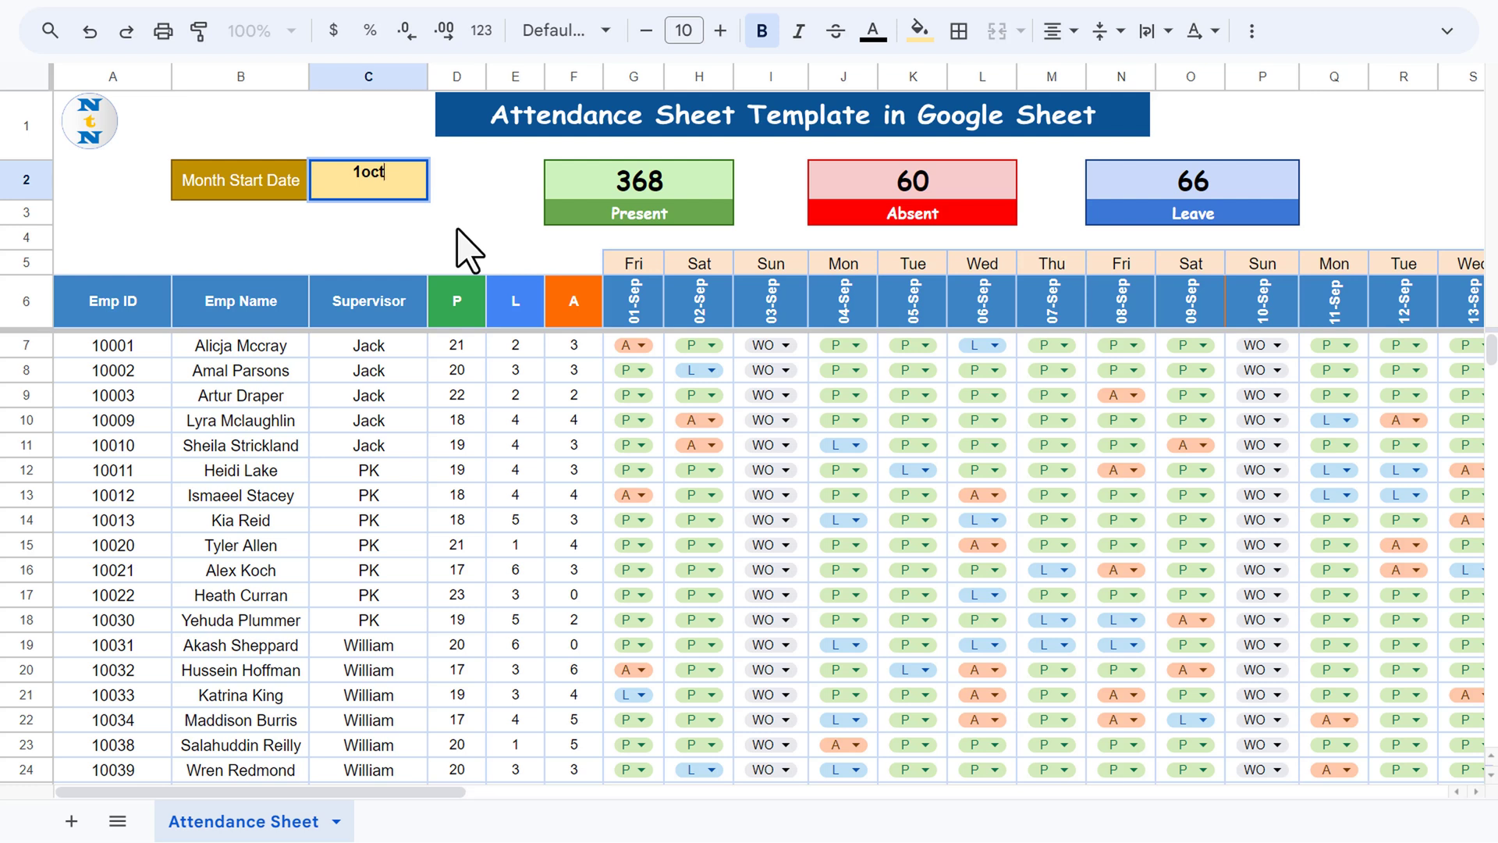
key("Return")
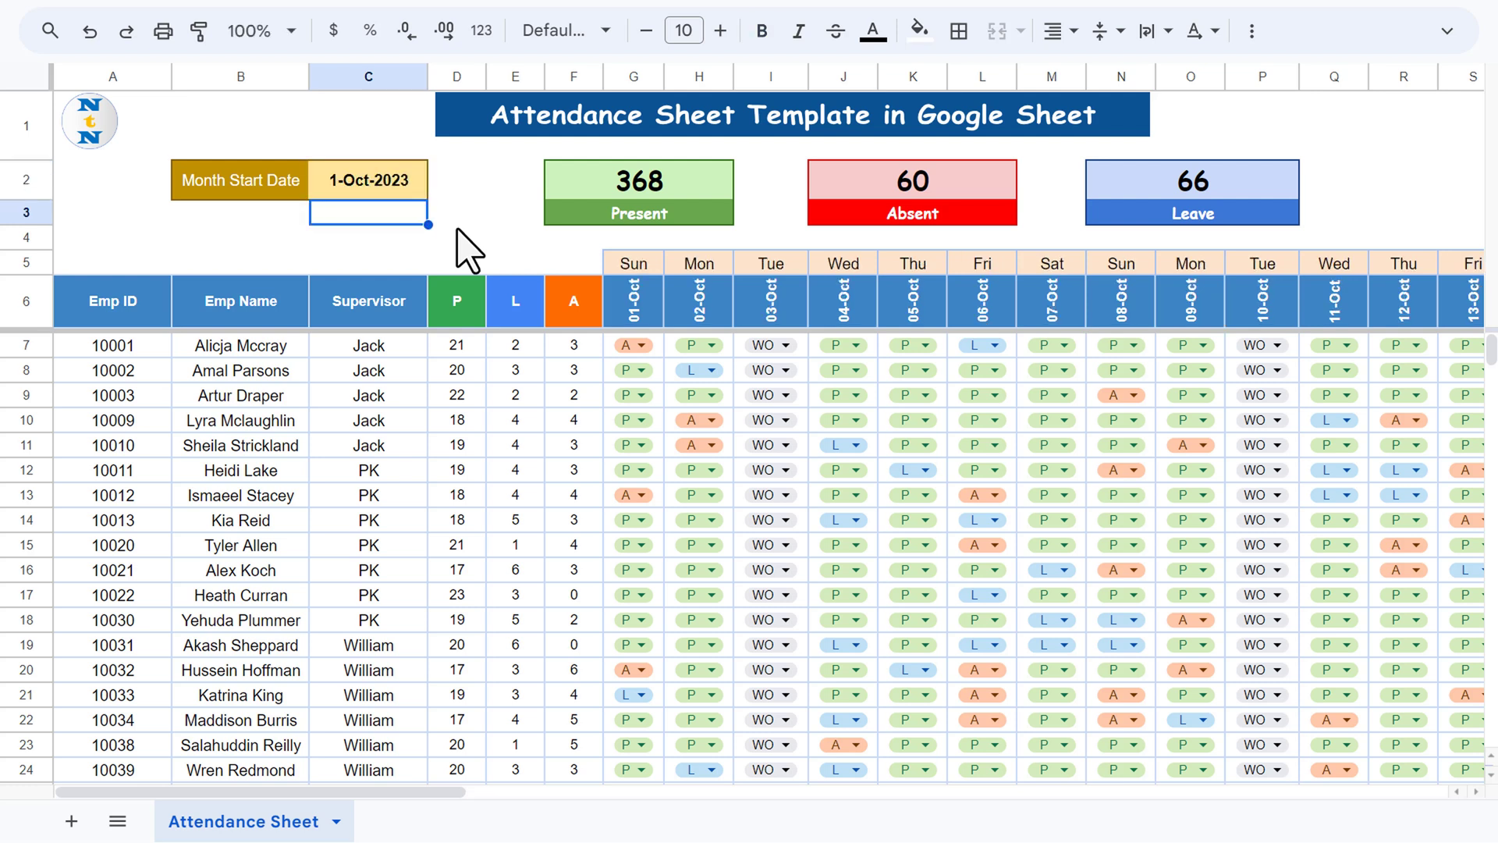
Step: Examine the weekday and date headers above the attendance grid for the October start date
key("Down")
key("Down")
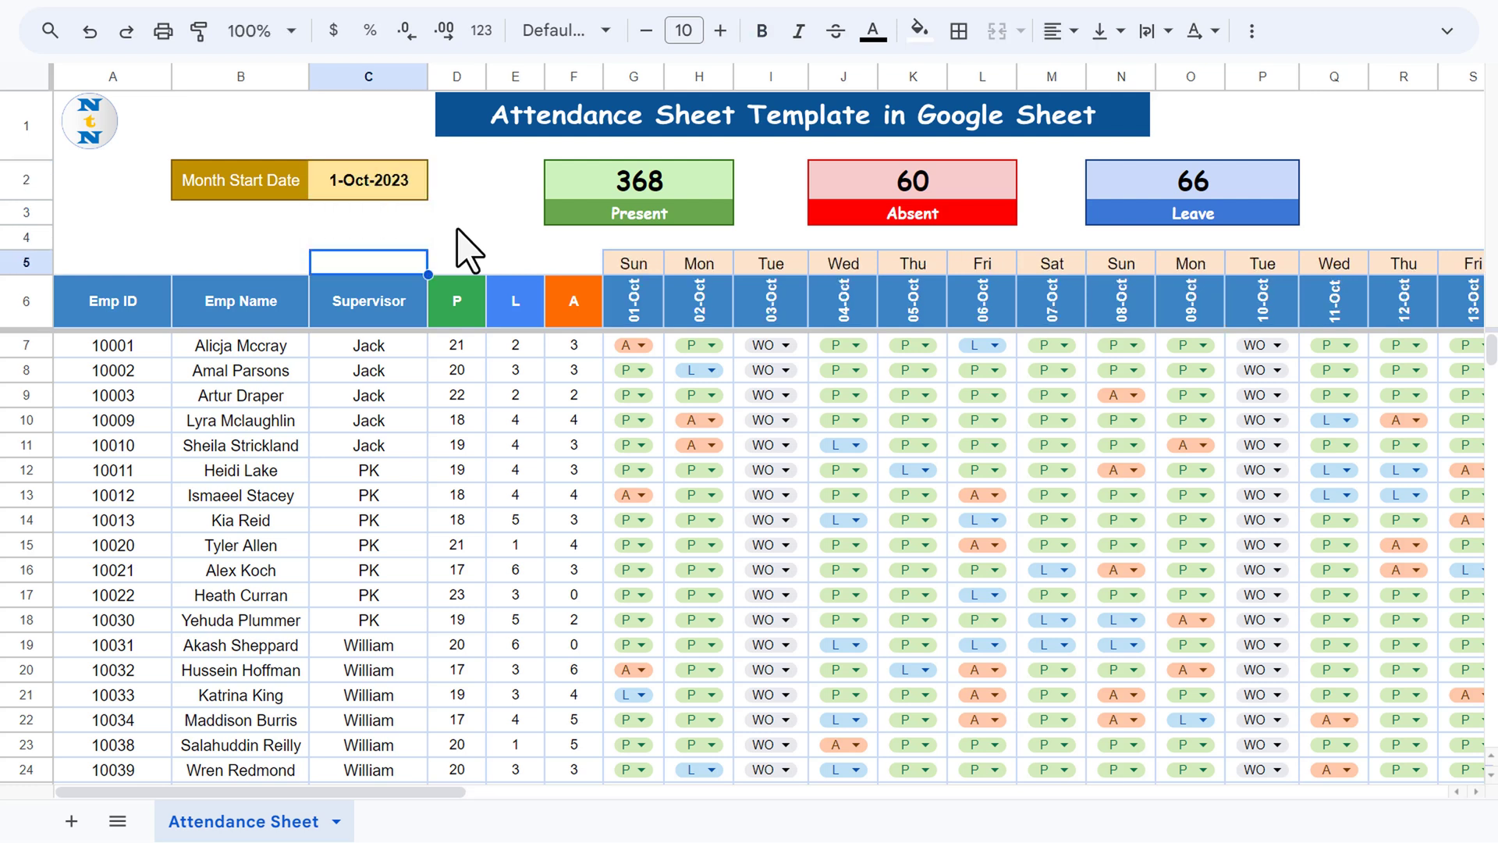
key("Right")
key("Down")
key("Right")
key("Right")
key("Right")
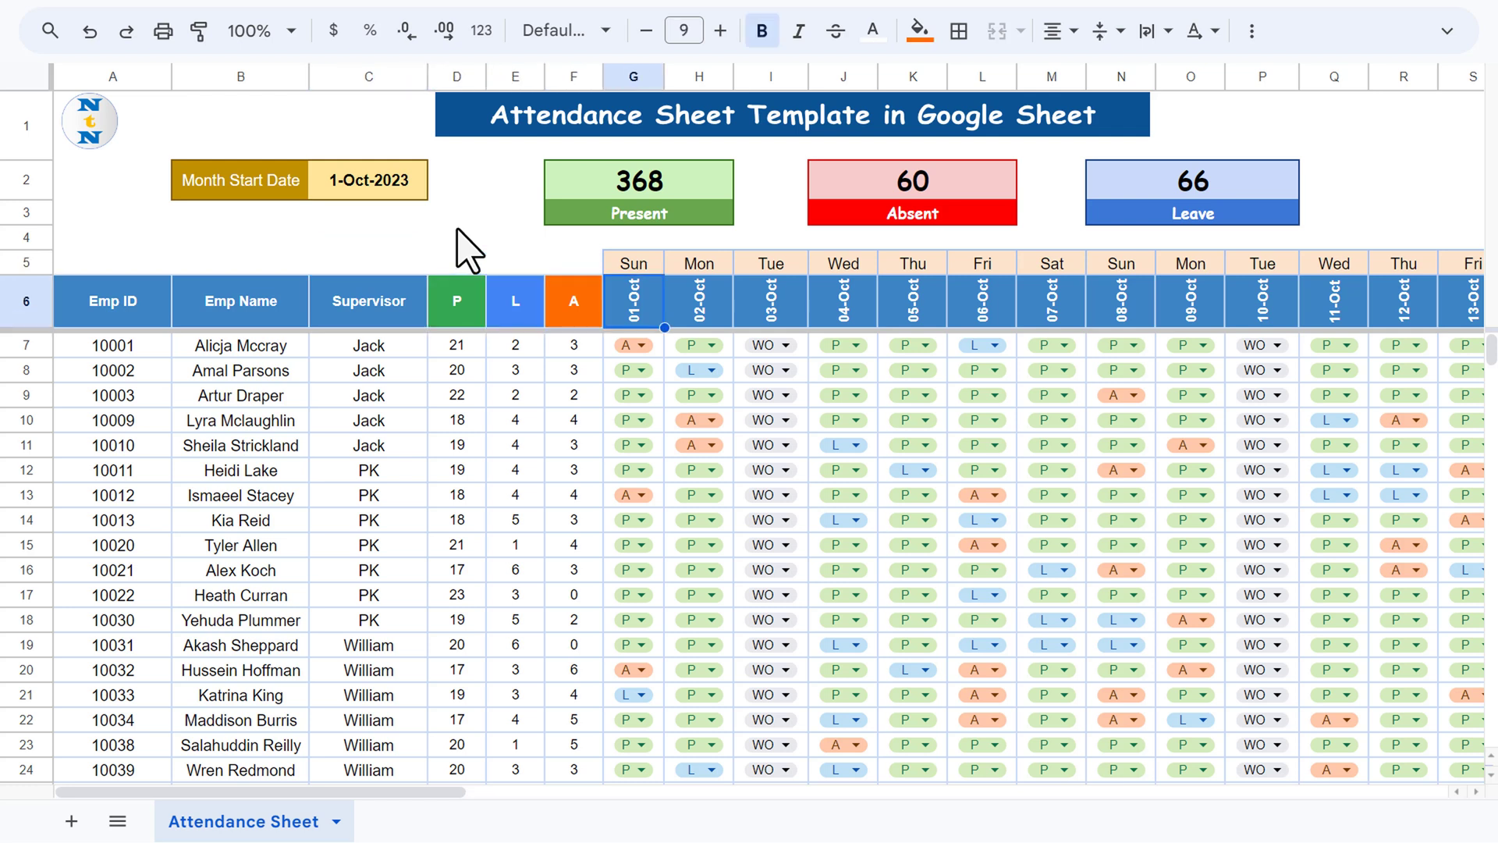
key("Right")
key("Right")
key("Right")
key("Right")
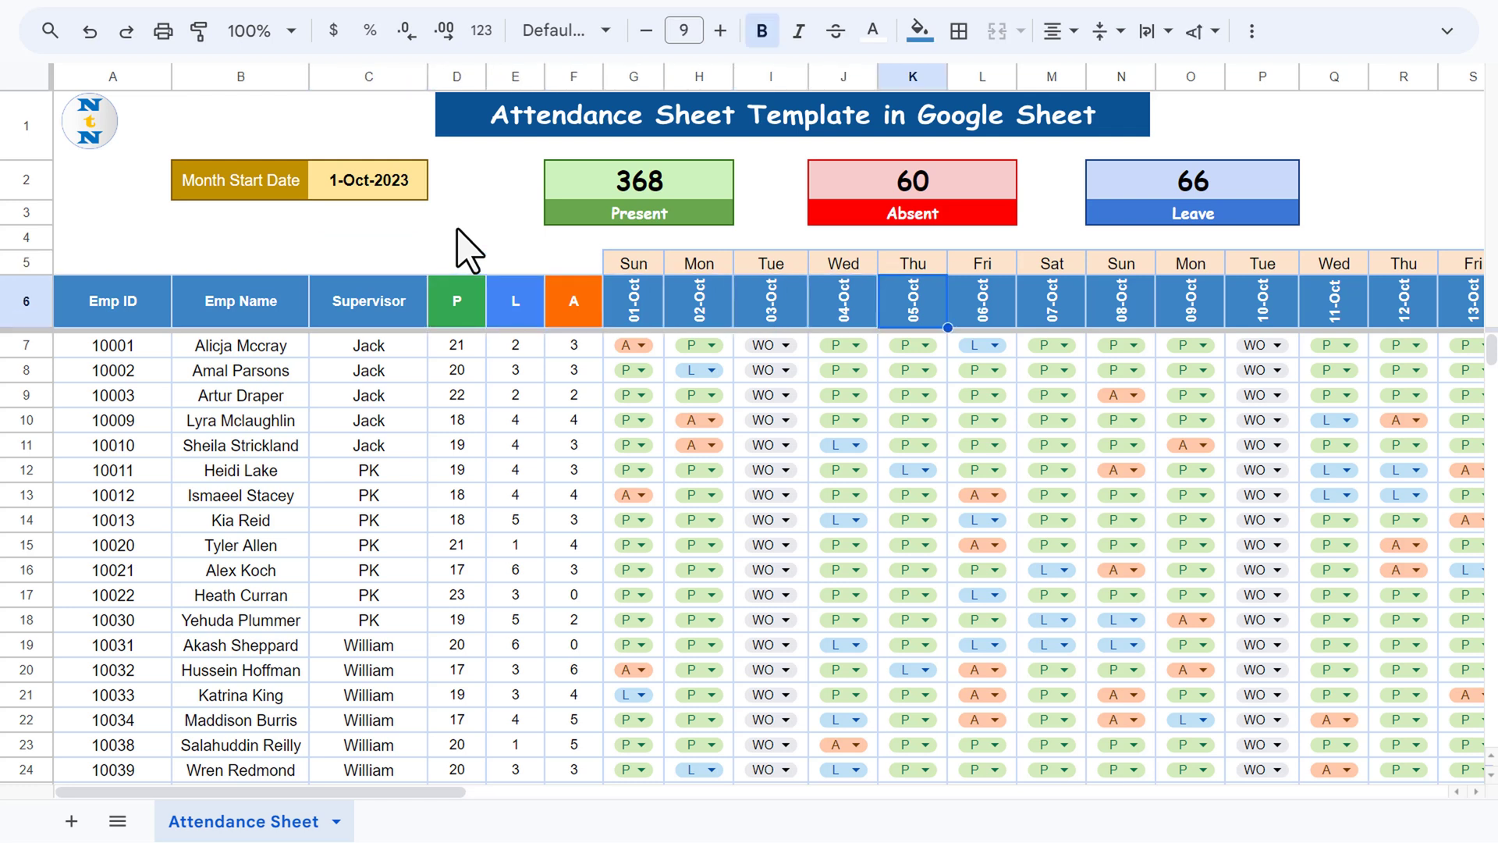
Step: Examine the Emp ID, Emp Name and Supervisor columns of the attendance table
key("Home")
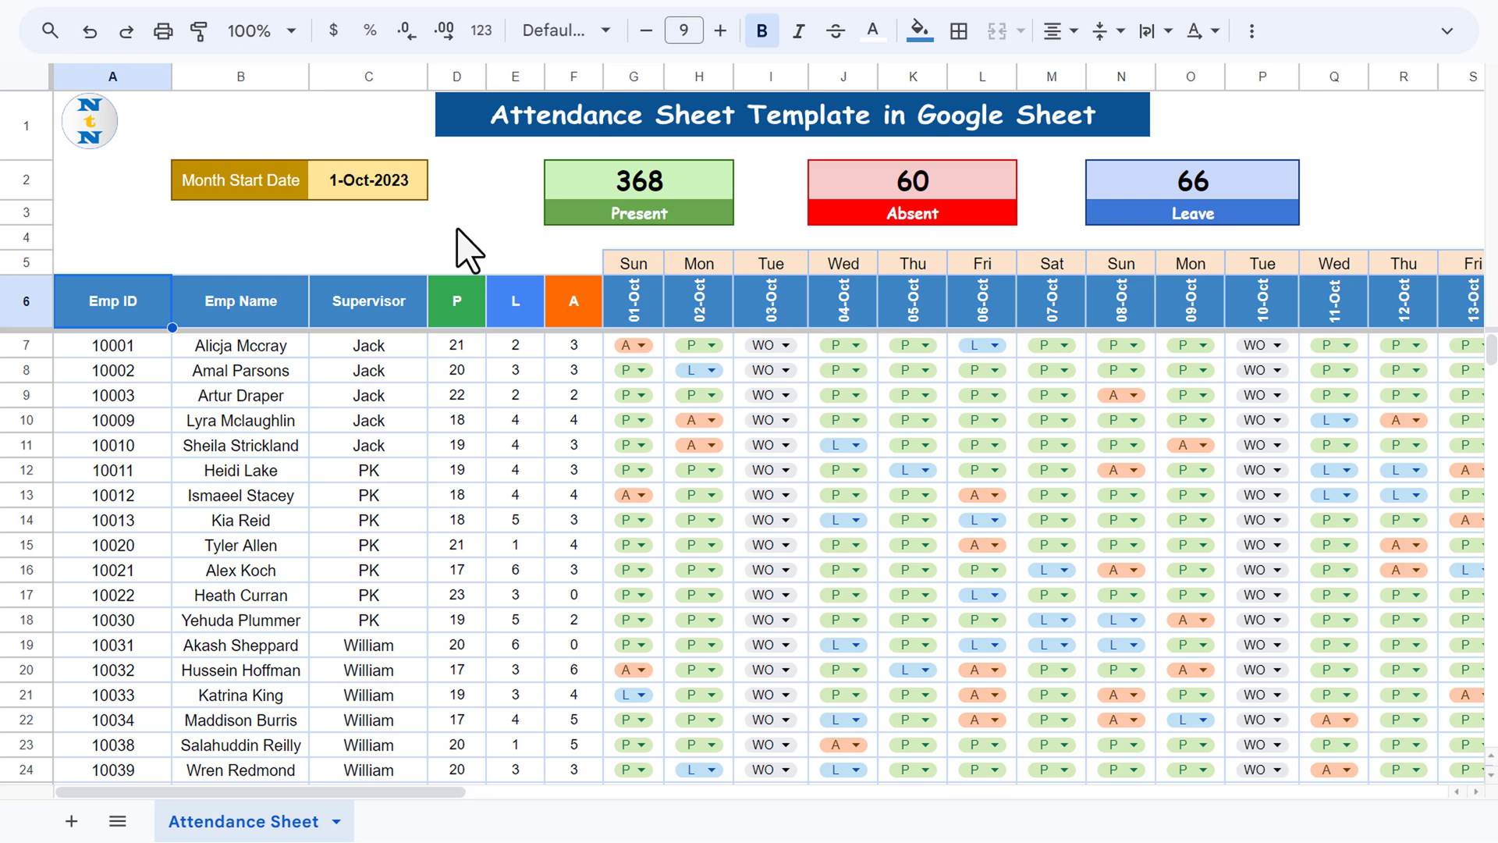
key("Down")
key("Down")
key("Down")
key("Right")
key("Up")
key("Up")
key("Up")
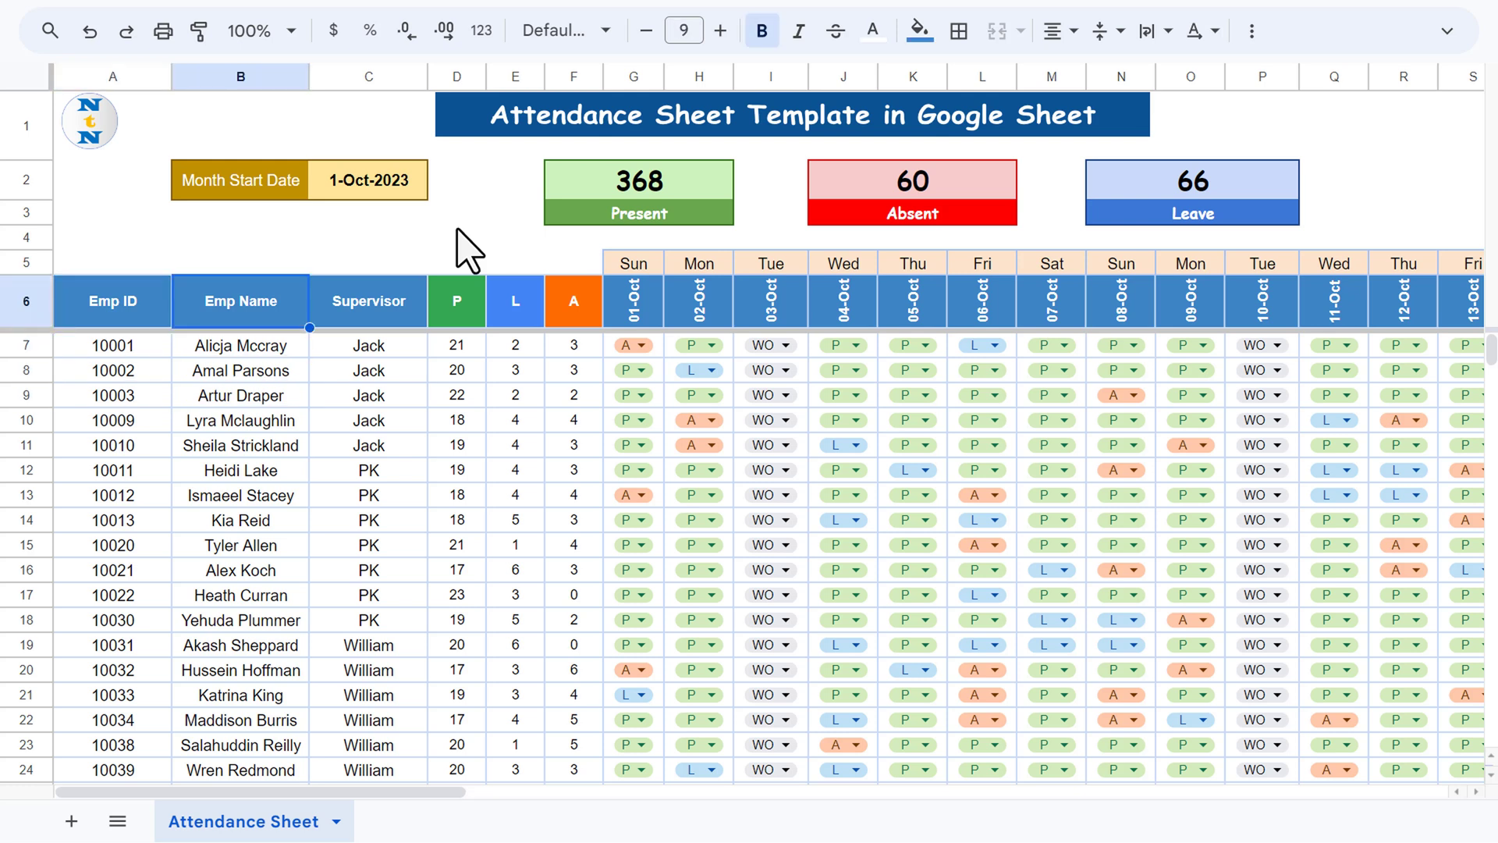
key("Down")
key("Down")
key("Right")
key("Down")
key("Down")
Step: Examine the P, L and A count columns and the first employee's status for the first day
key("Right")
key("Up")
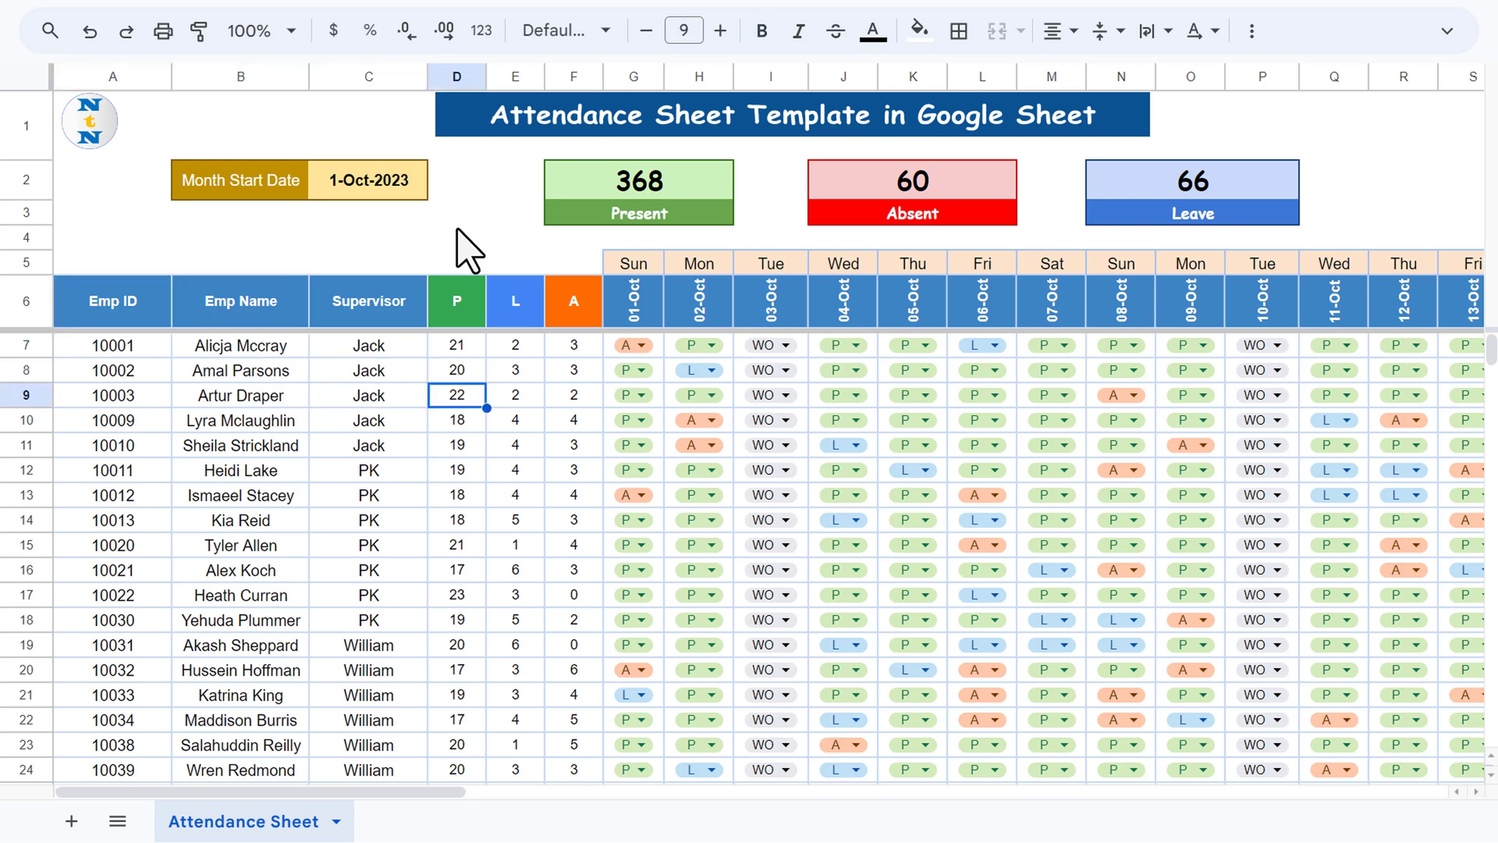
key("Up")
key("Up")
key("Up")
key("Right")
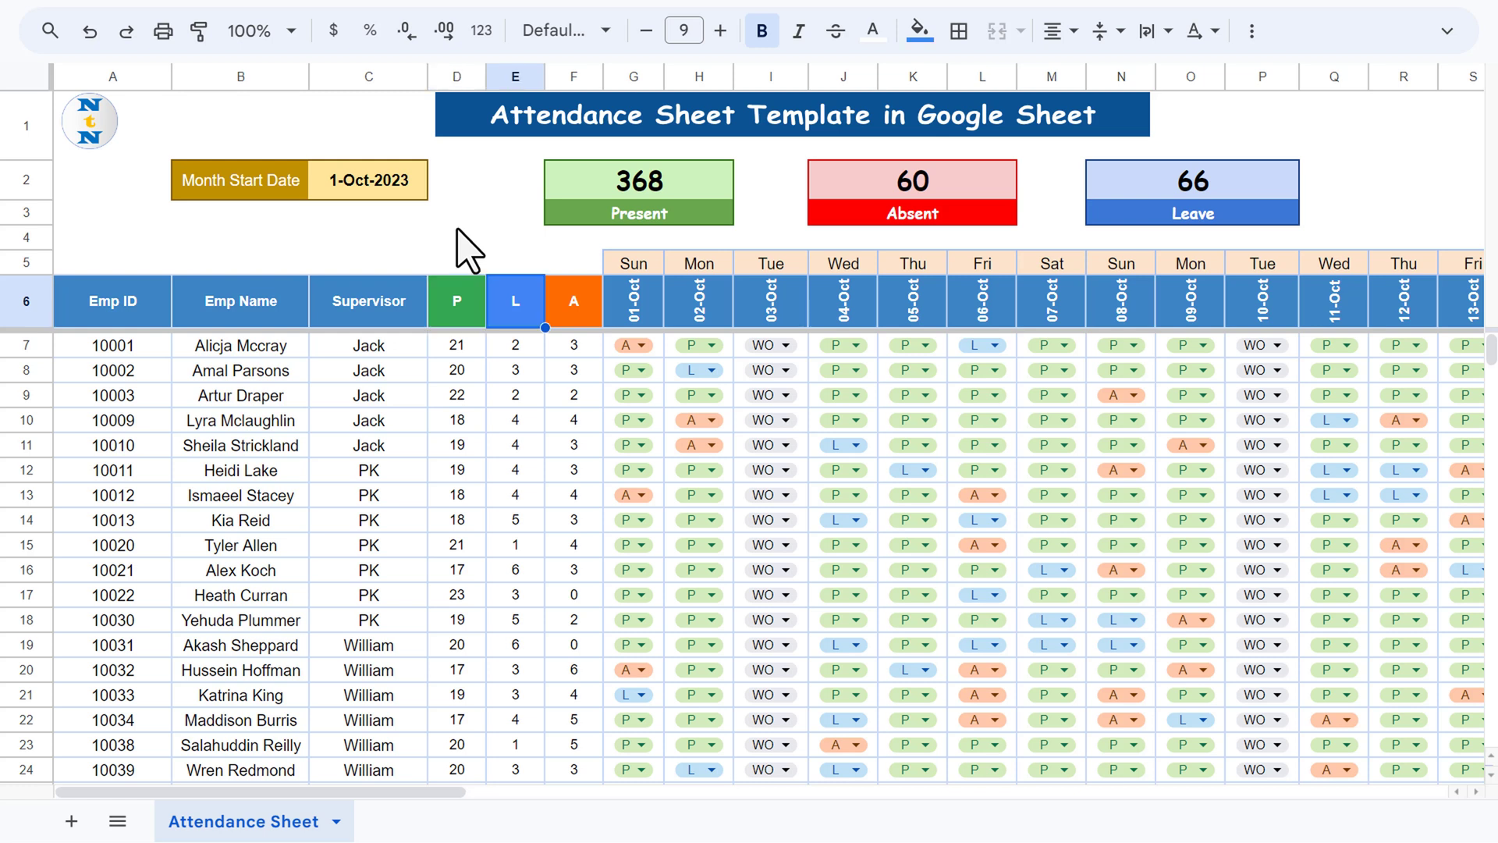
key("Right")
key("Down")
key("Down")
key("Left")
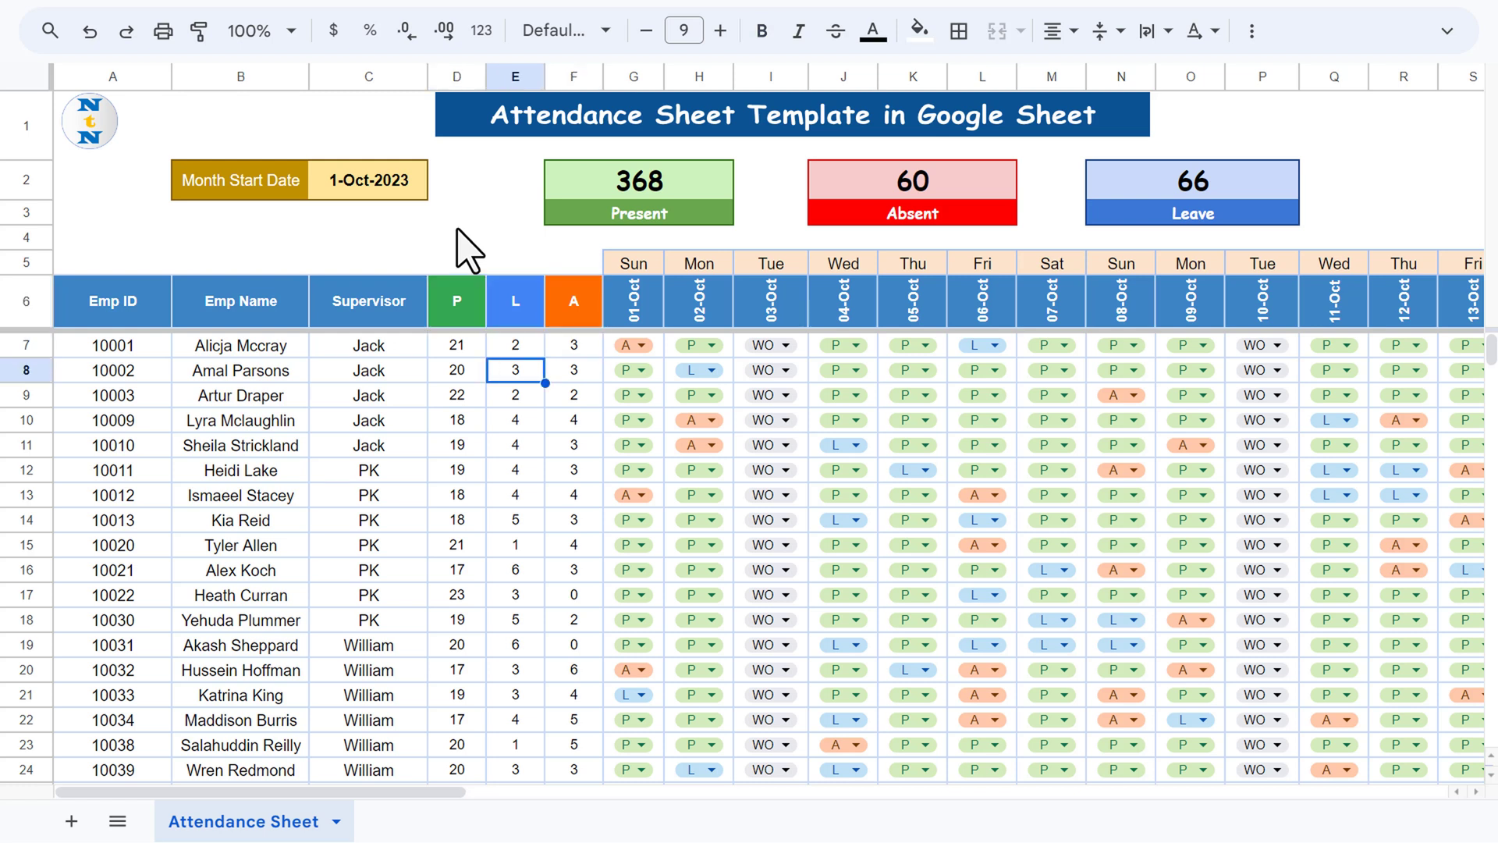
key("Up")
key("Left")
key("Right")
key("Right")
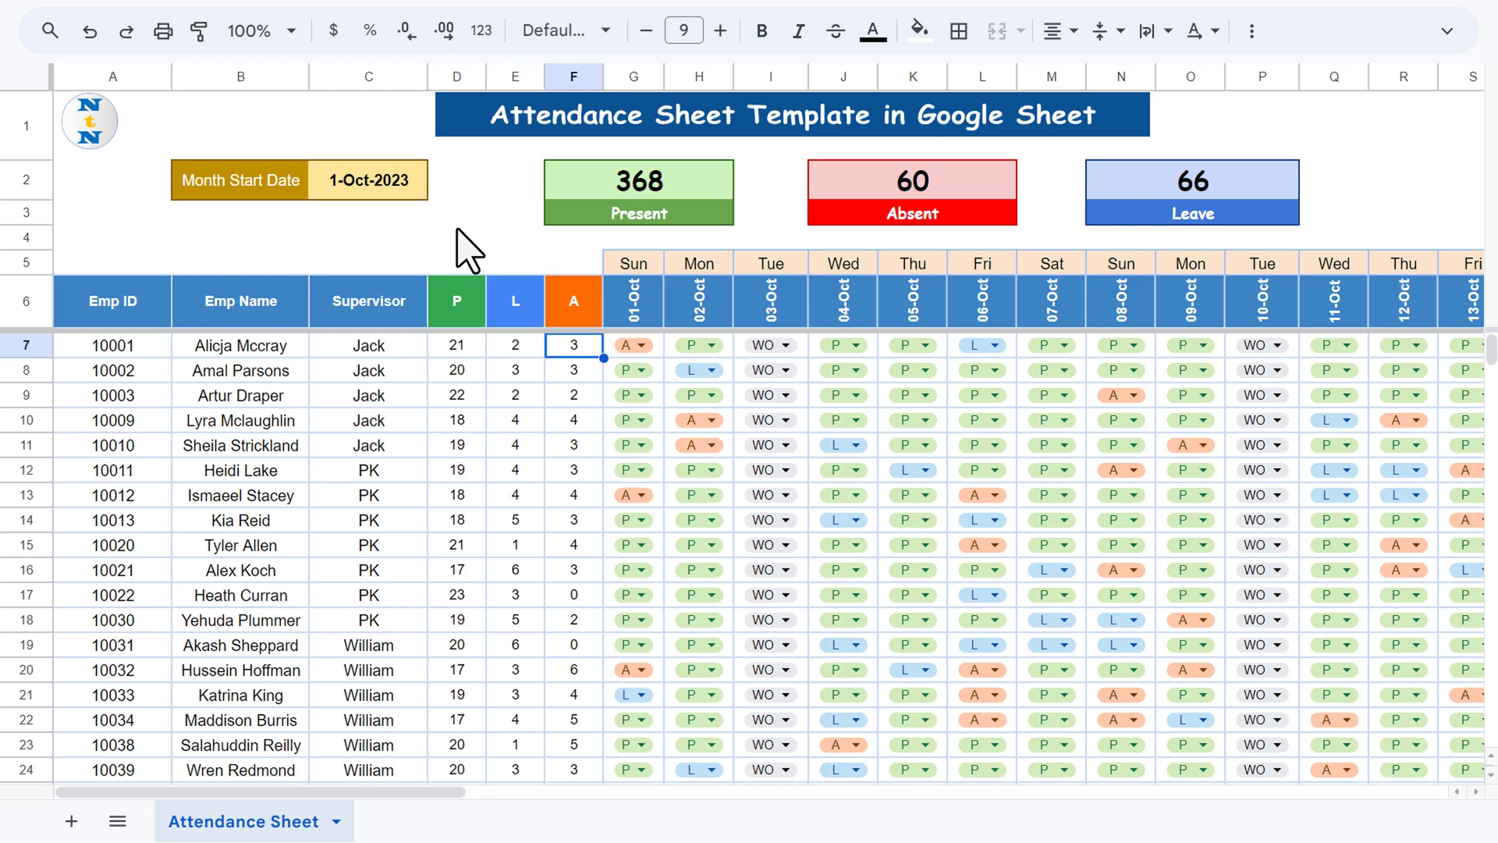
key("Right")
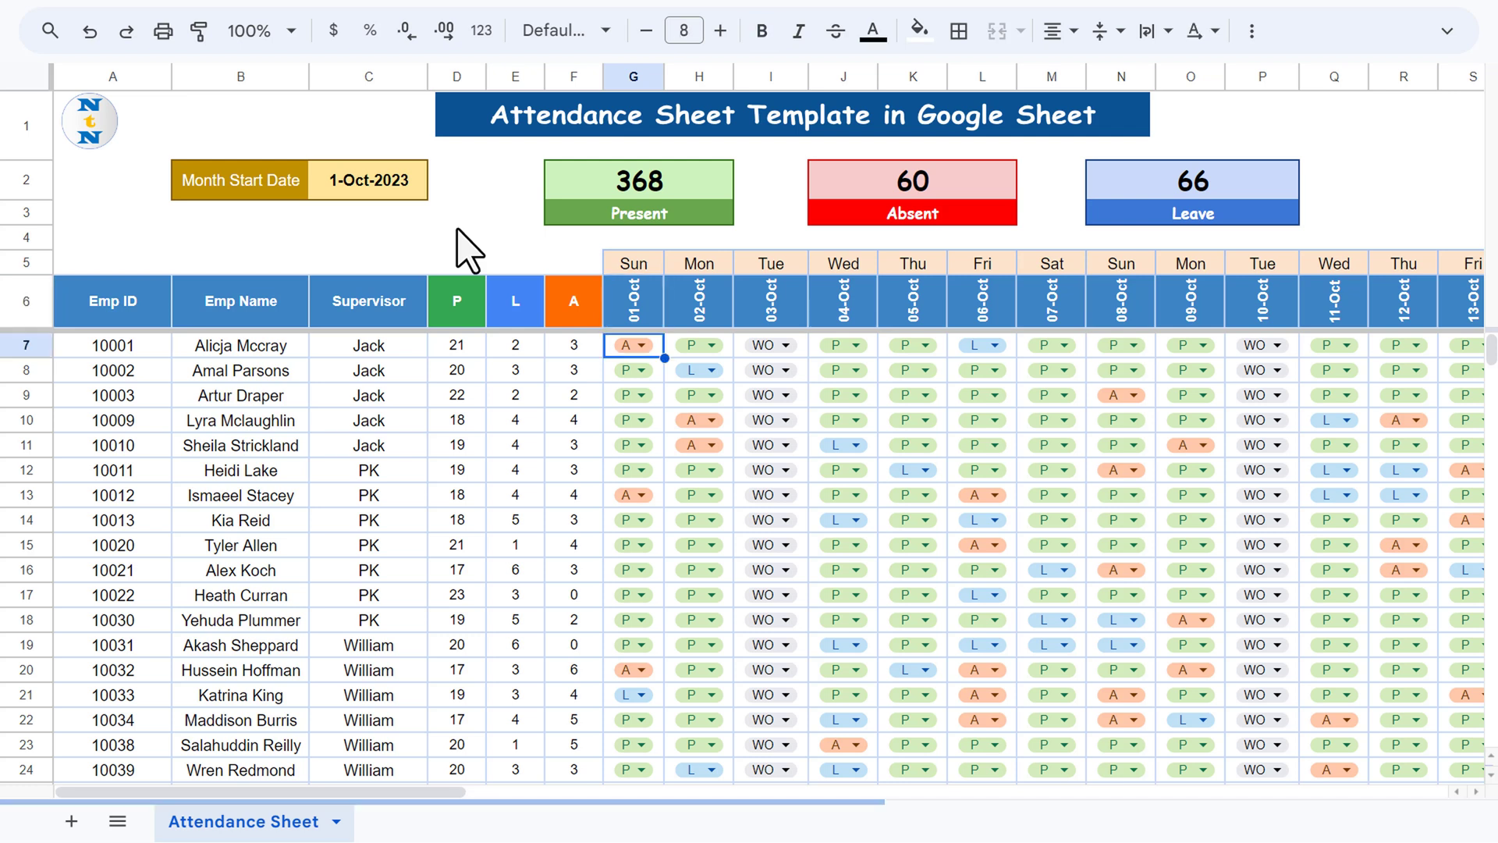
Step: Mark the first listed employee's attendance on 01-Oct as L
left_click(234, 347)
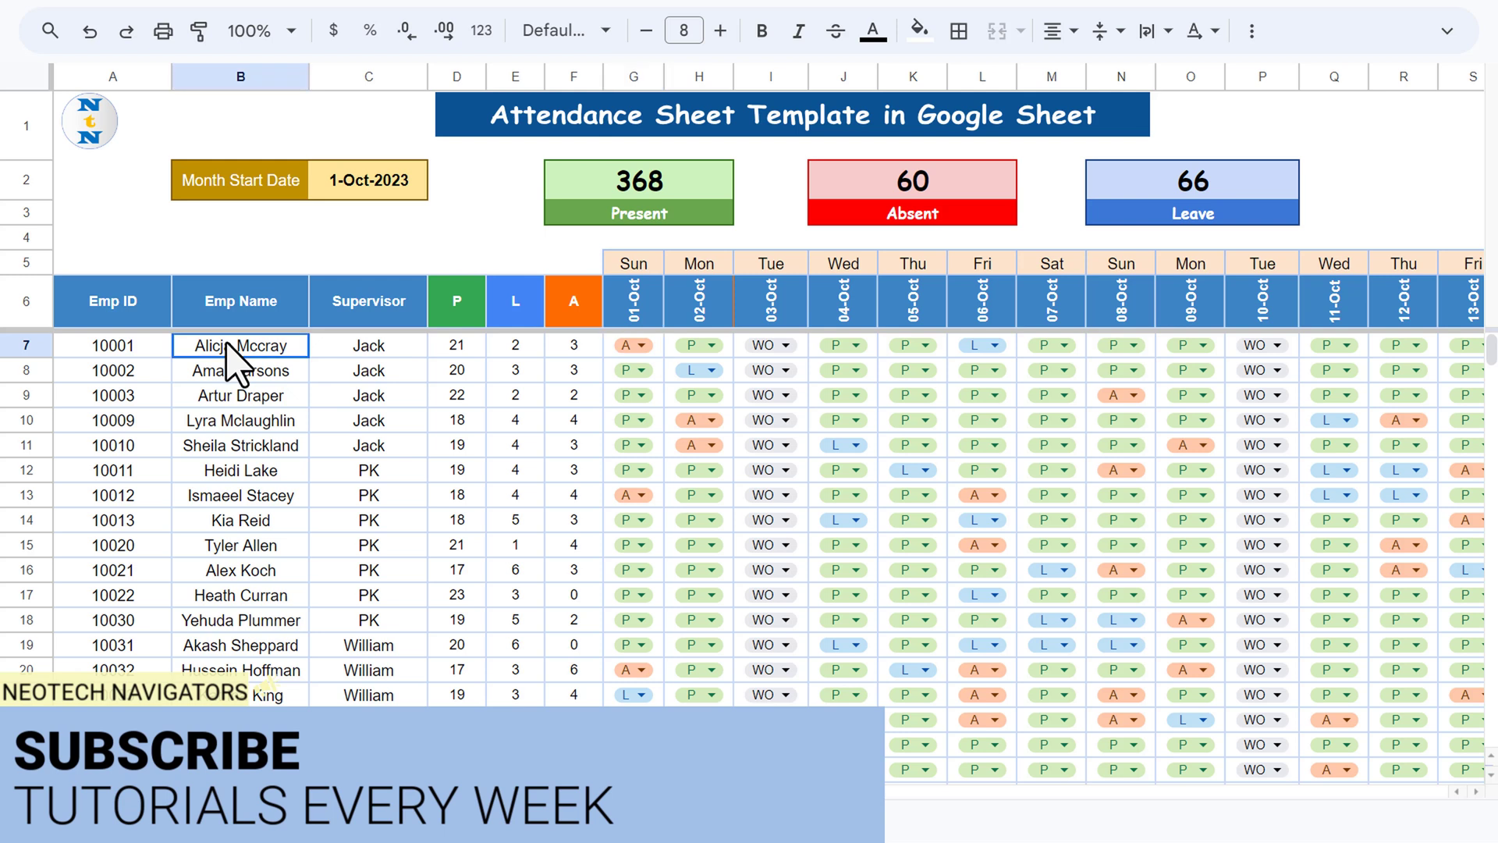
left_click(365, 350)
left_click(638, 344)
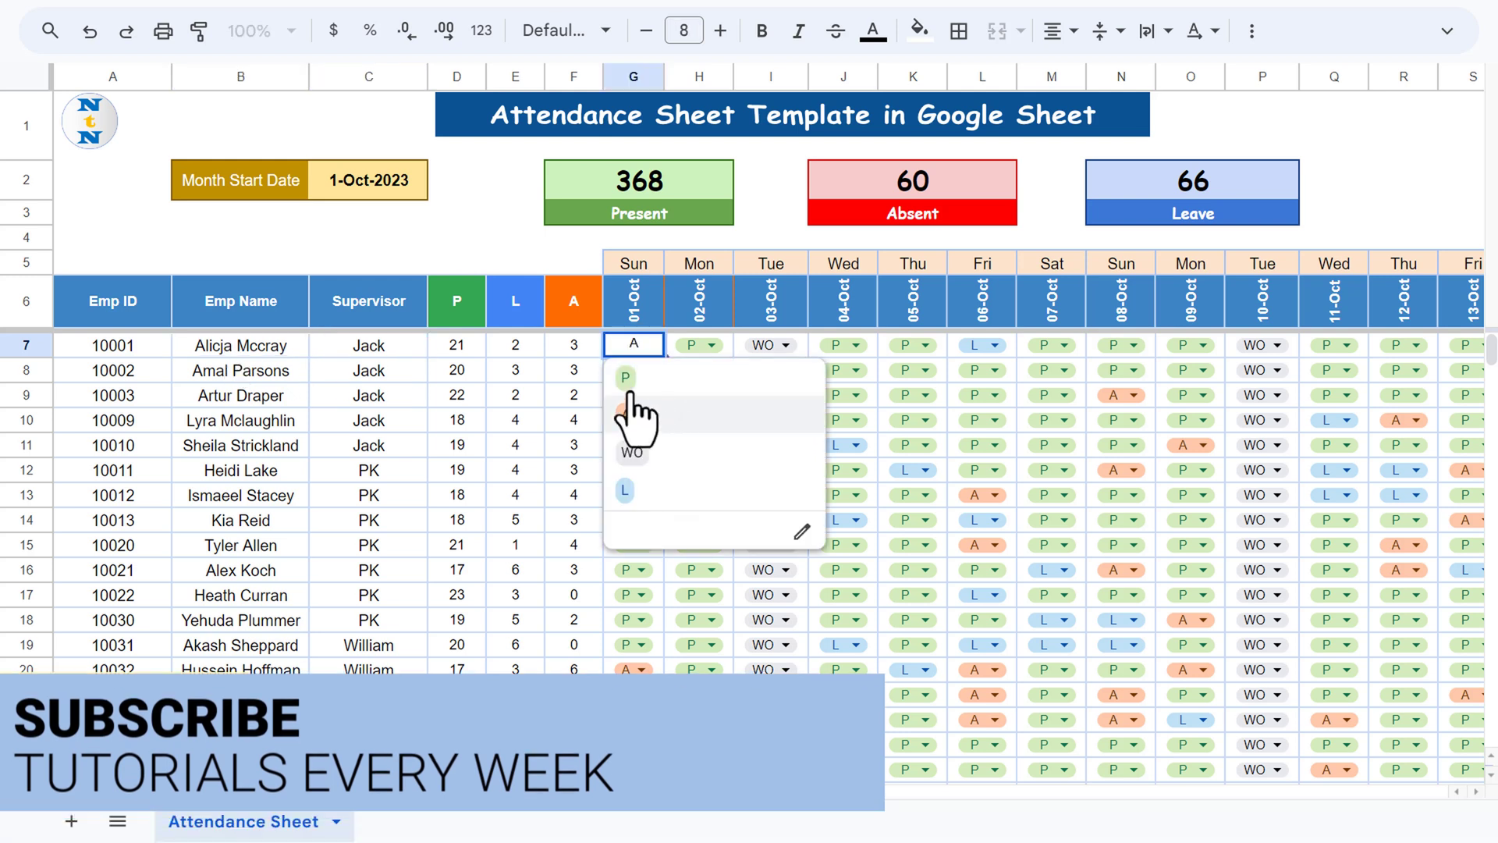
left_click(626, 498)
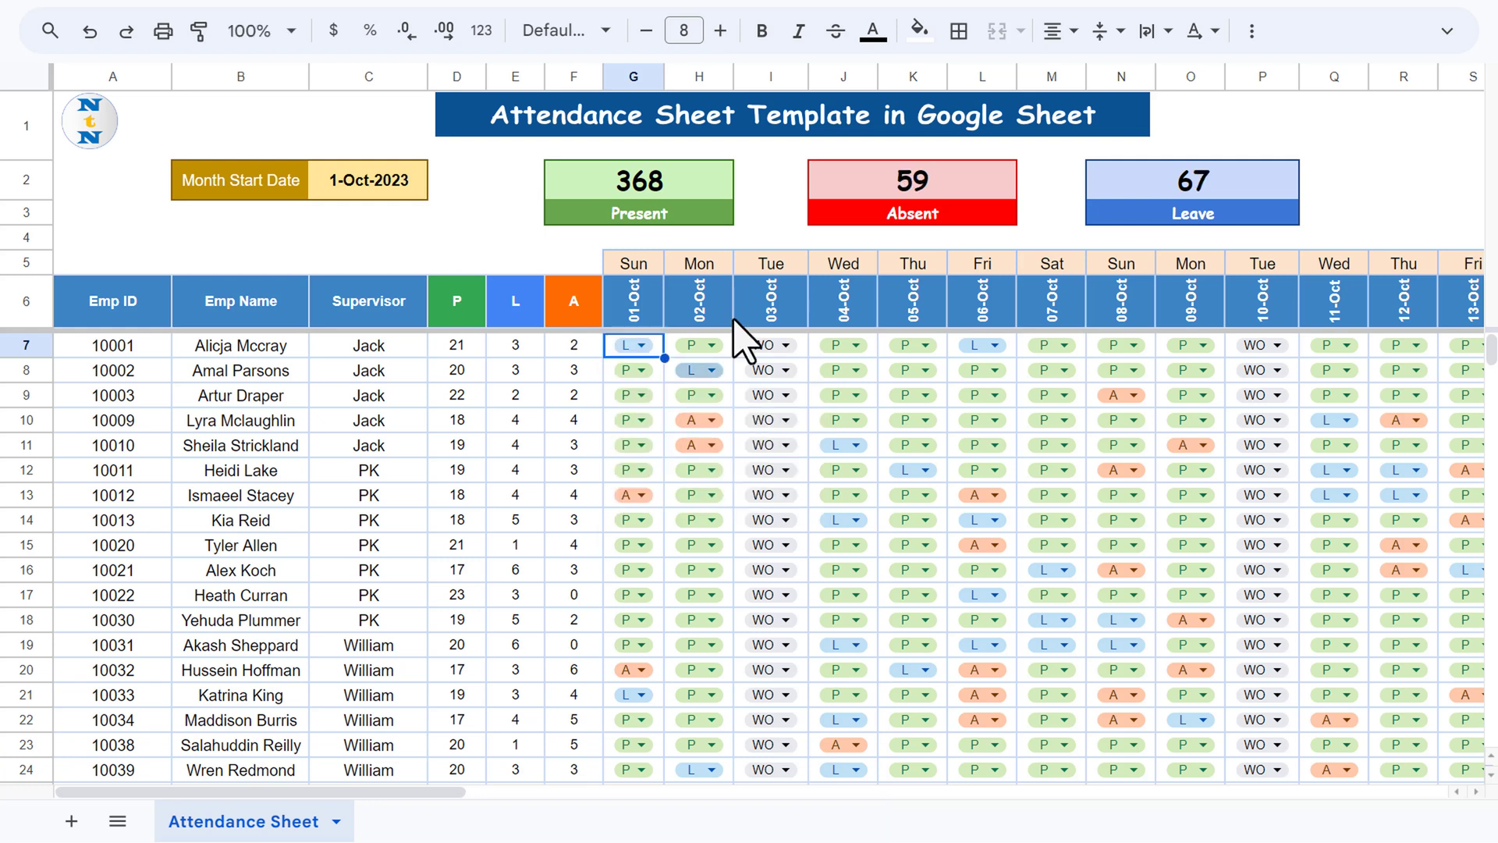
Step: Check the first employee's P, L and A counts and the overall Present, Absent and Leave totals
left_click_drag(457, 348, 569, 347)
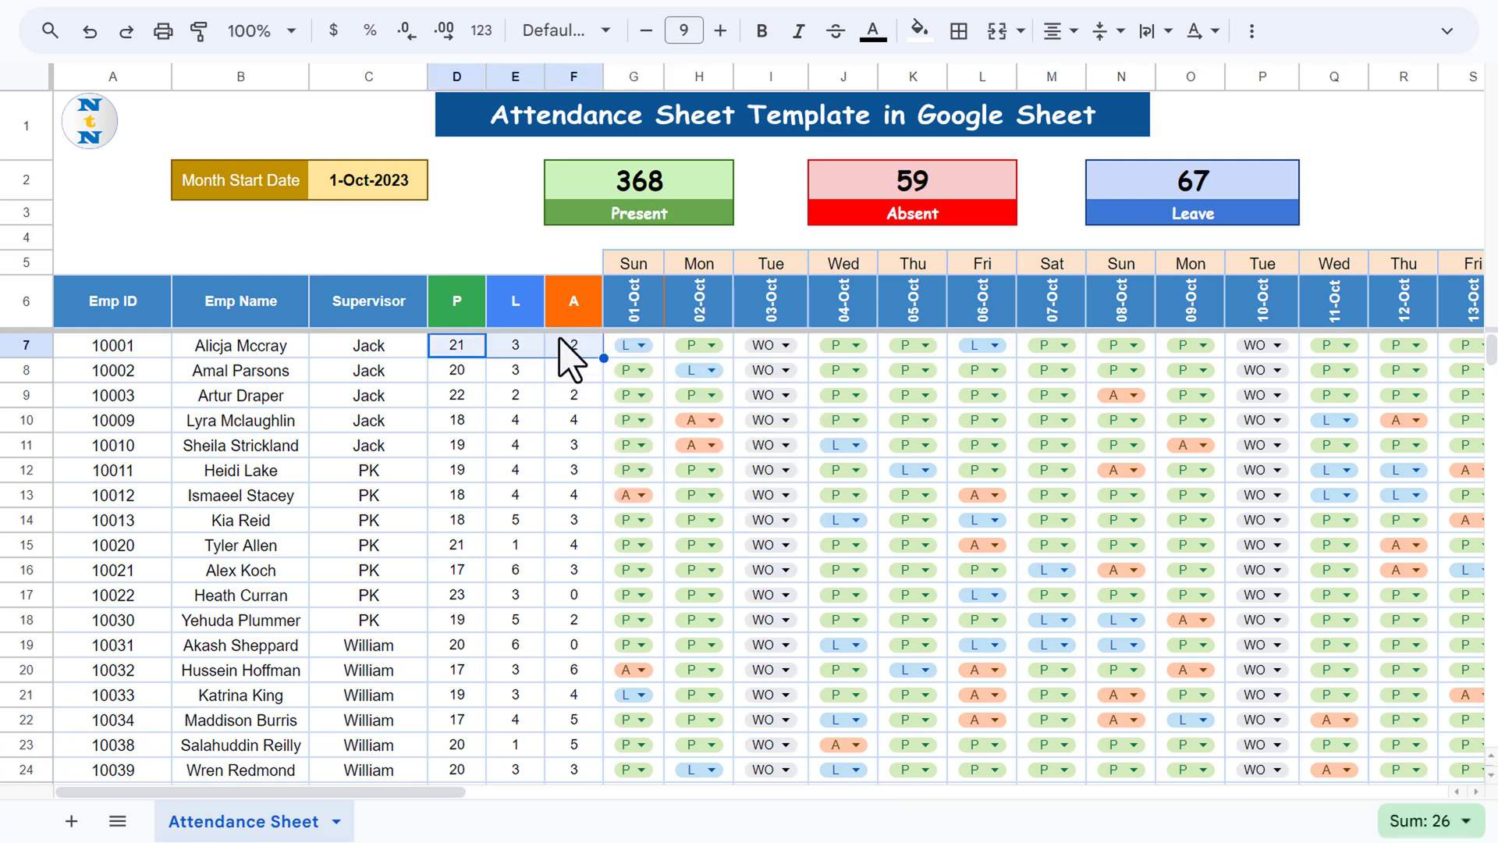
left_click(394, 237)
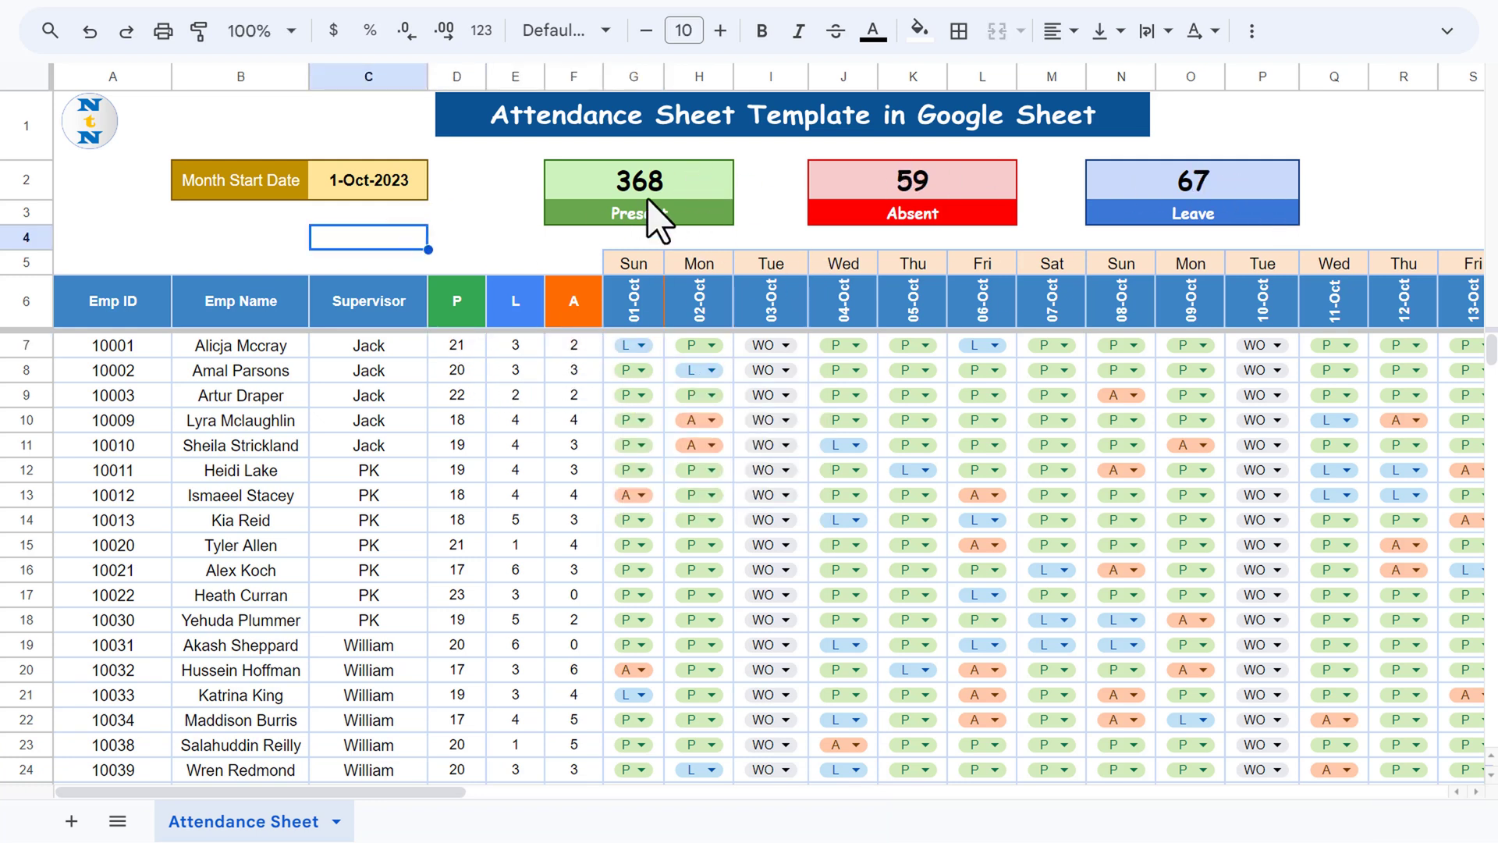
left_click(706, 188)
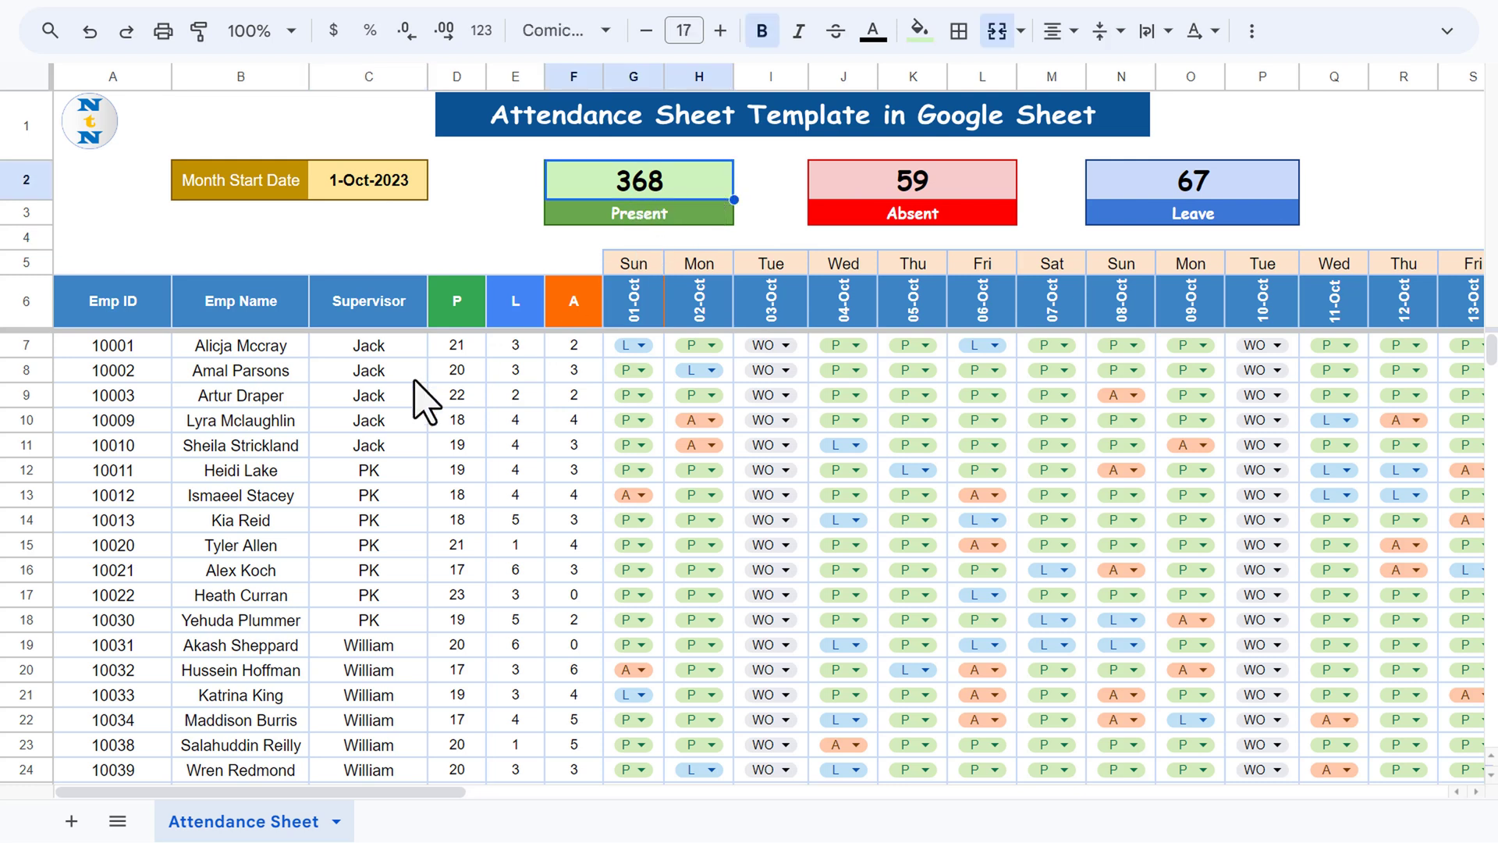
left_click(934, 188)
left_click(1217, 193)
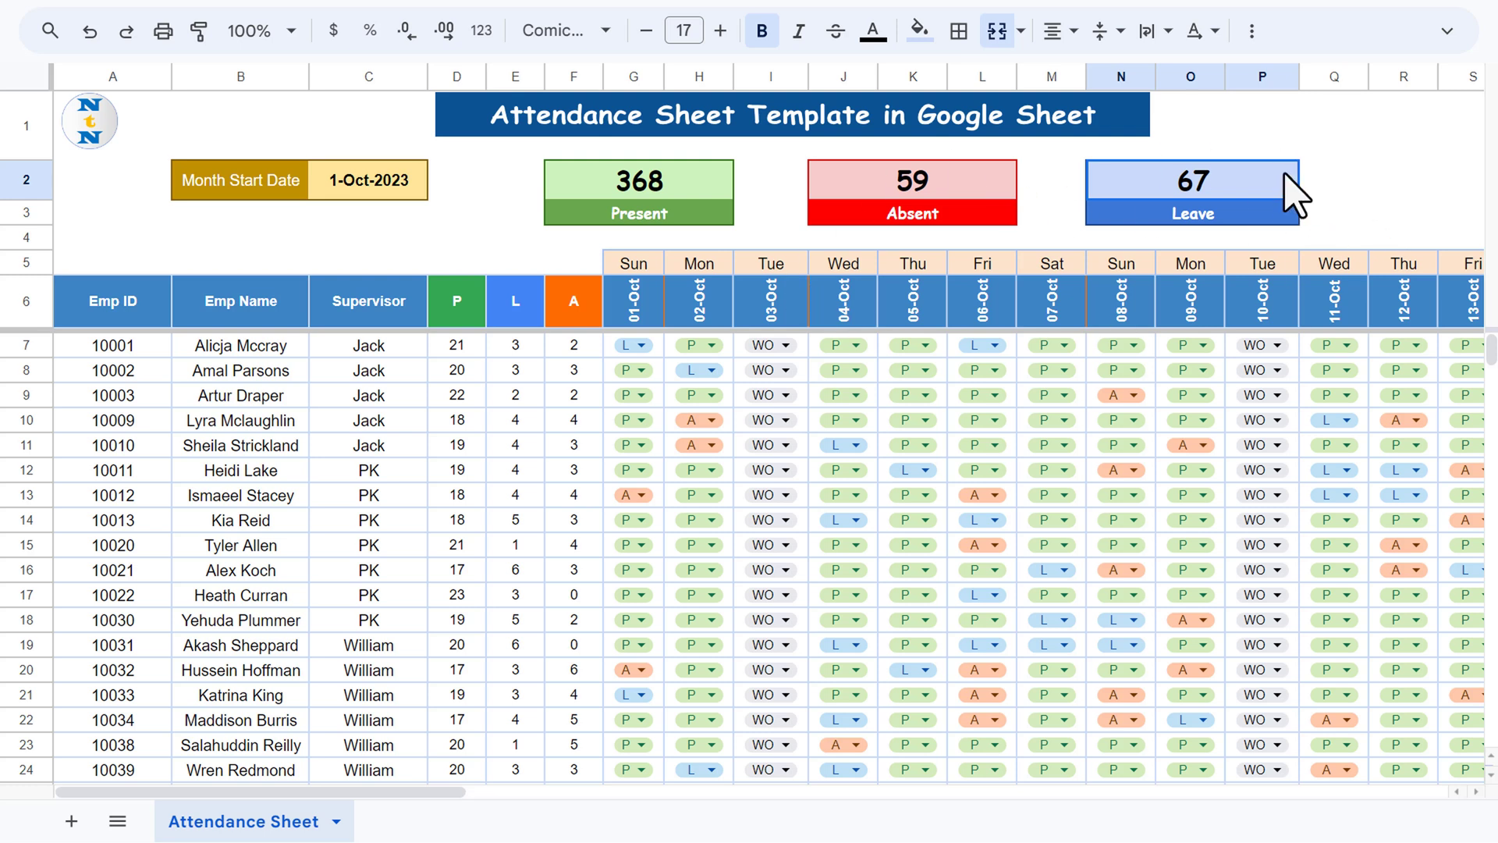
Step: Set the Month Start Date to 1-Sep-2023 using the date picker
left_click(628, 264)
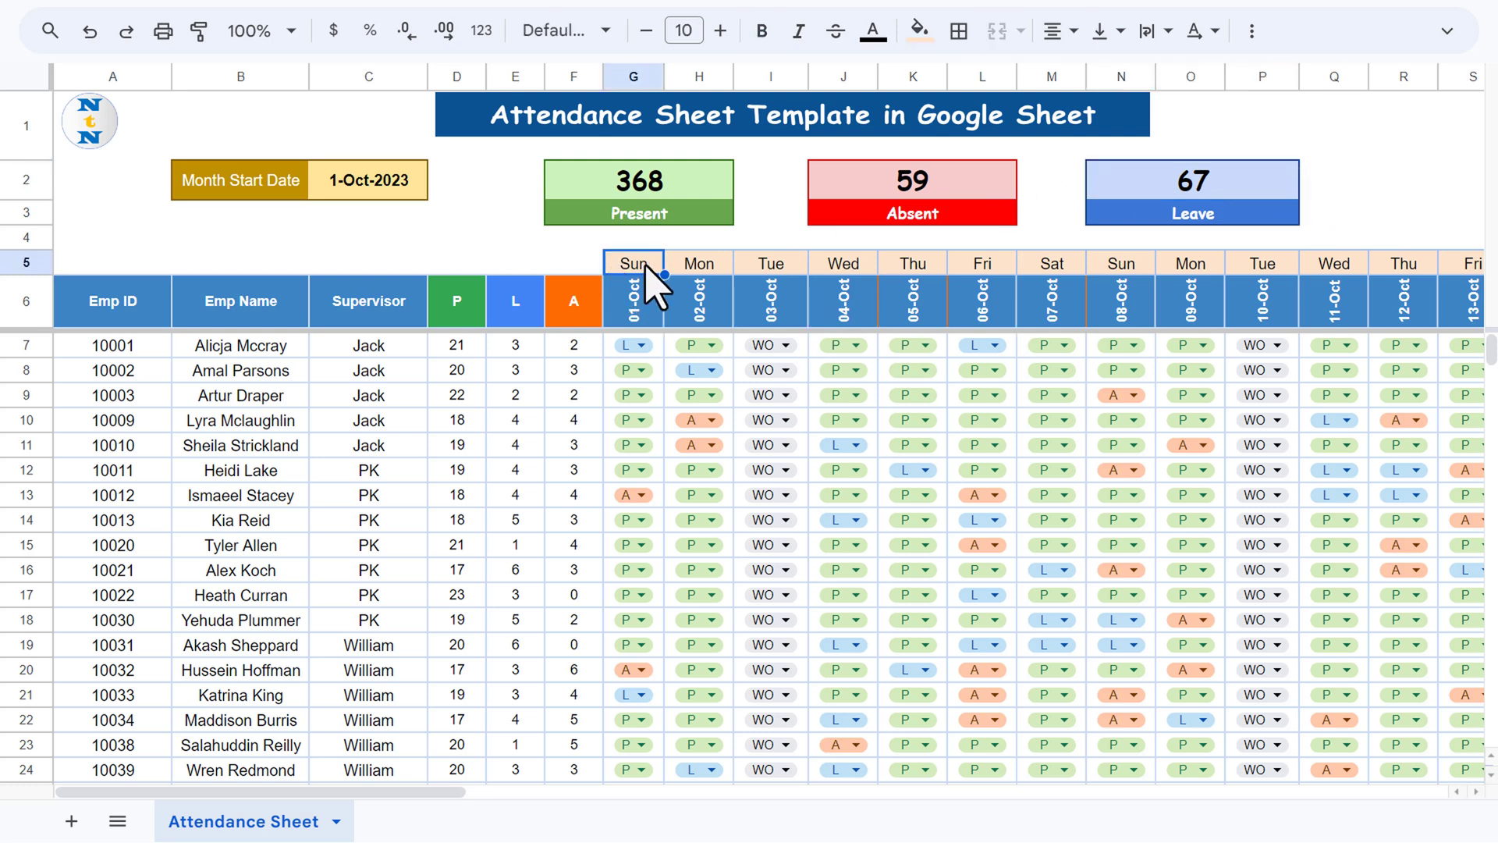
left_click(638, 308)
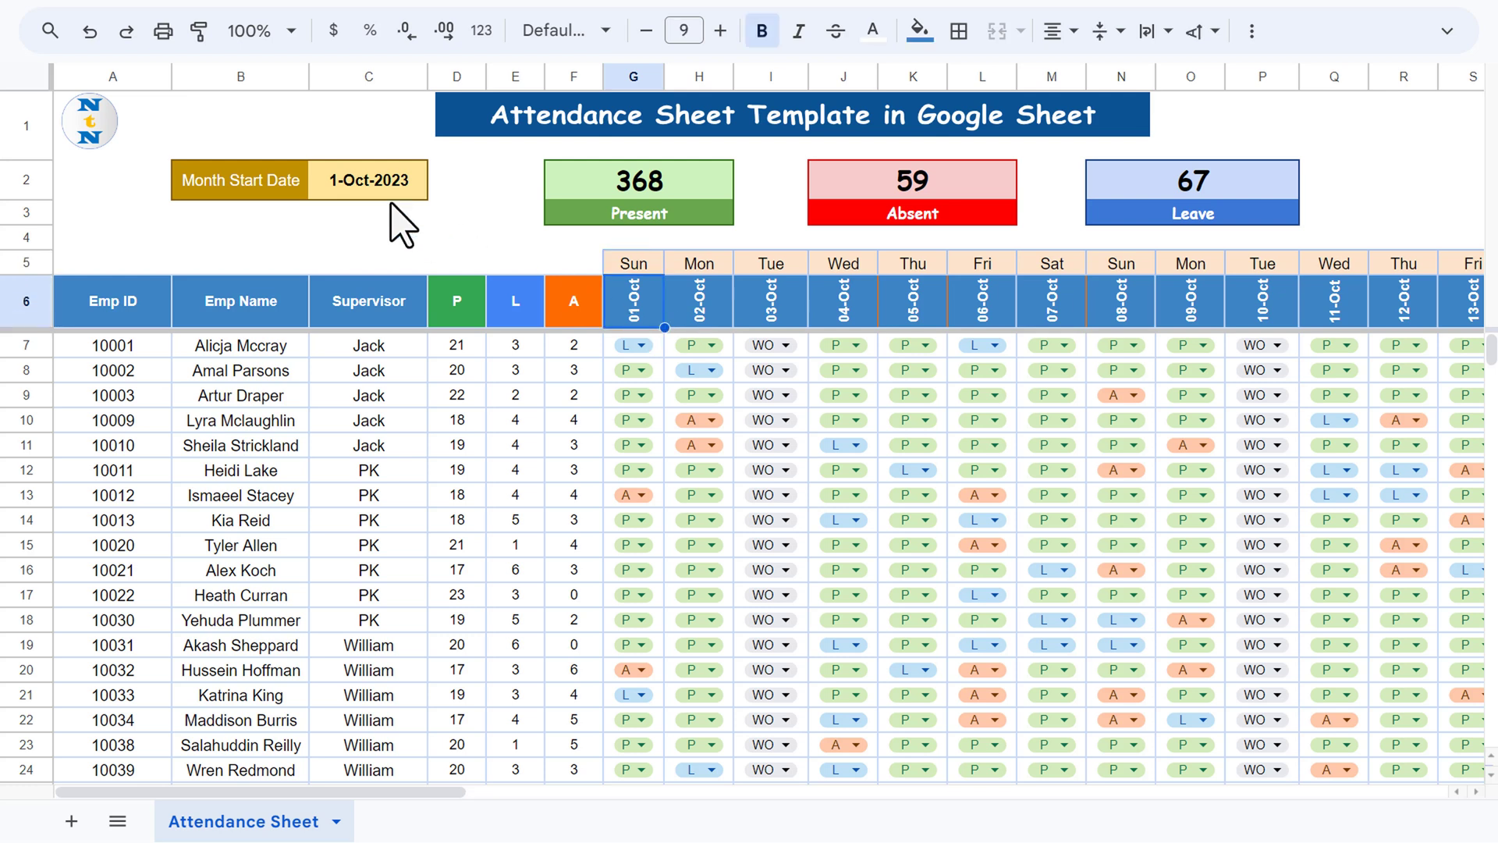
left_click(376, 192)
double_click(351, 178)
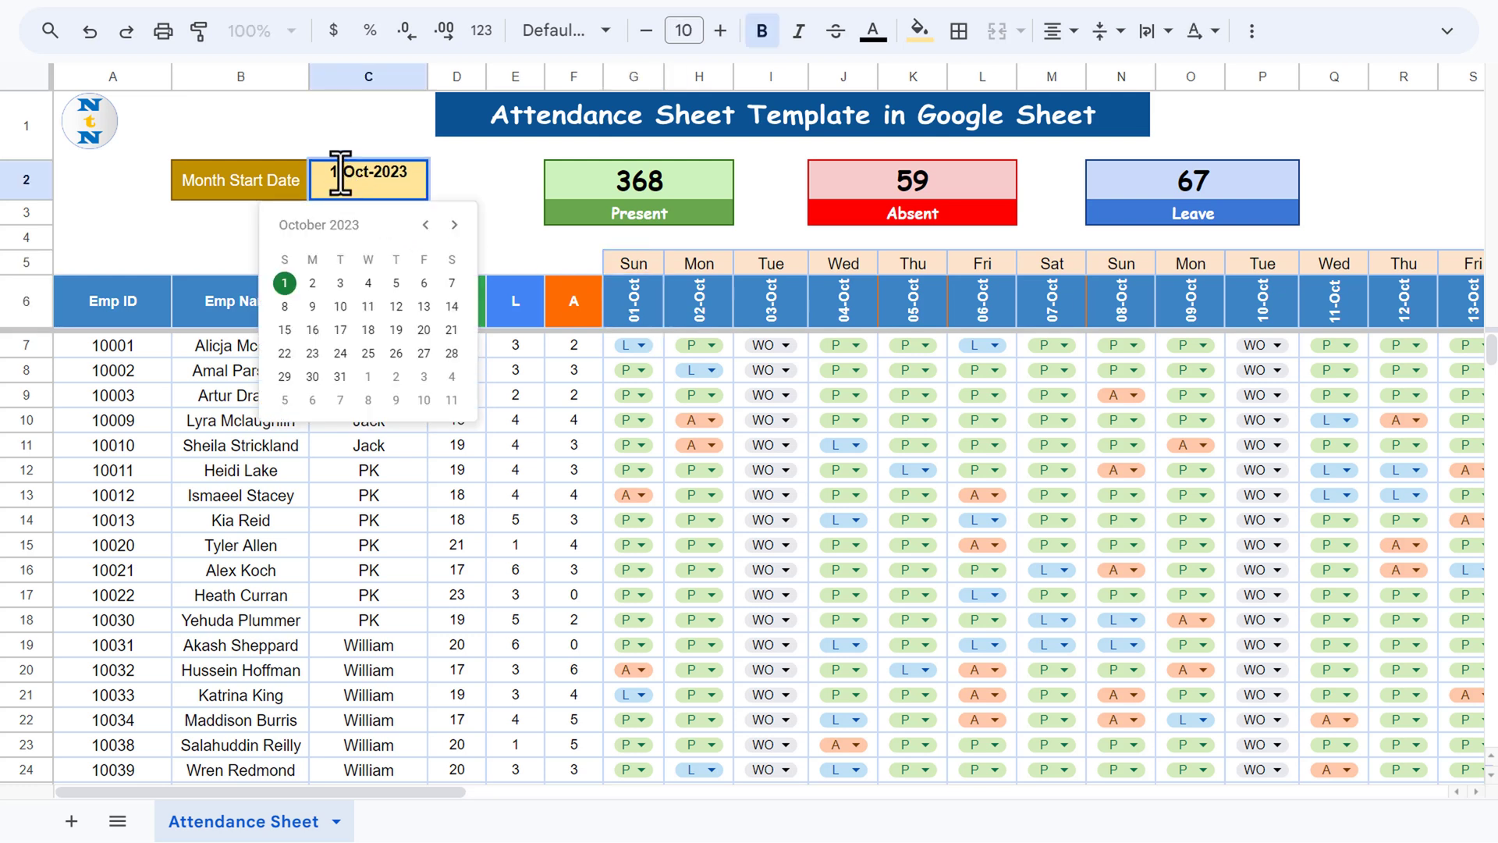
left_click(425, 224)
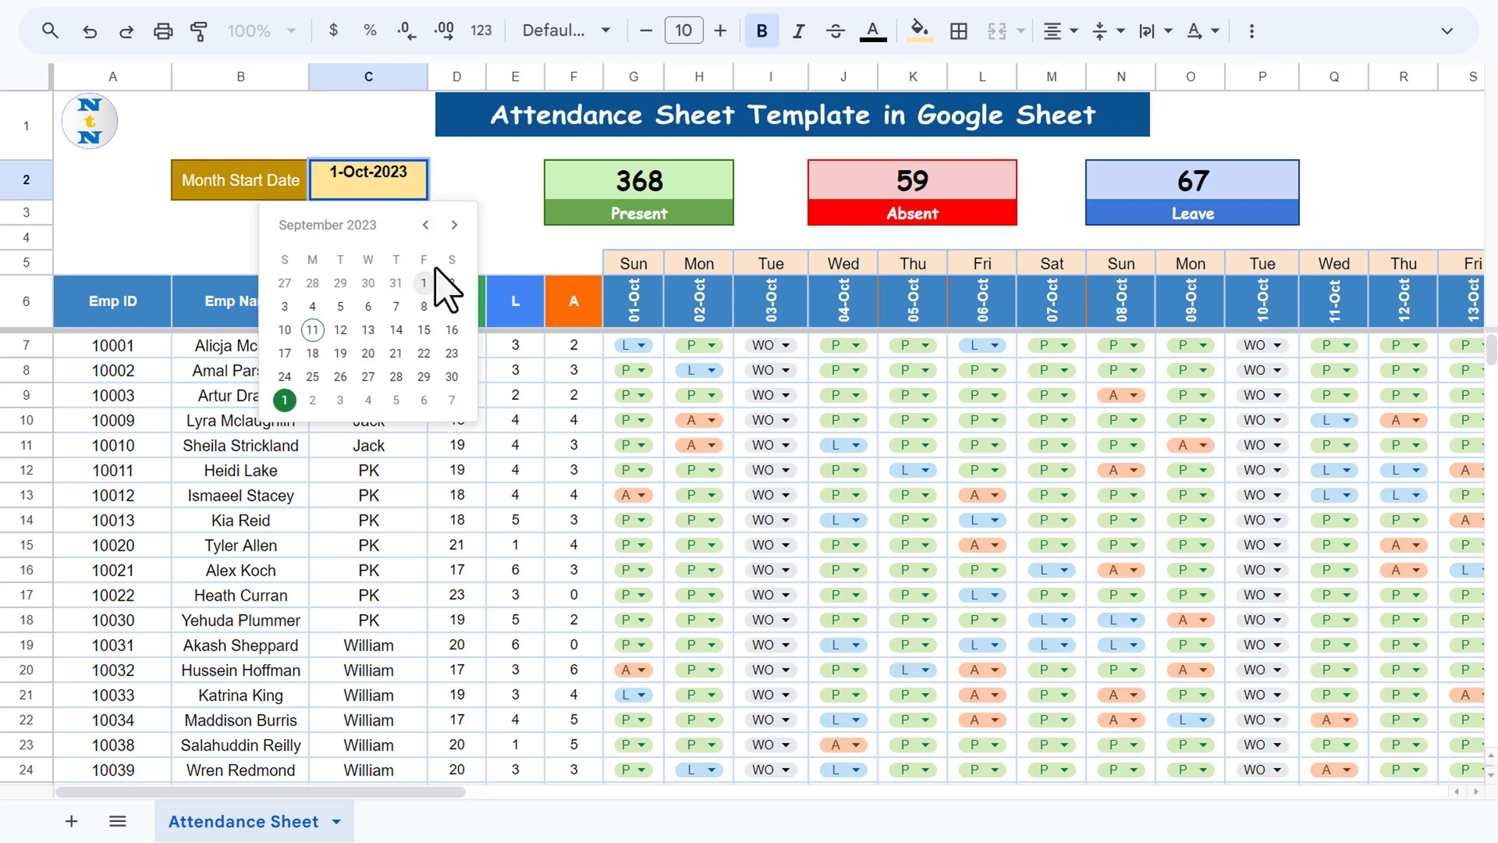
left_click(425, 284)
left_click(465, 240)
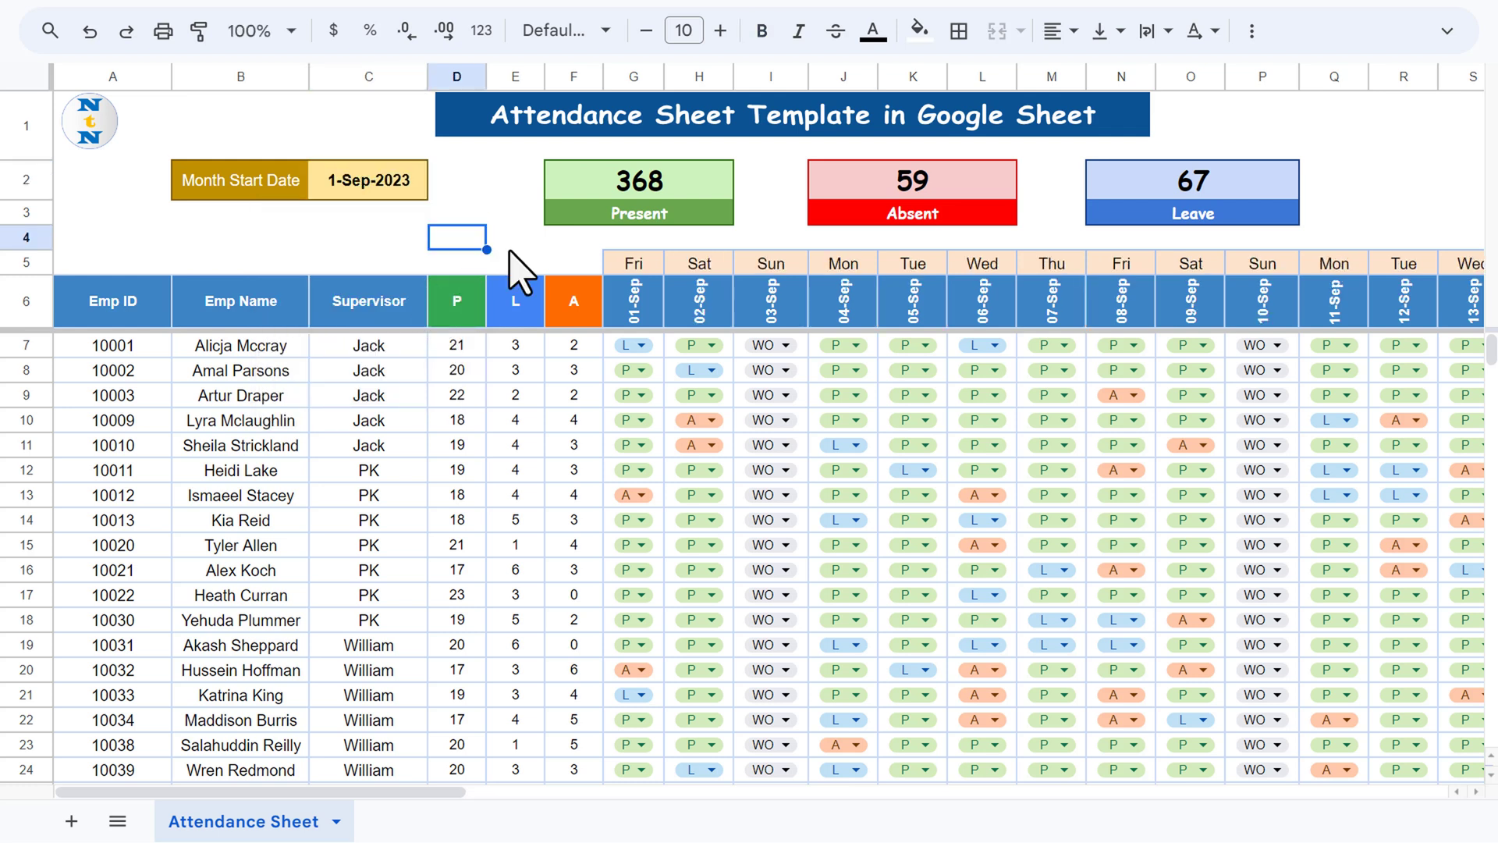
Step: Review the weekday and date headers across the whole month up to the last date column
left_click(636, 263)
left_click(699, 263)
left_click(846, 263)
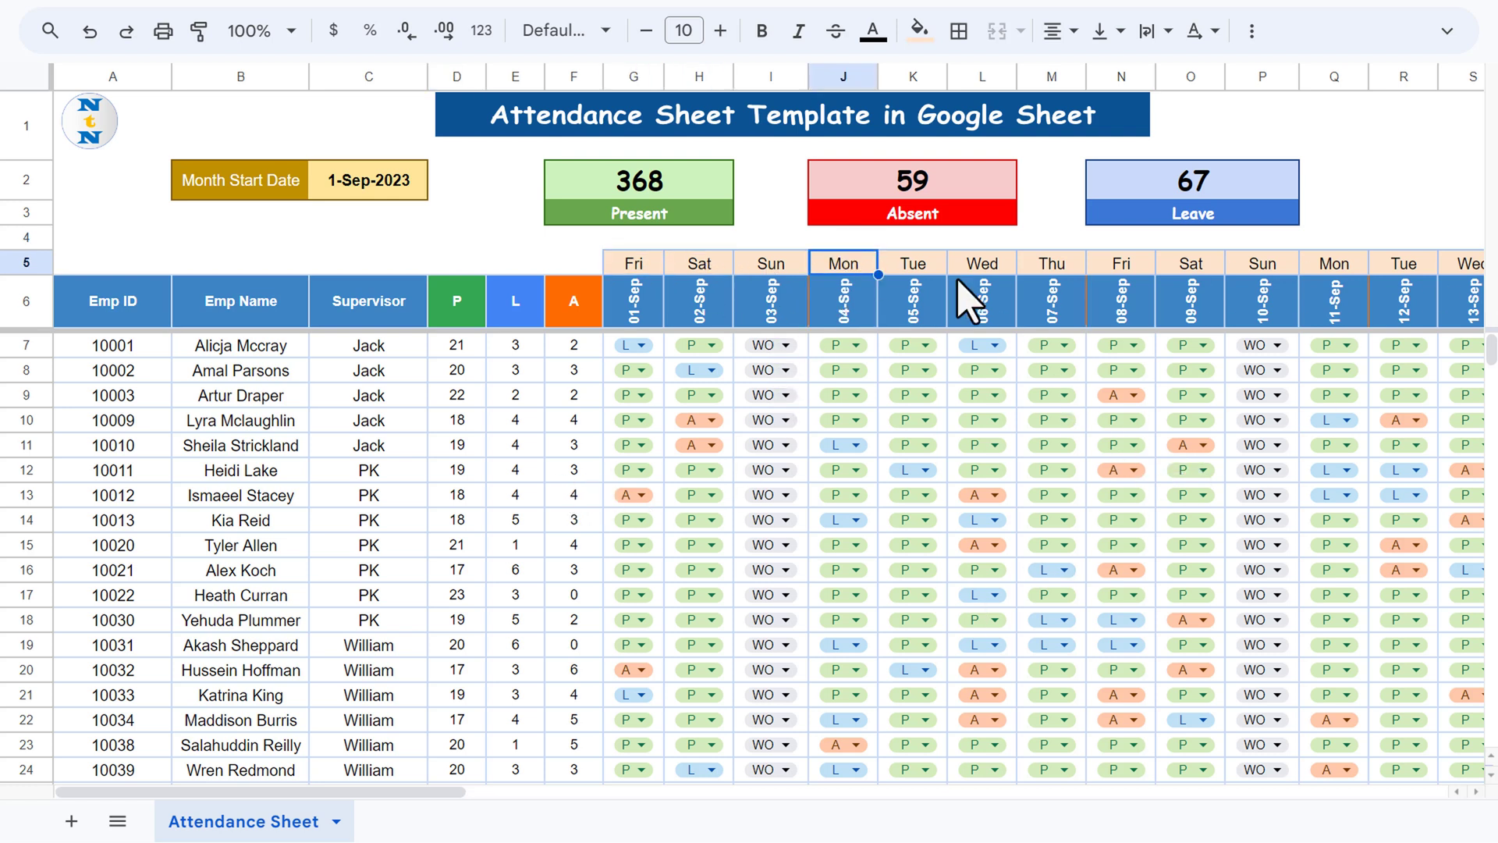
left_click(1096, 306)
key("Right")
key("Right")
key("Right")
key("Right")
key("Right")
key("Right")
key("Right")
key("Right")
key("Right")
key("Right")
key("Right")
key("Right")
key("Right")
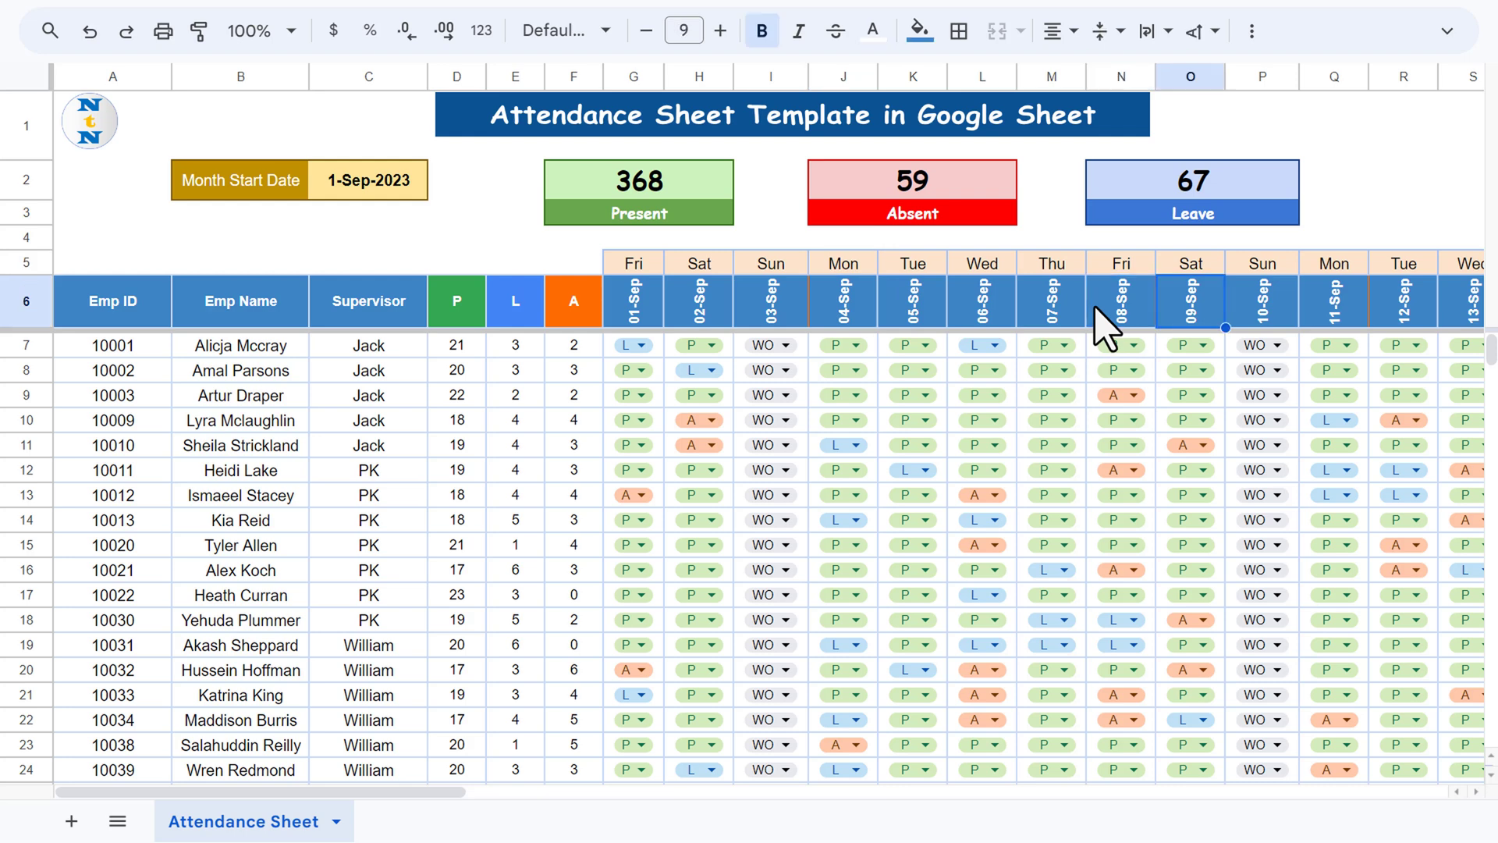
key("Right")
key("Right")
key("Right")
key("Right")
key("Right")
key("Right")
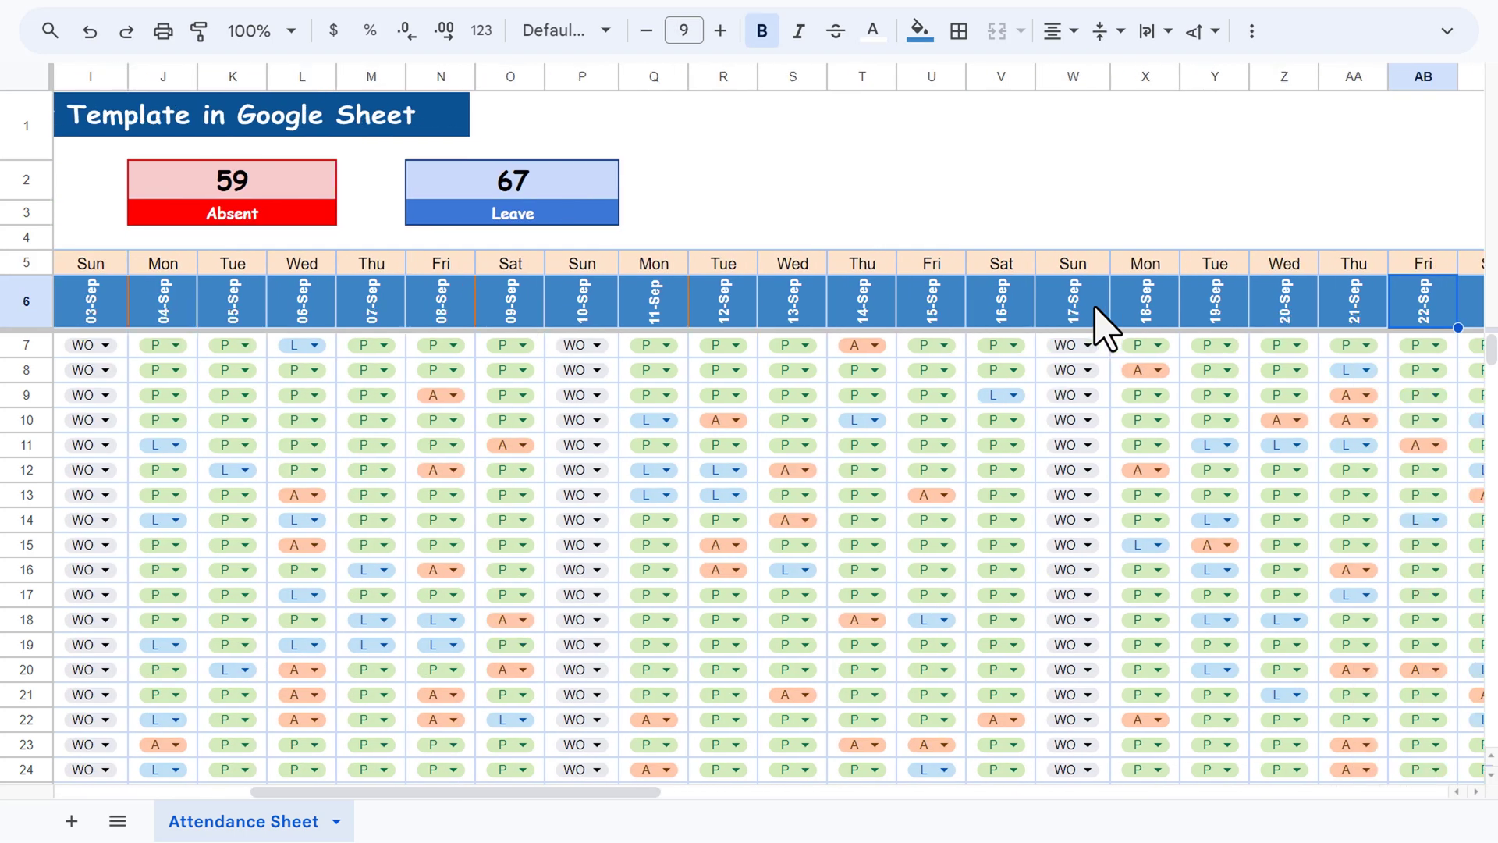
key("Right")
key("Right")
key("Right")
key("Right")
key("Right")
key("Right")
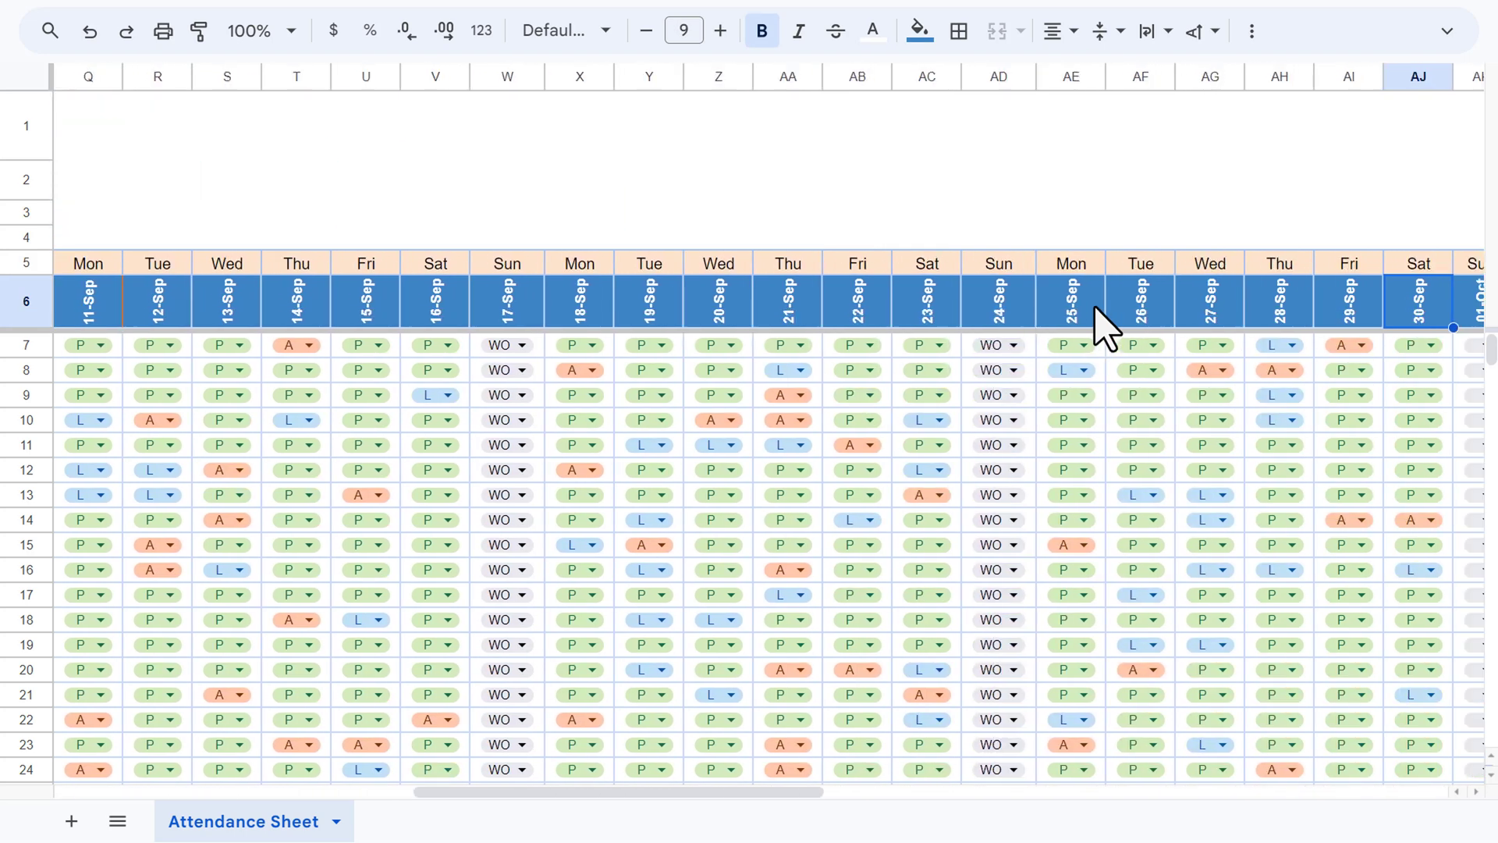
key("Left")
key("Left")
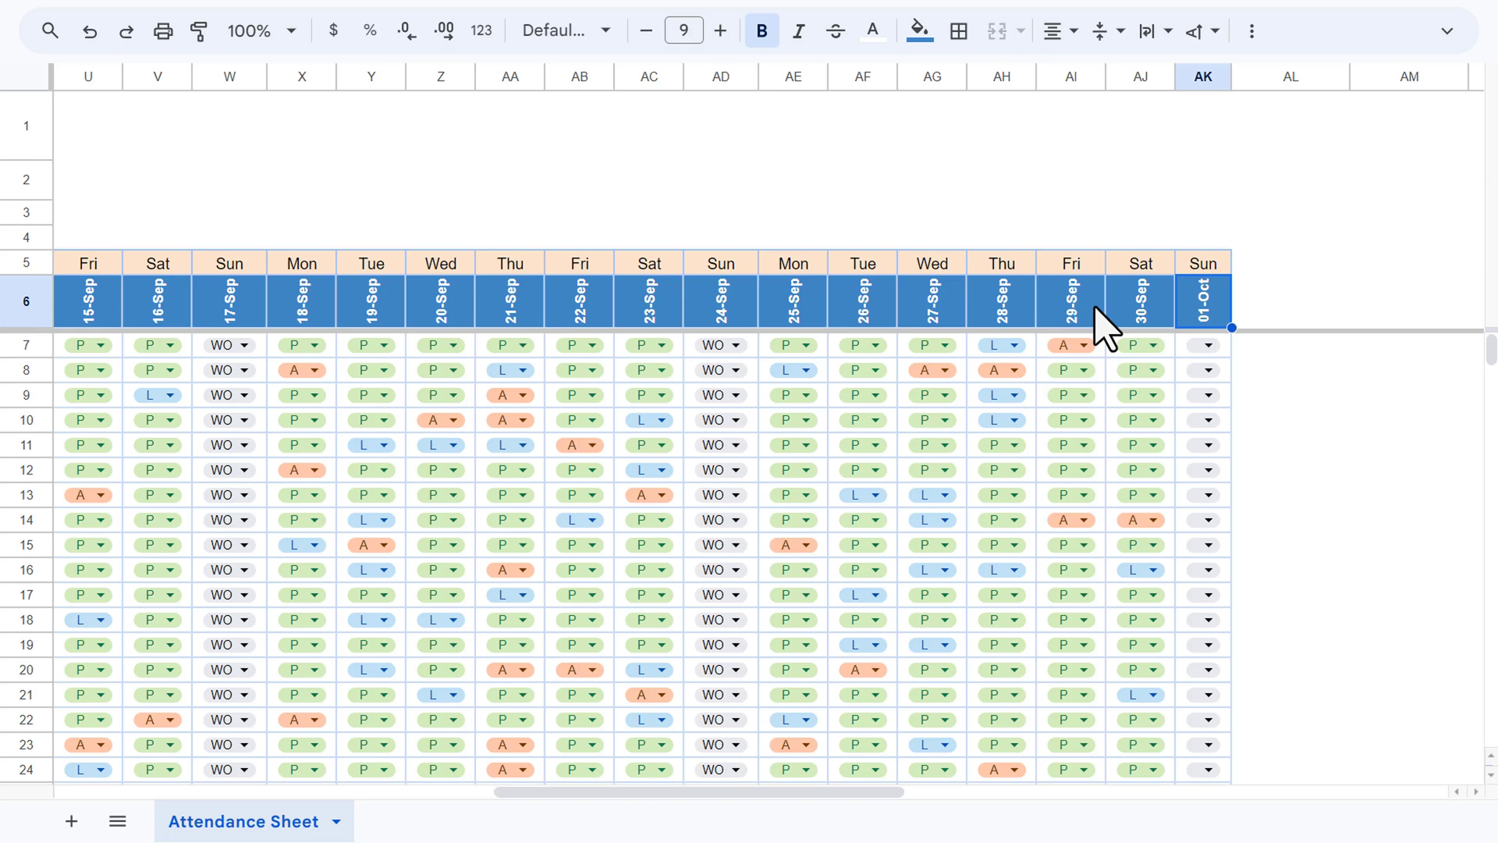
Step: Return to the start of the attendance table and add a new blank sheet to the spreadsheet
key("ctrl+Left")
key("Right")
key("Right")
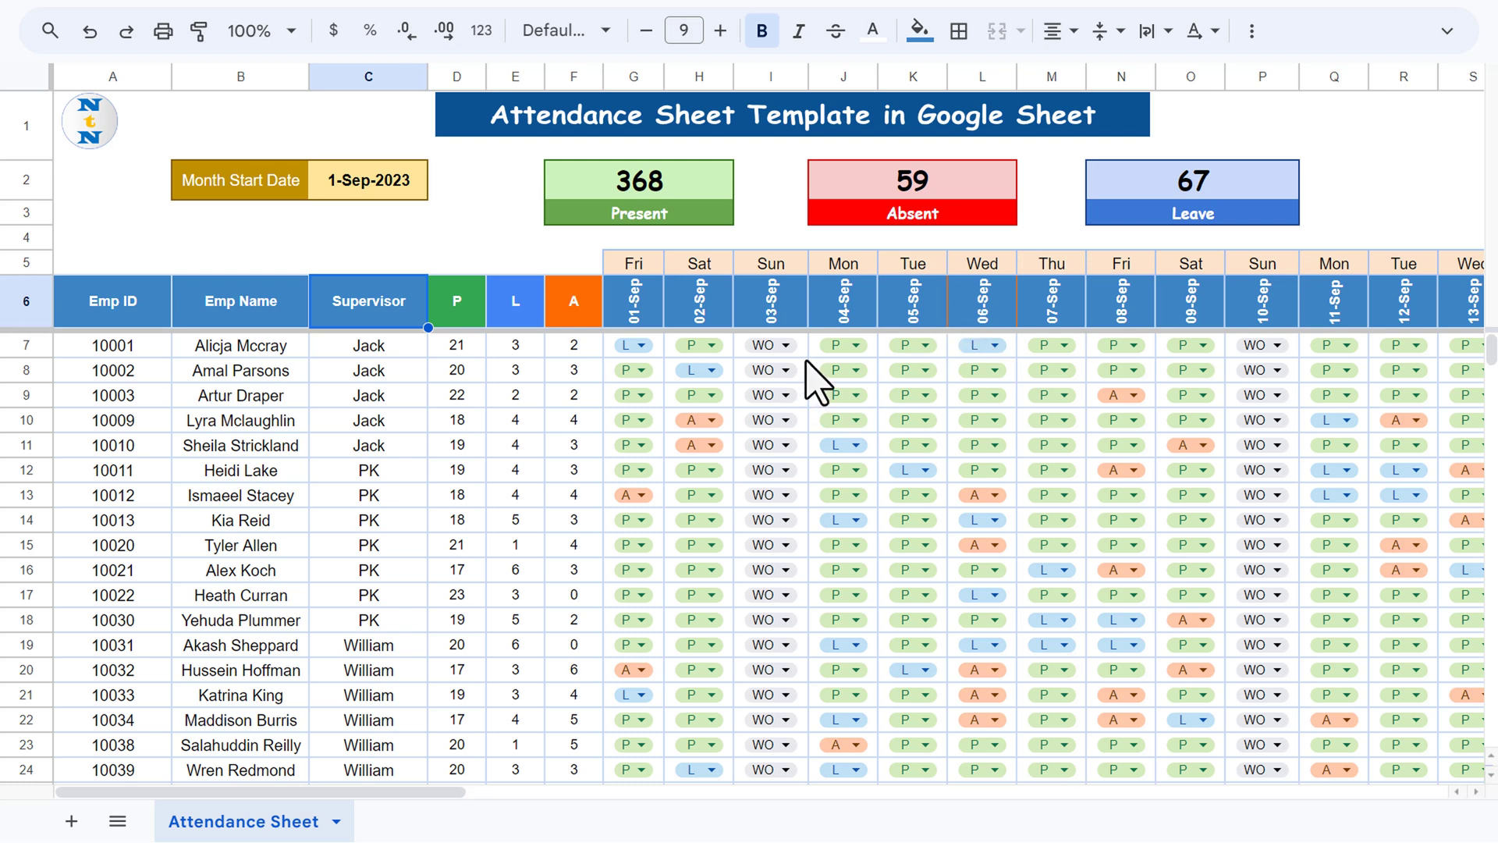
left_click(71, 821)
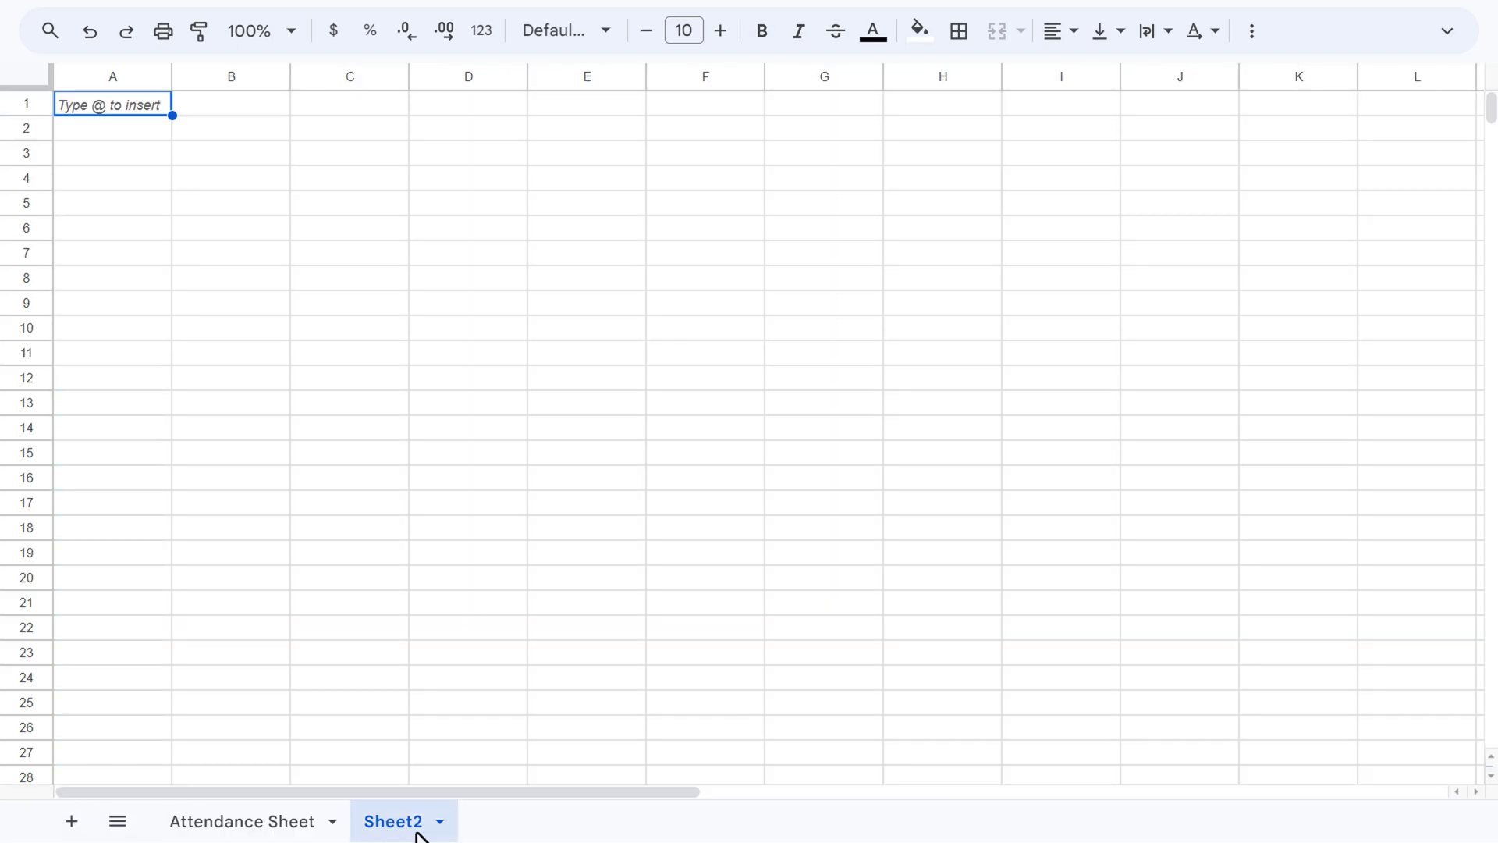
Step: Enter the label "Month Start Date" in cell B3 of Sheet2
left_click(232, 152)
type("S")
type("onth Sta")
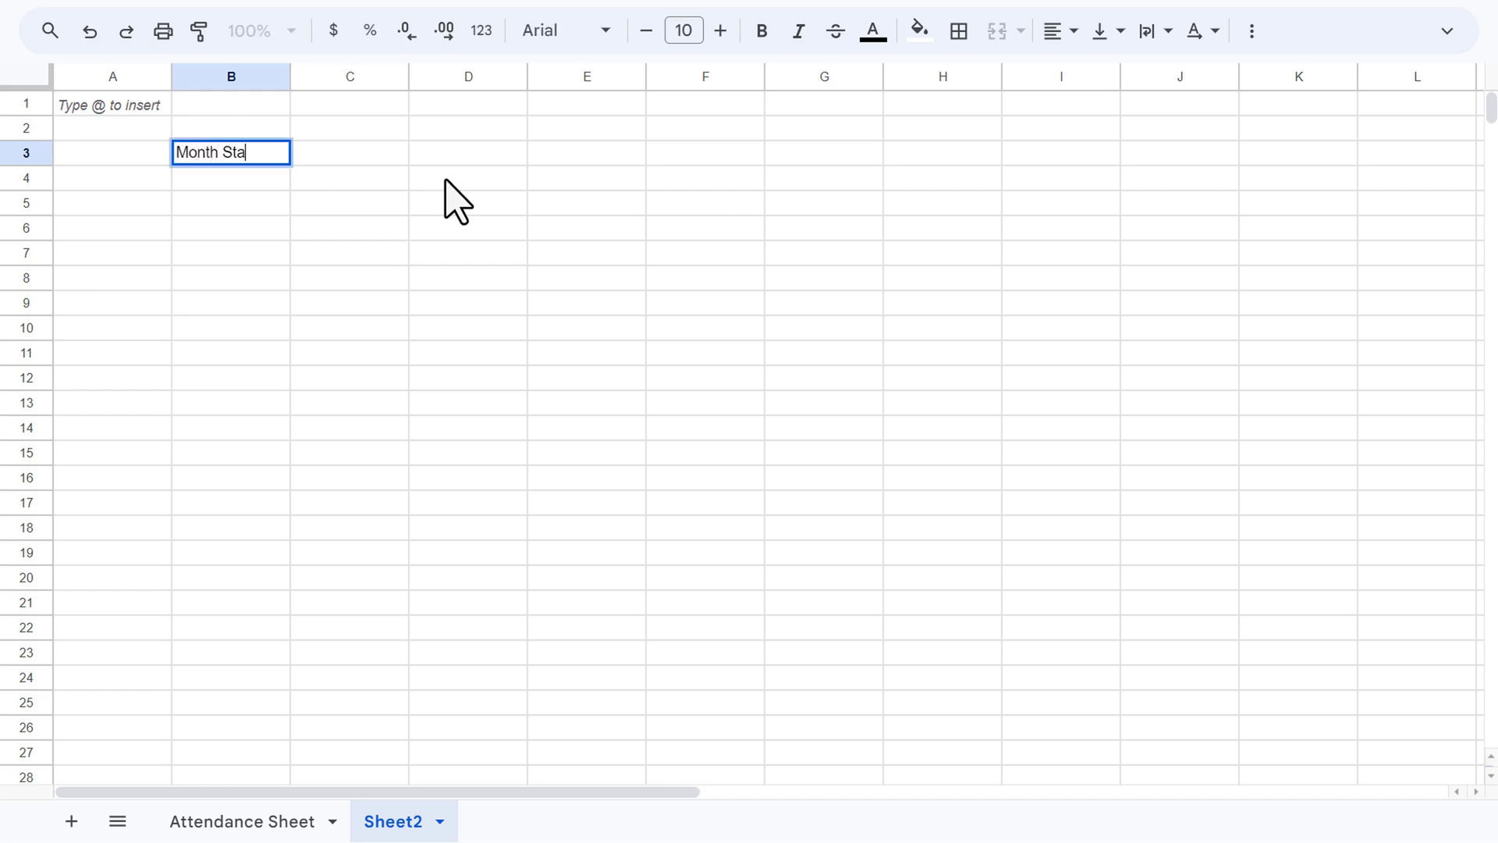
type("rt Date")
key("Up")
key("Down")
Step: Fit column B to its label and enter the date 1Sep2023 in cell C3
left_click(341, 153)
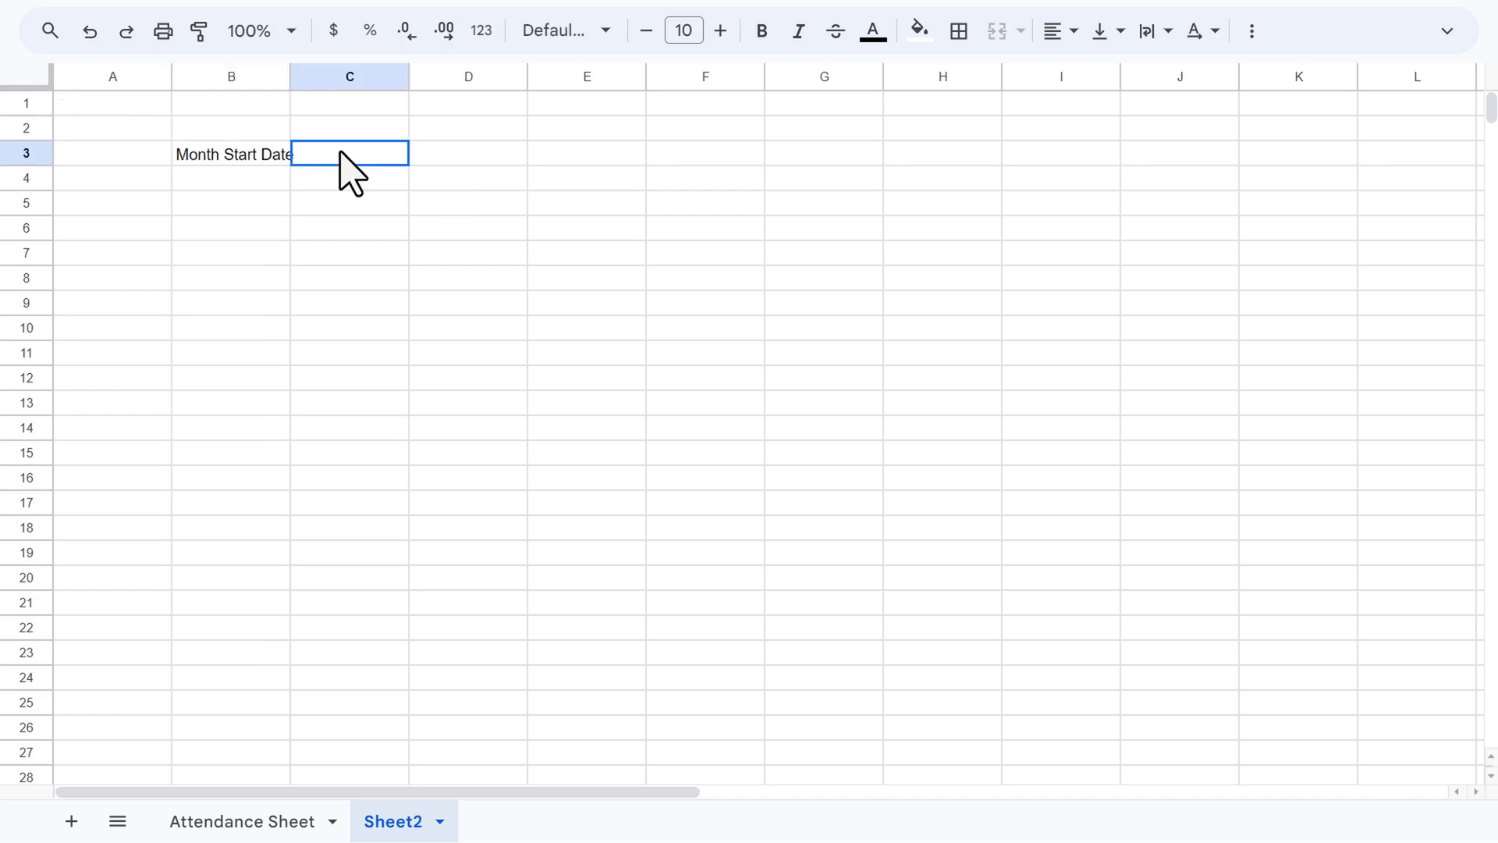
left_click(1450, 35)
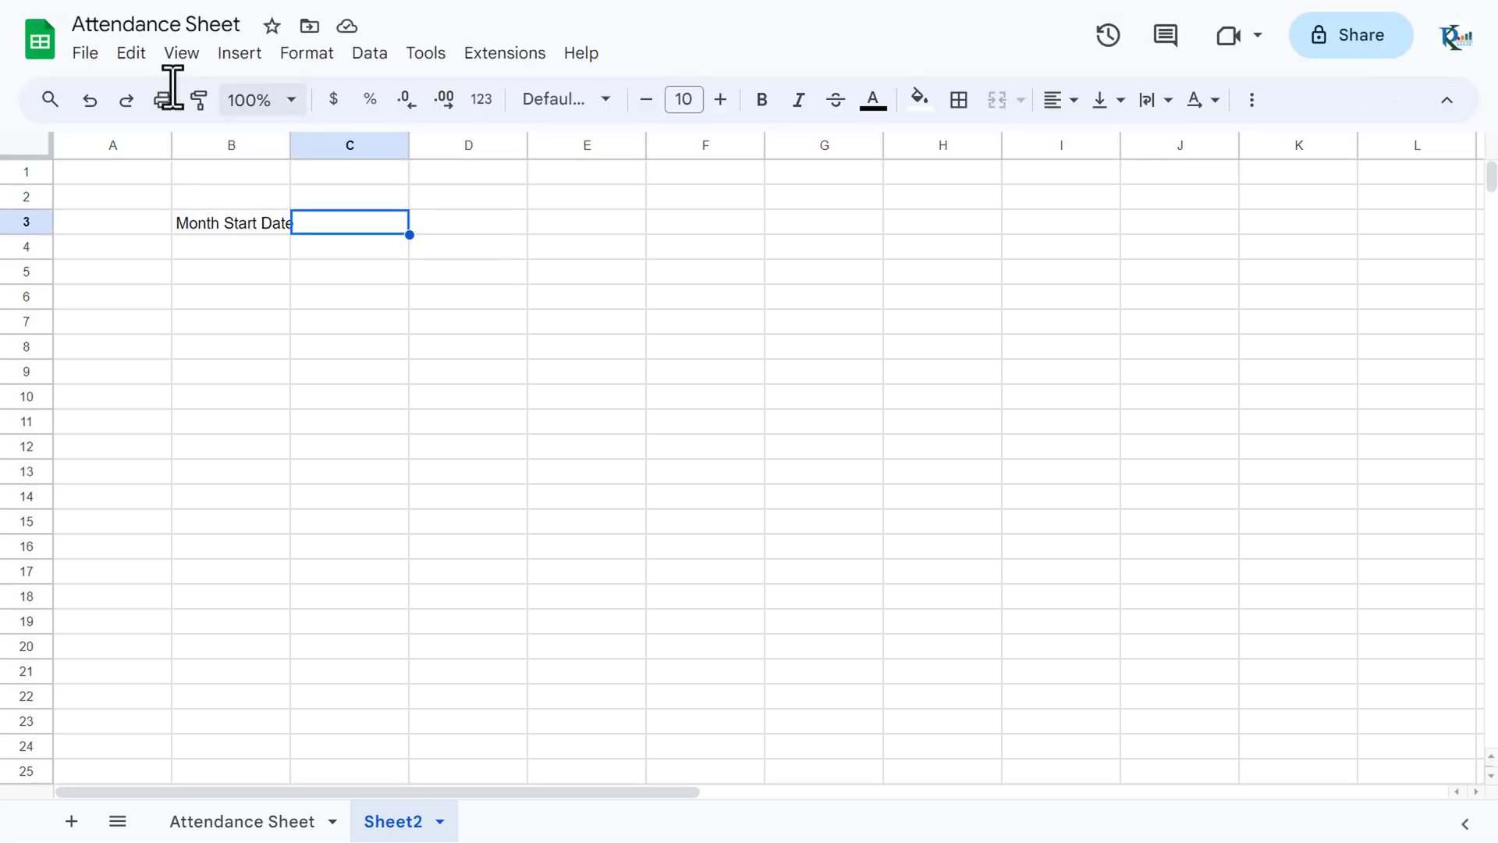
double_click(291, 144)
type("1Sep")
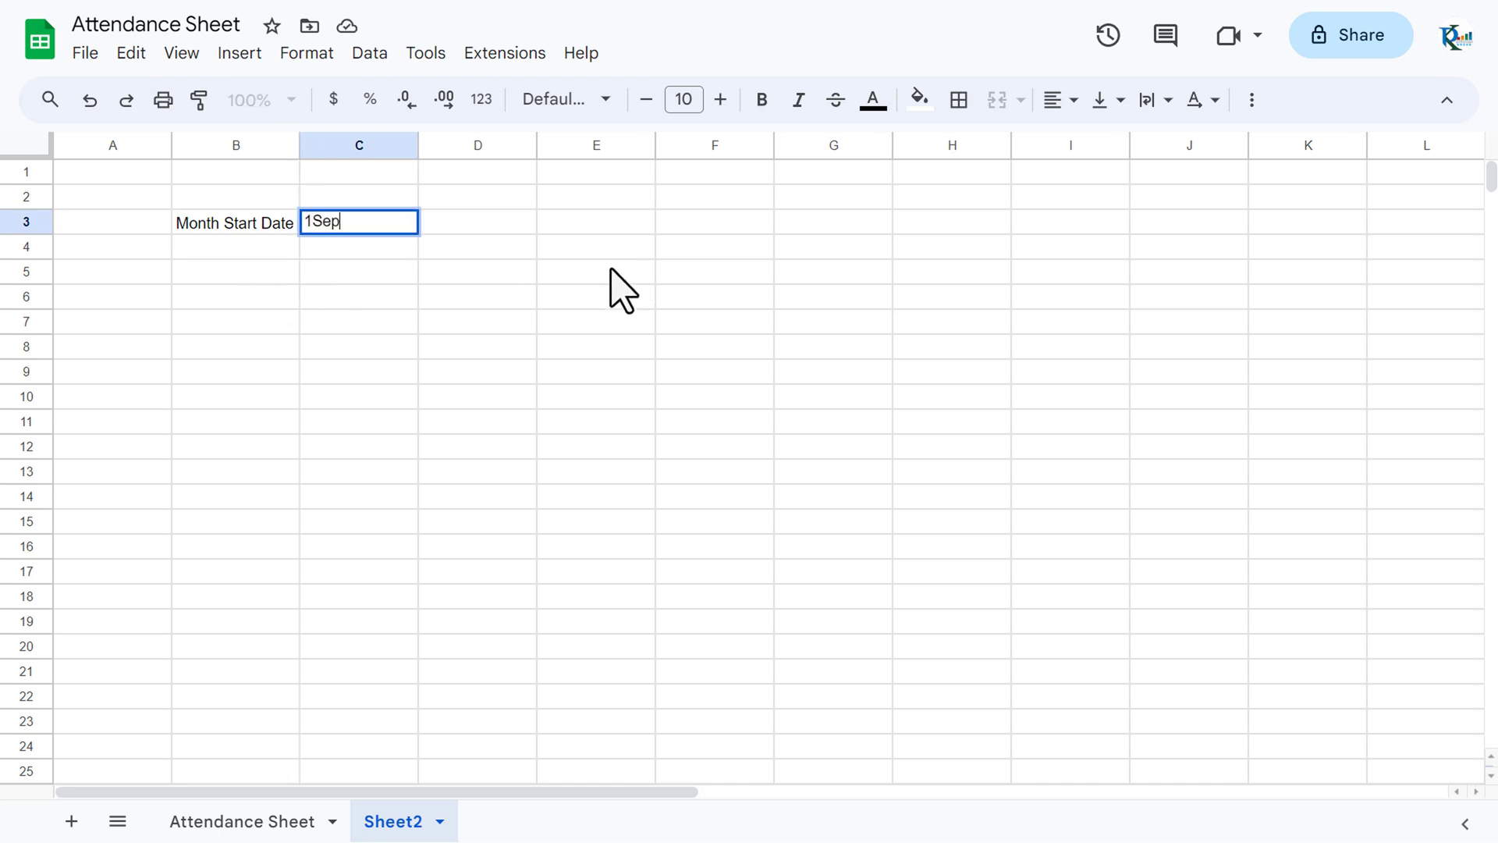
type("2023")
key("Return")
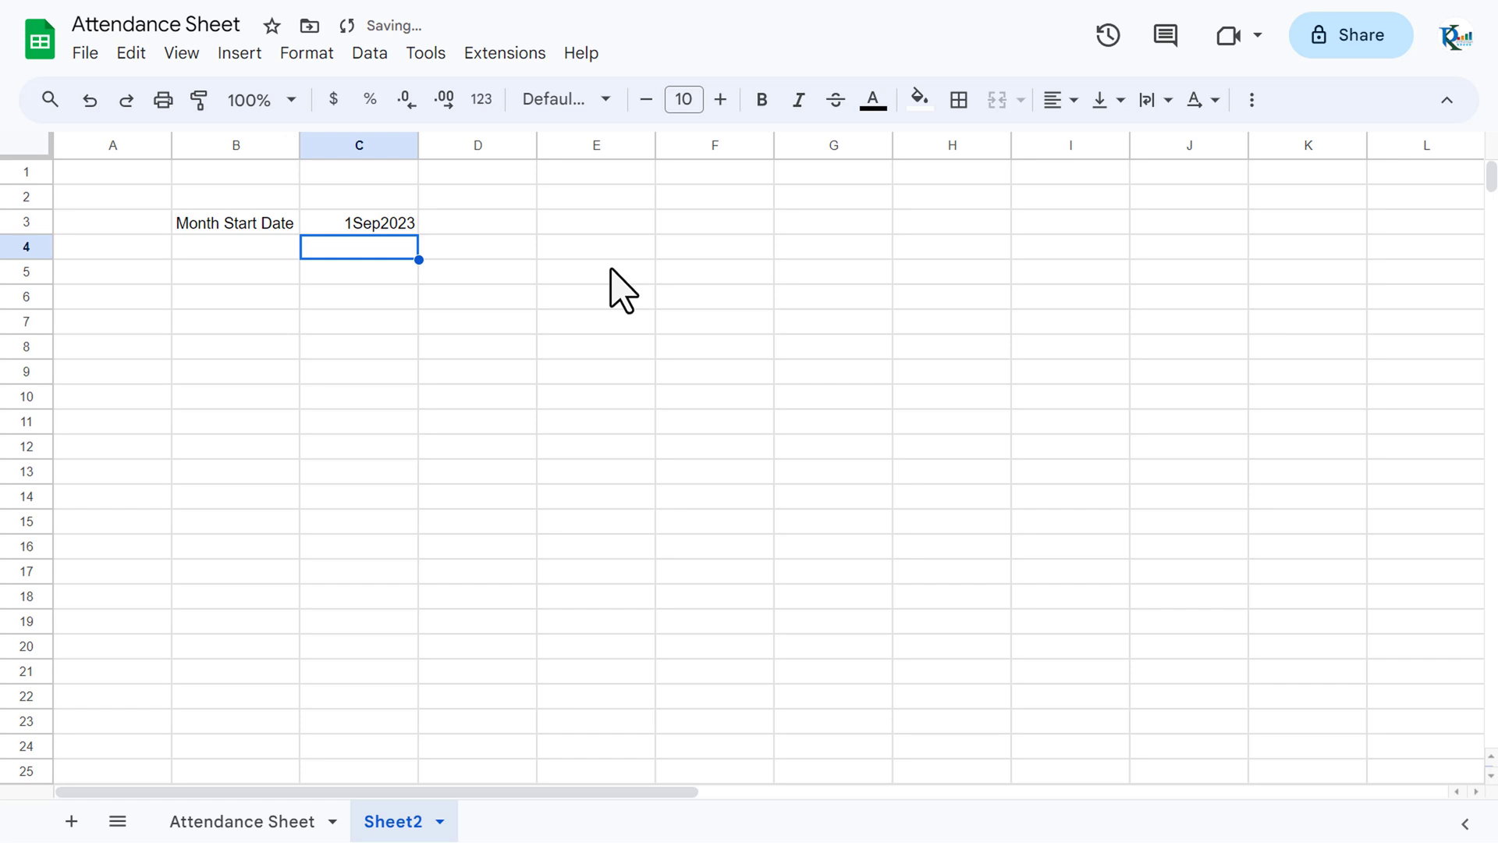
key("Up")
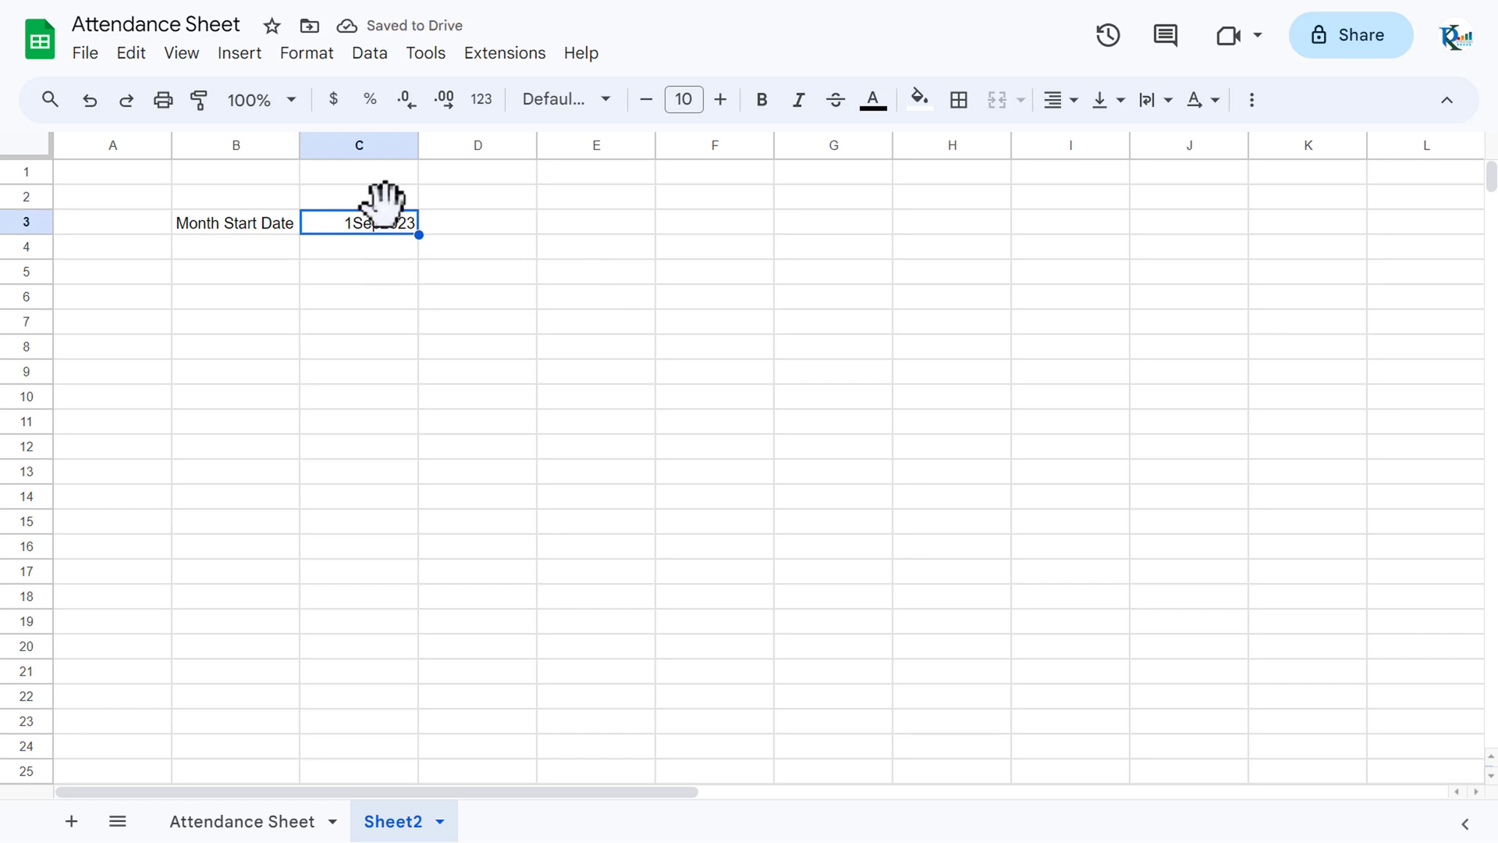
Step: Apply the custom number format d-mmm-yyyy to the start date in cell C3
left_click(306, 54)
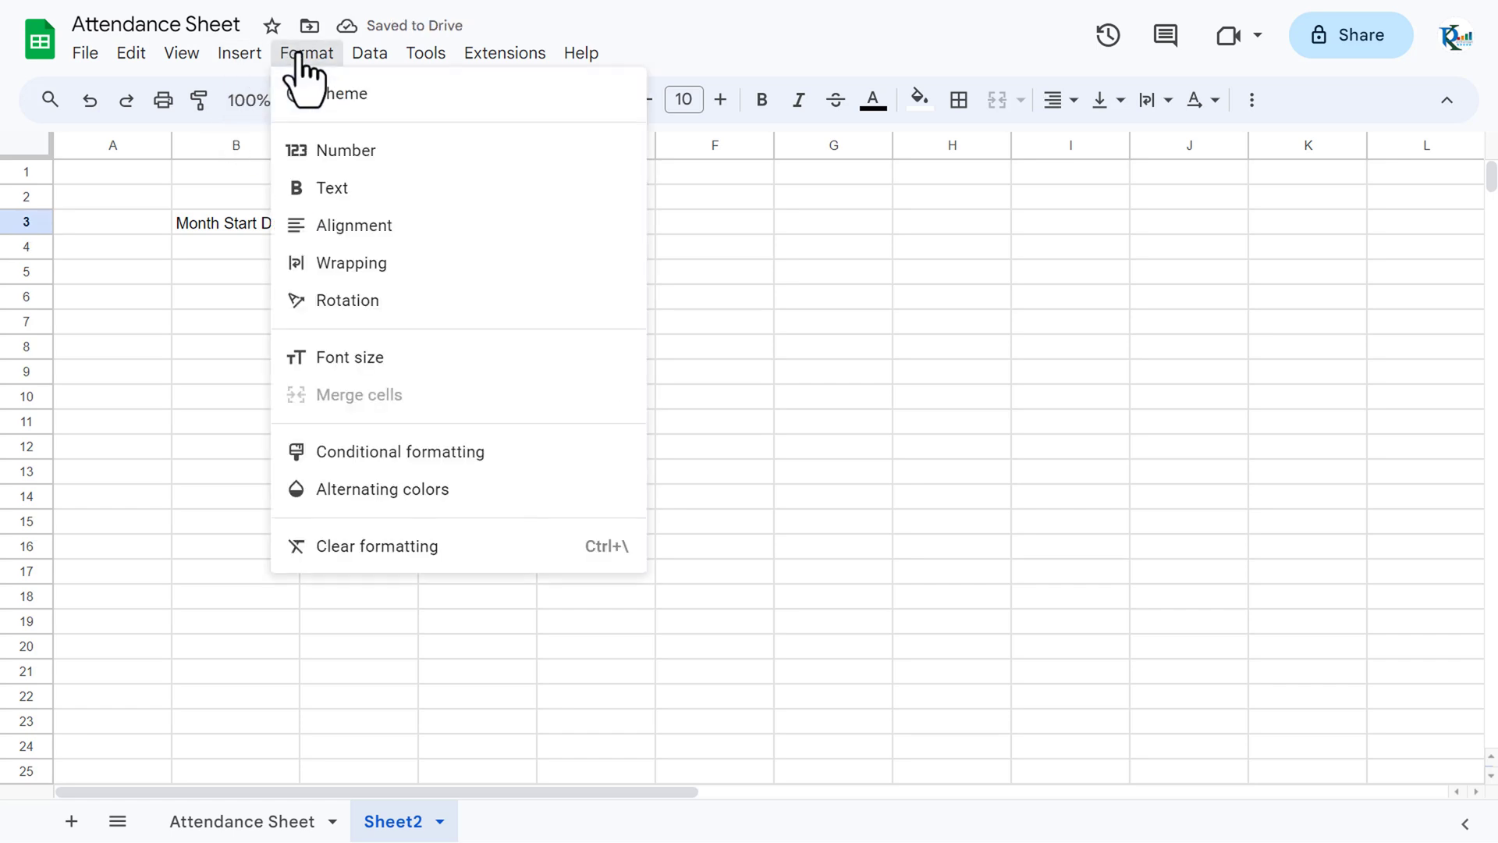
mouse_move(380, 156)
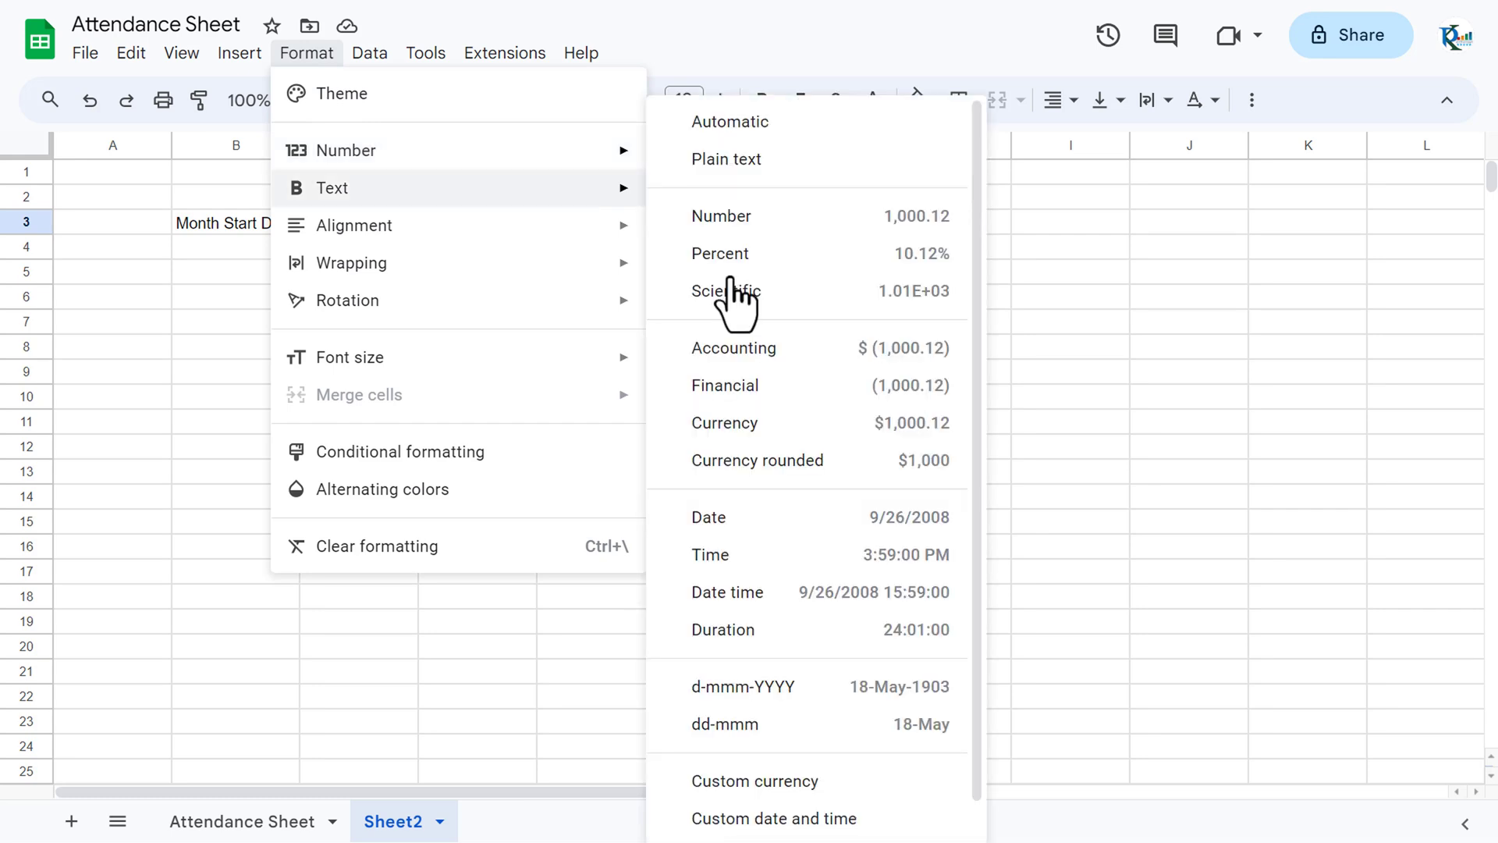
scroll(926, 813, "down", 1)
left_click(780, 818)
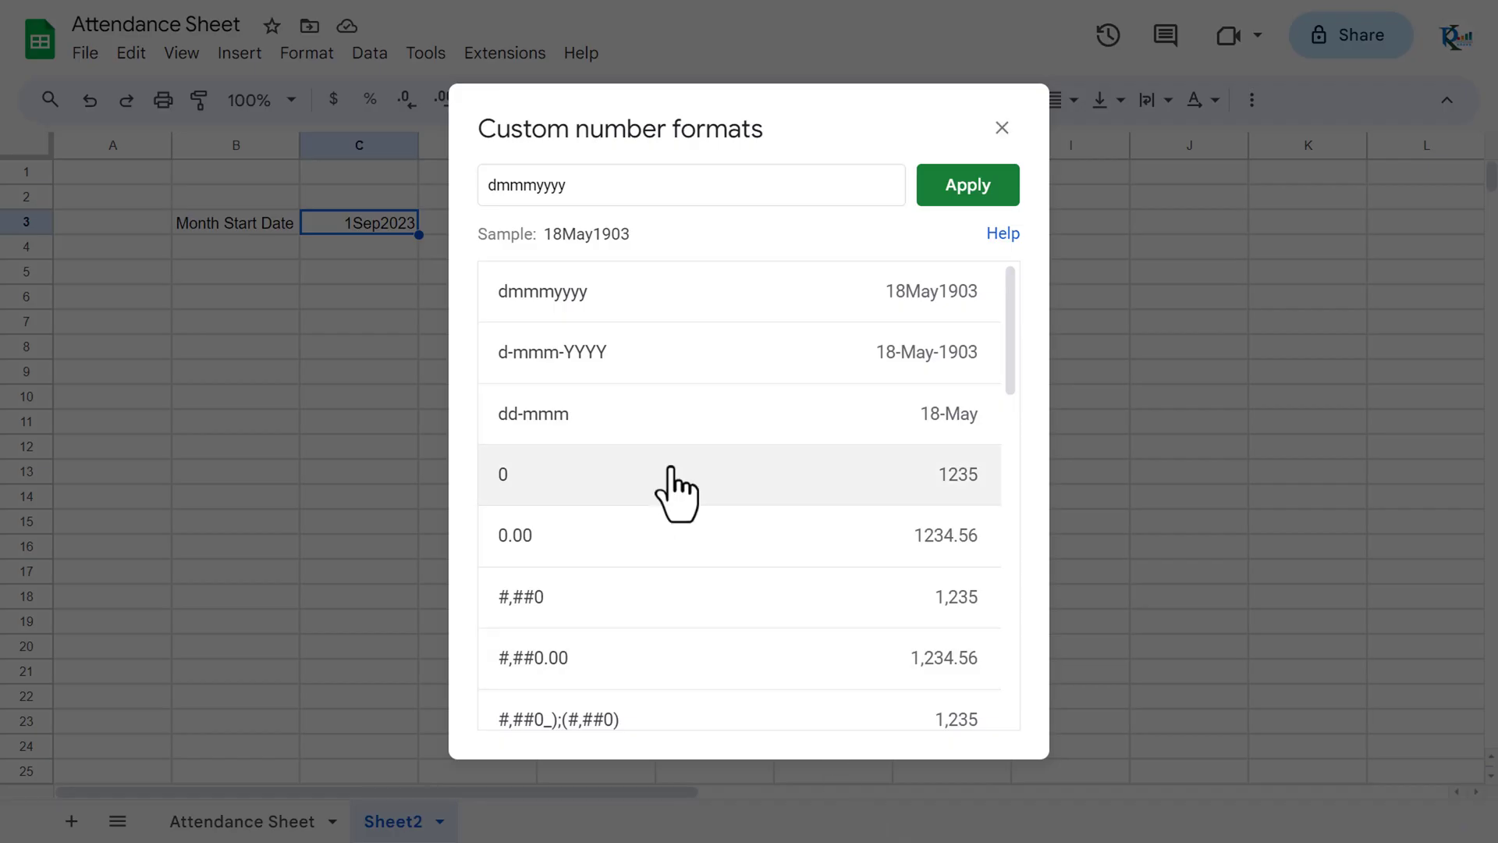
left_click(497, 187)
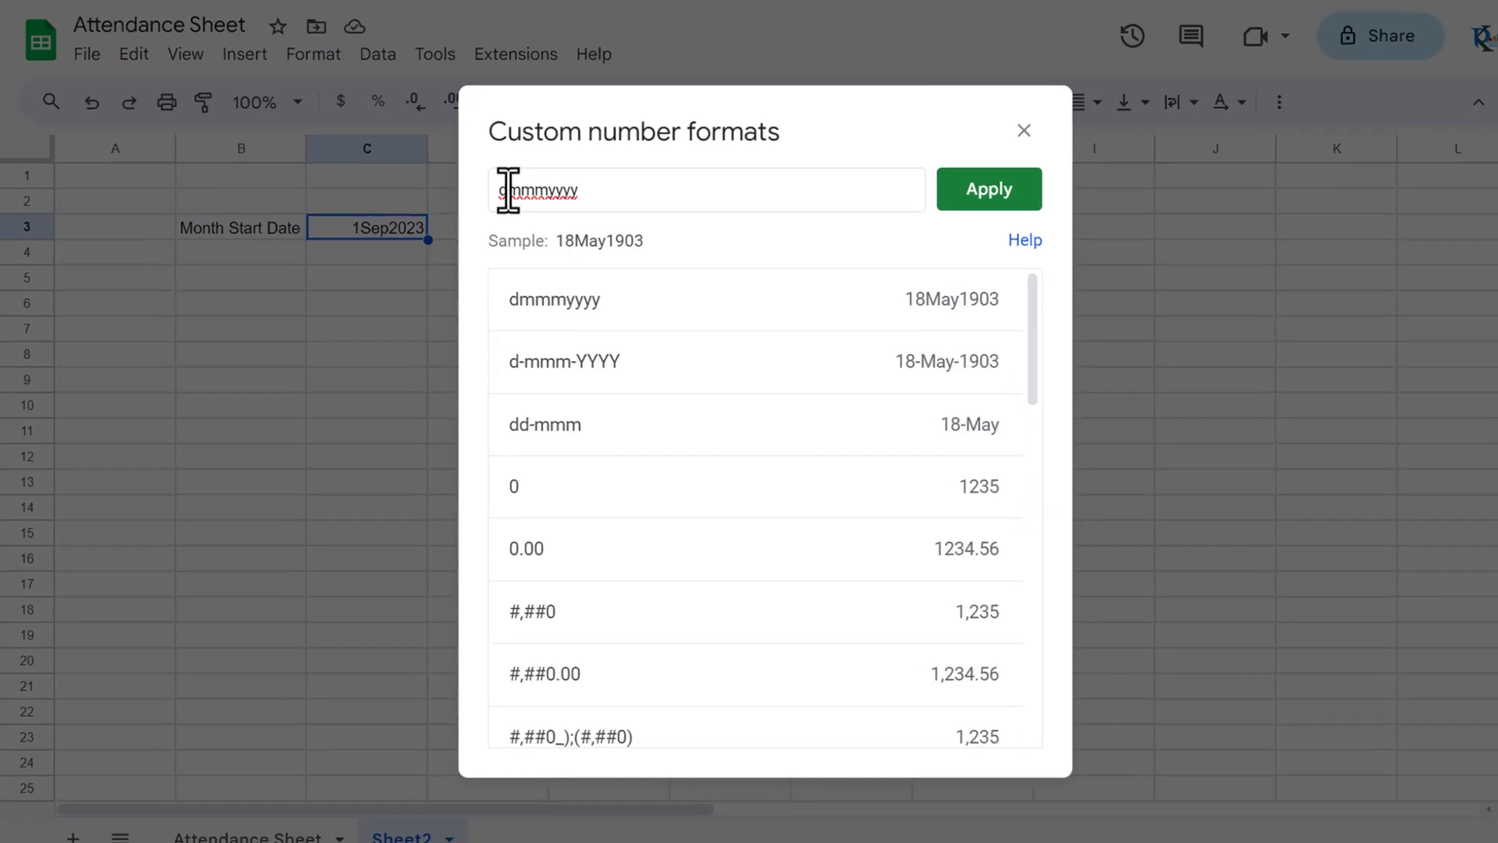
type("-mmm")
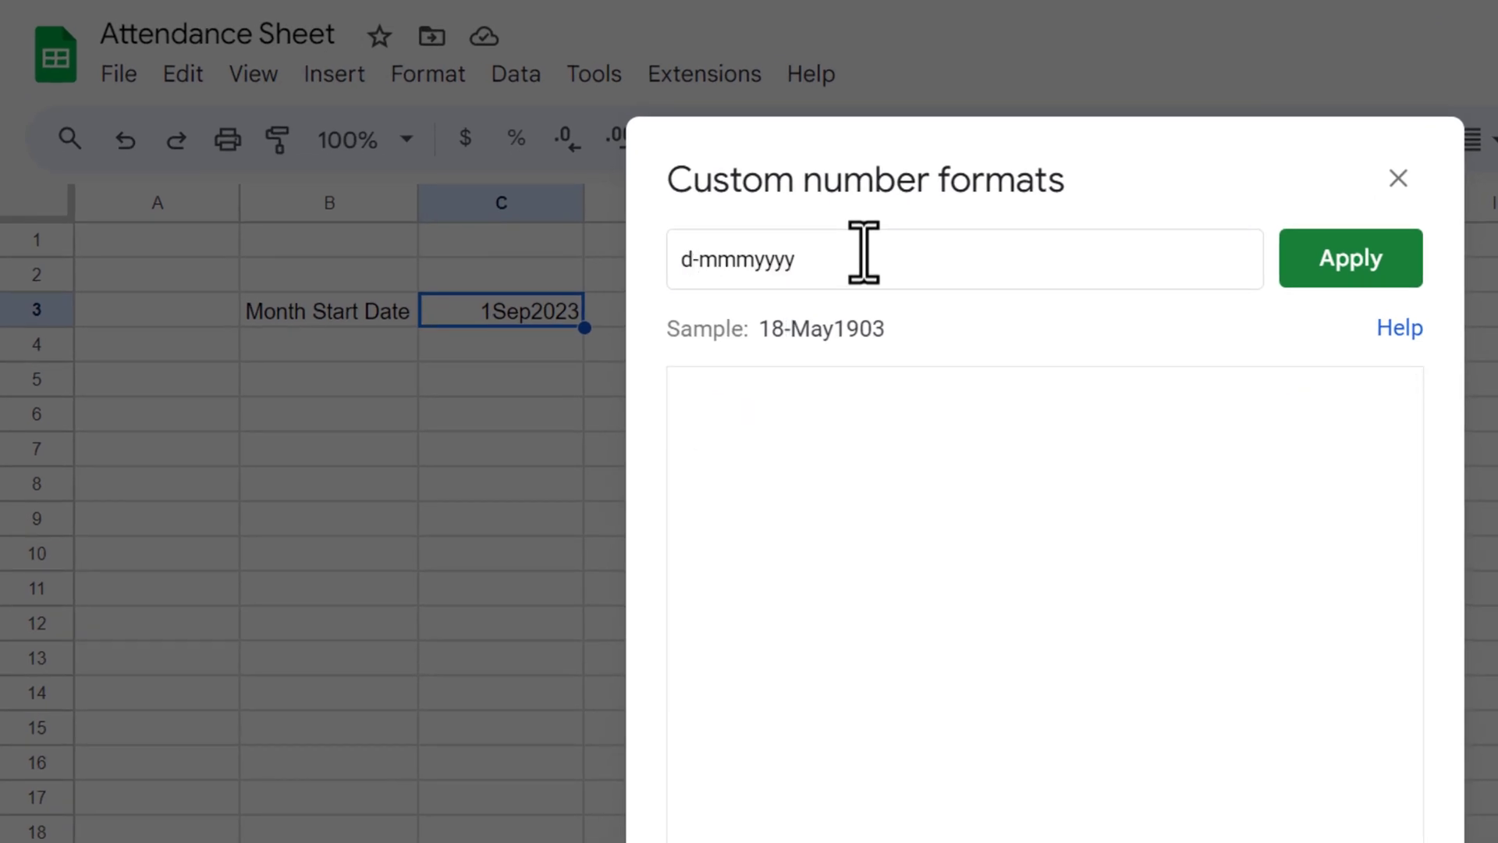
type("-")
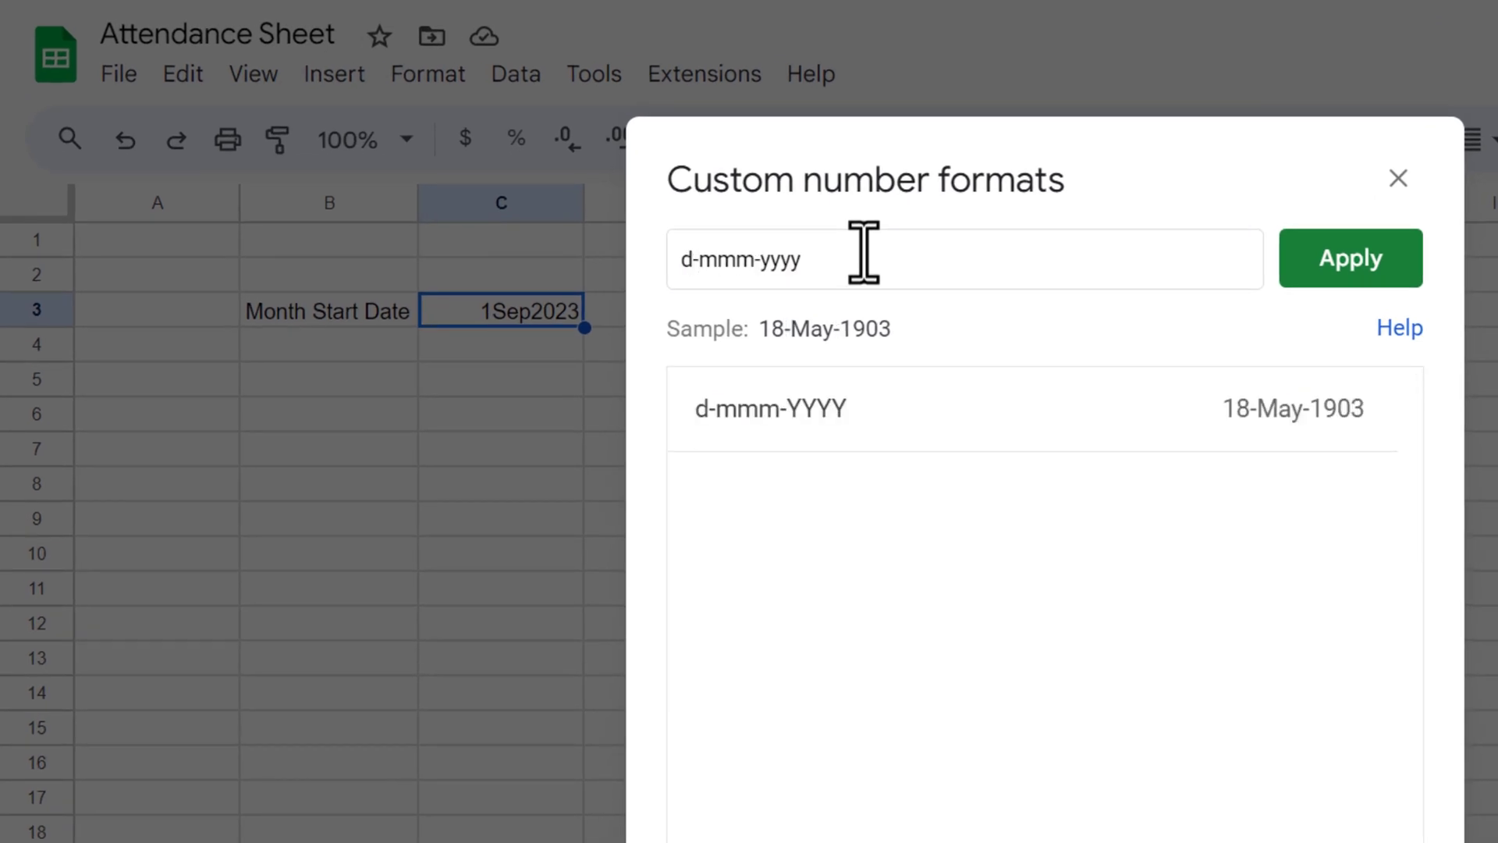
left_click(1330, 275)
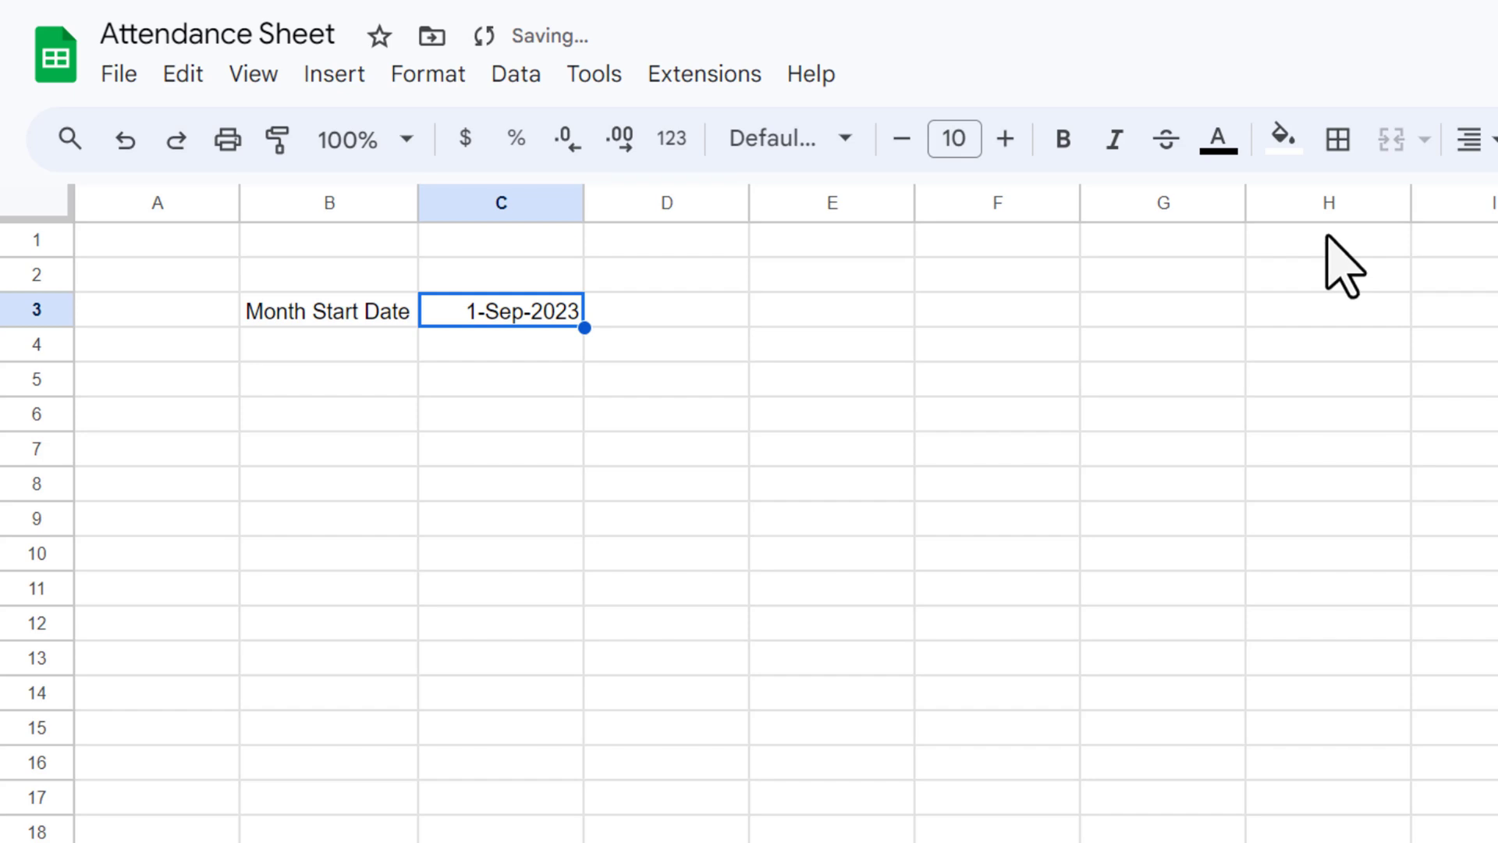
left_click(703, 376)
Step: Check the calendar date picker on the start date cell C3 without changing the date
left_click(517, 311)
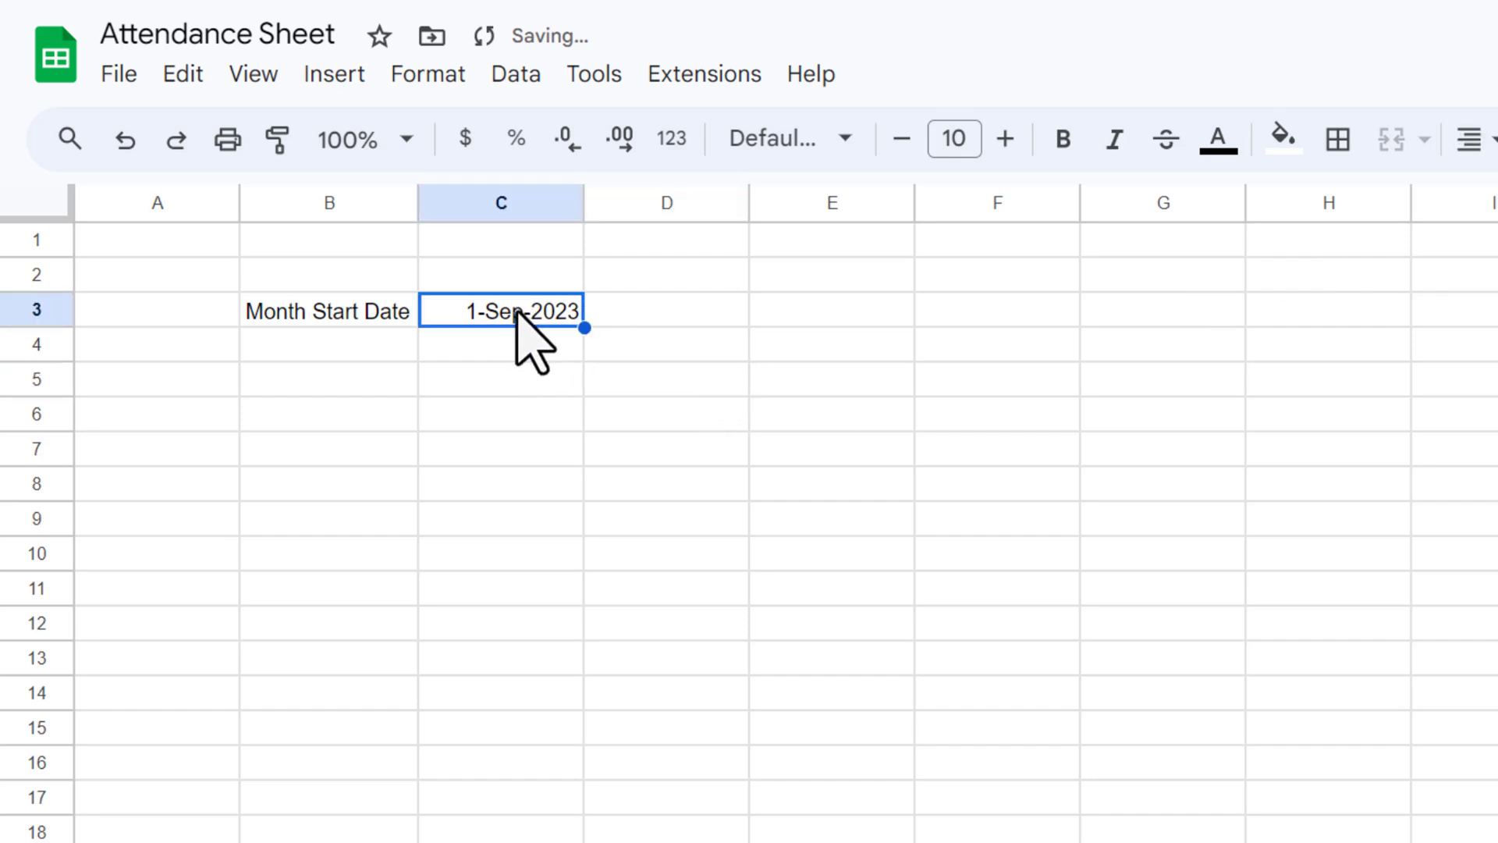
double_click(517, 312)
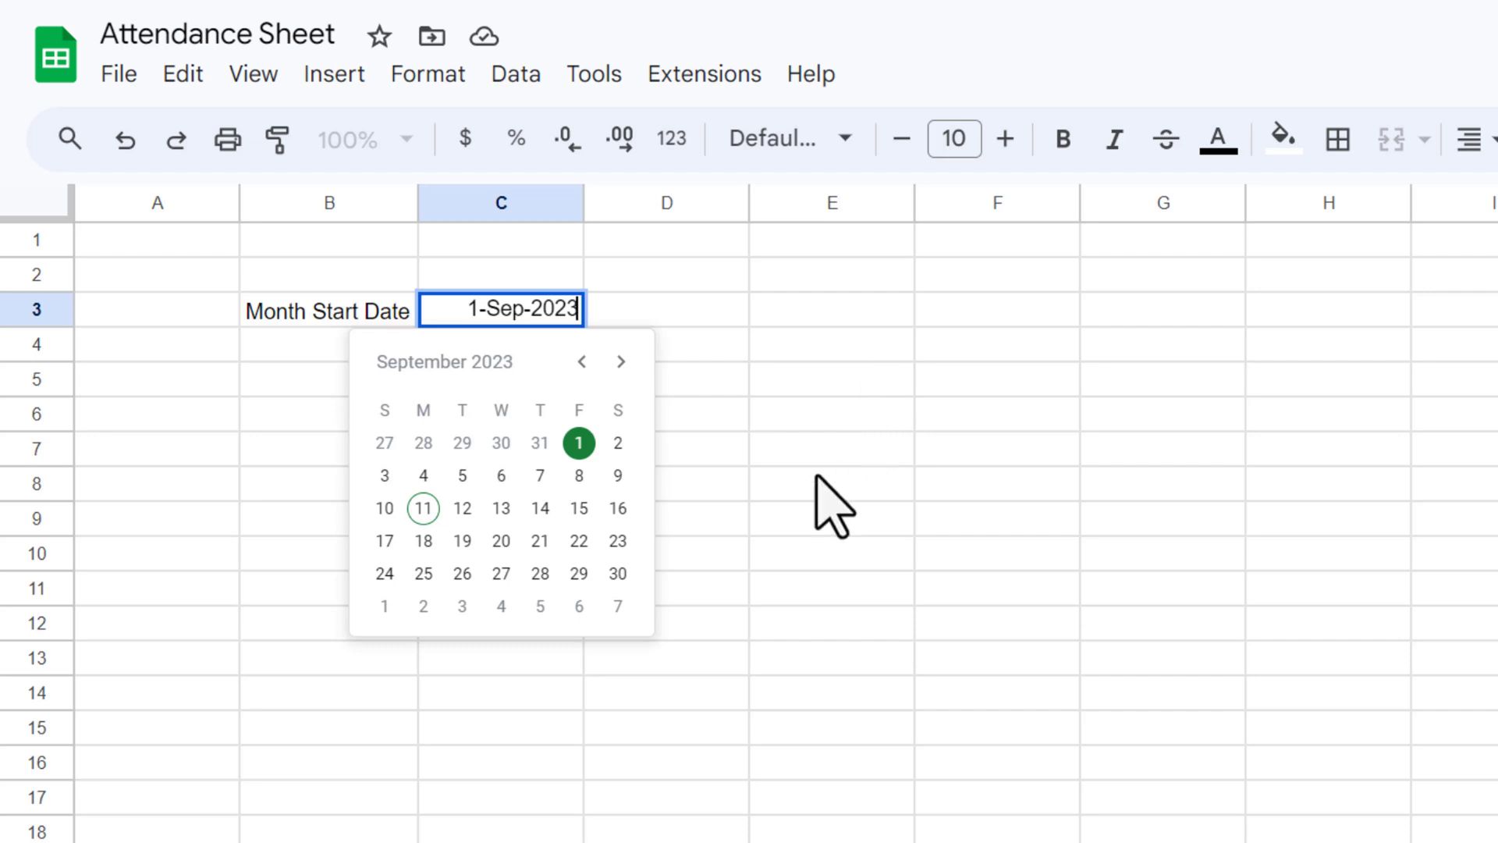
key("shift+Tab")
Step: Hide the gridlines in Sheet2
left_click(253, 75)
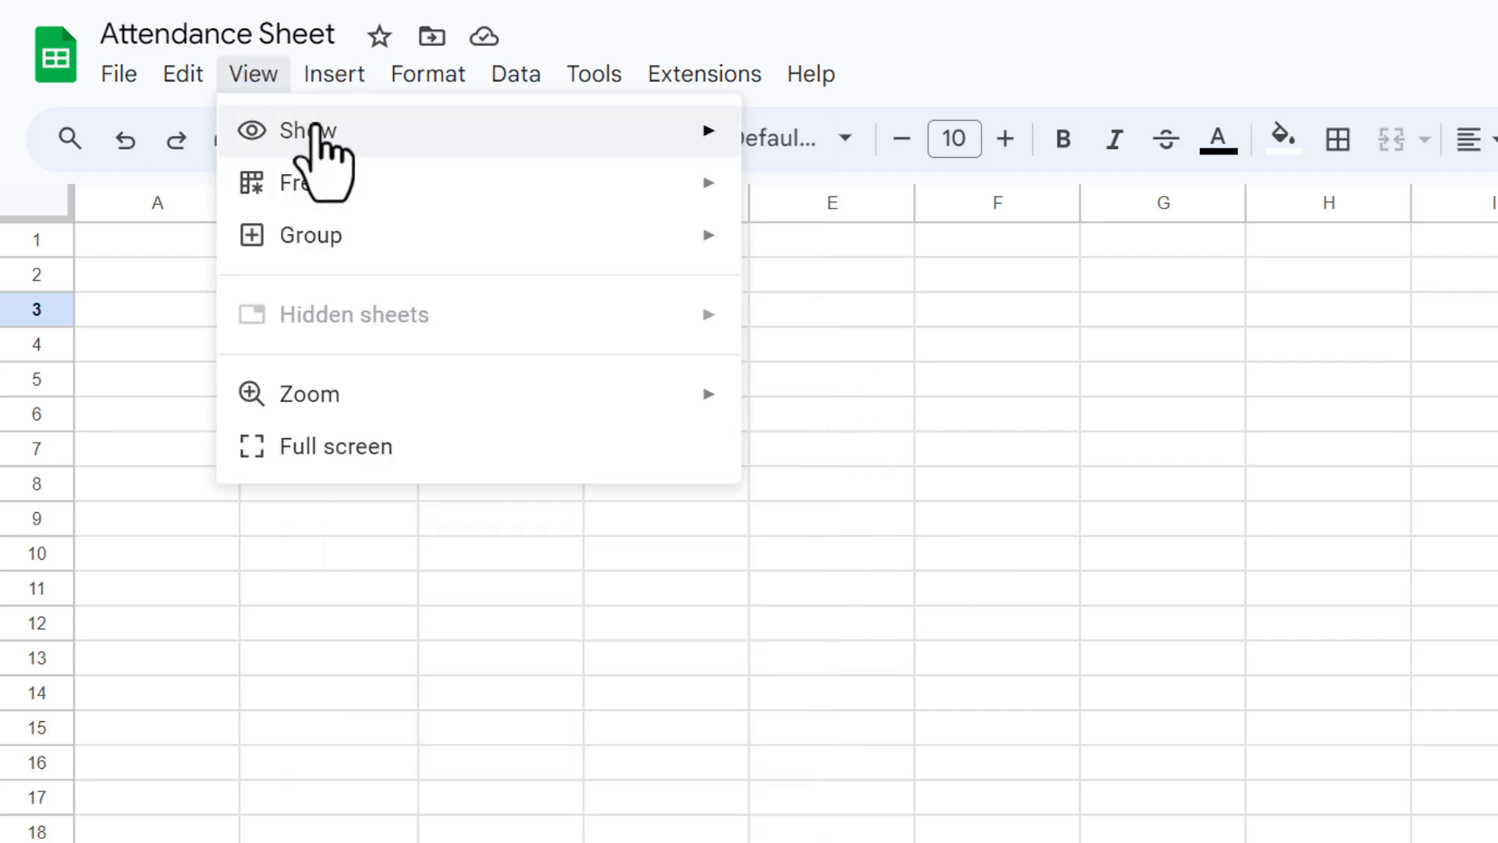
mouse_move(316, 131)
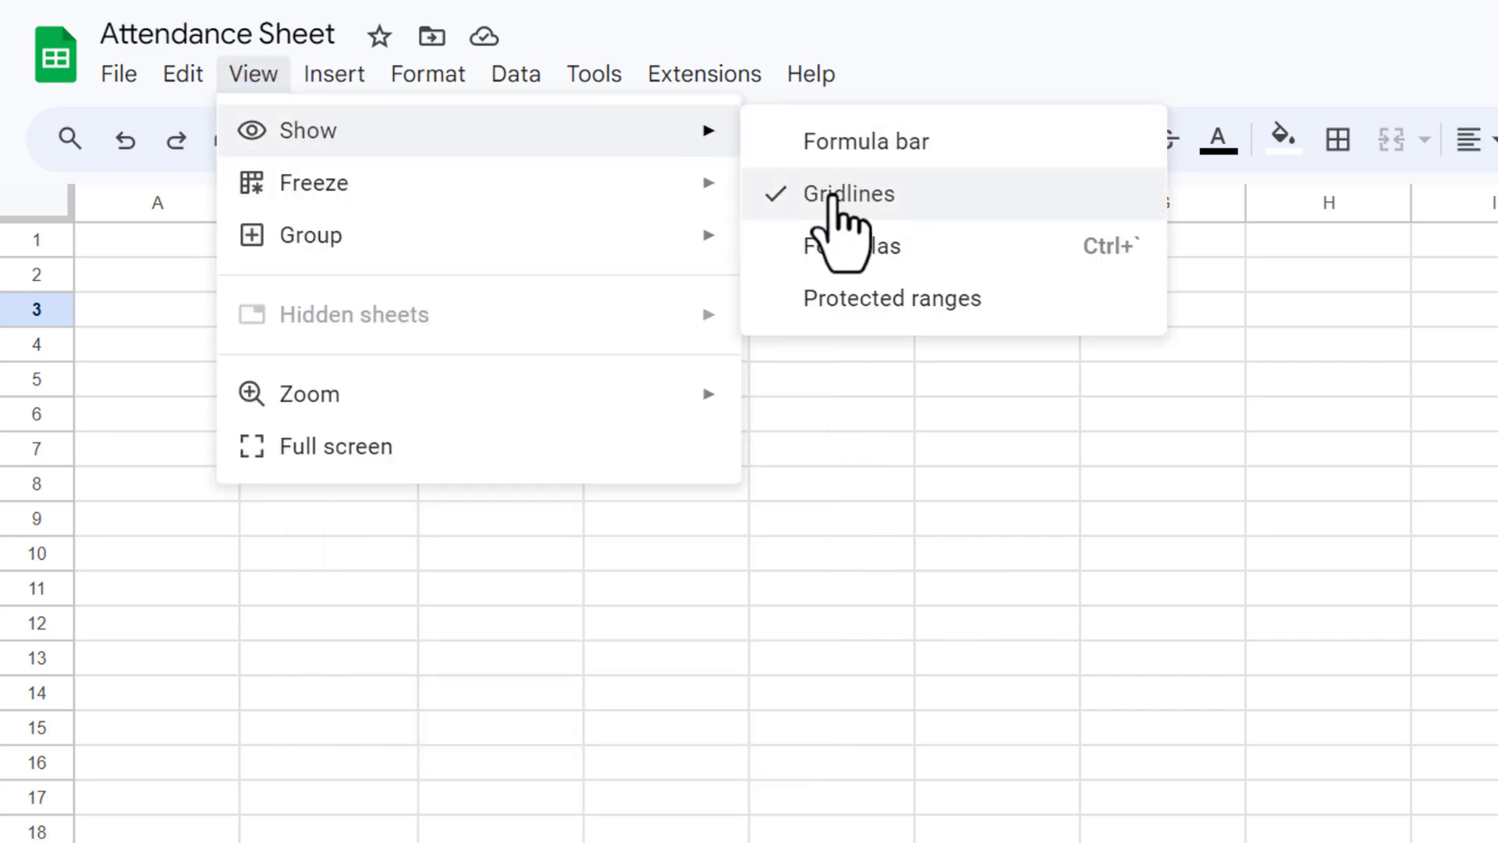
left_click(832, 197)
left_click(524, 484)
Step: Make row 3 slightly taller and centre cells B3:C3 both horizontally and vertically
left_click(317, 316)
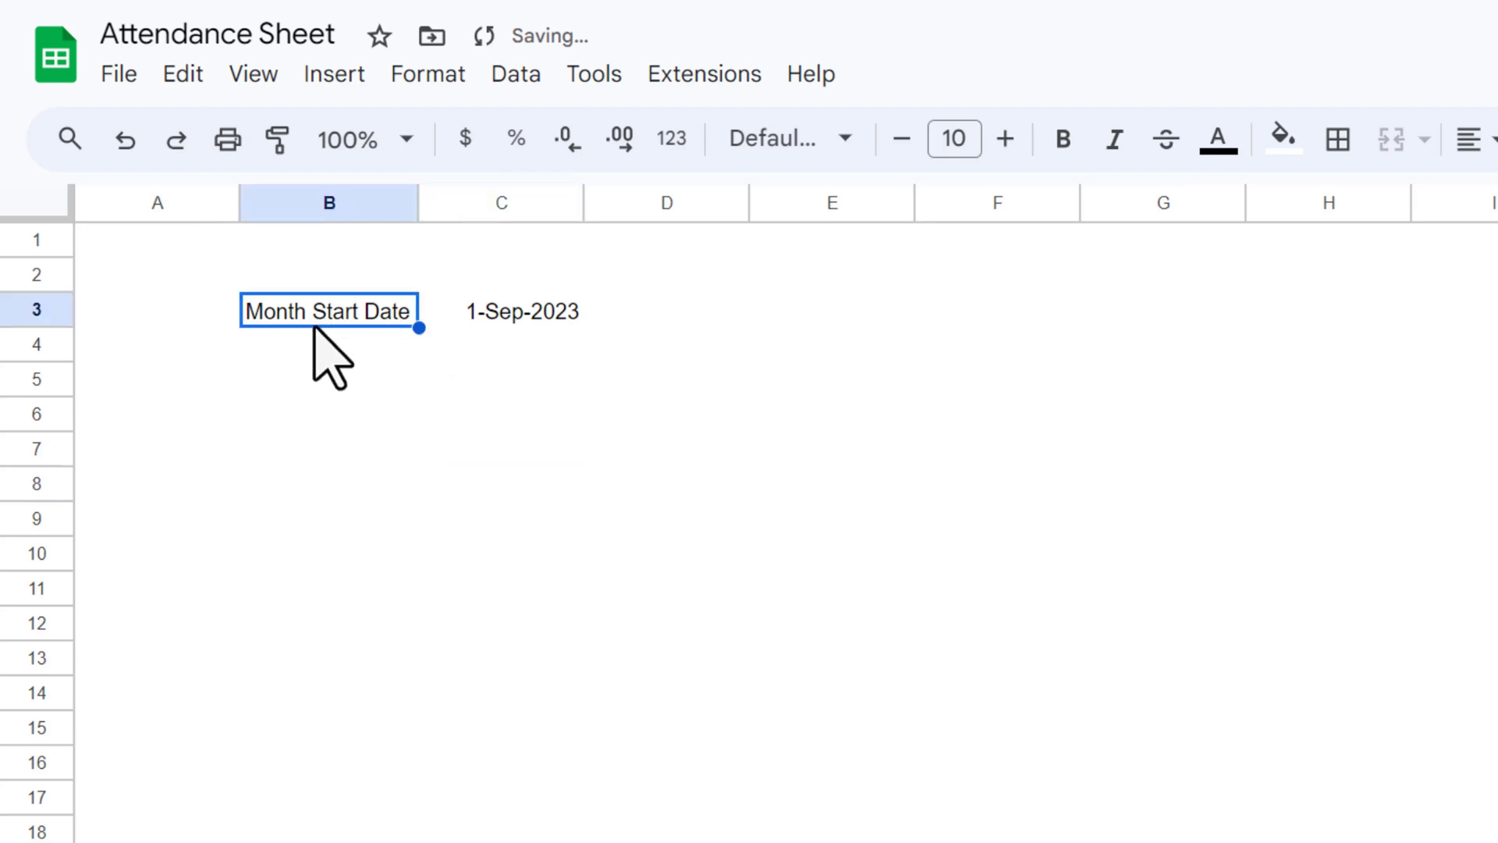
left_click_drag(36, 327, 36, 340)
left_click(547, 327, "shift")
left_click(1469, 139)
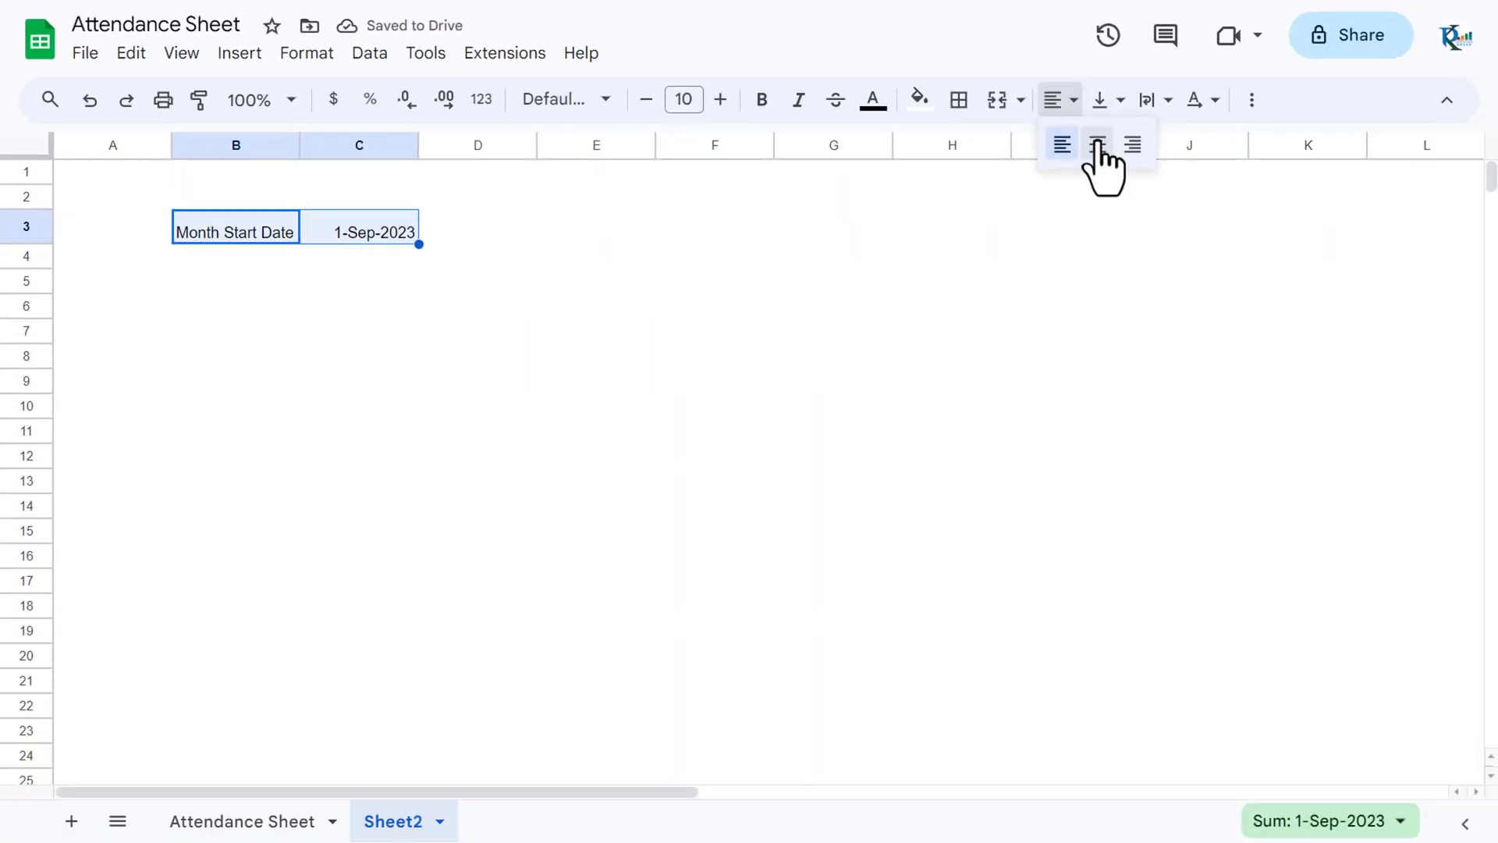
left_click(1098, 145)
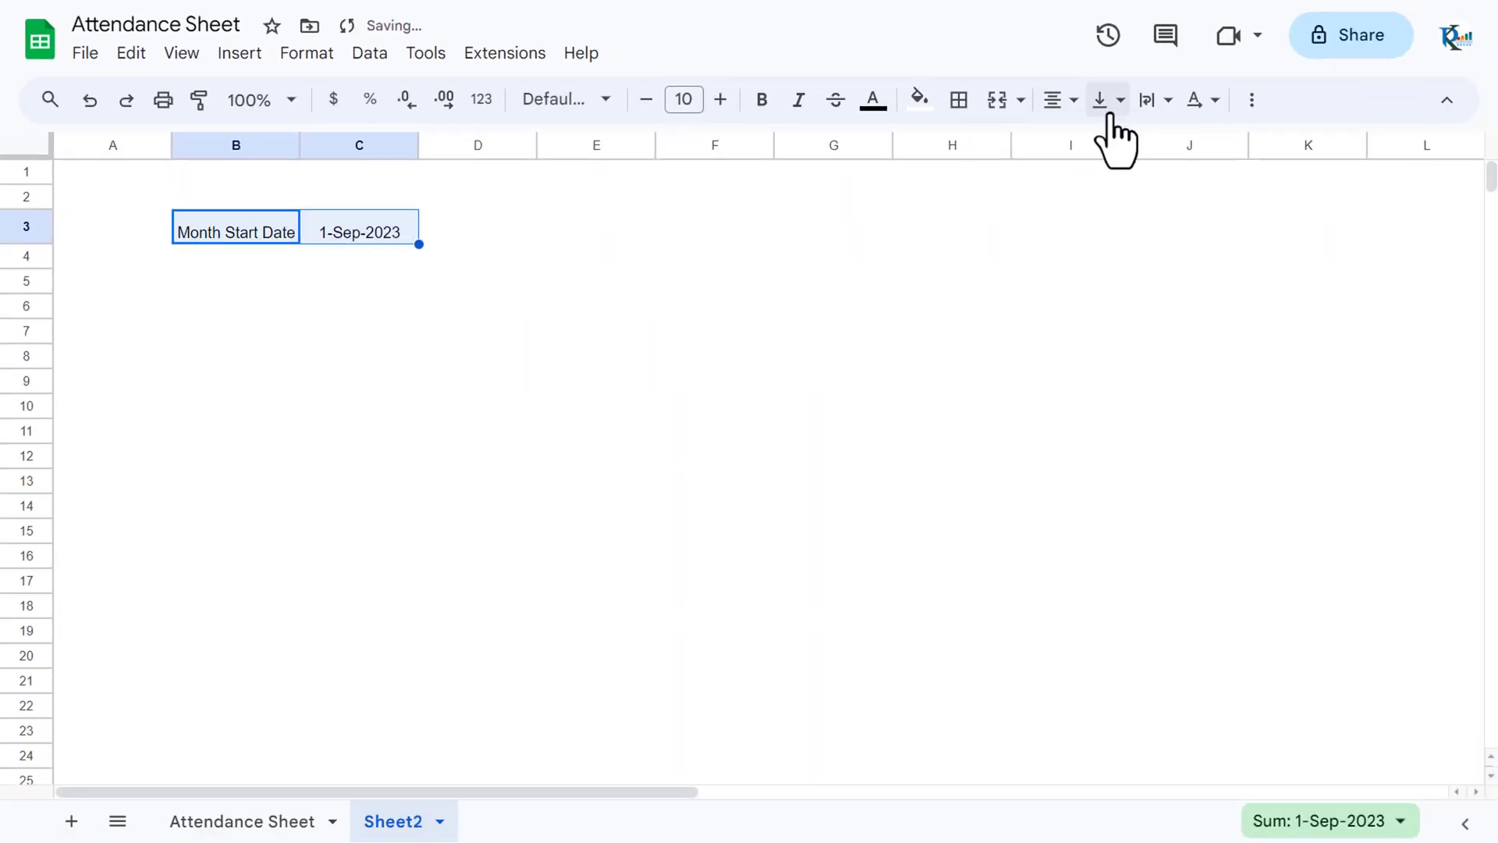
left_click(1107, 100)
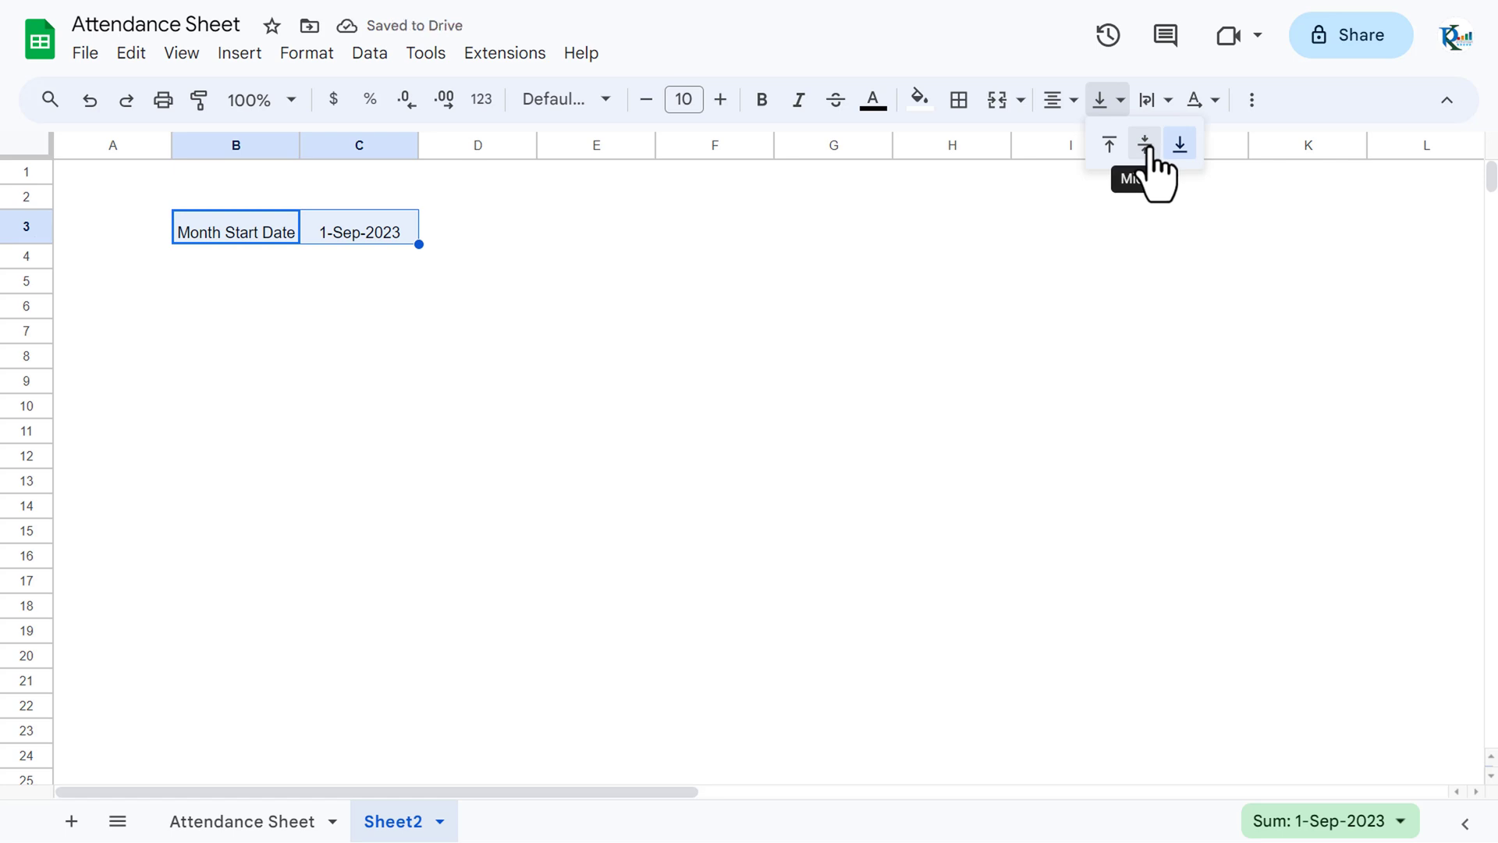
left_click(1145, 144)
left_click(593, 234)
Step: Give the Month Start Date label in B3 a dark yellow fill and bold white text
left_click(273, 230)
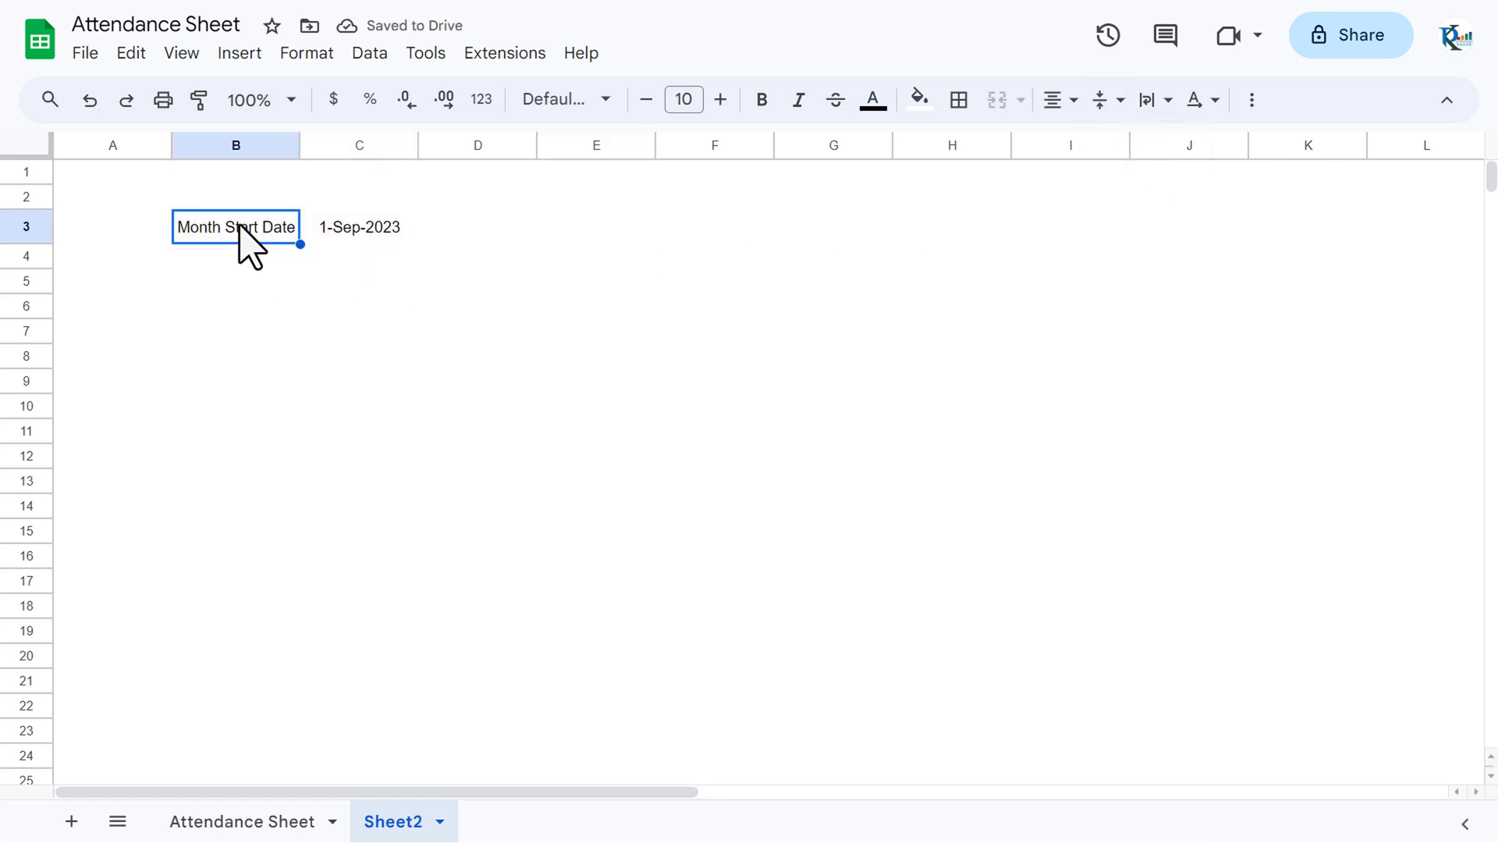
left_click(920, 100)
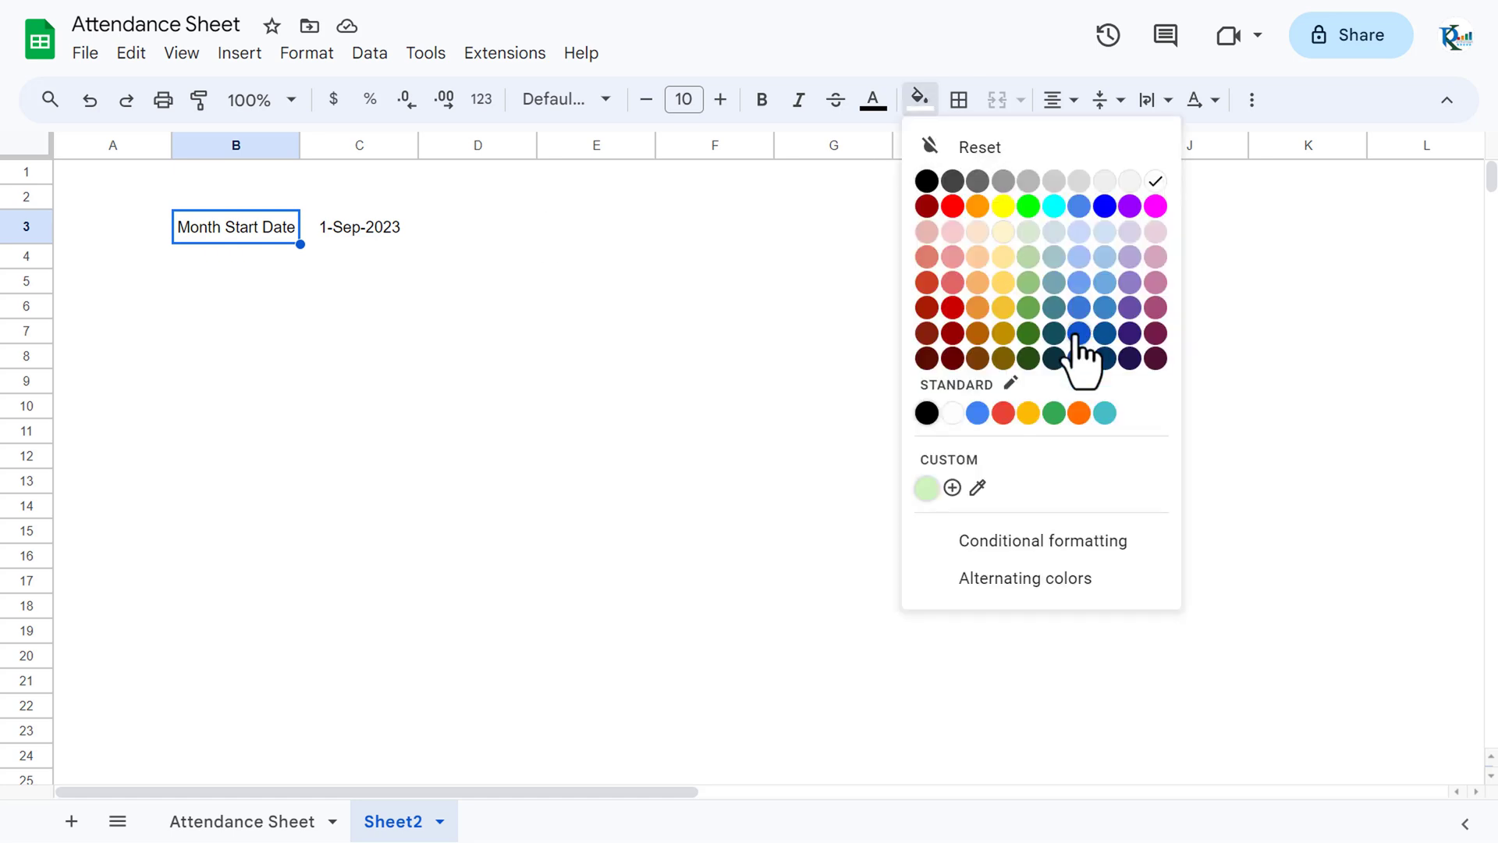
left_click(1003, 333)
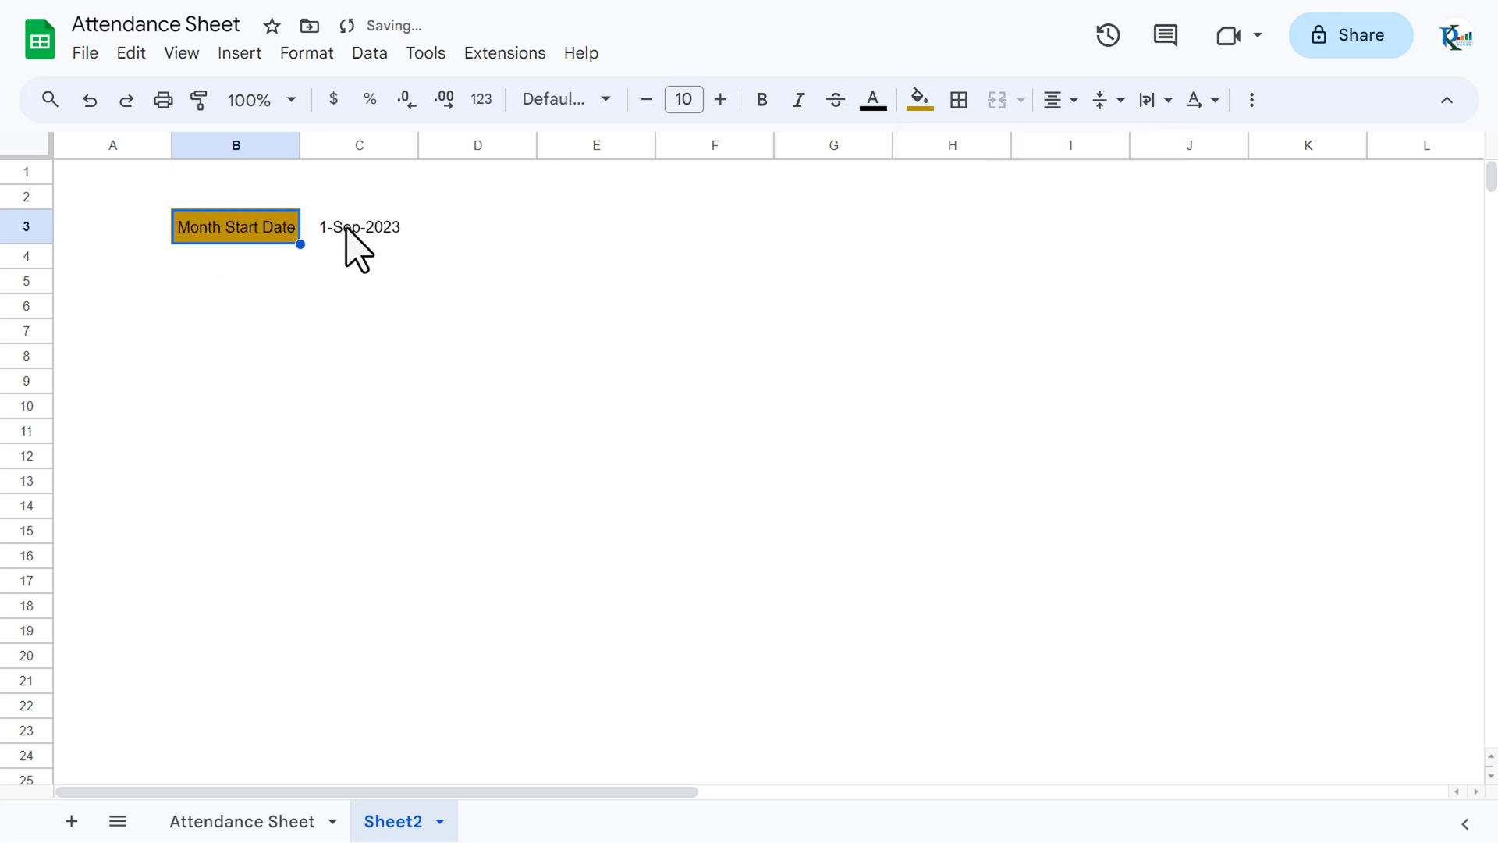
left_click(874, 101)
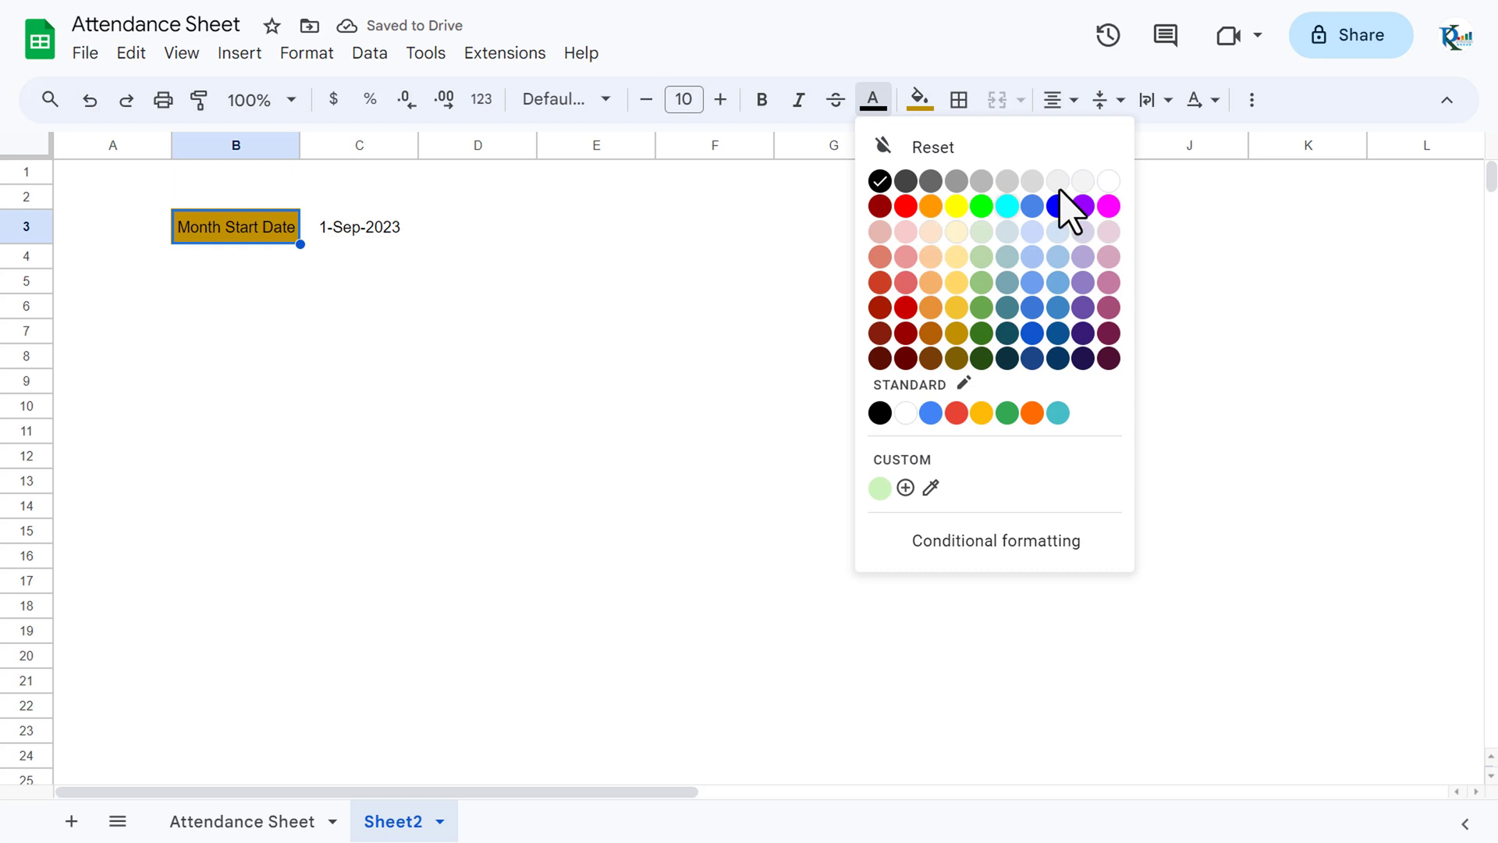
left_click(1110, 178)
left_click(763, 100)
Step: Widen column B slightly and give the date in C3 a light yellow fill and bold text
left_click(332, 222)
left_click_drag(300, 145, 314, 145)
left_click(921, 100)
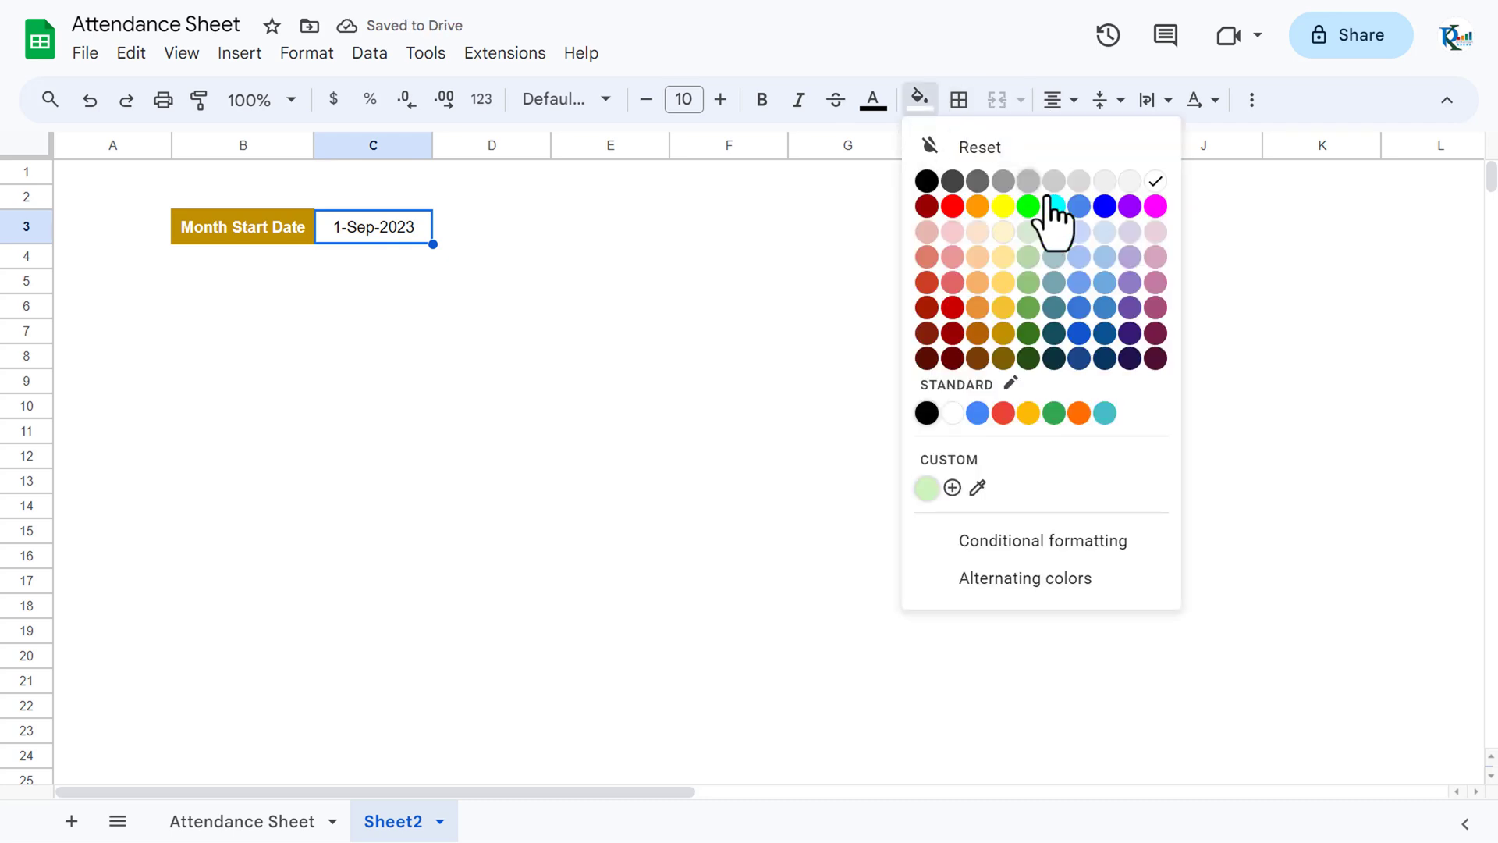
left_click(1004, 233)
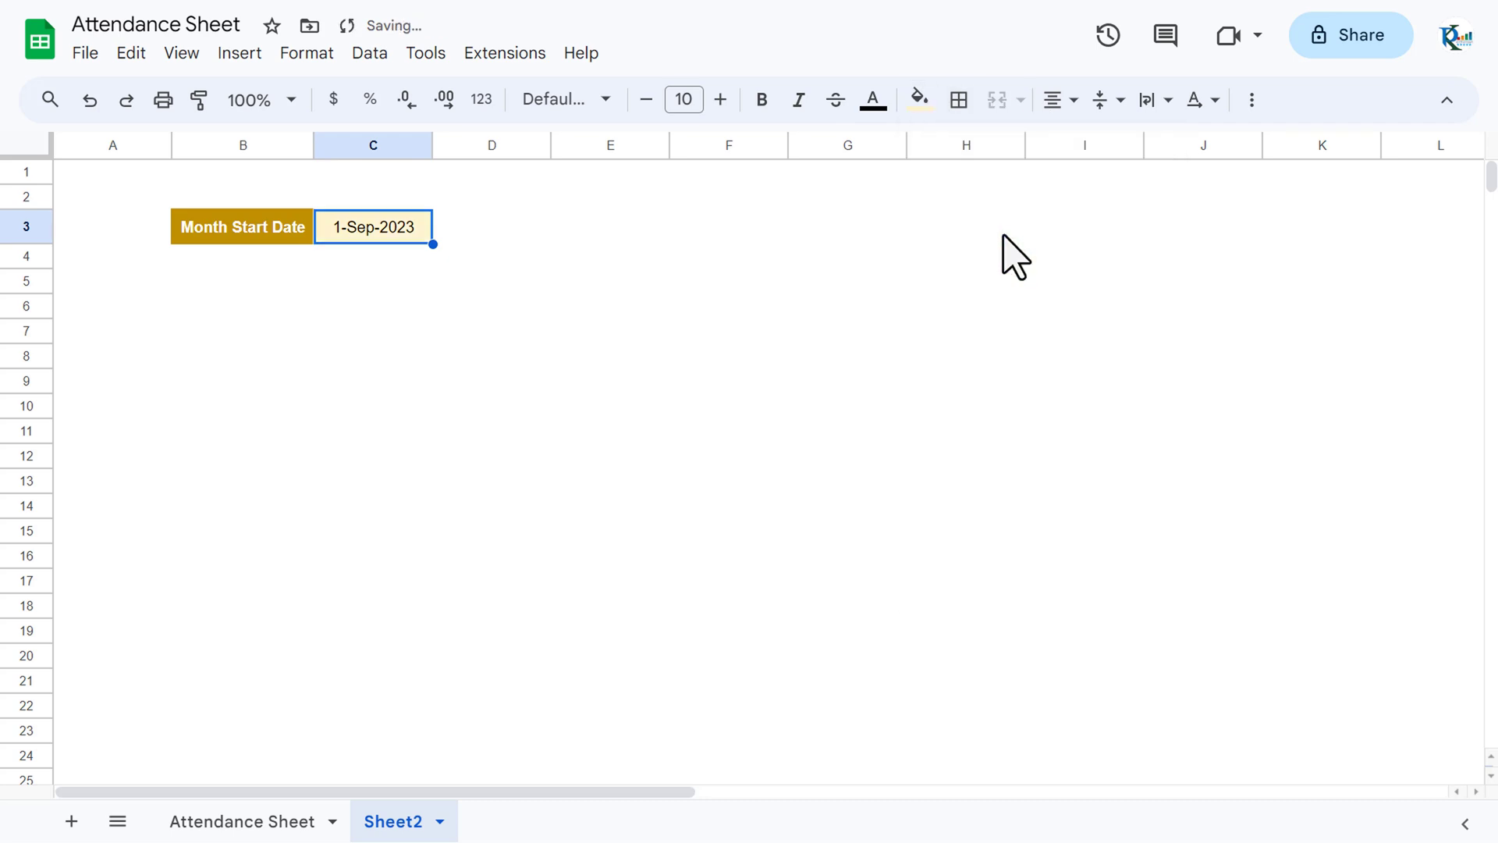
left_click(769, 102)
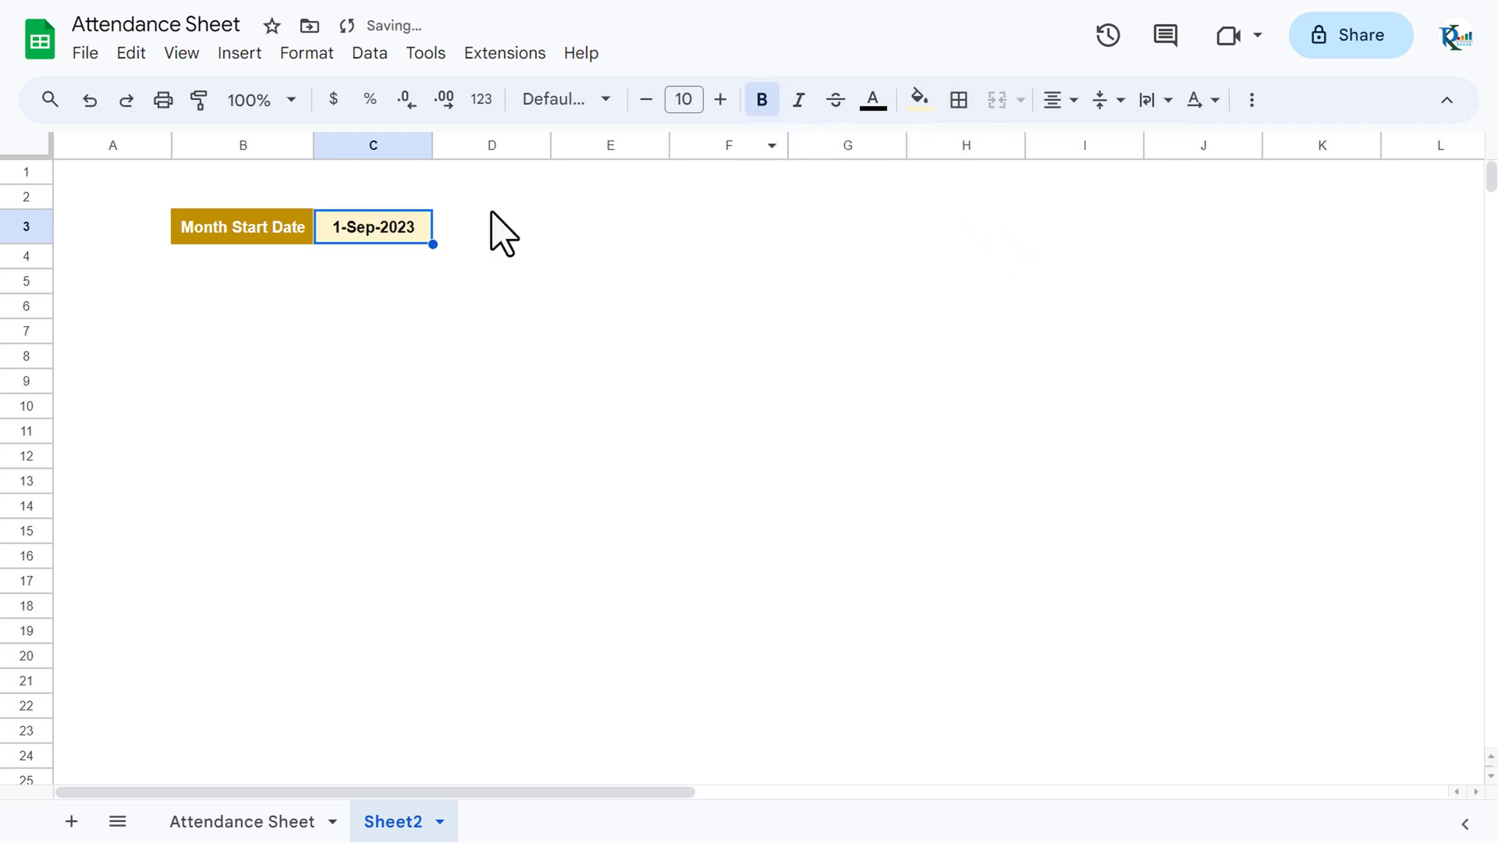
Step: Add a very dark yellow outer border around cells B3:C3
left_click_drag(265, 230, 461, 236)
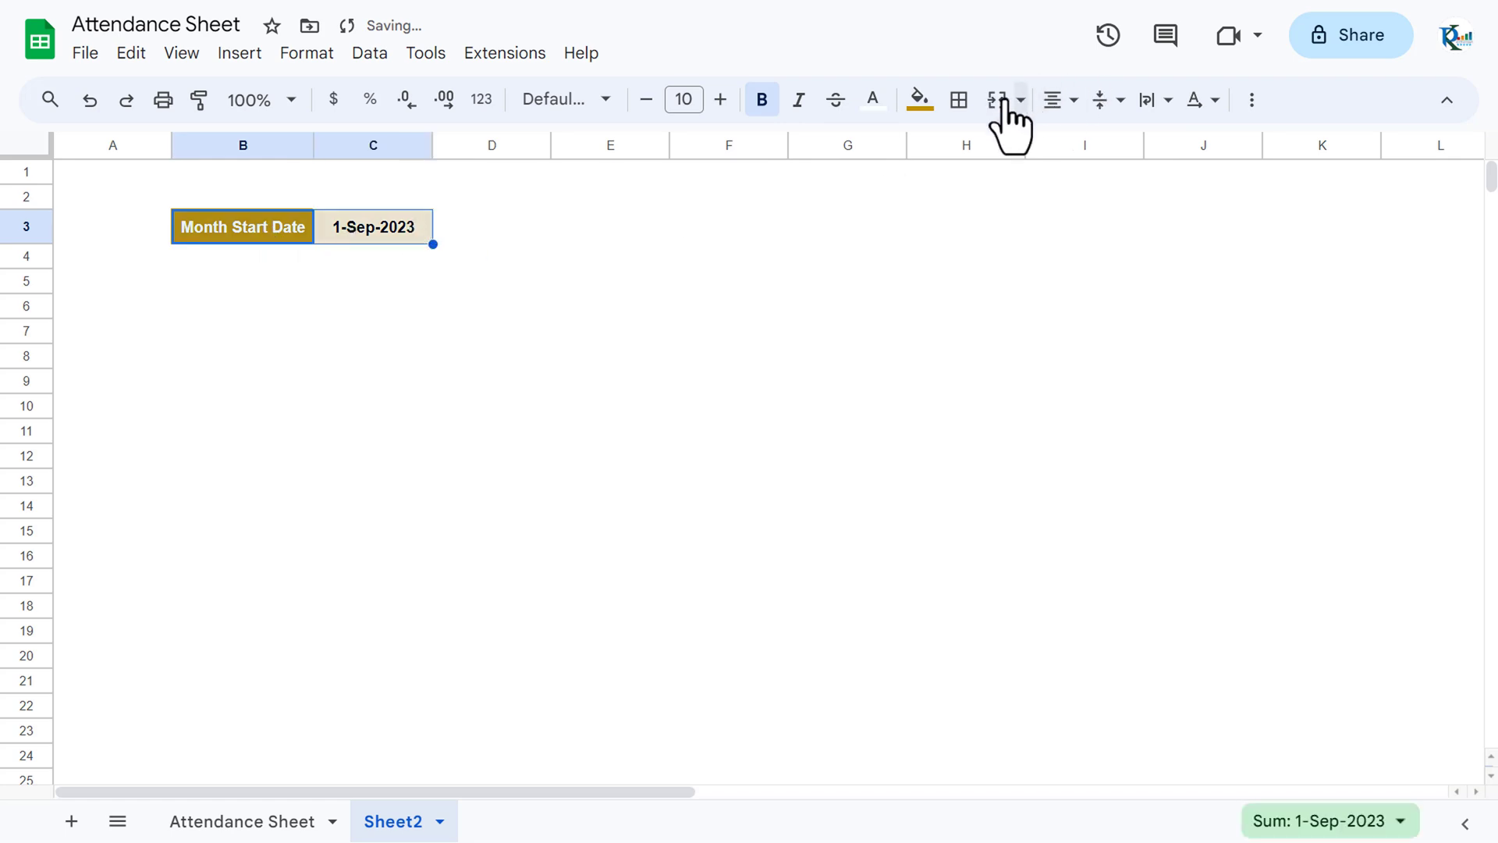
left_click(959, 100)
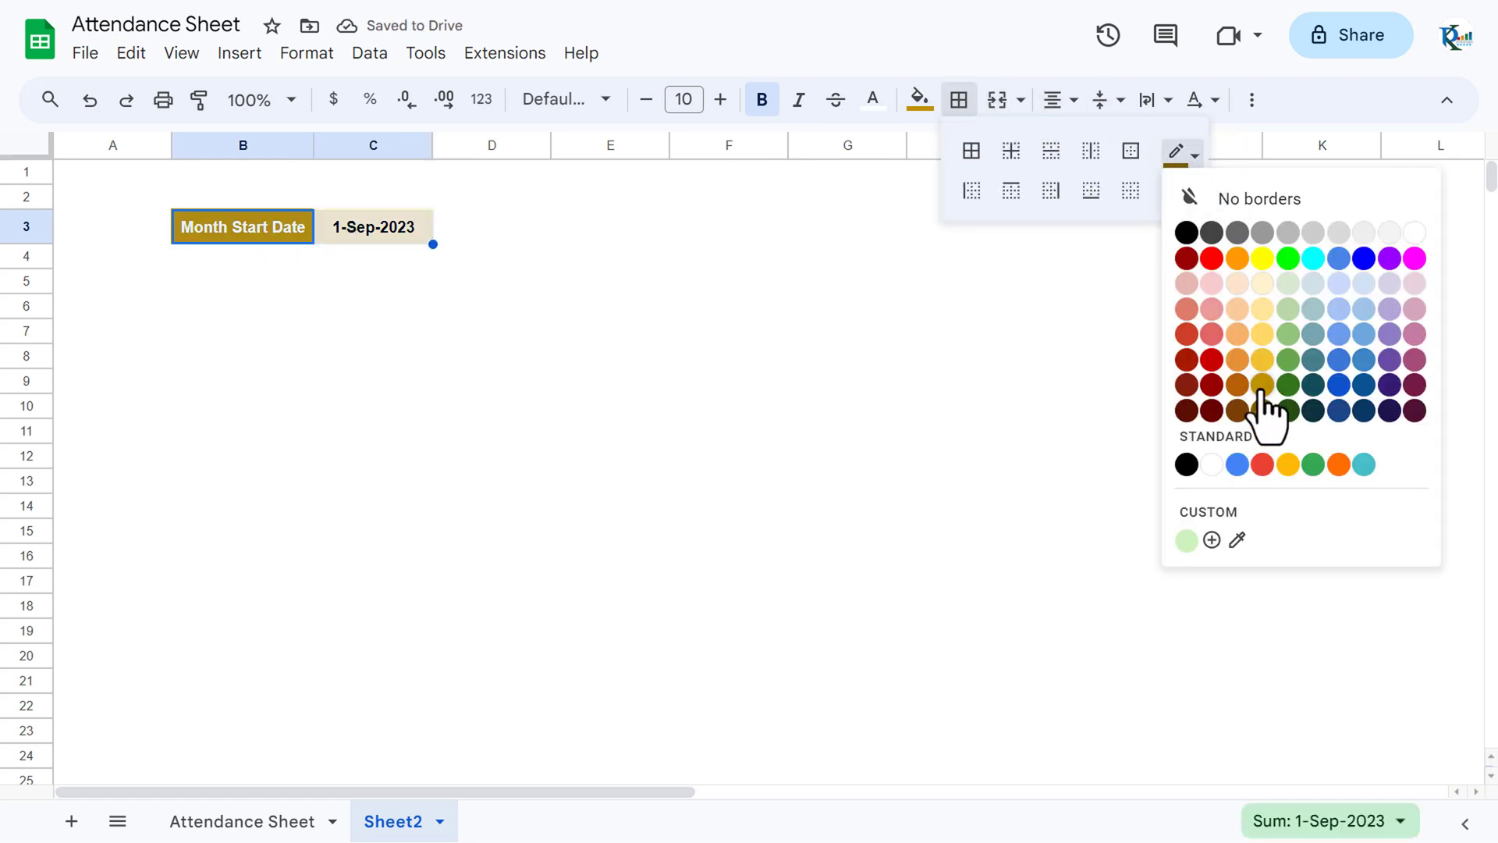
left_click(1262, 410)
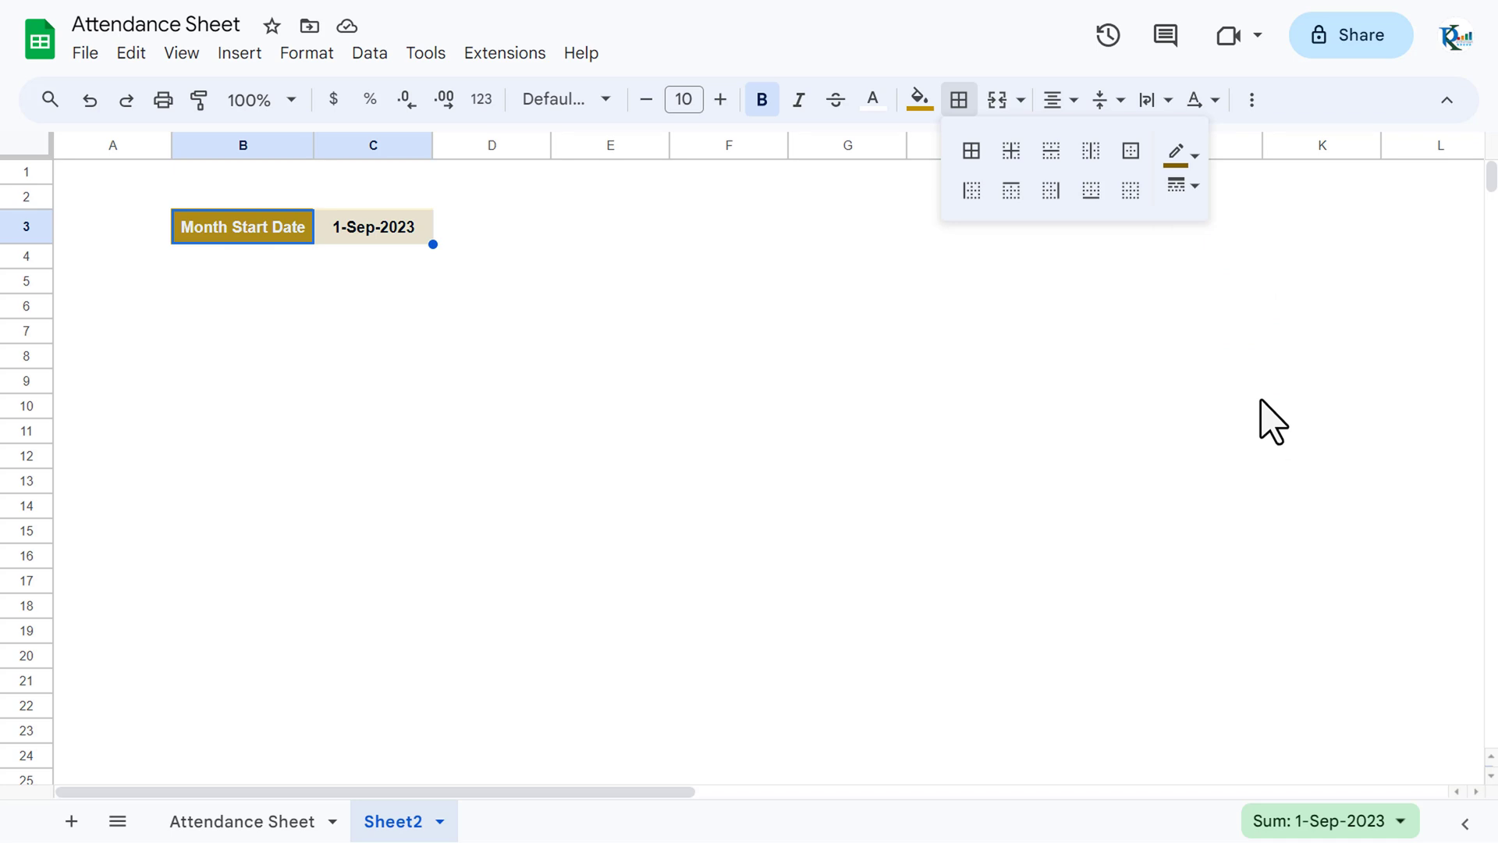
left_click(1133, 156)
left_click(643, 257)
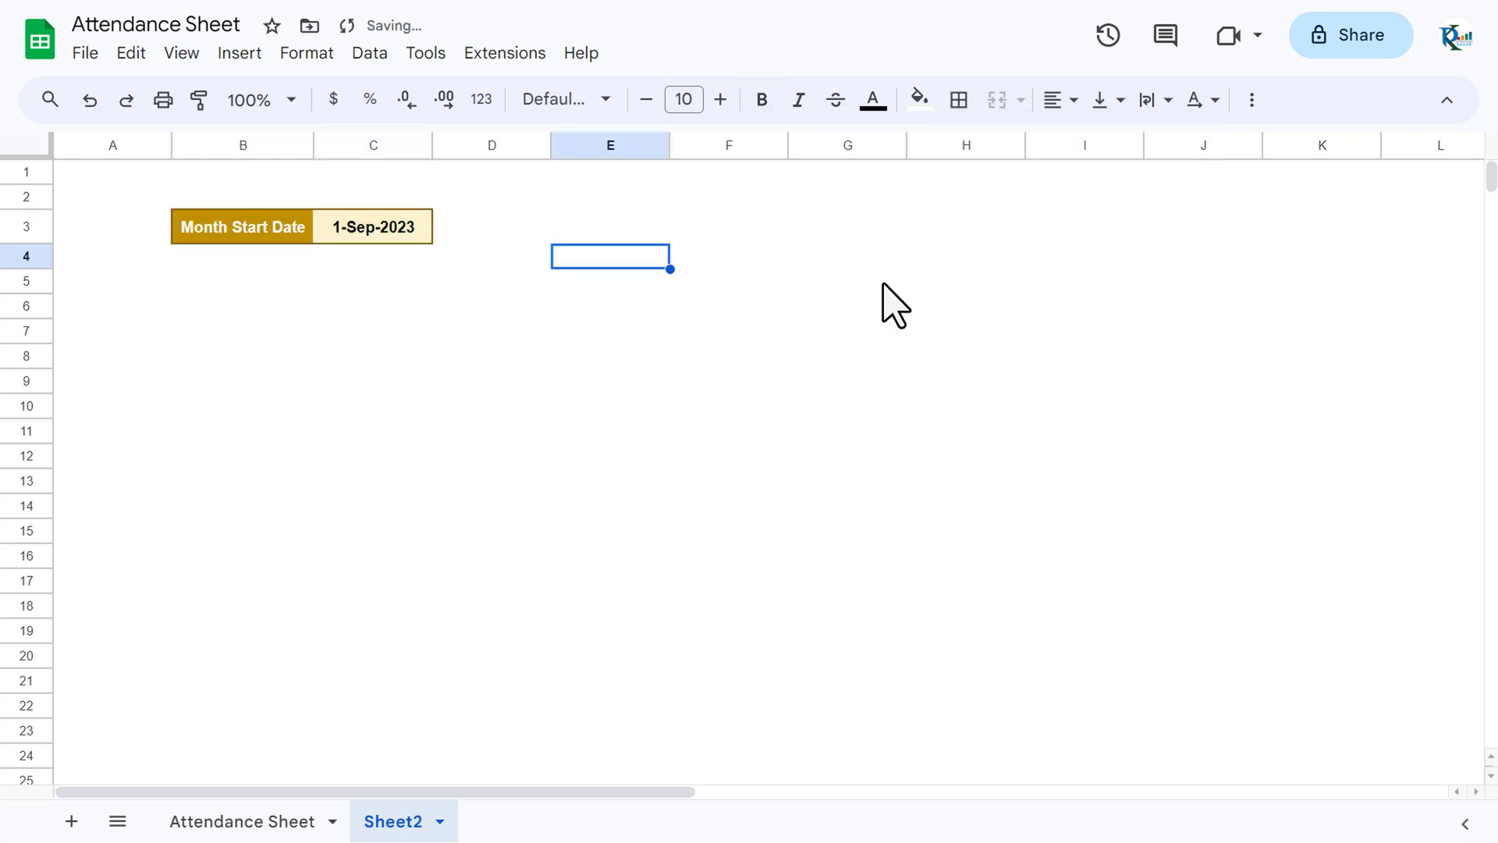
Step: Select the Emp ID, Emp Name and Supervisor columns with their headers in the Attendance Sheet, down to the last employee, for copying
left_click(67, 330)
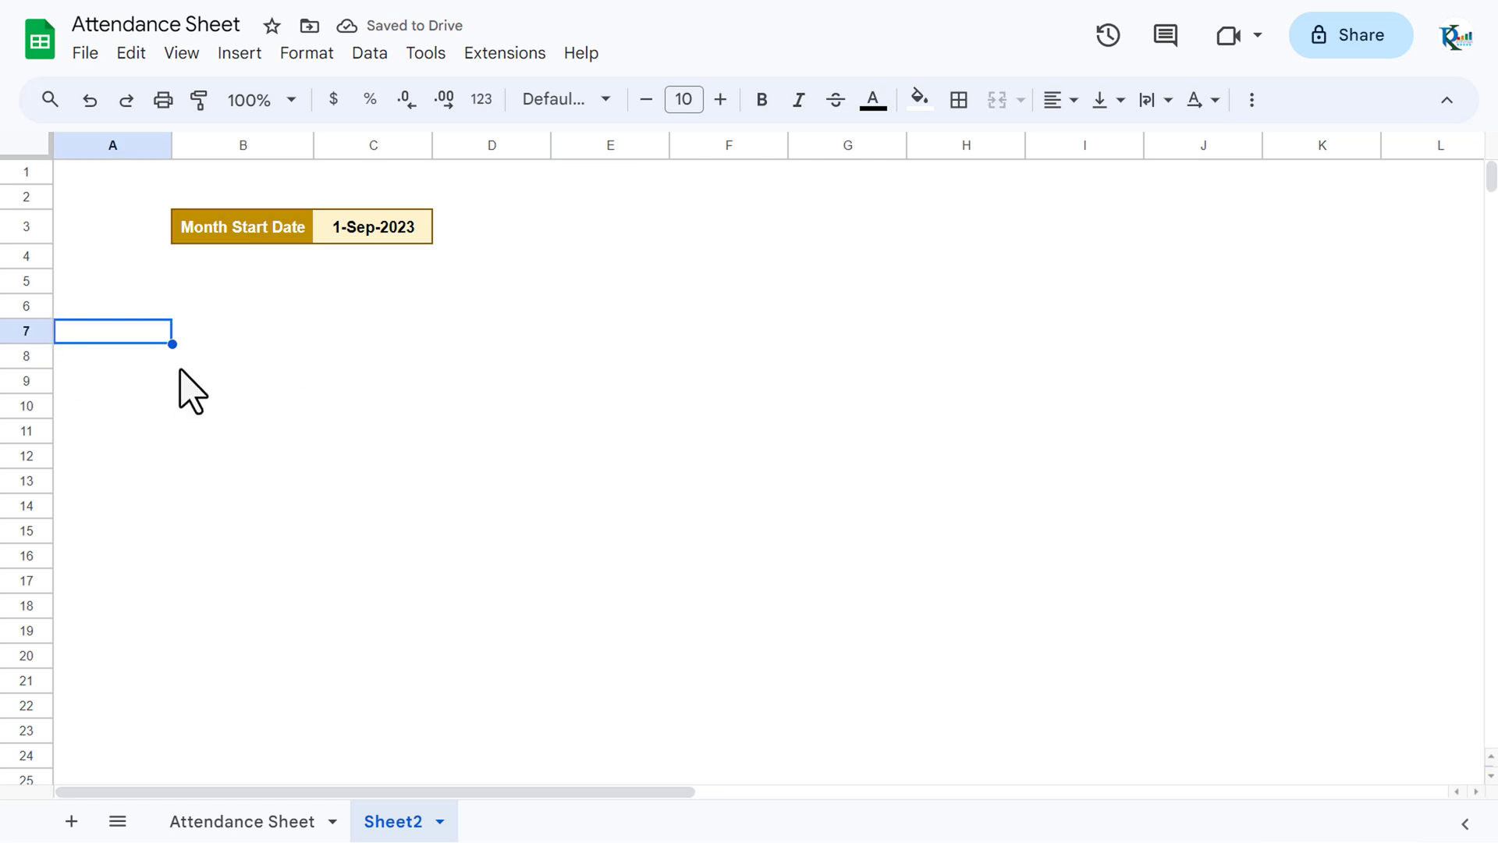
key("ctrl+shift+Page_Up")
left_click(136, 378)
left_click(281, 375, "shift")
left_click(369, 378, "shift")
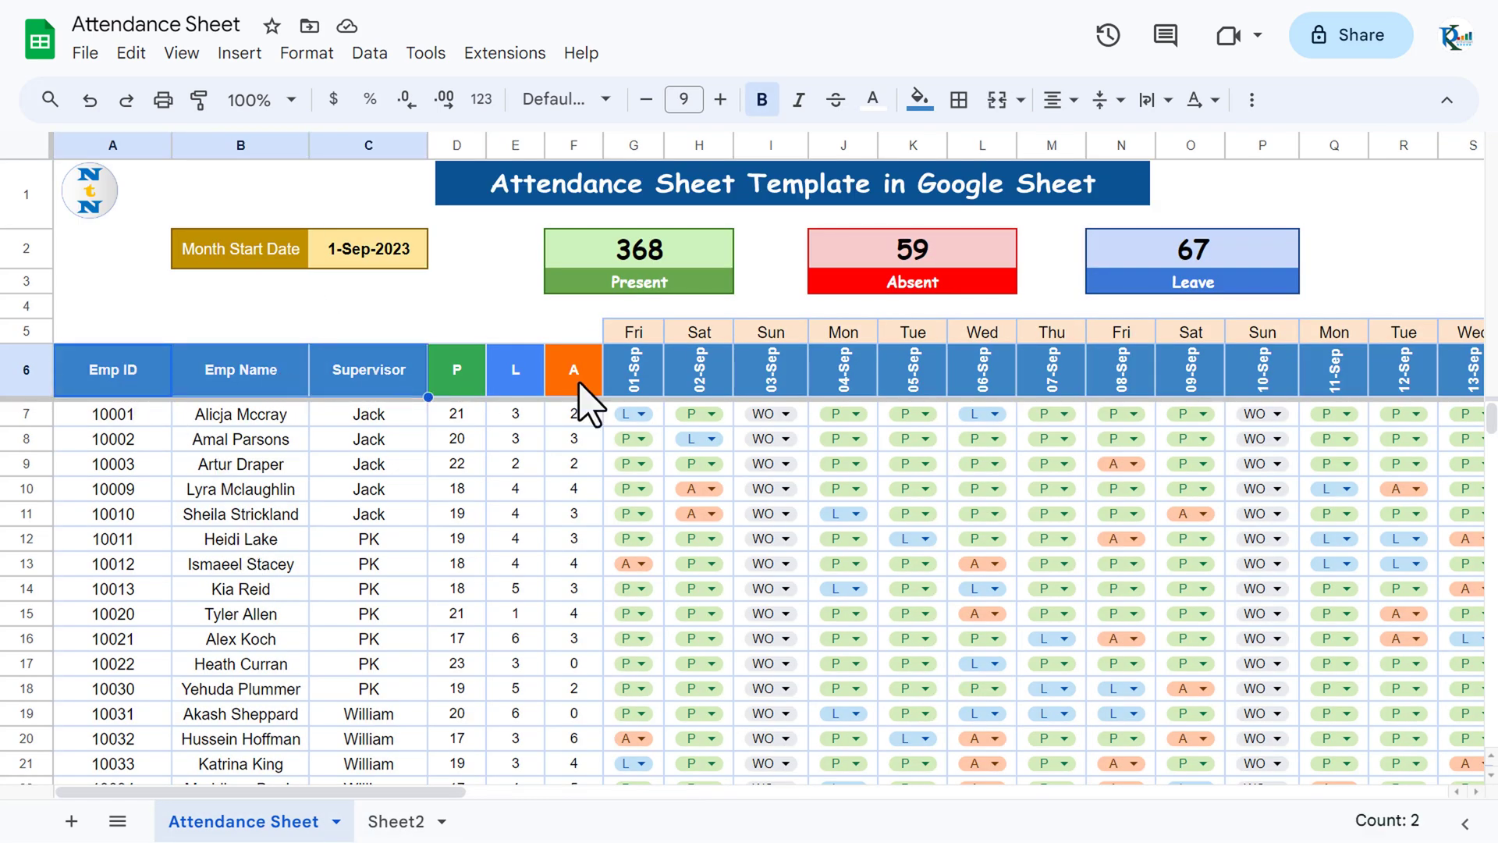
key("shift+Down")
key("shift+Down")
key("shift+Down")
key("shift+Down")
key("shift+Down")
key("shift+Down")
key("shift+Down")
key("shift+Down")
key("shift+Down")
key("shift+Down")
key("shift+Down")
key("shift+Down")
key("shift+Down")
key("shift+Down")
key("shift+Down")
key("shift+Down")
key("shift+Down")
key("shift+Down")
key("shift+Down")
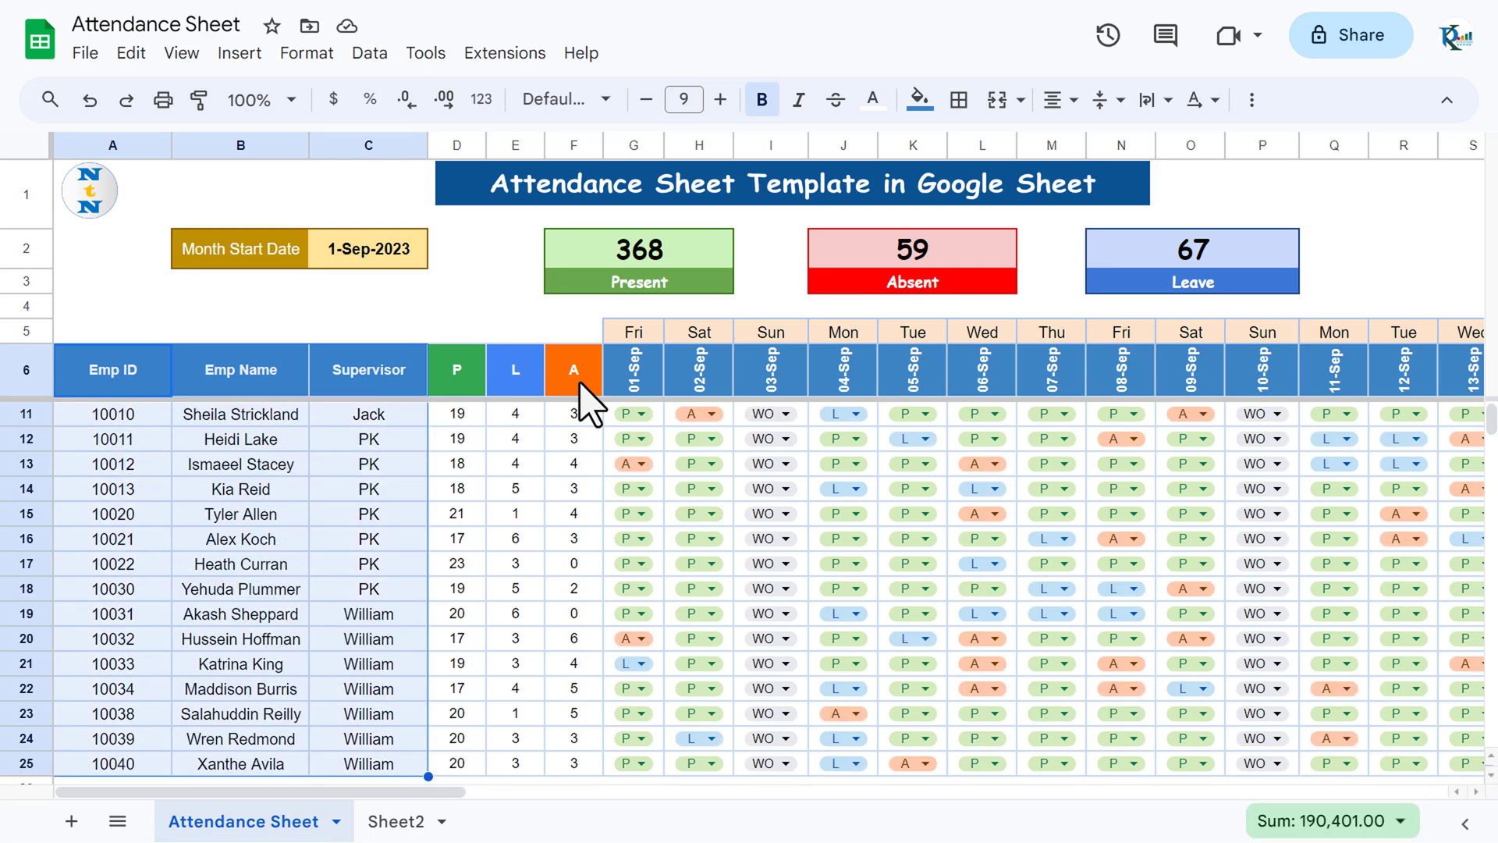
Step: Paste the copied employee list as values only into Sheet2, starting at cell A7
left_click(398, 821)
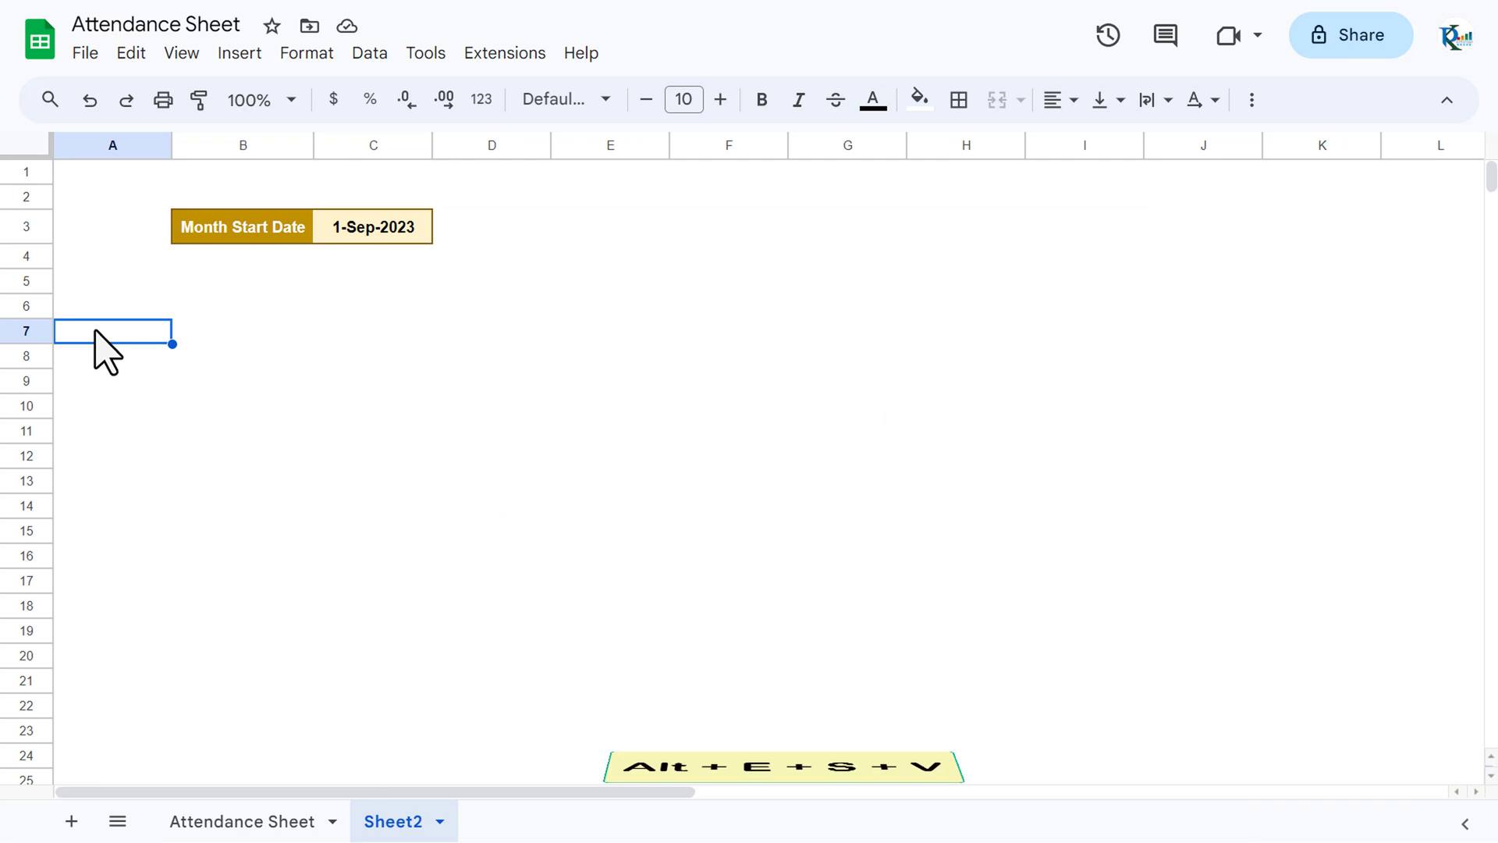
key("alt+e")
key("s")
key("v")
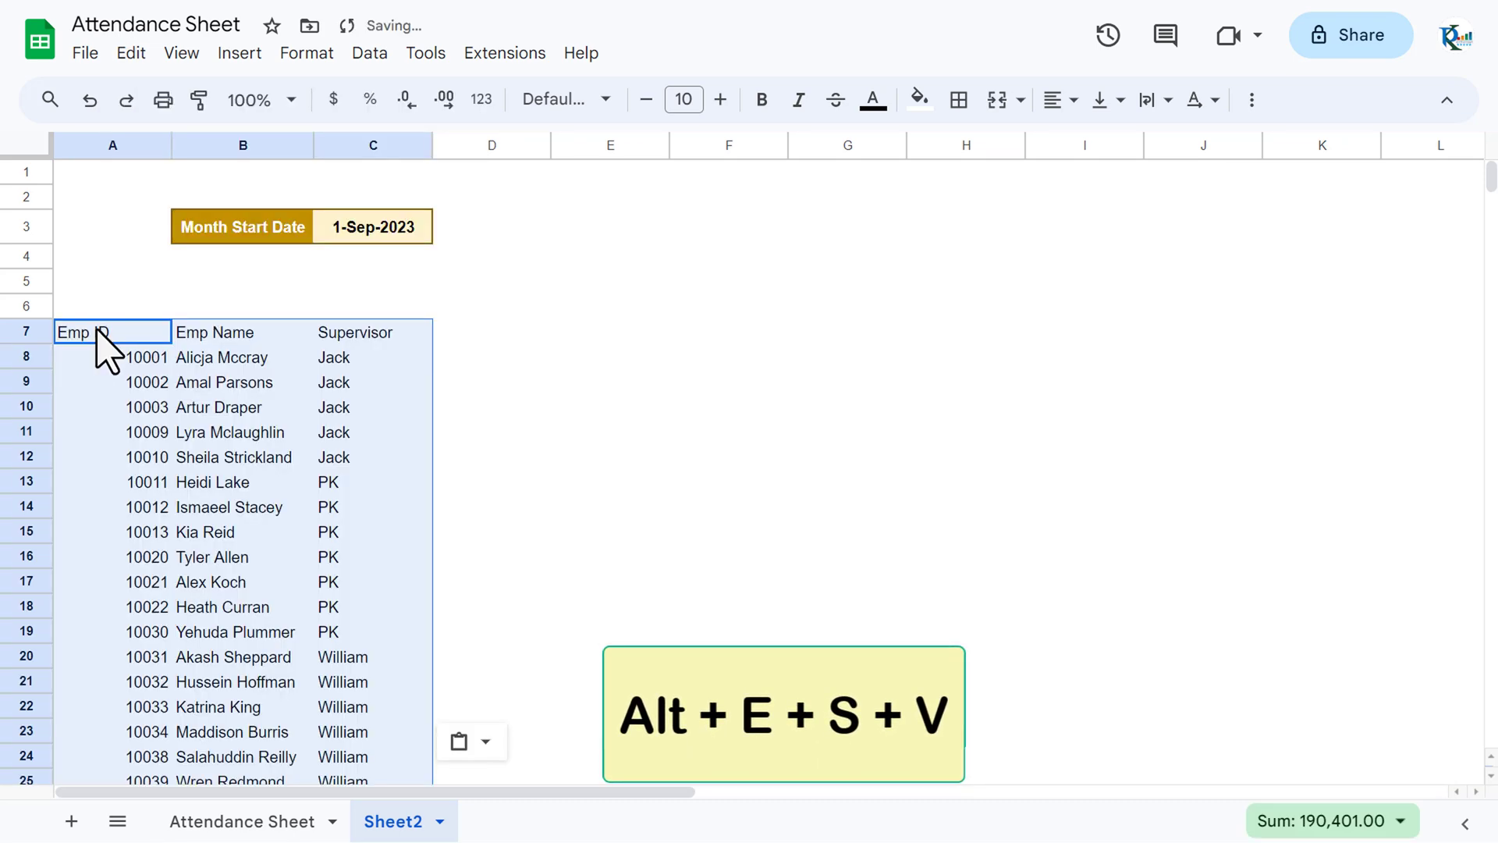
left_click(225, 306)
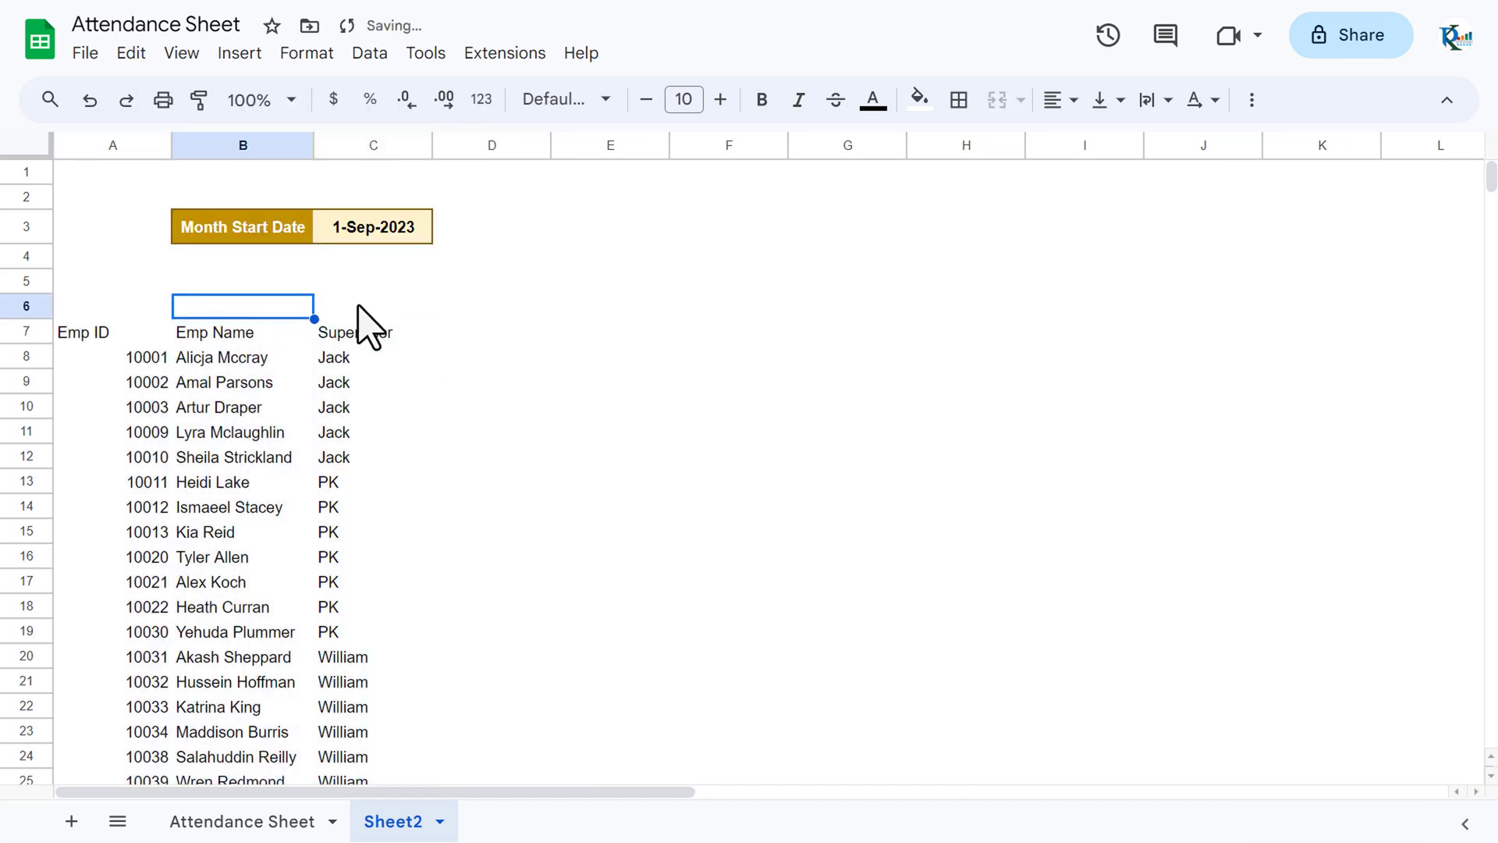
Step: Centre the pasted employee table A7:C26 horizontally, including its headers
left_click(125, 334)
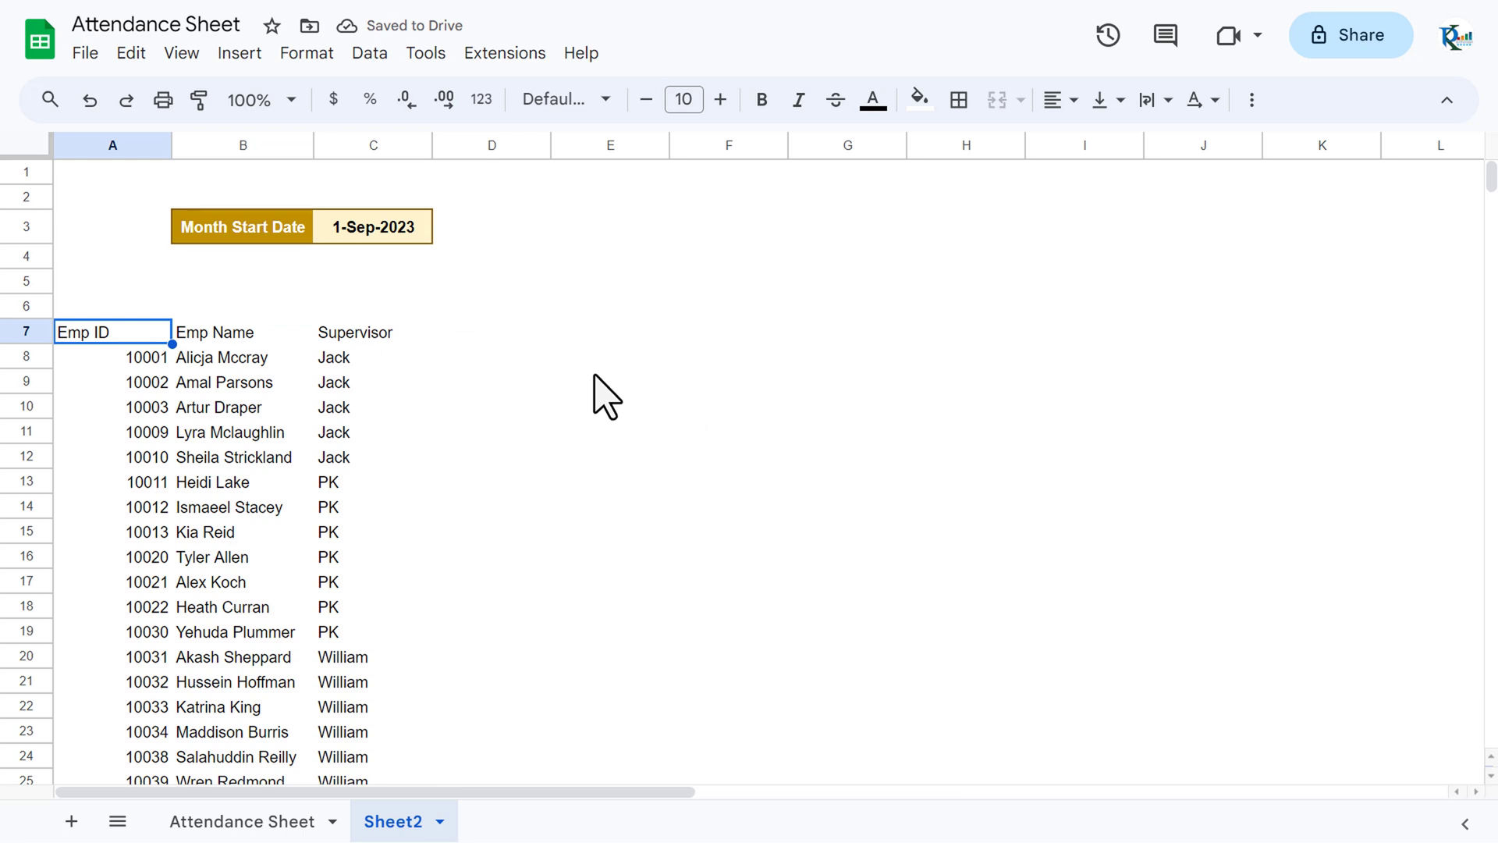
key("ctrl+shift+Right")
key("ctrl+shift+Down")
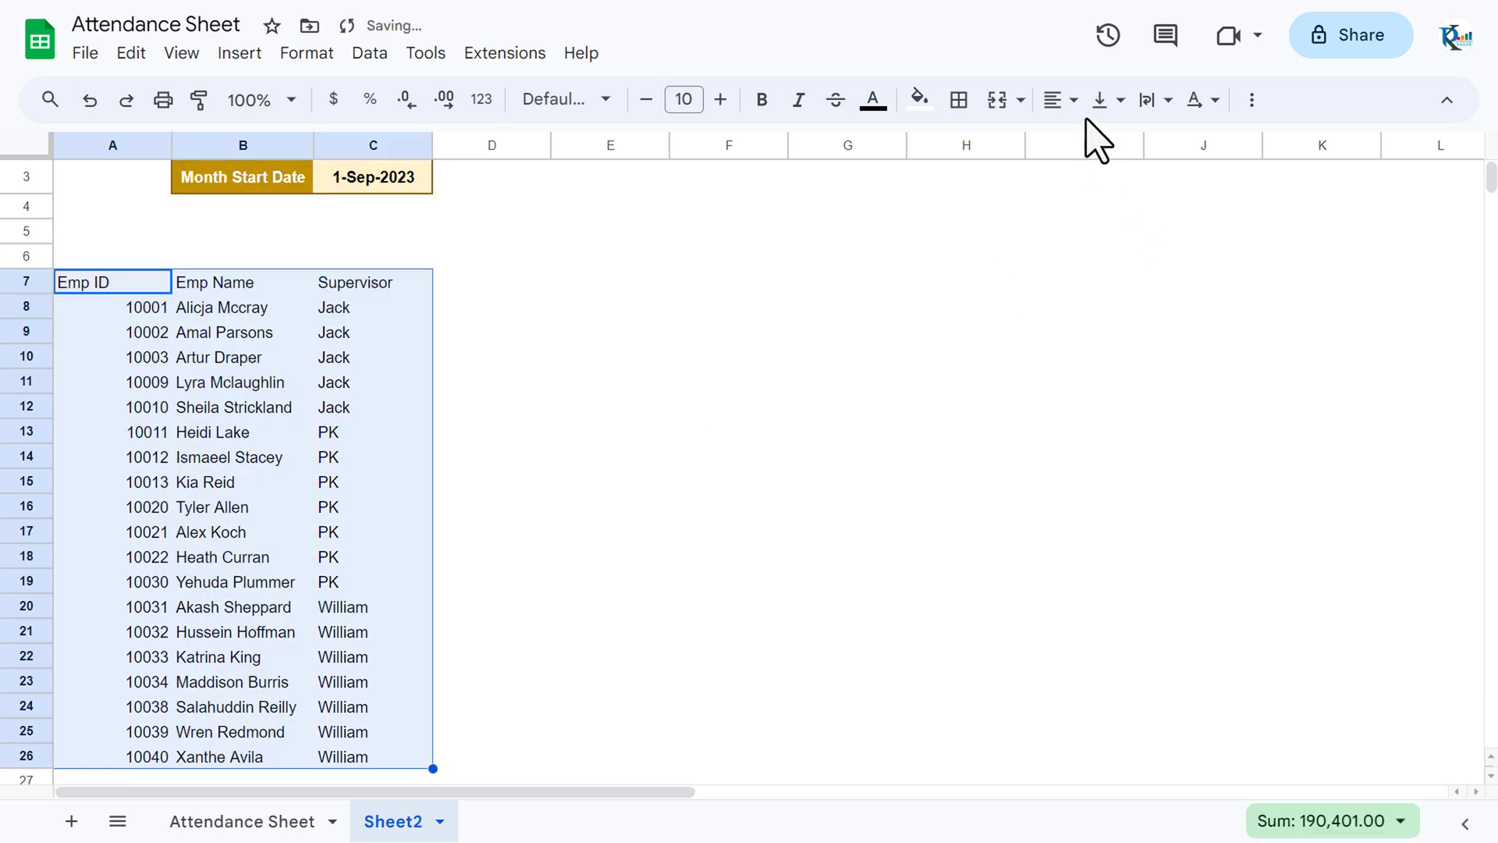
left_click(1059, 99)
left_click(1094, 144)
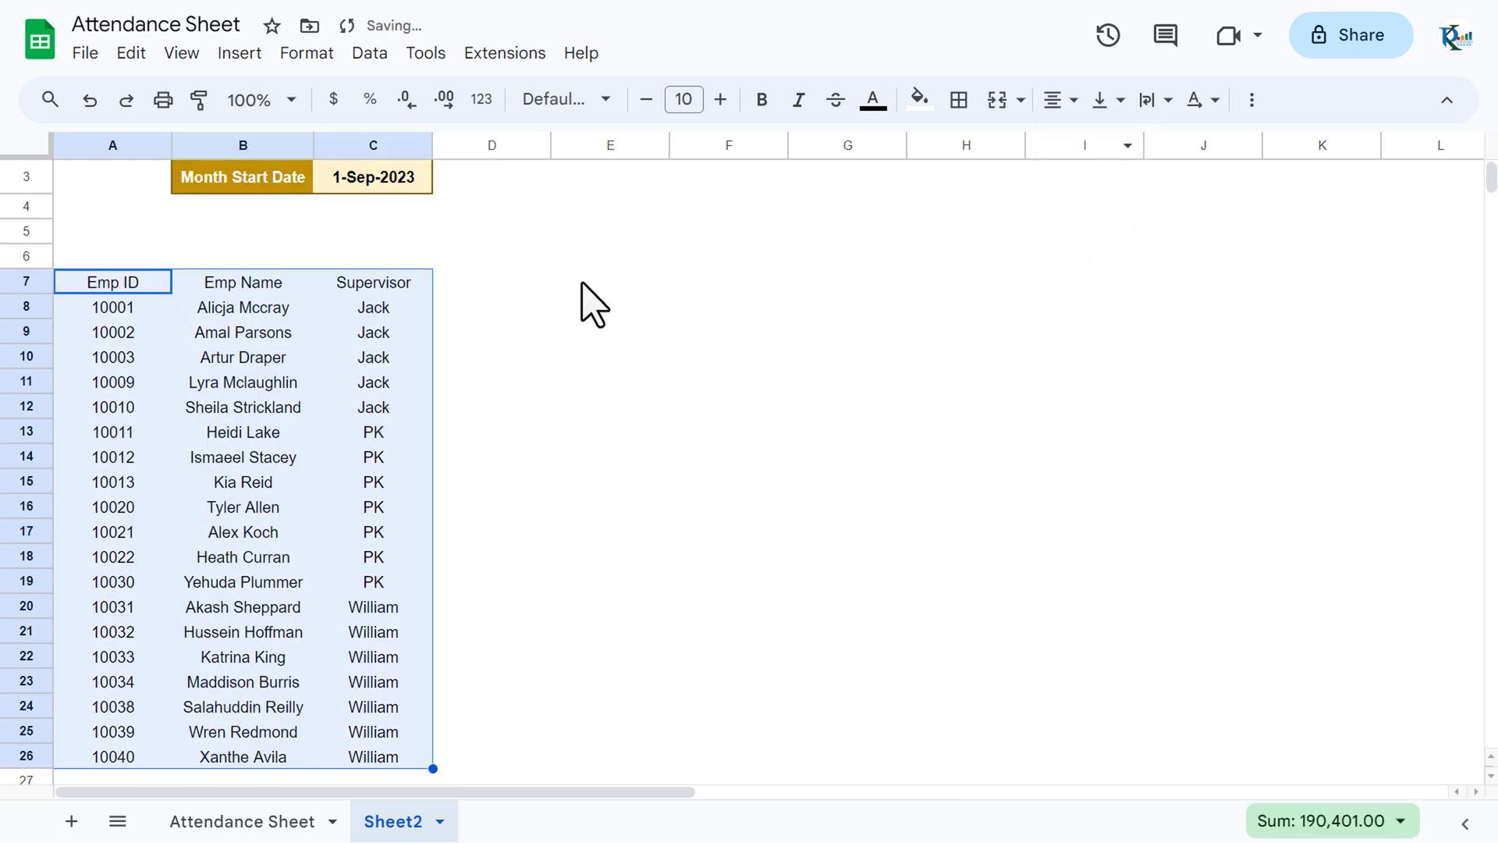
left_click(378, 295)
Step: Enter the headers P, A and L in cells D7, E7 and F7, beside Supervisor
left_click(489, 287)
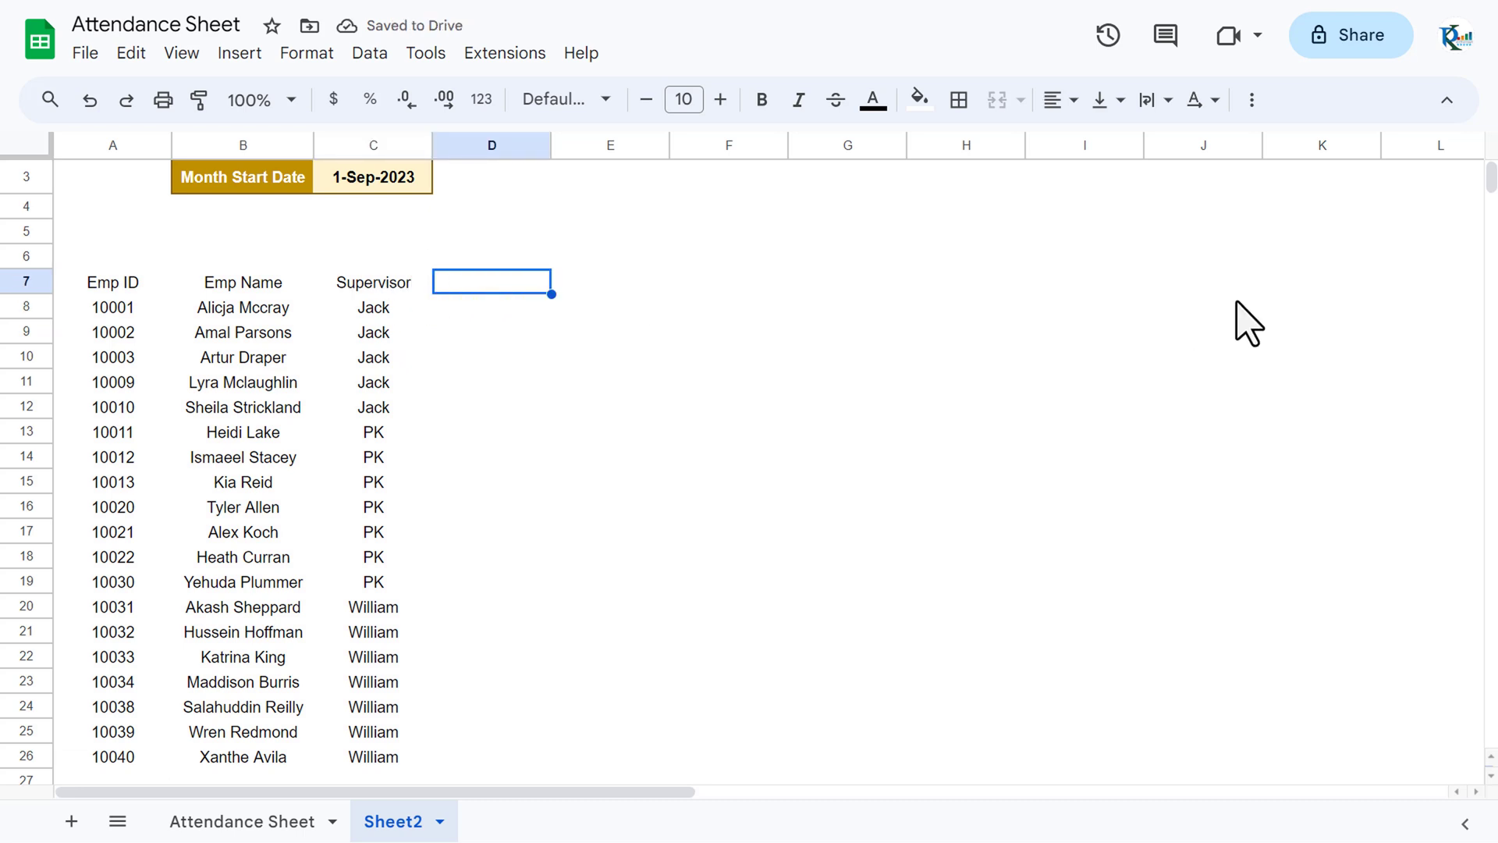
type("P")
key("Tab")
type("A")
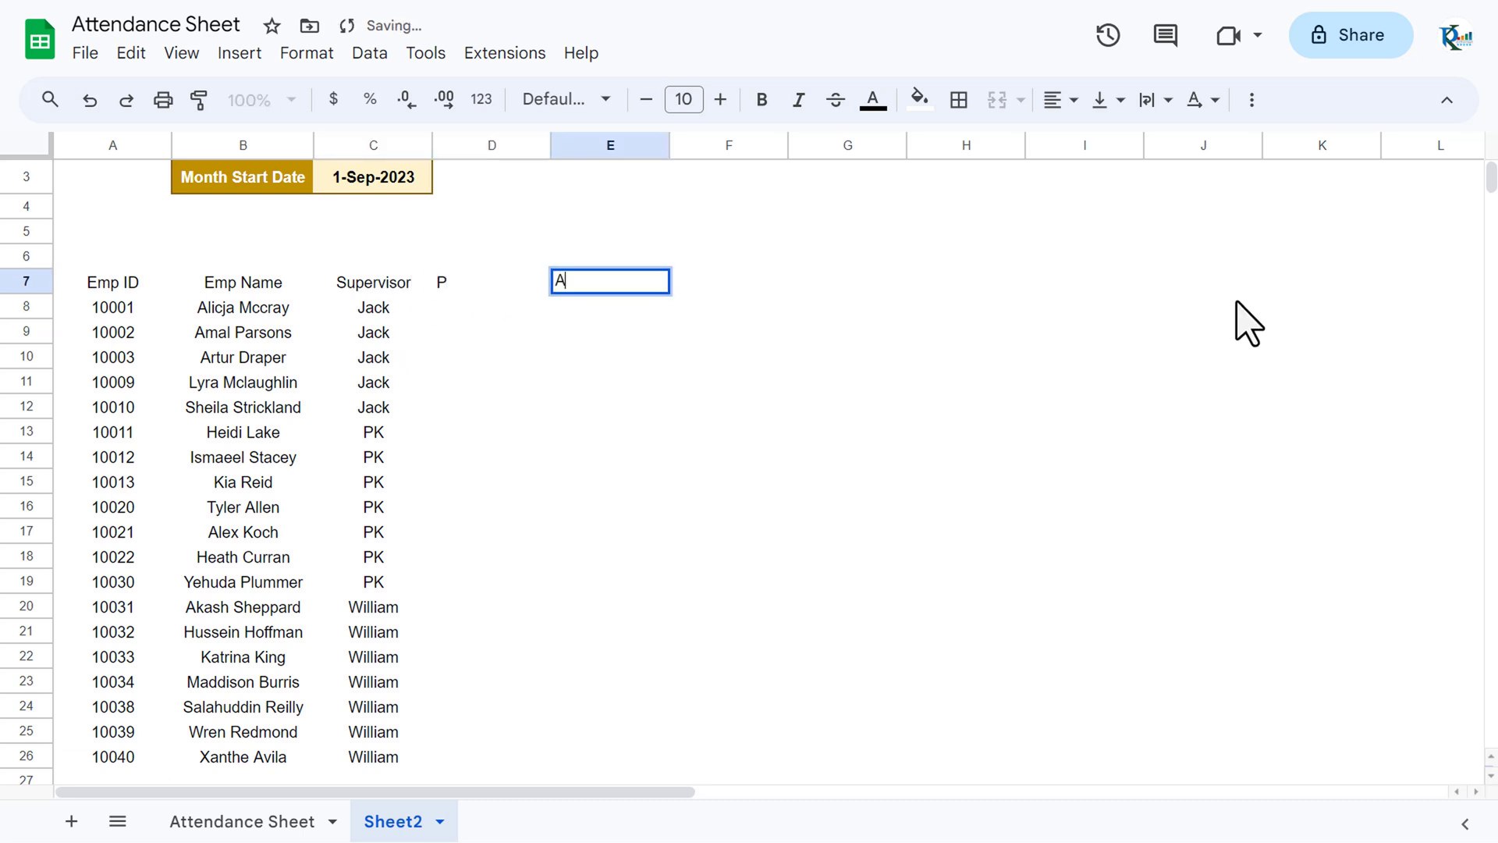
key("Tab")
type("L")
key("Tab")
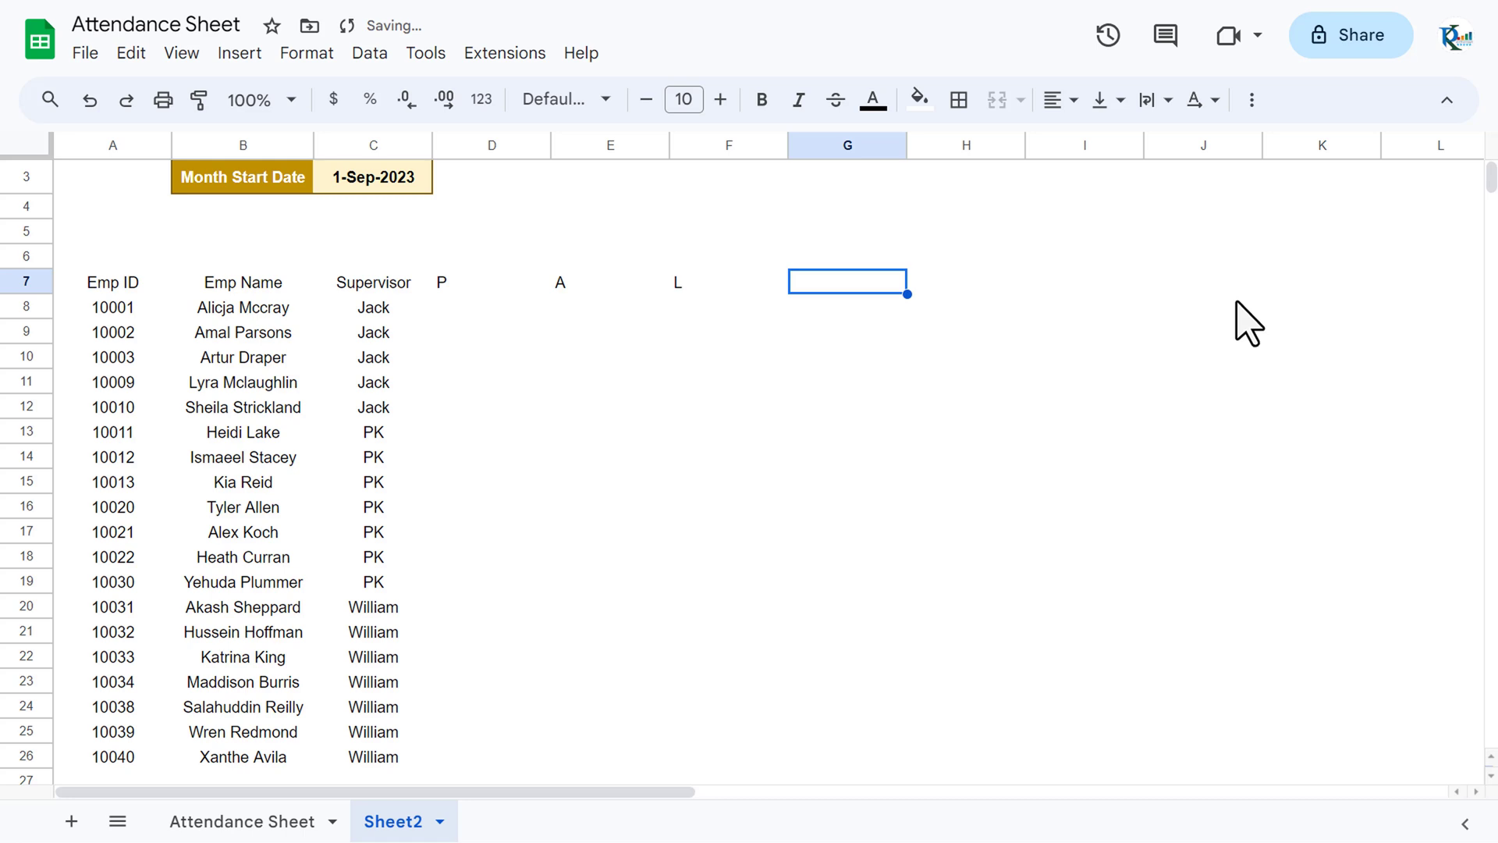
Step: Link cell G7 to the month start date with the formula =C3
type("=C3")
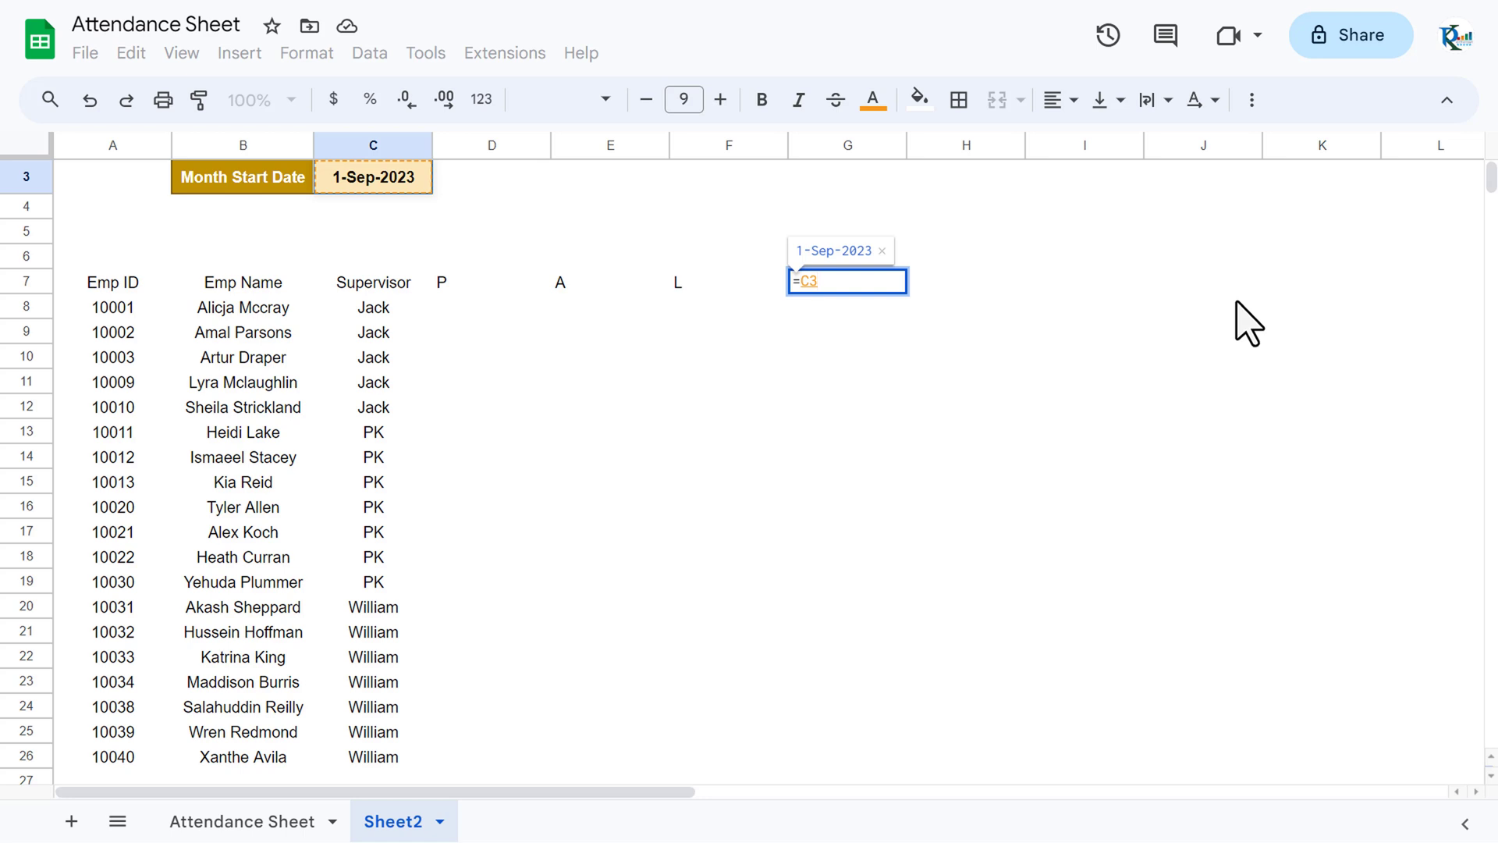
key("Return")
key("Up")
key("Right")
key("Right")
key("Right")
key("Right")
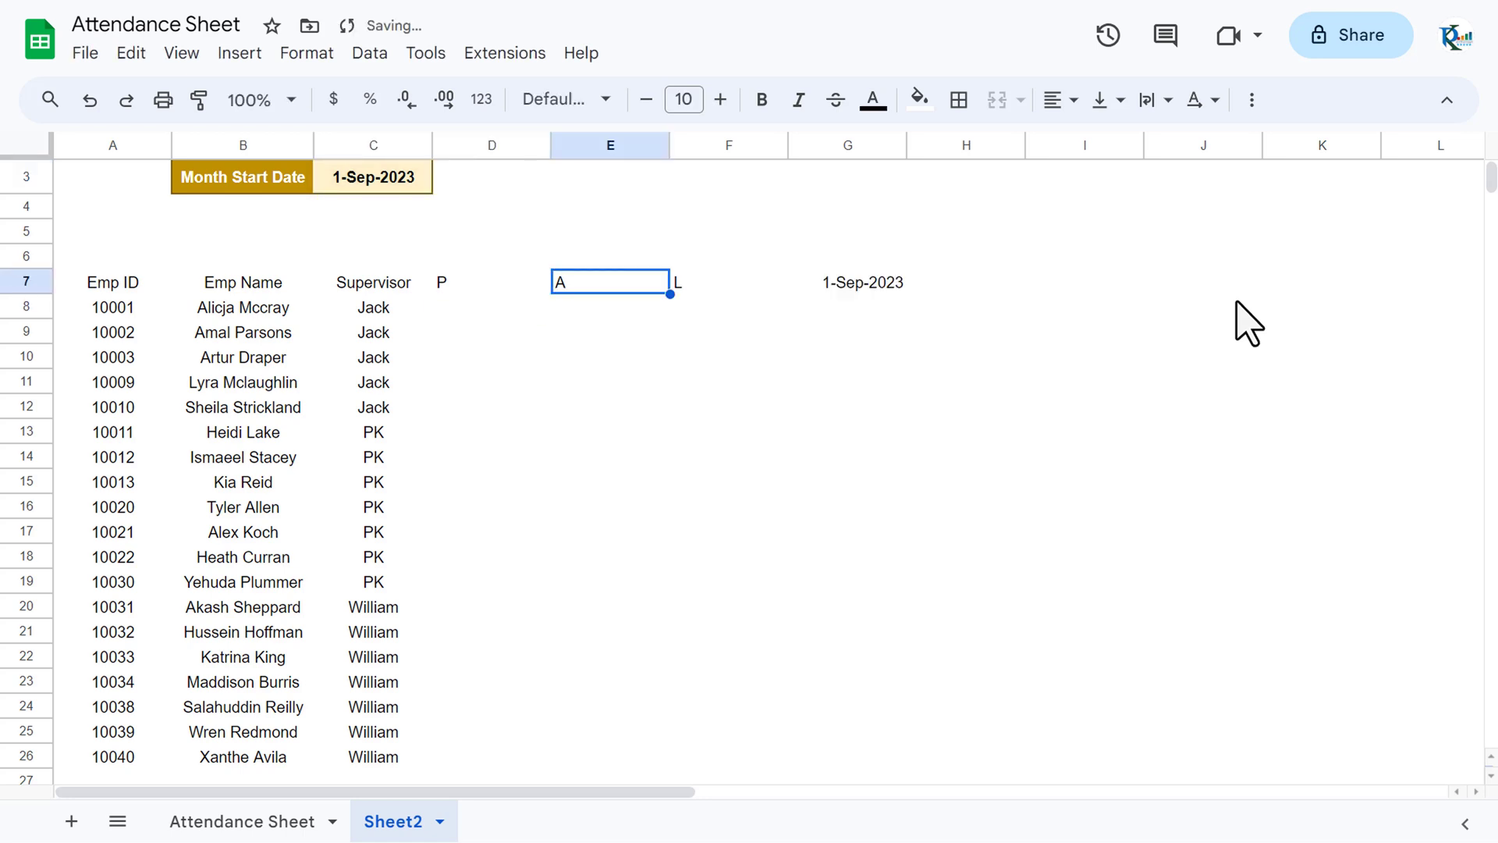
Step: Enter the formula =G7+1 in H7 to calculate the following day's date
type("=")
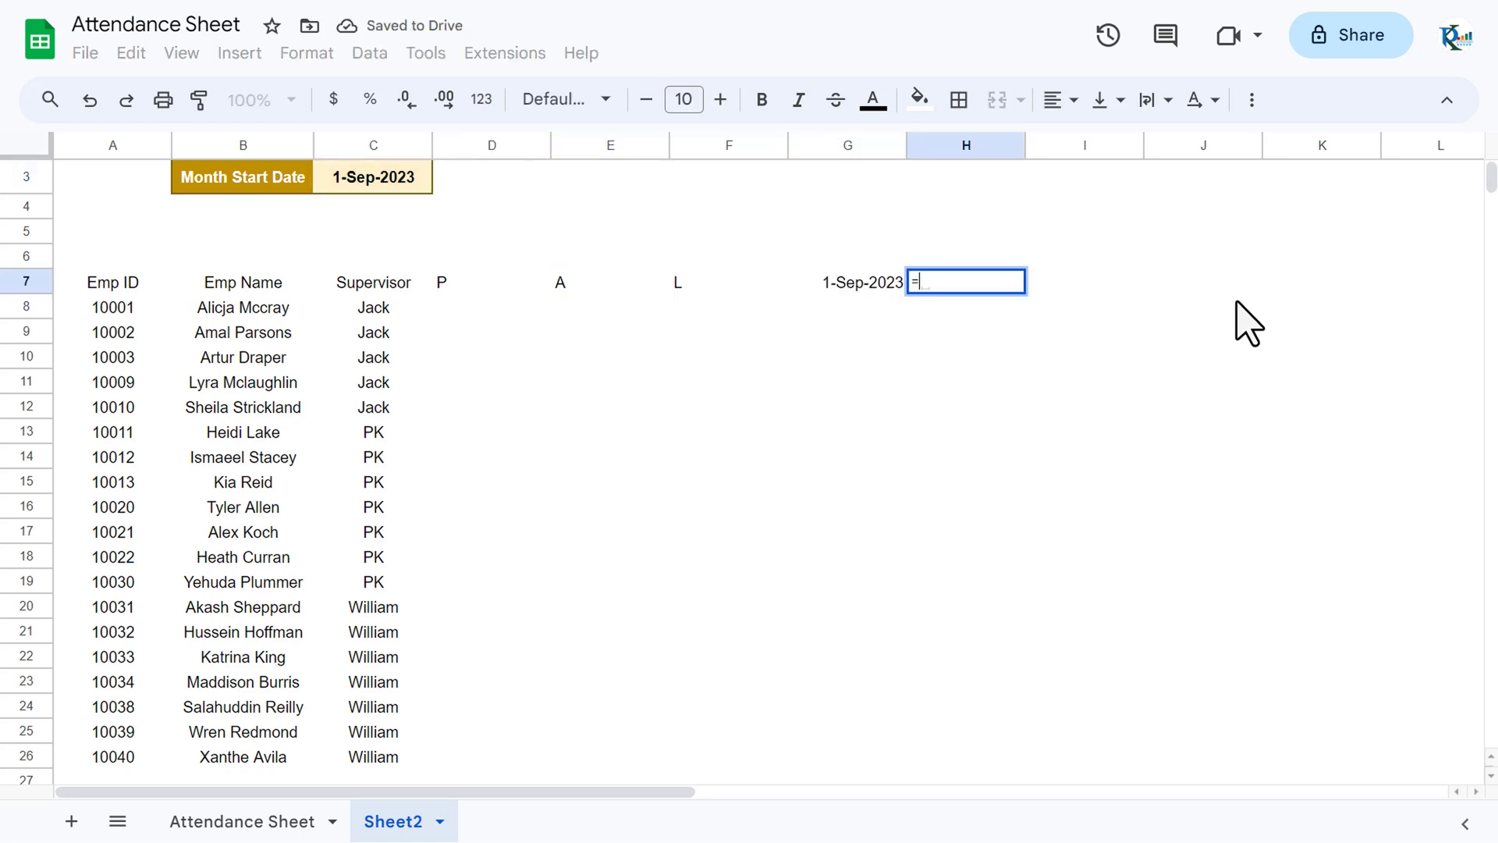
key("Left")
type("+")
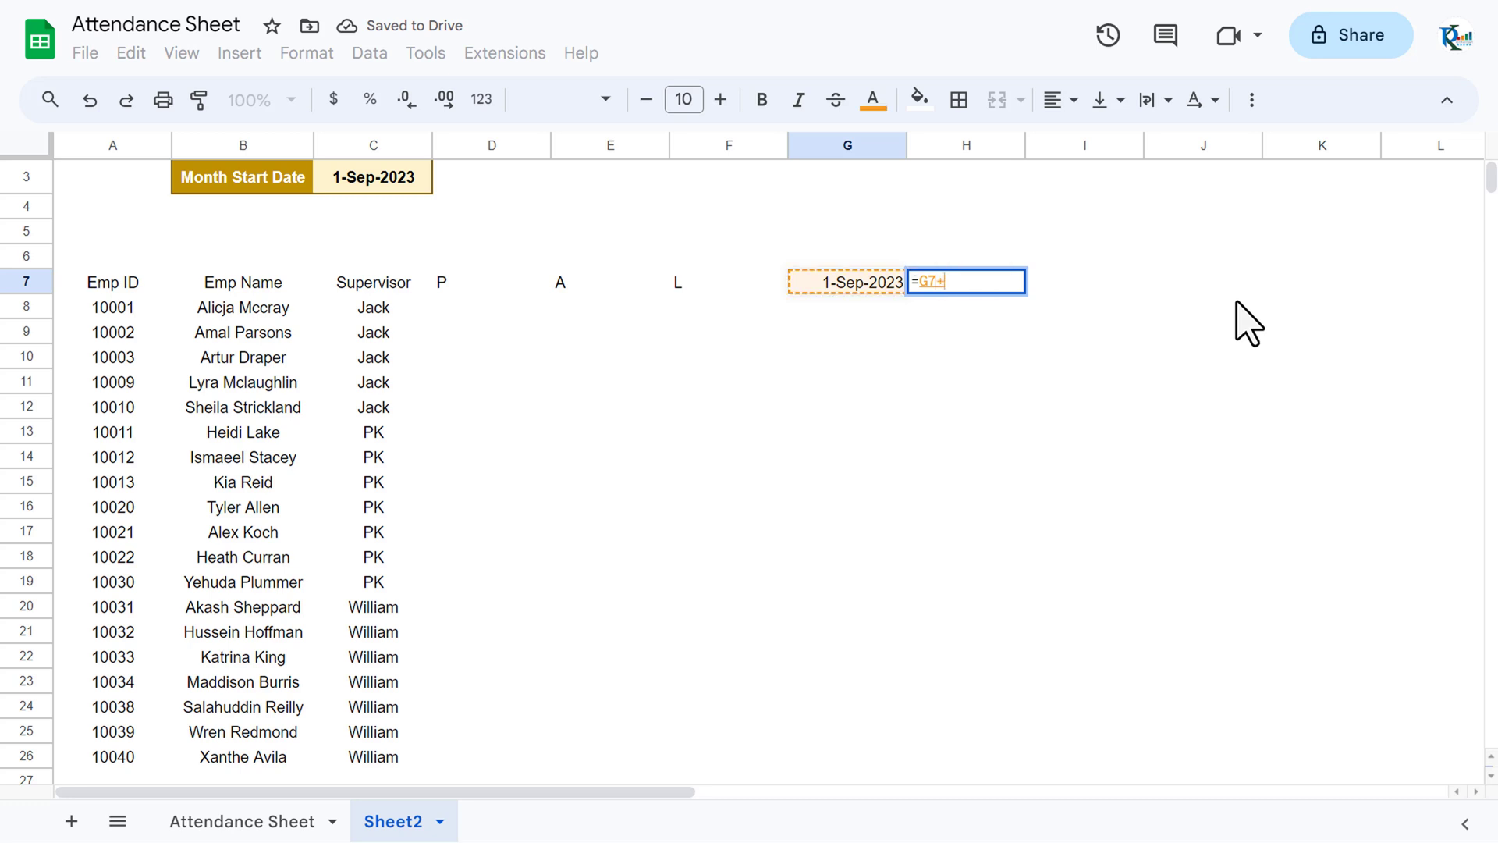
type("1")
key("Return")
key("Up")
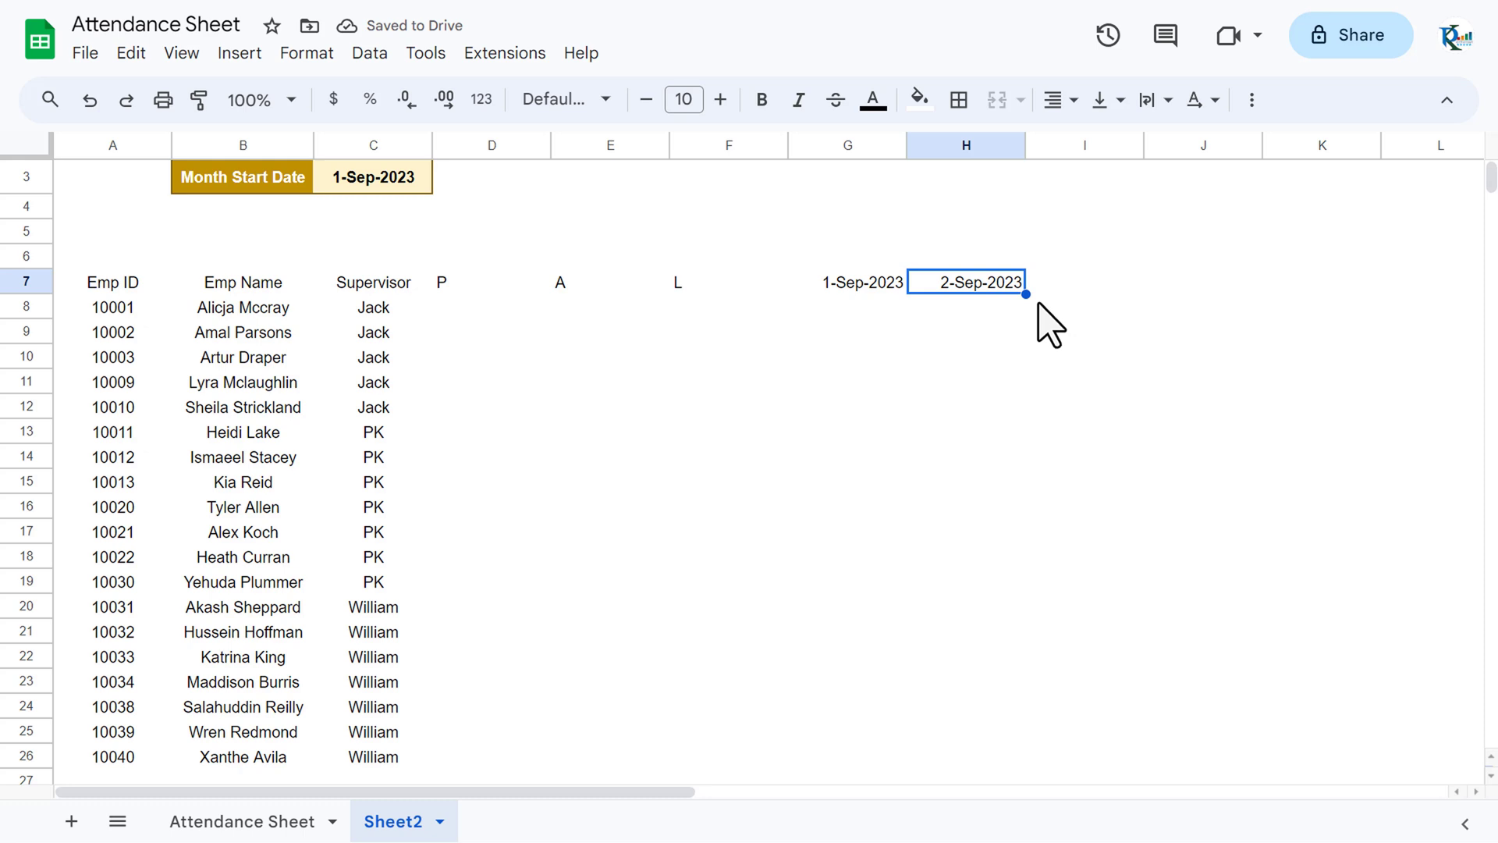
Step: Fill the date formula from H7 across row 7 to the sheet's last column, Z
left_click_drag(1027, 295, 1482, 291)
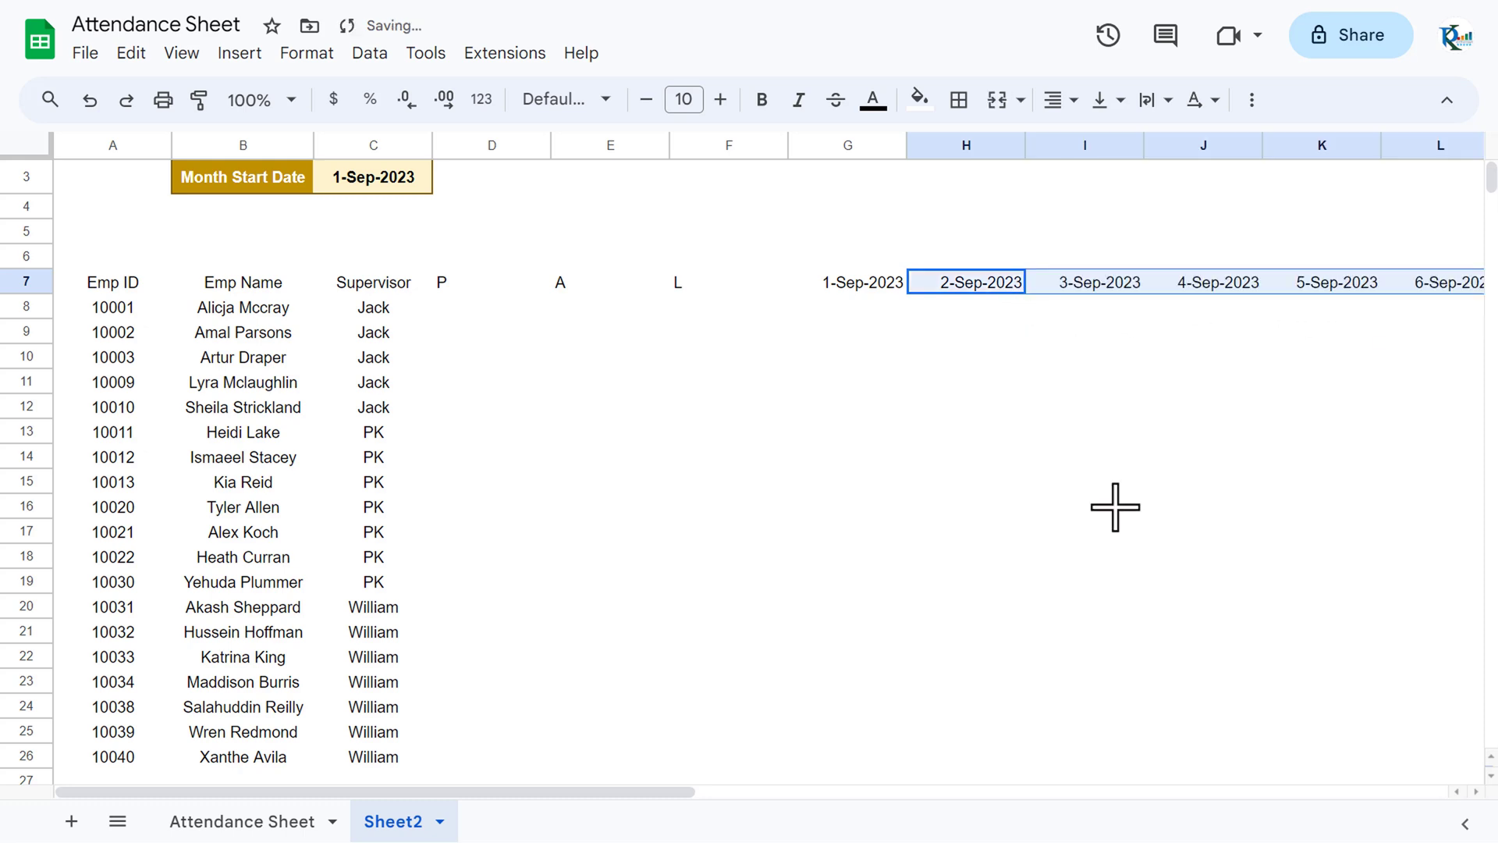
scroll(763, 810, "right", 12)
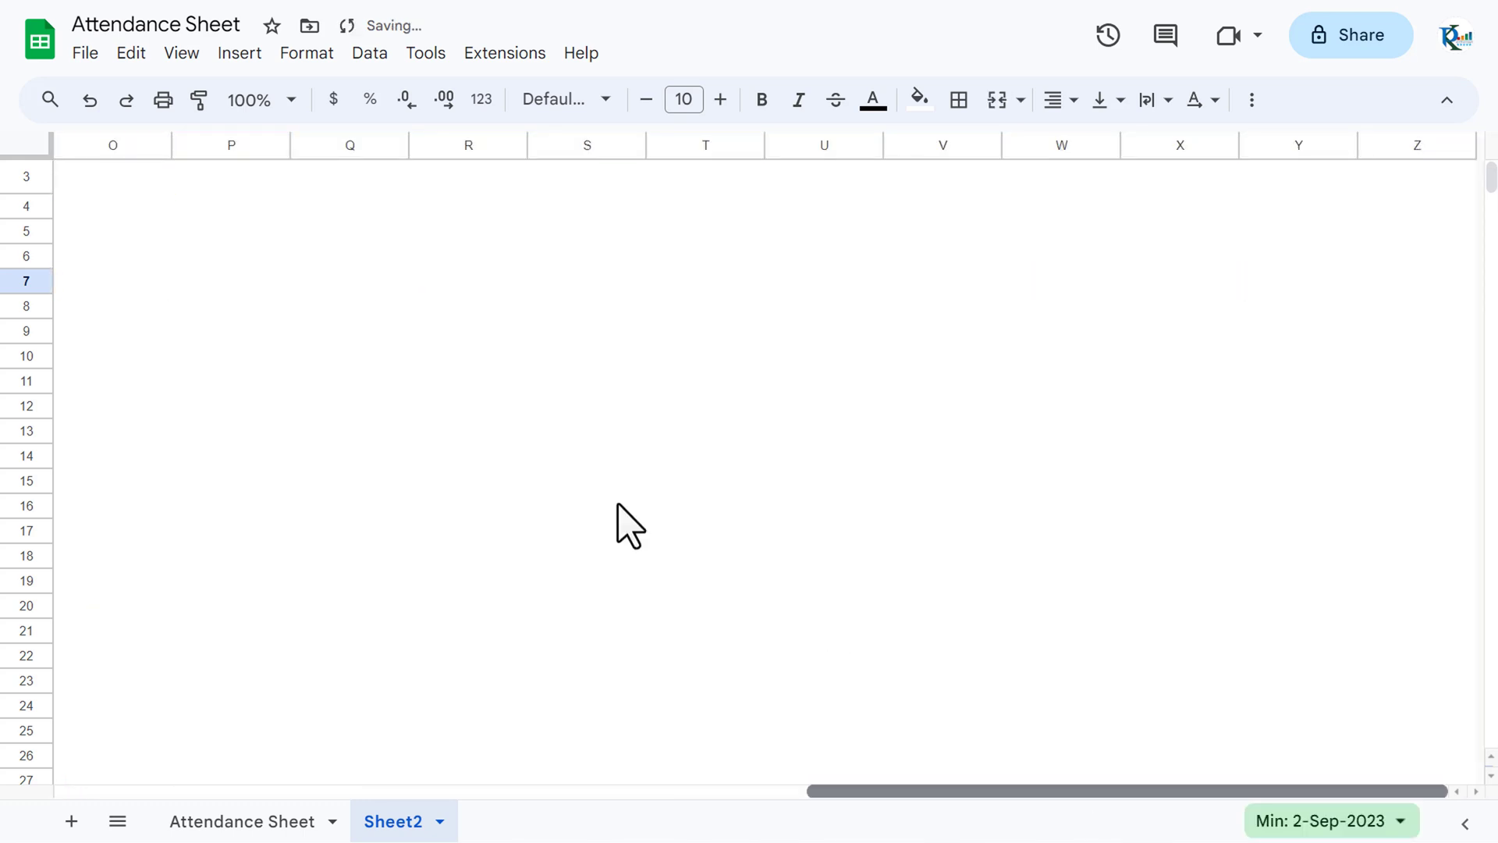
scroll(171, 294, "left", 3)
left_click_drag(171, 293, 1436, 312)
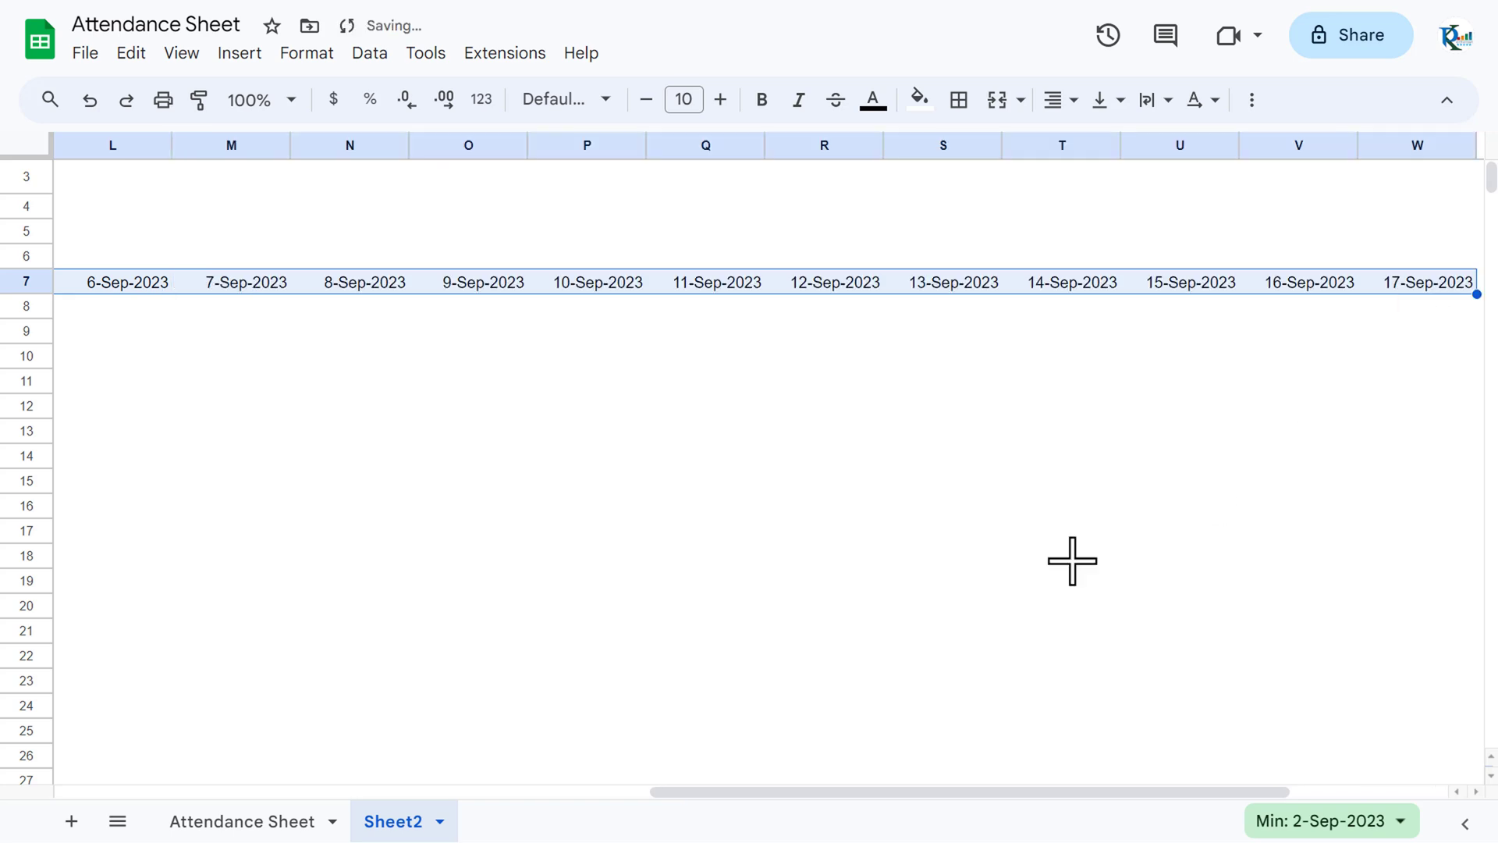
left_click_drag(678, 793, 1257, 804)
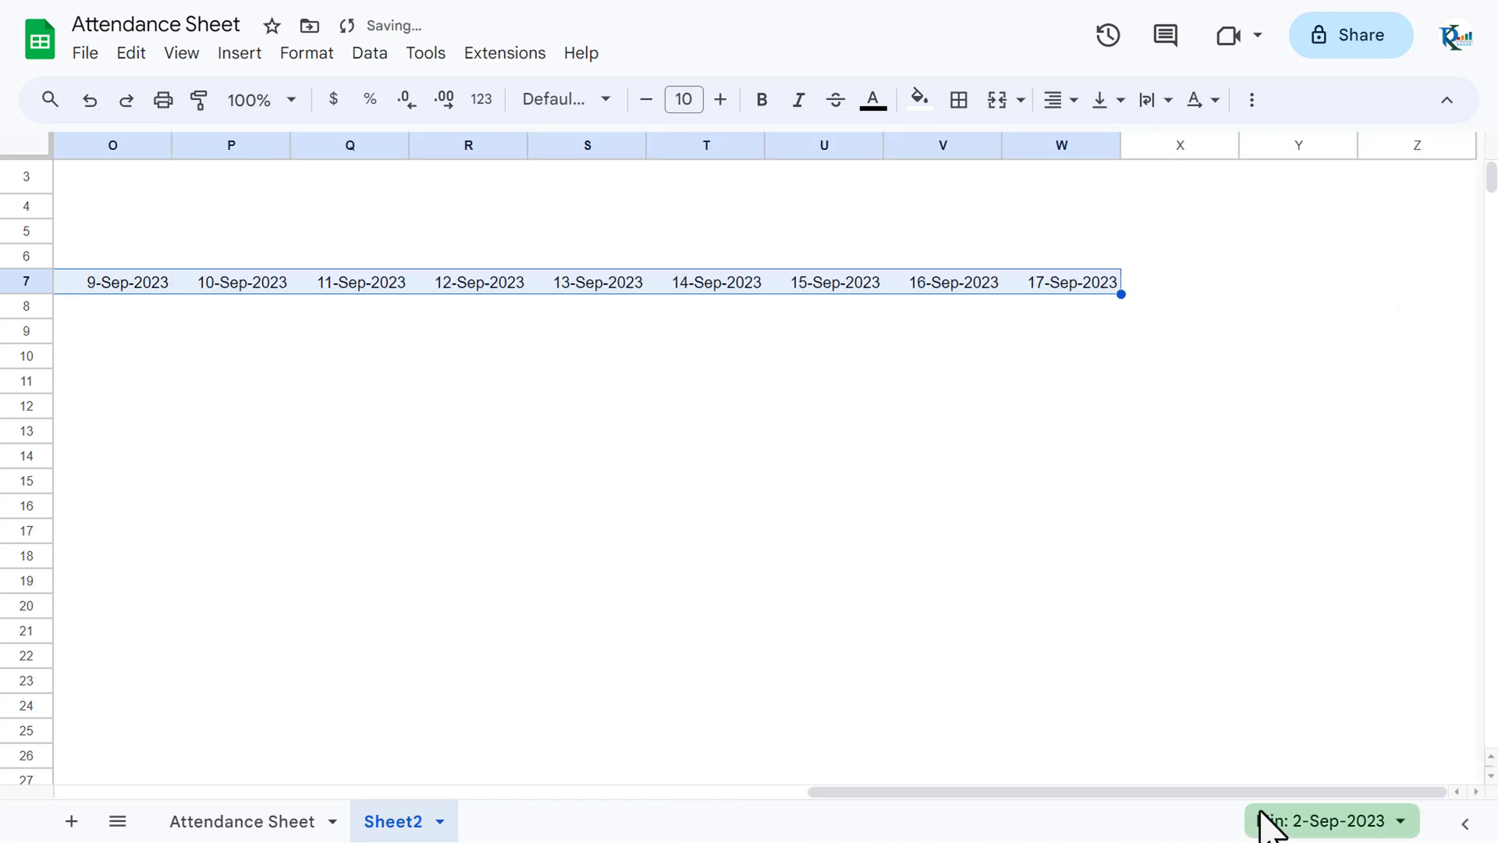
left_click_drag(1120, 291, 1479, 296)
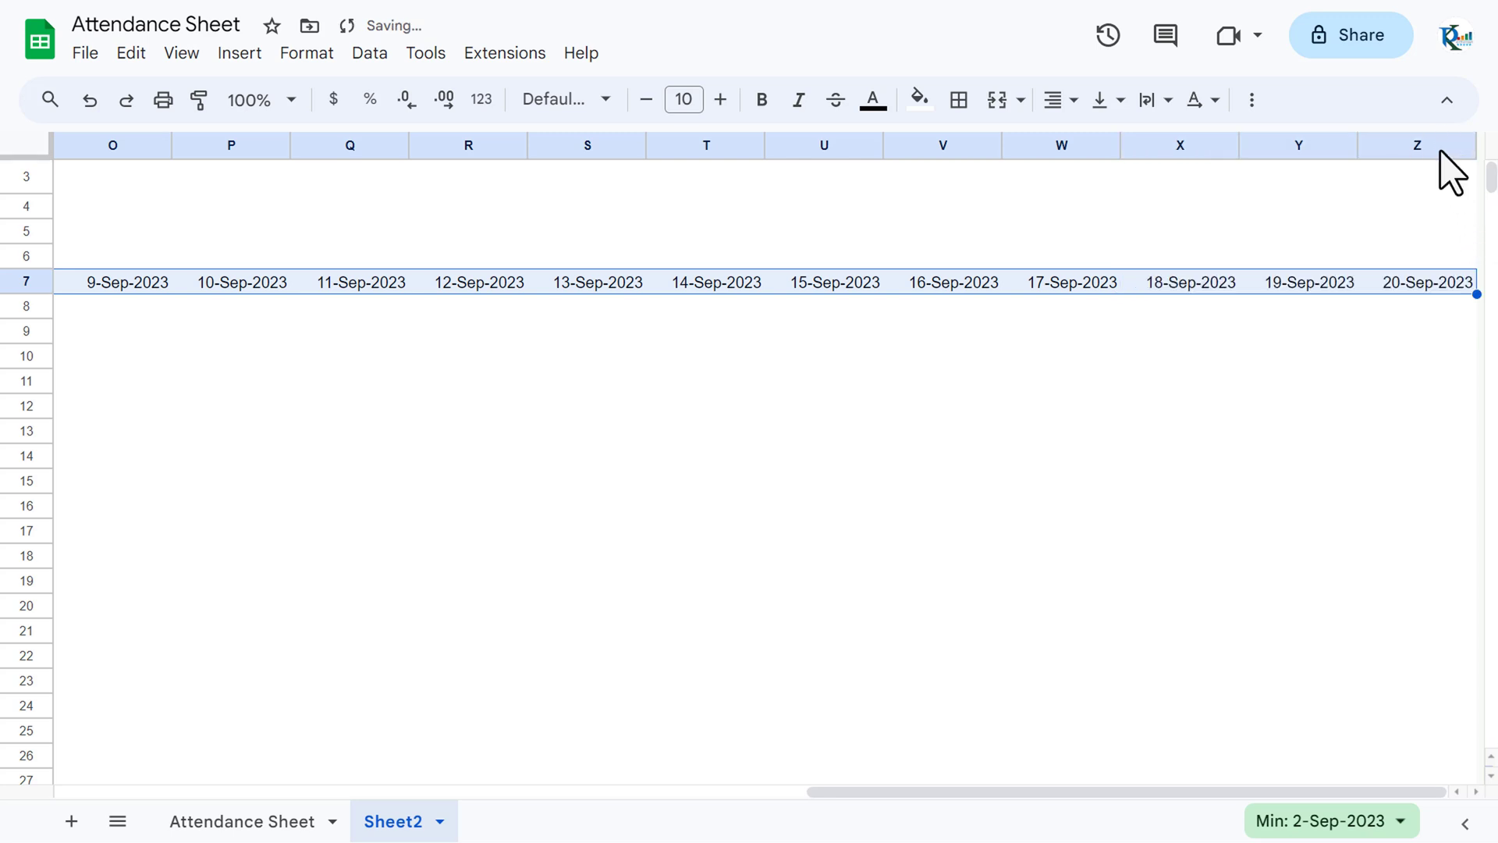
Step: Select the whole sheet and insert 26 columns to the right of column Z
left_click(1428, 228)
key("ctrl+a")
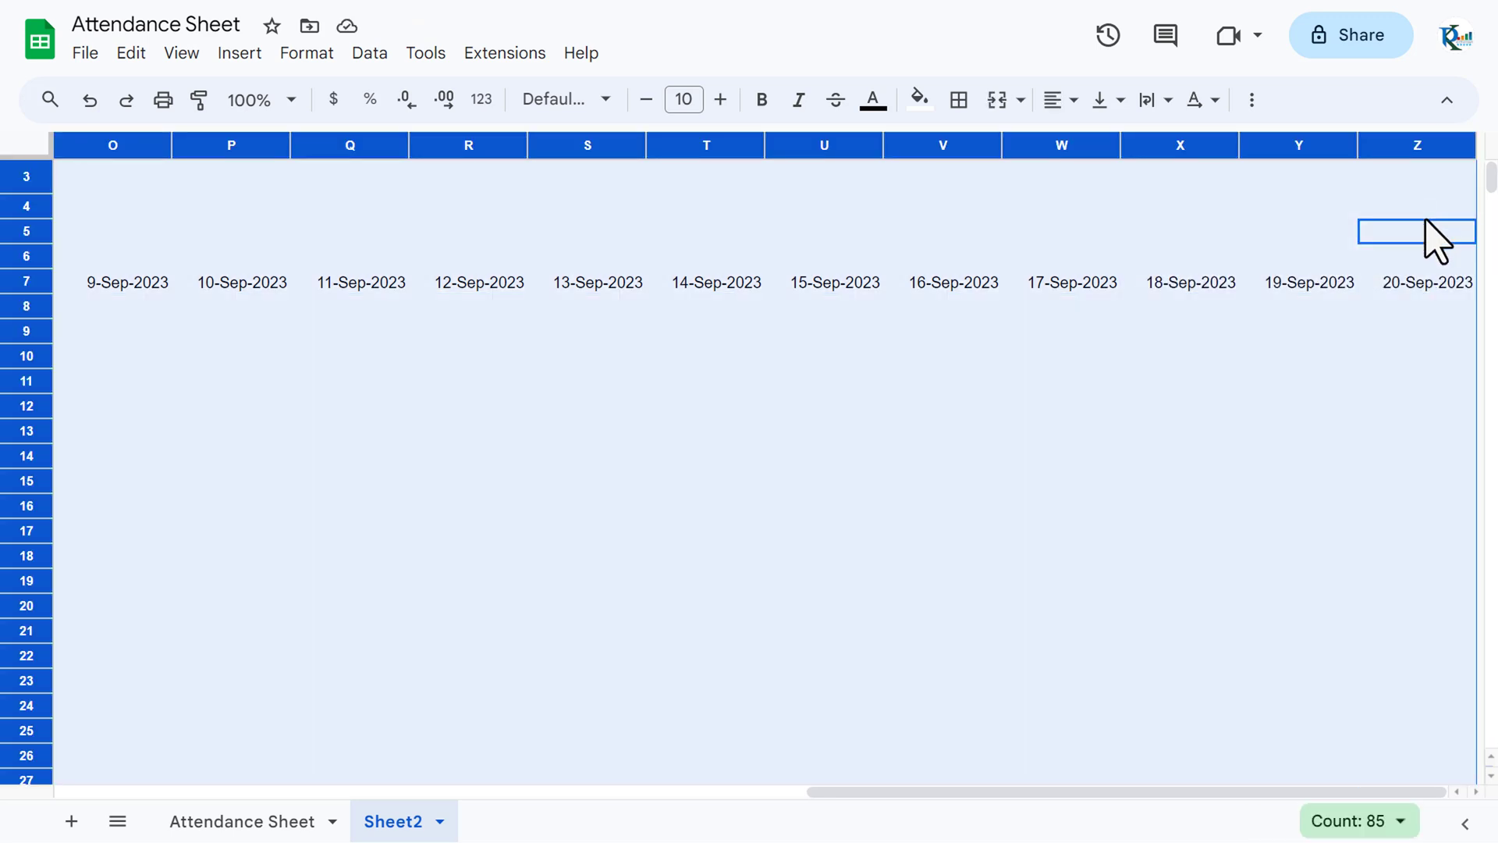
left_click(239, 54)
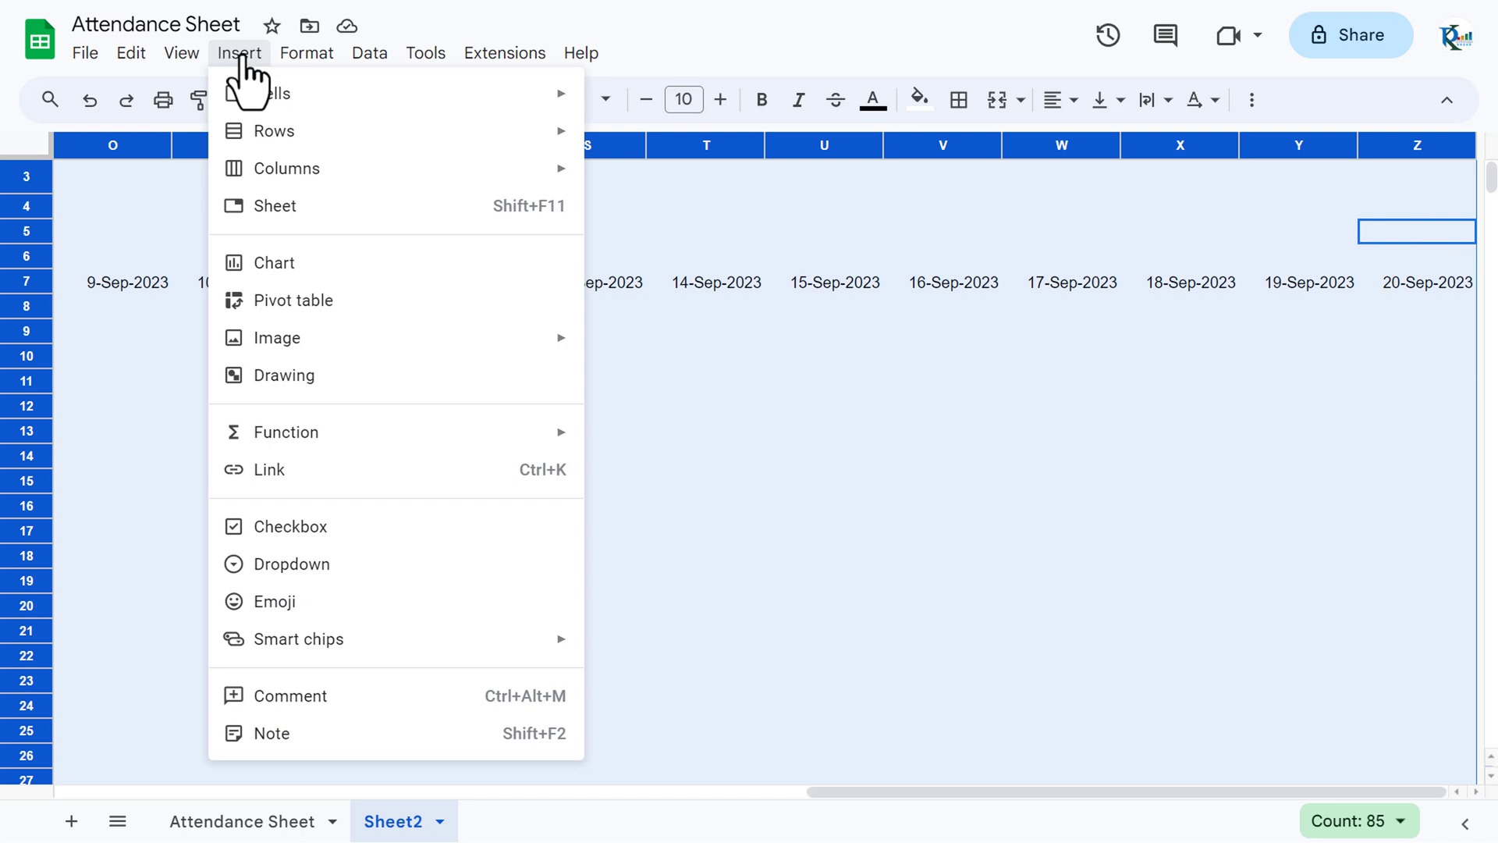
mouse_move(305, 181)
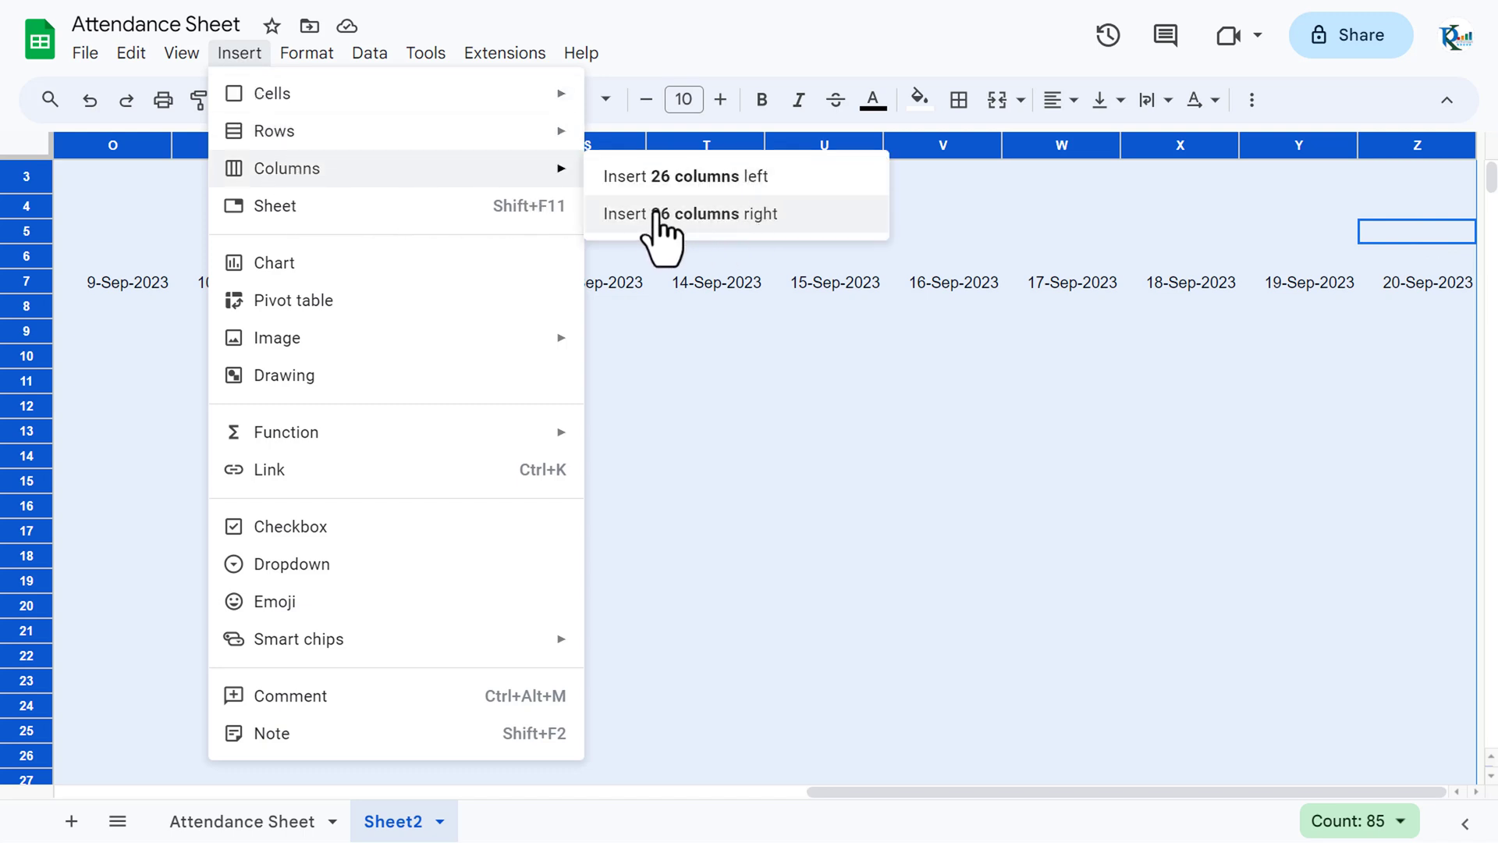
left_click(766, 225)
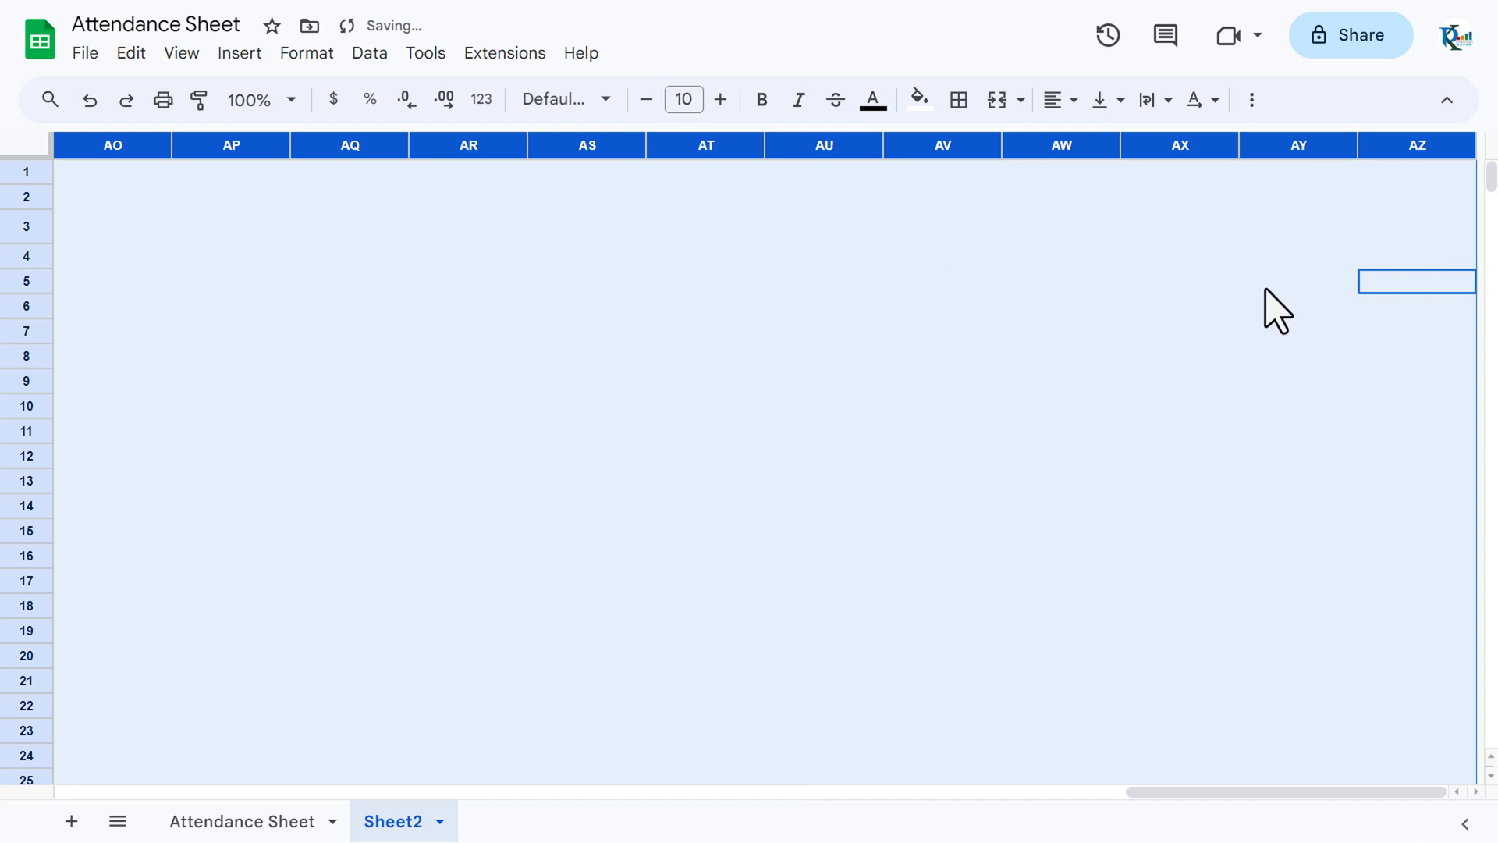
Step: Copy the date formula from Z7 across row 7 through AK7 so the header row covers 31 days
key("Home")
key("Down")
key("Down")
key("ctrl+Right")
key("ctrl+c")
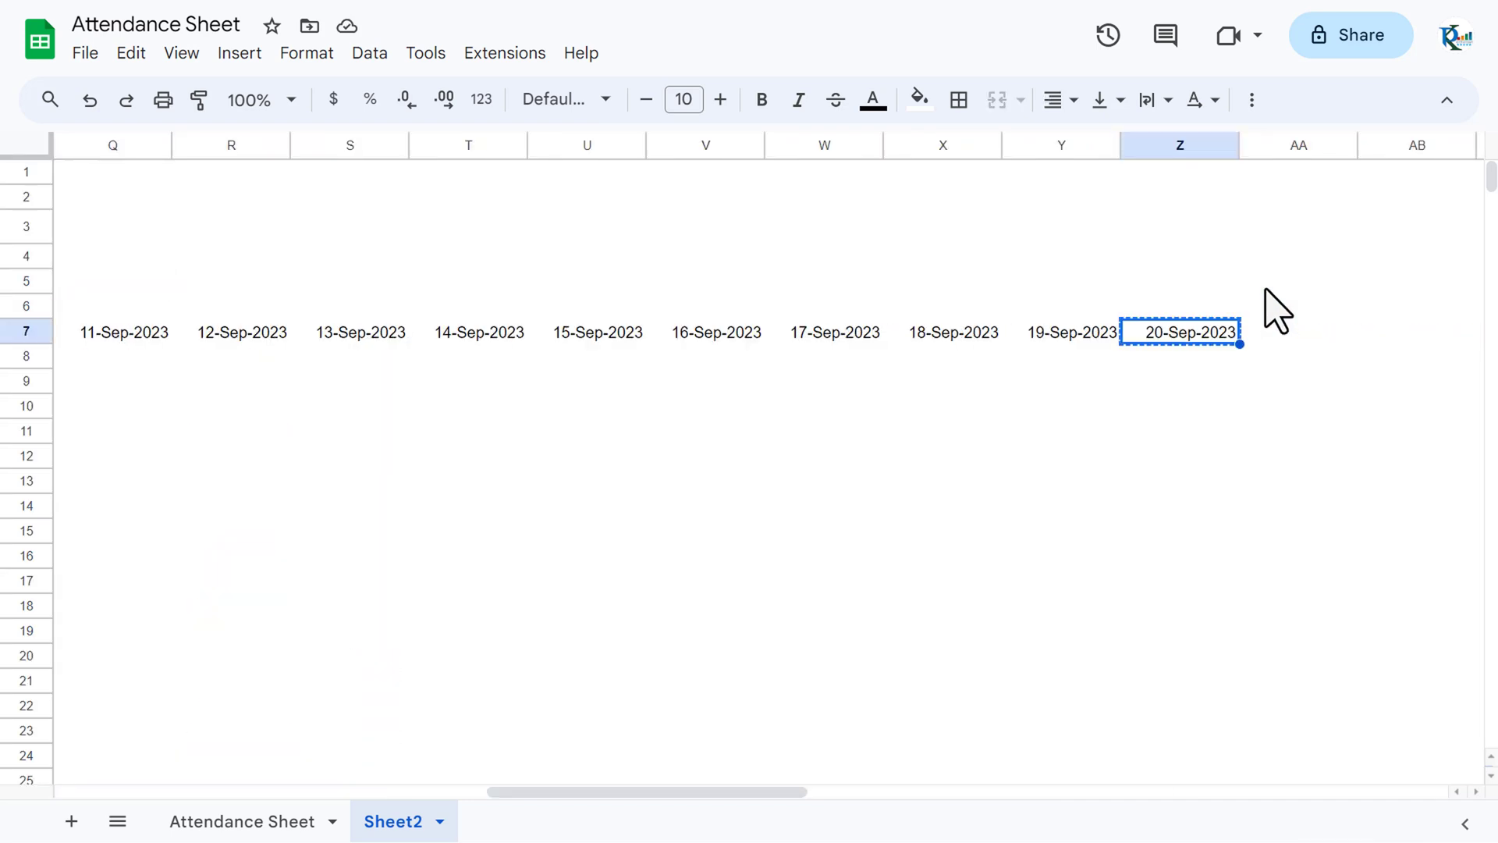
key("shift+Right")
key("shift+Right")
key("shift+Right")
key("shift+Right")
key("shift+Right")
key("shift+Right")
key("shift+Right")
key("shift+Right")
key("shift+Right")
key("shift+Right")
key("ctrl+v")
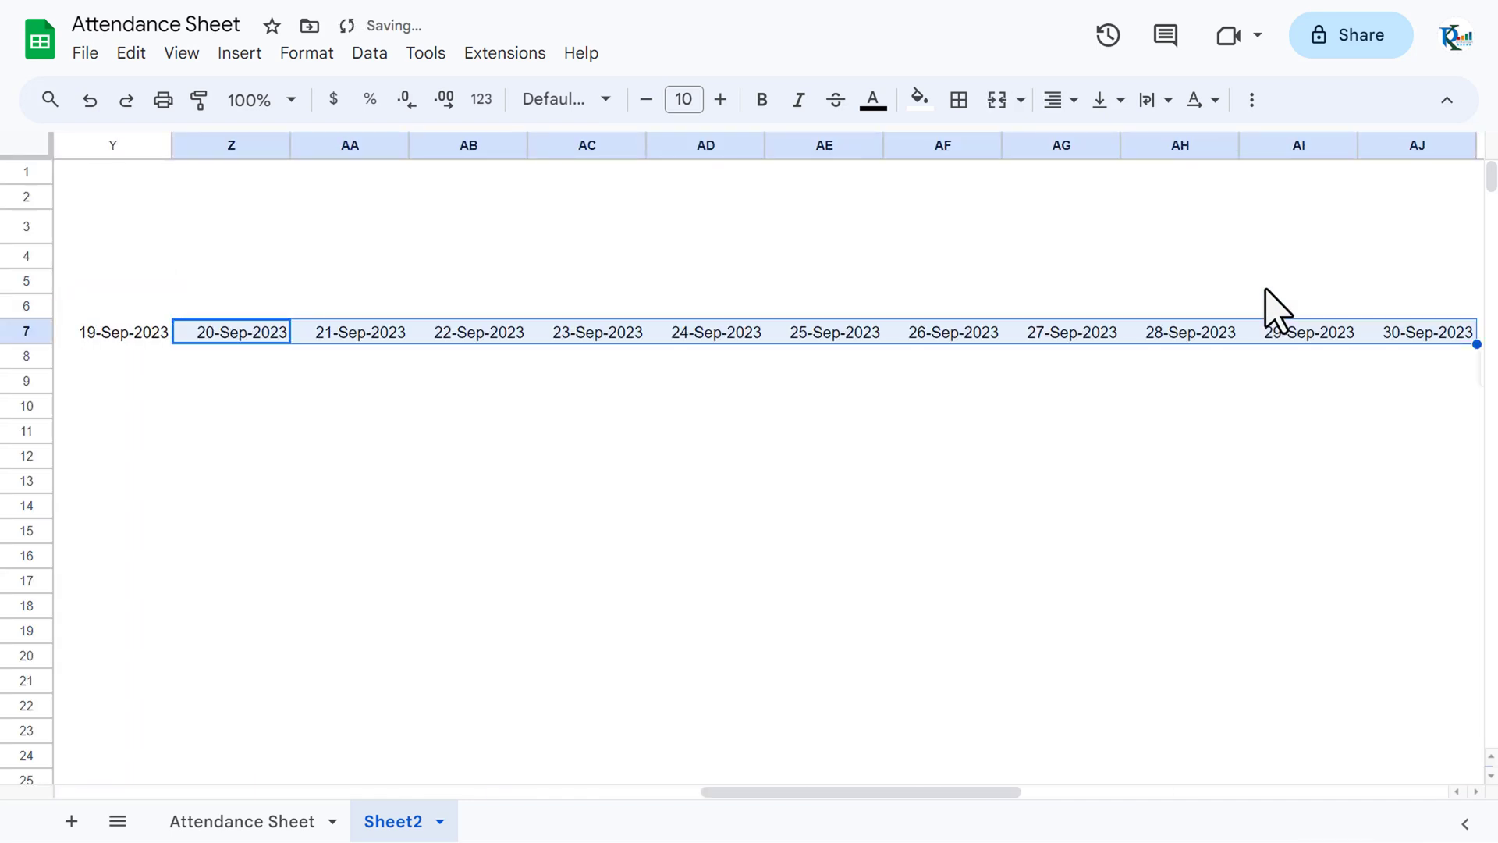
key("Right")
key("Right")
key("Right")
key("Right")
key("Left")
key("Left")
key("Left")
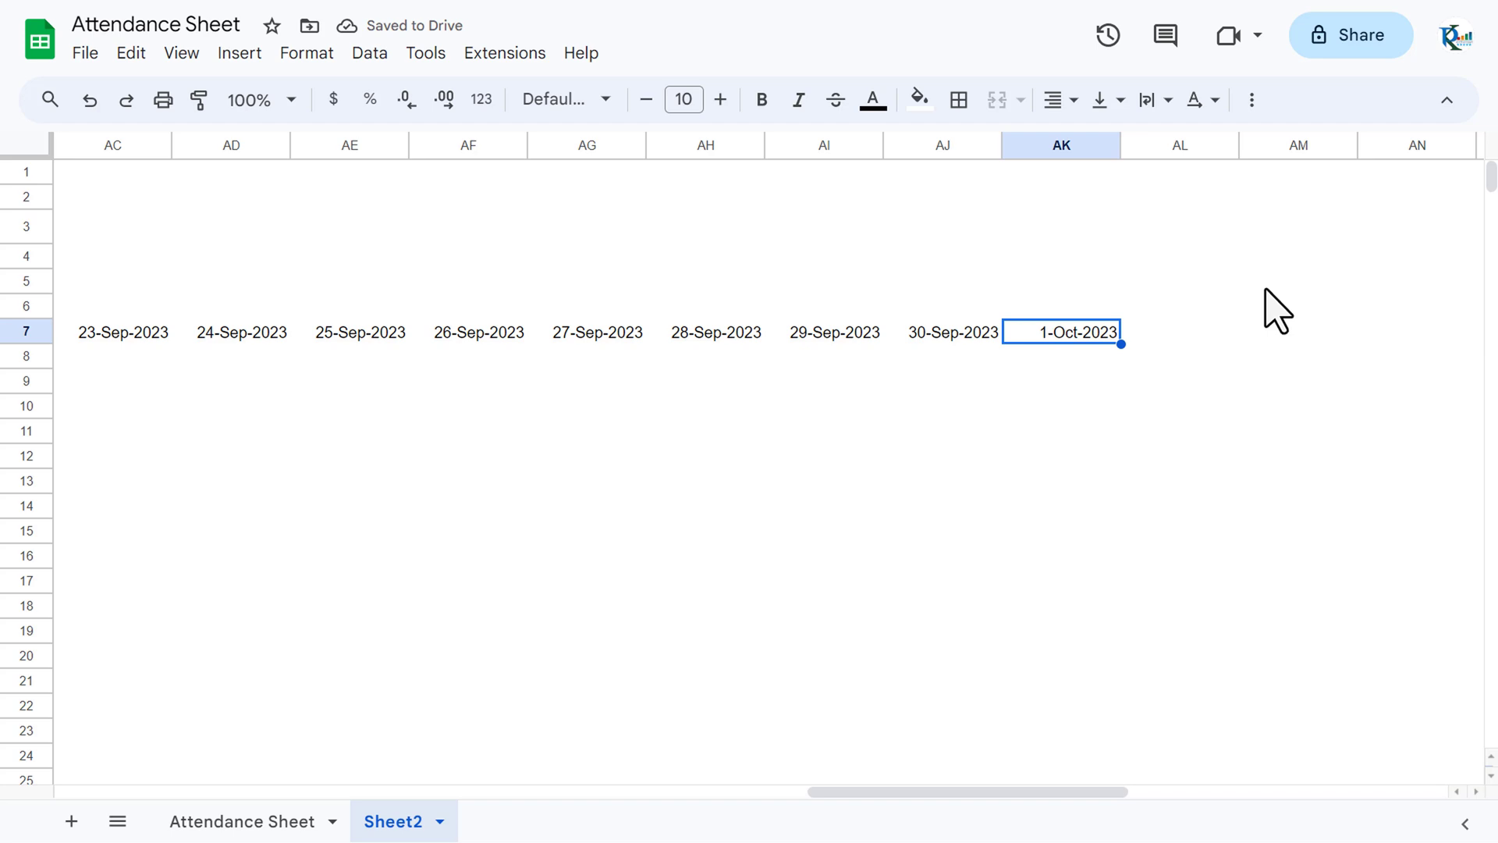
Step: Apply the custom number format d-mmm to all the dates in row 7, from G7 to AK7
key("ctrl+shift+Left")
key("shift+Right")
key("shift+Right")
key("shift+Right")
key("shift+Right")
key("shift+Right")
key("shift+Right")
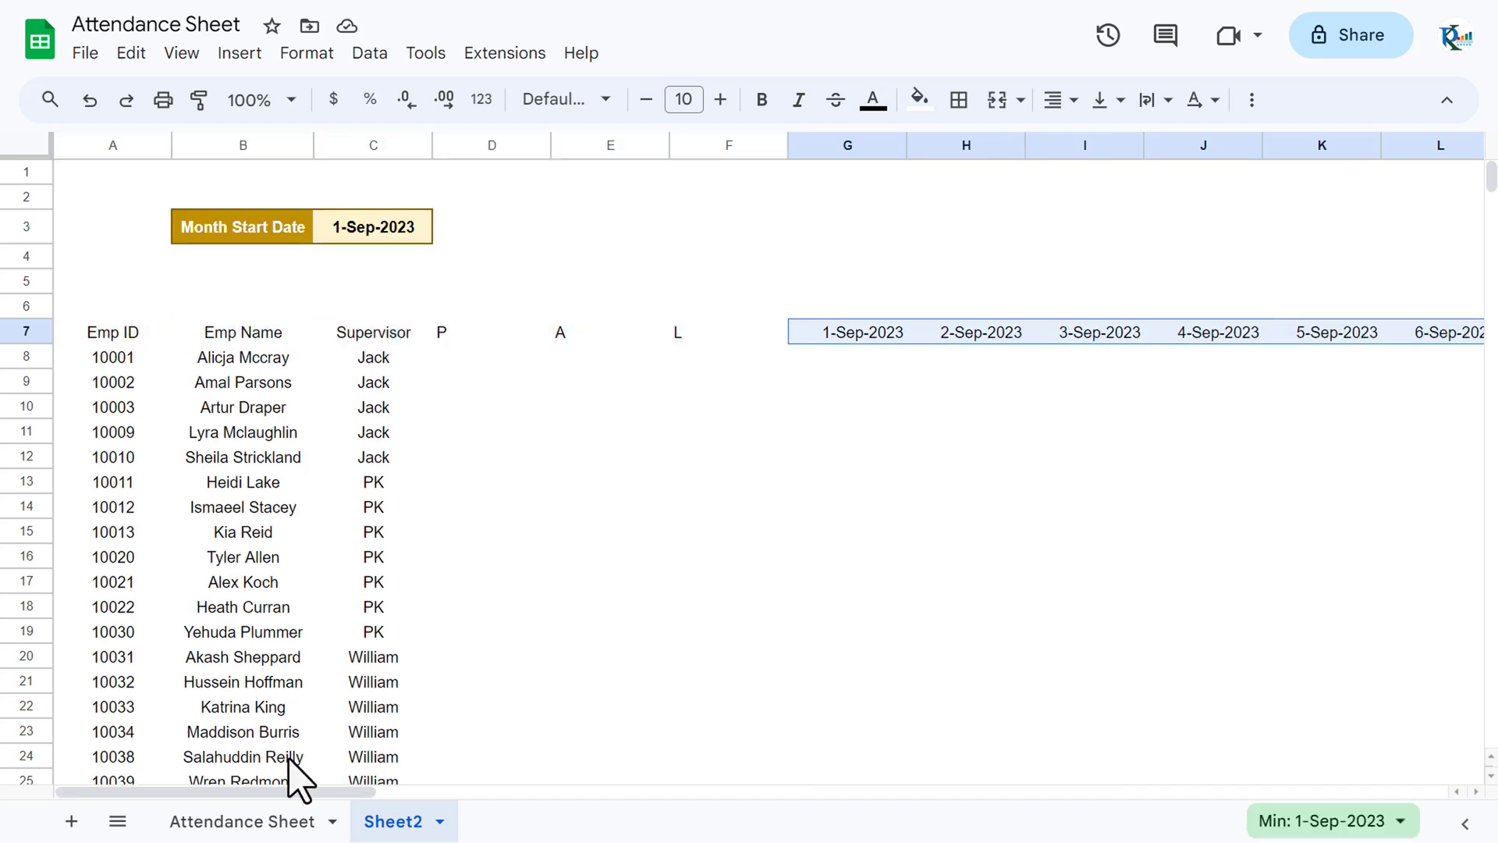
left_click_drag(325, 790, 712, 654)
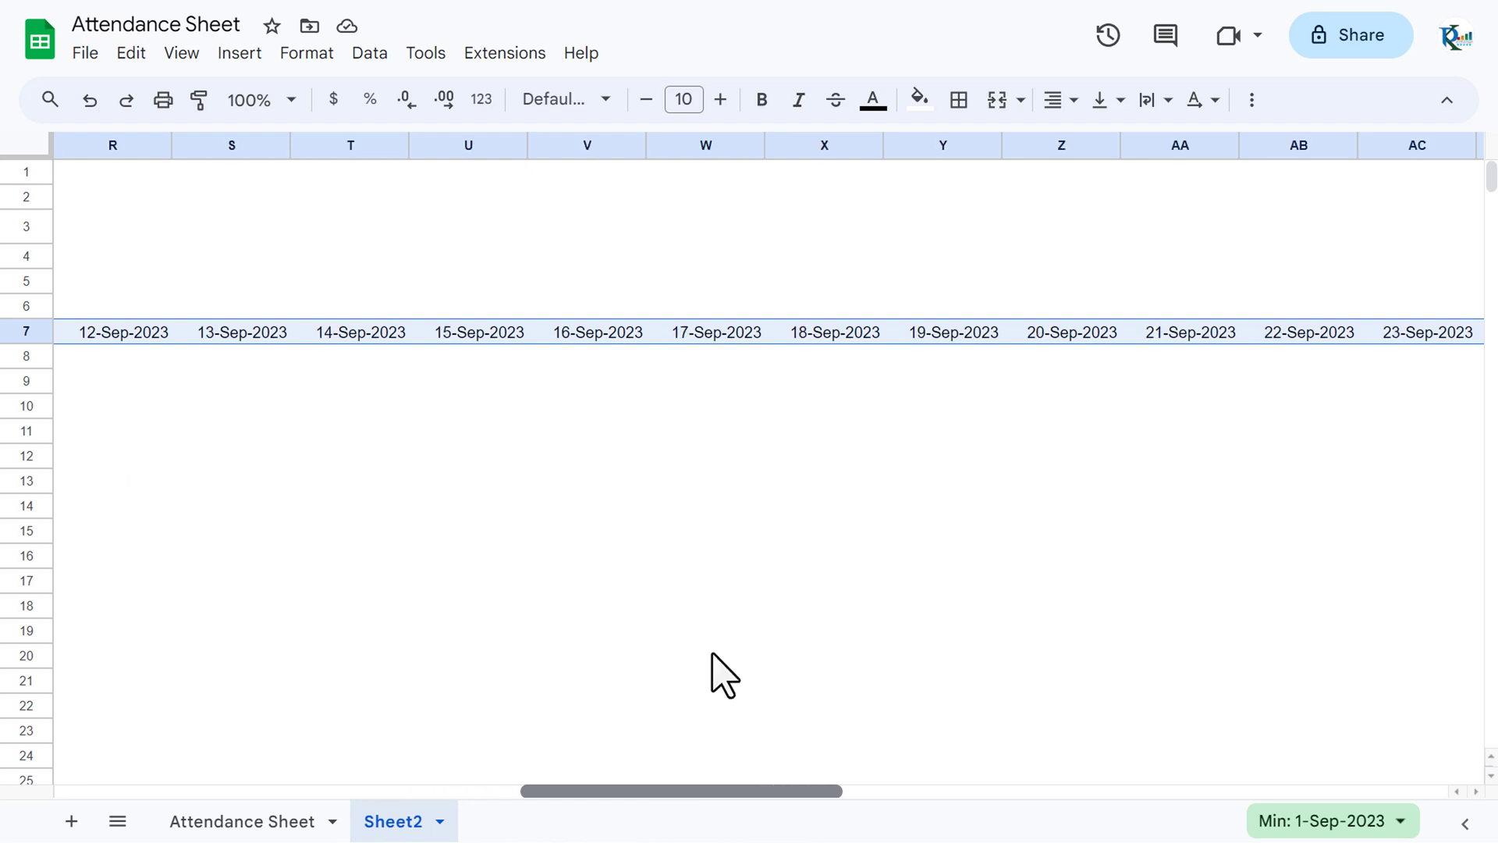
left_click(307, 53)
mouse_move(355, 147)
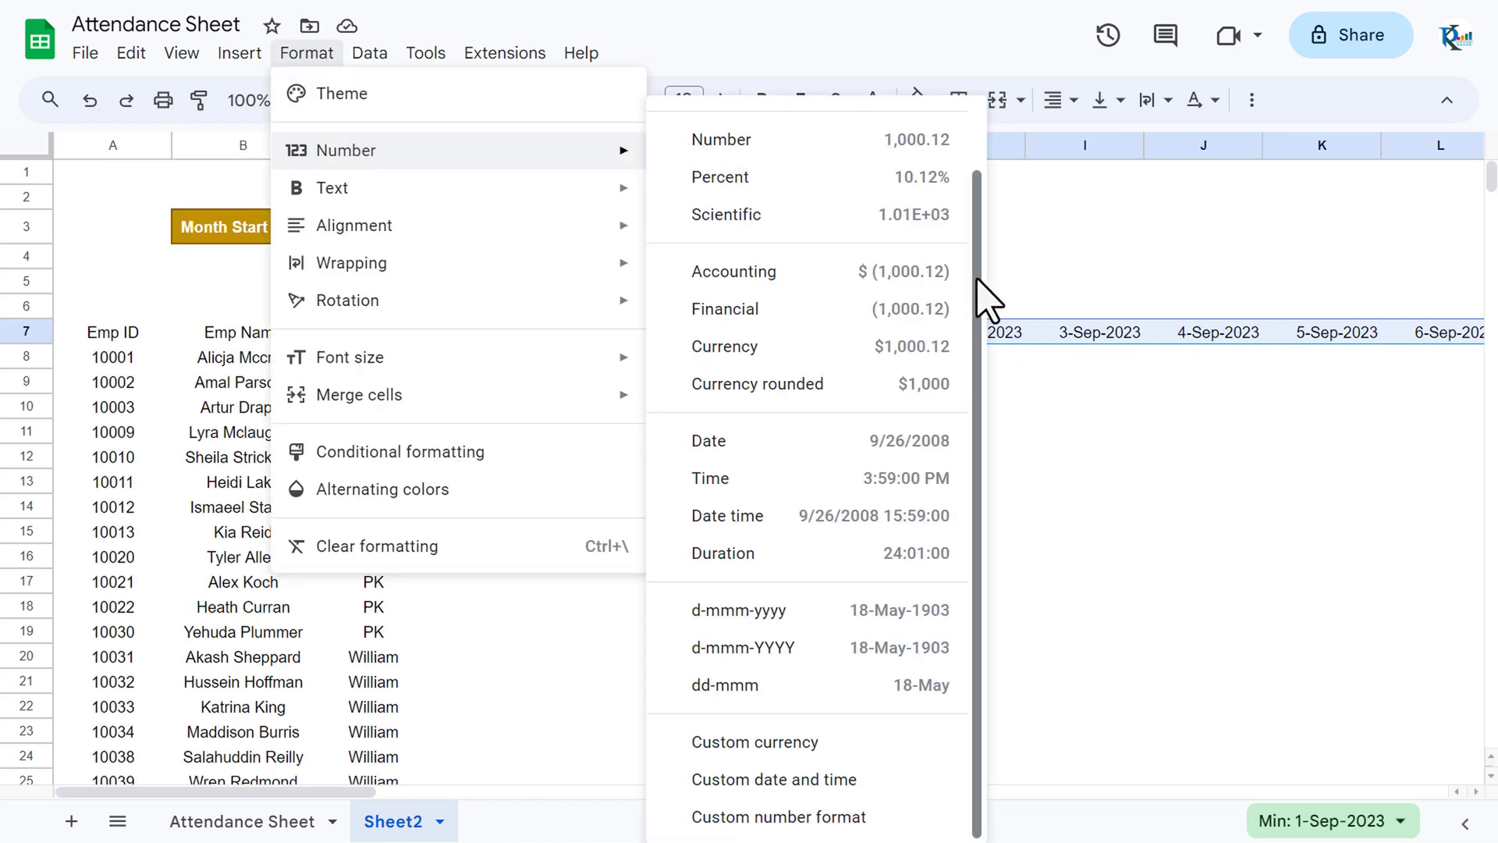
left_click(839, 819)
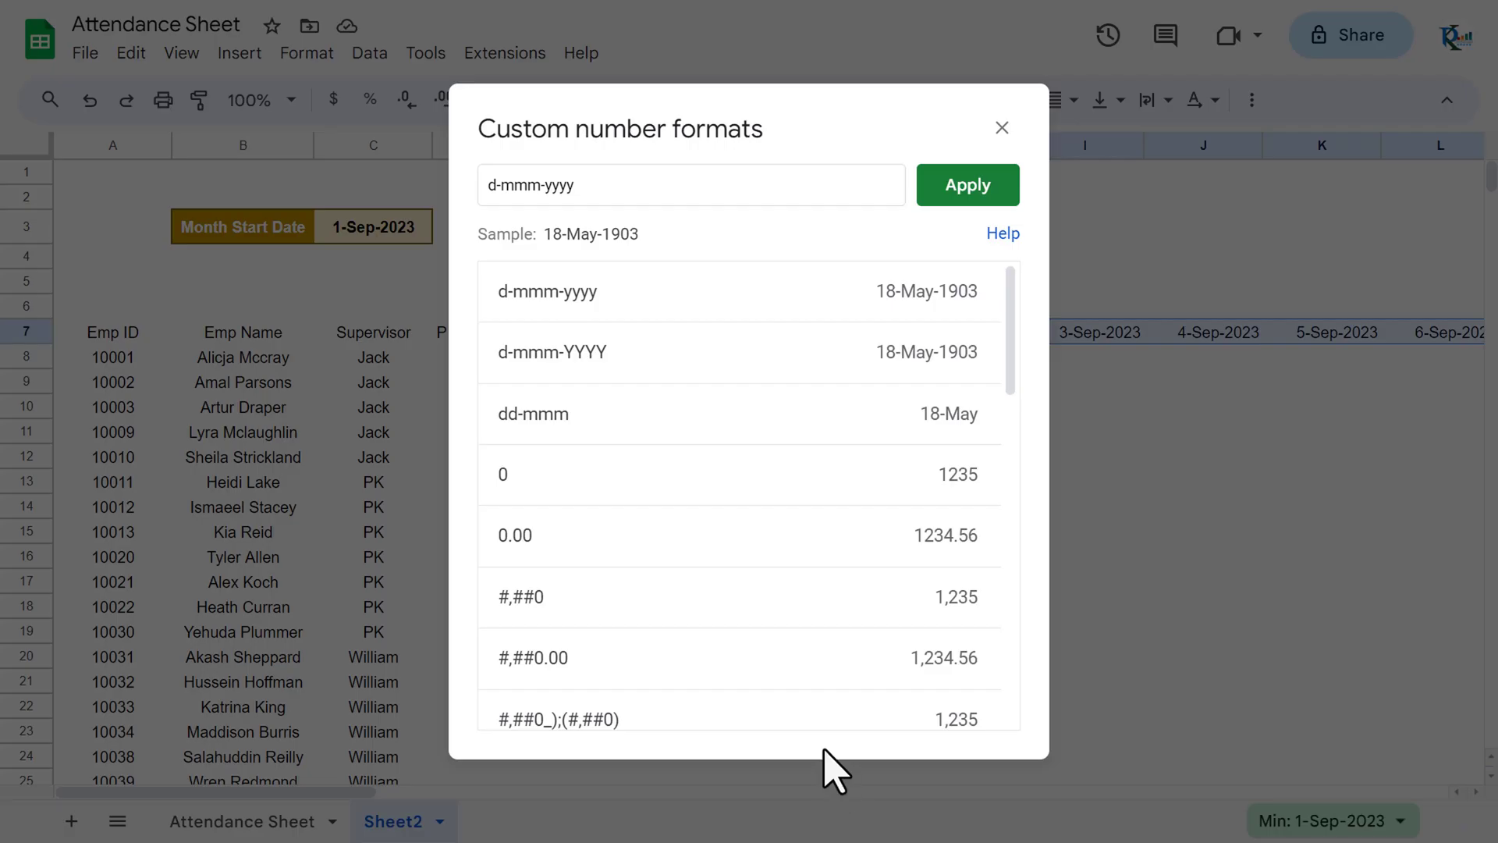
left_click(541, 186)
key("BackSpace")
key("BackSpace")
key("BackSpace")
key("BackSpace")
key("BackSpace")
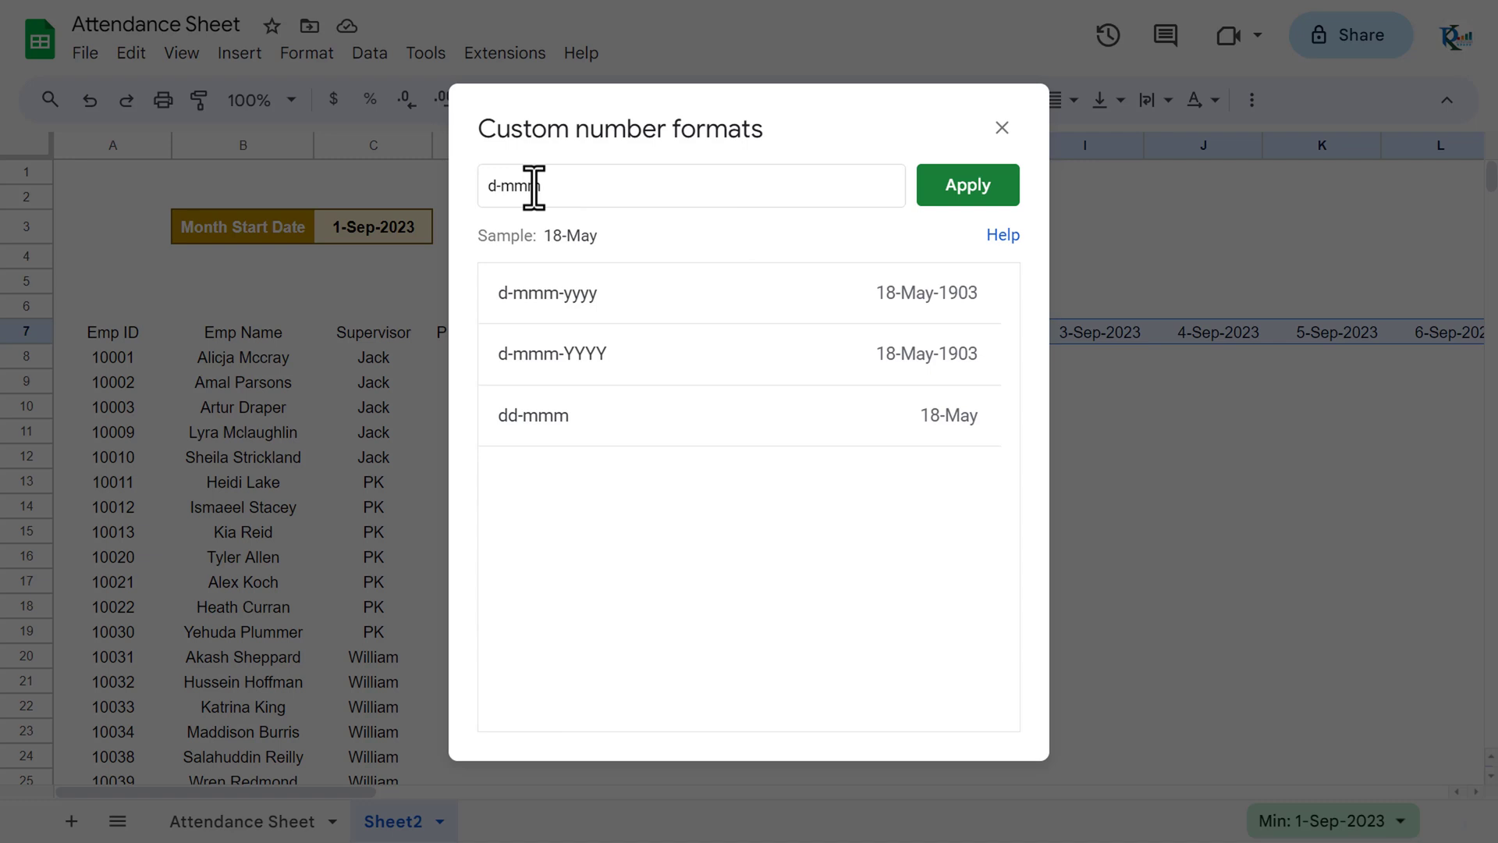
left_click(980, 195)
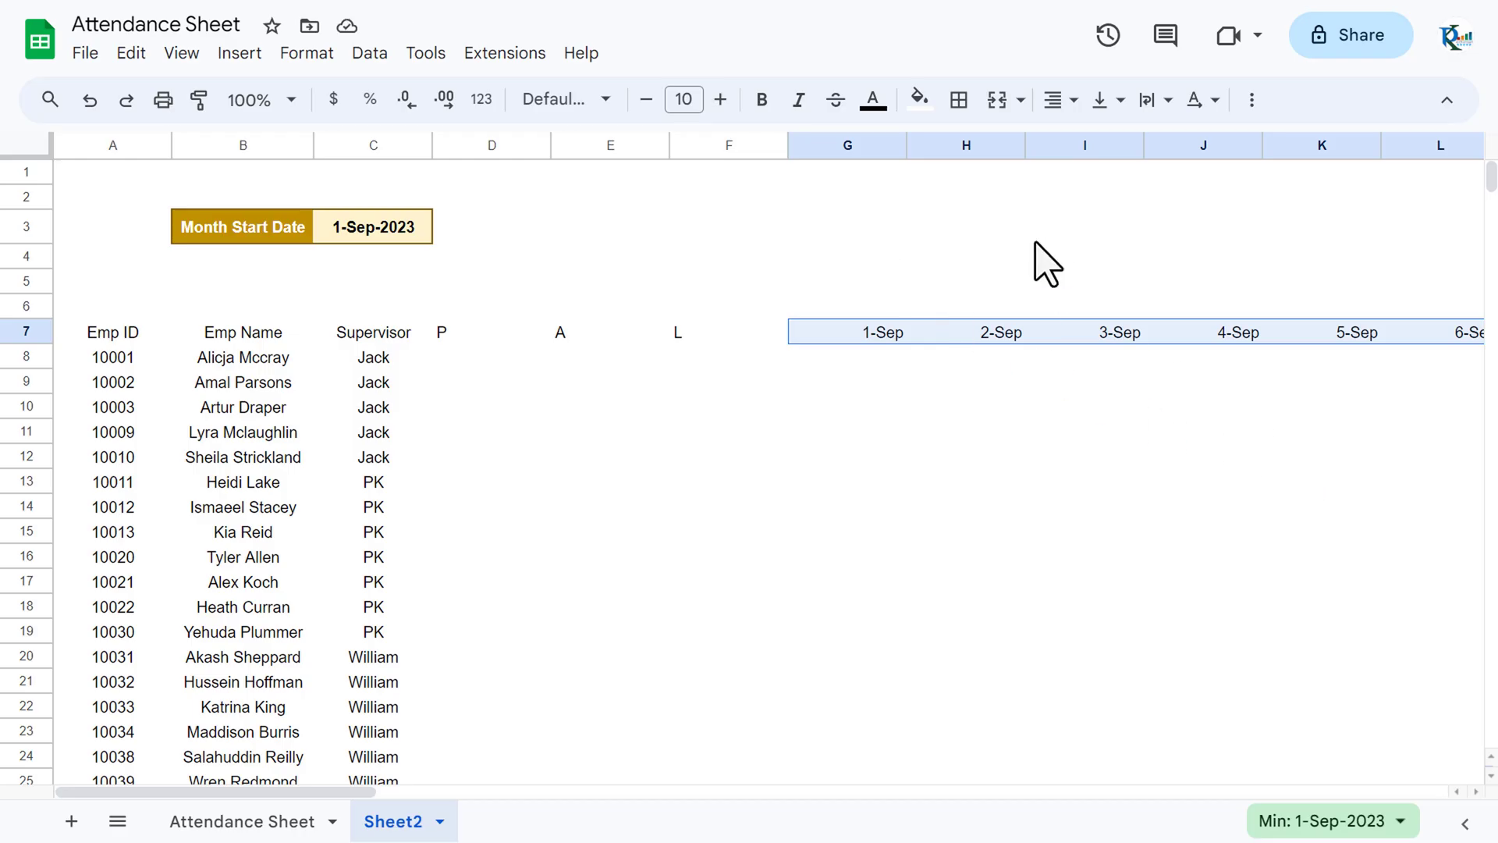
Step: Rotate the dates in row 7 to read vertically upward and narrow the date columns G to AK to fit them
left_click(1215, 101)
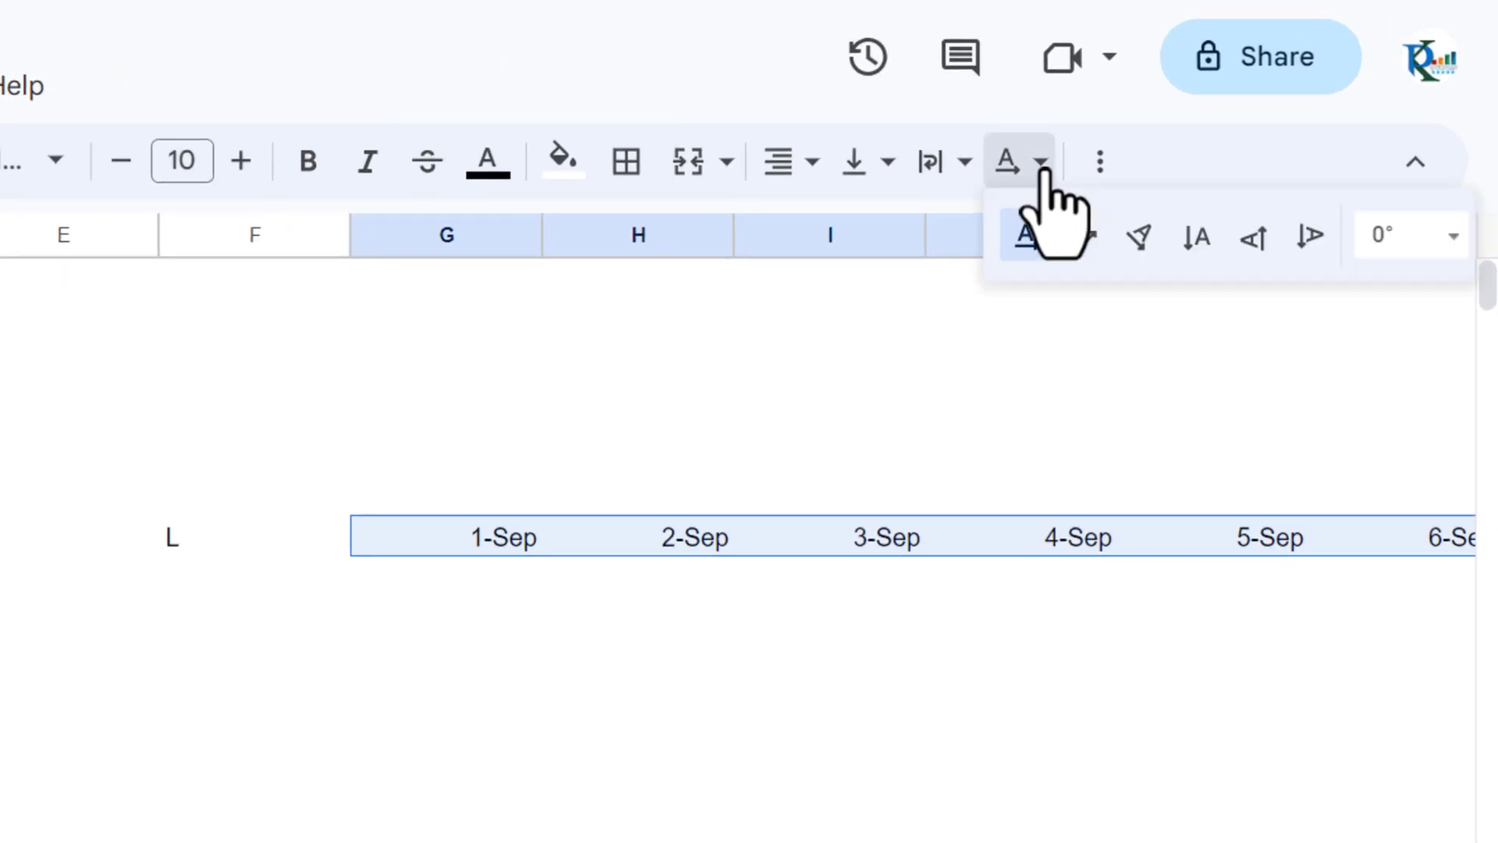
left_click(1253, 235)
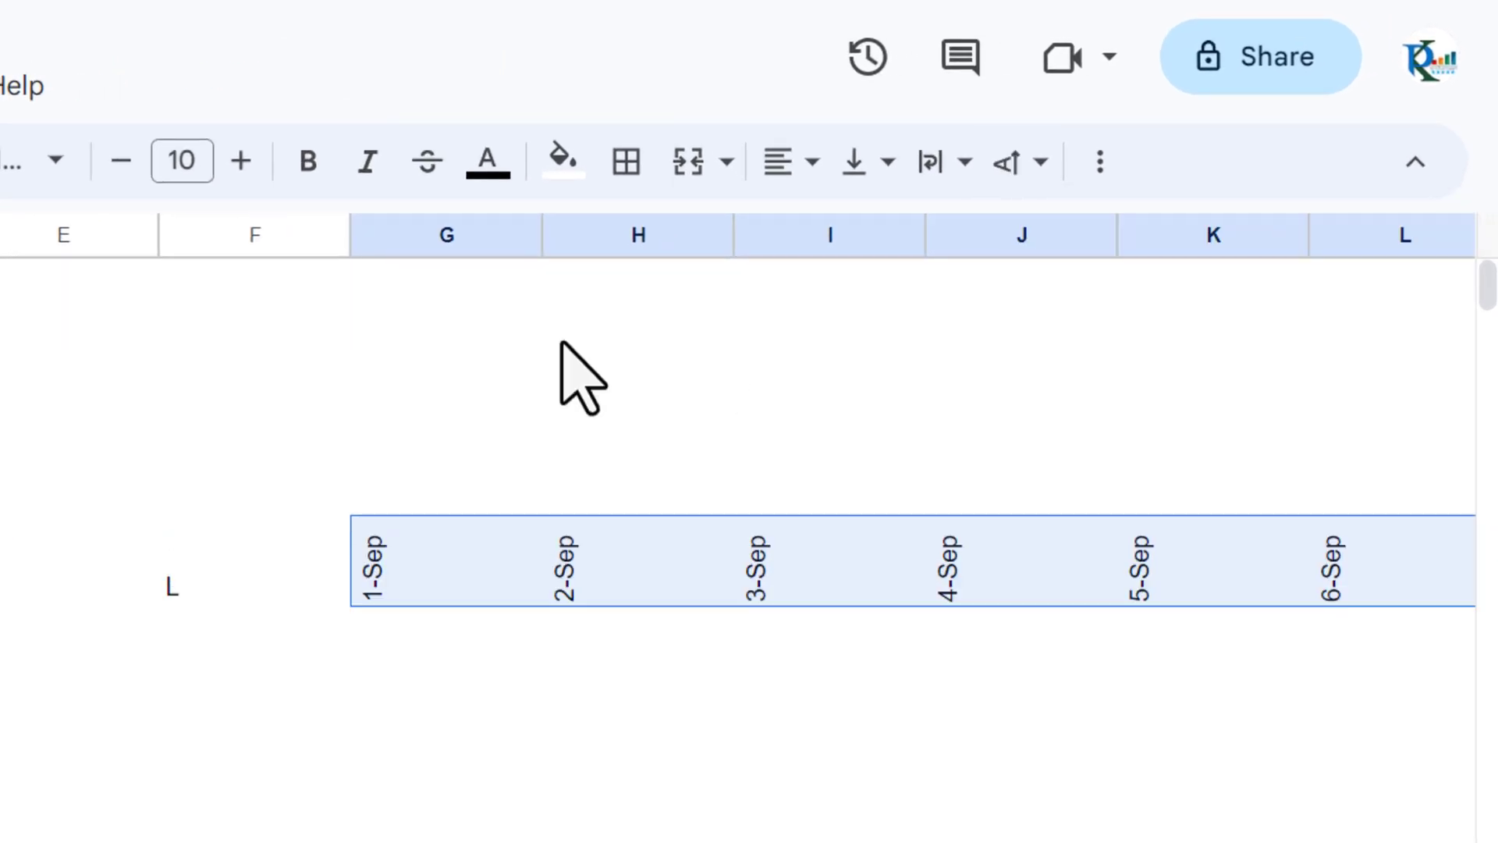
key("ctrl+shift+Down")
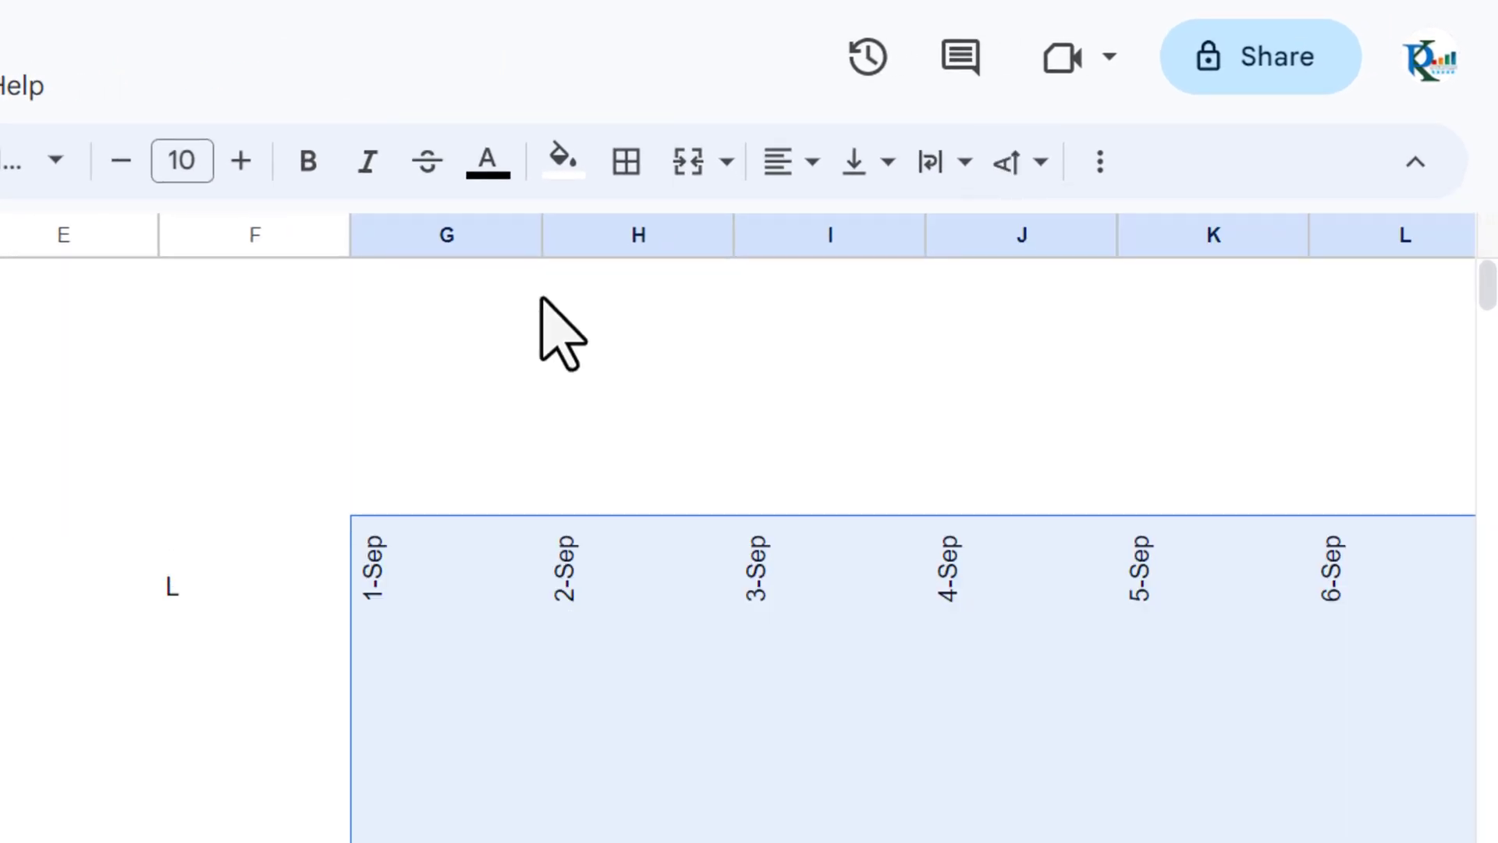
key("ctrl+space")
left_click_drag(545, 239, 453, 234)
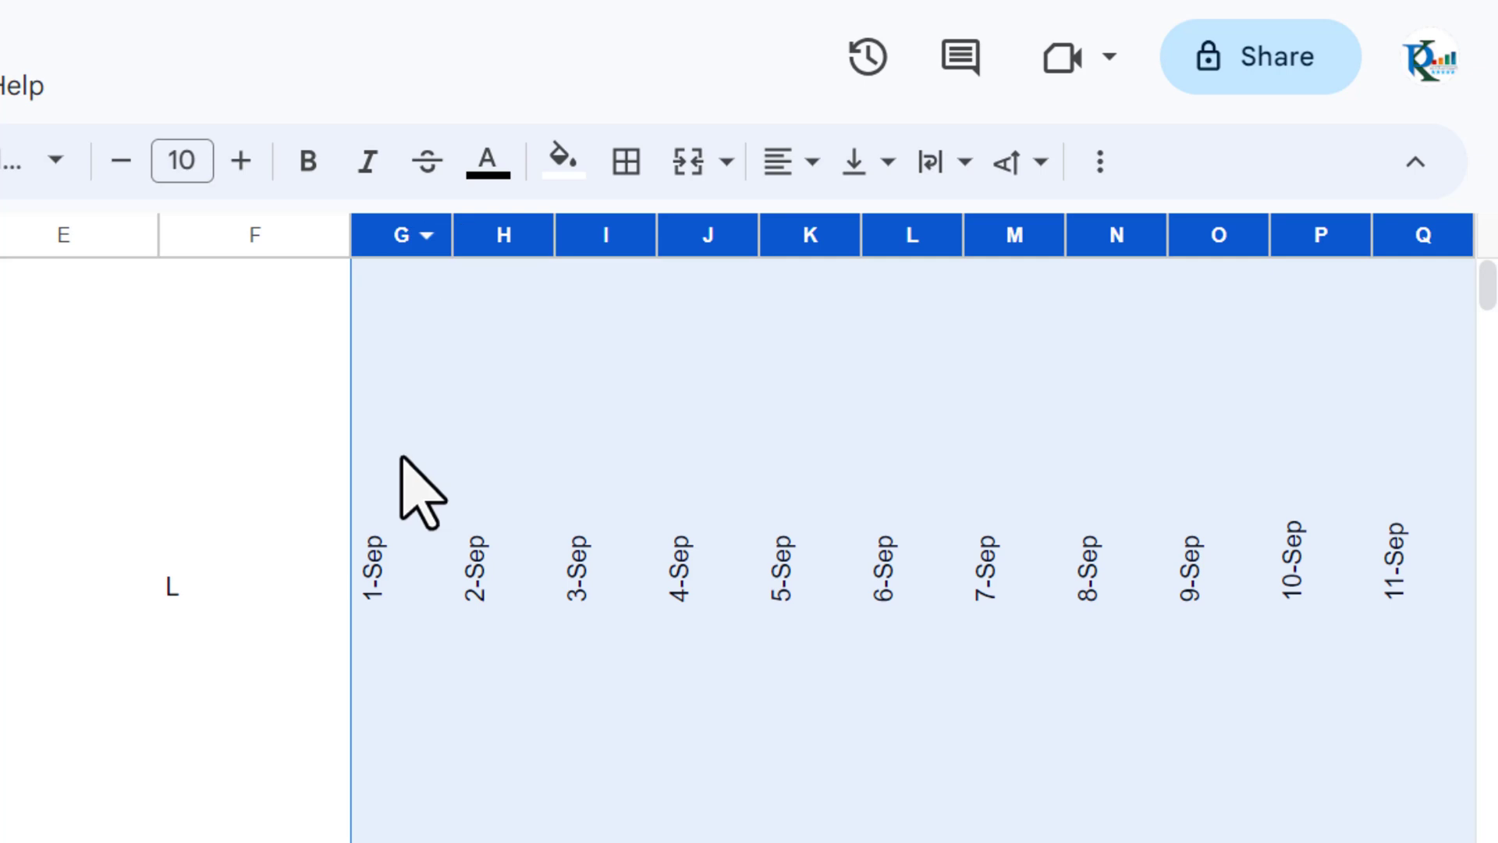
Step: Narrow columns D to F, which hold the P, A and L headers, to roughly the width of the date columns
left_click_drag(49, 616, 10, 570)
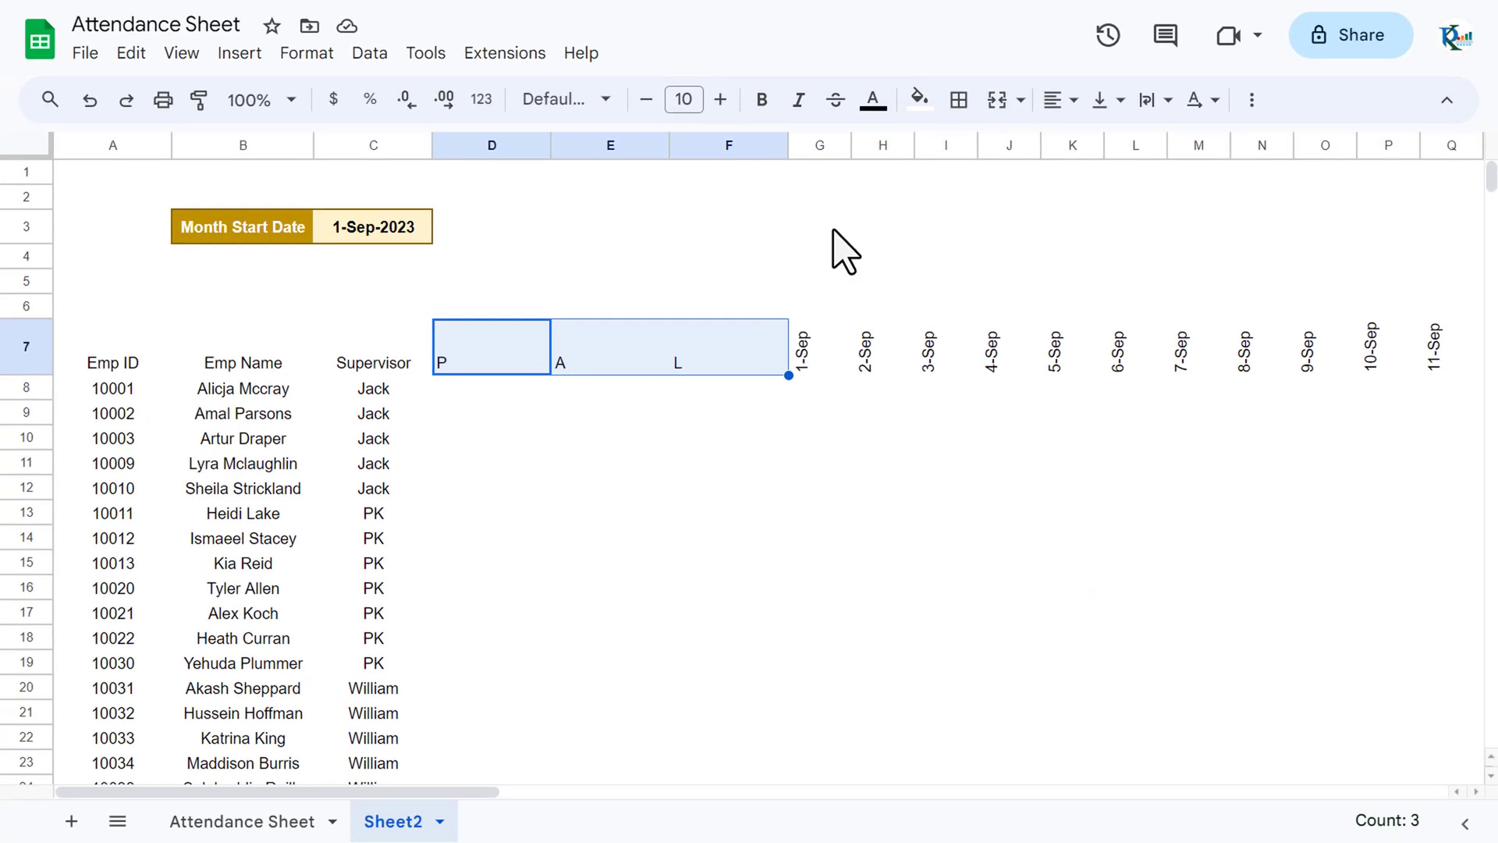
key("ctrl+space")
left_click_drag(788, 147, 733, 147)
key("ctrl+space")
Step: Fill the header row A7:AK7 with dark cornflower blue 2 and set its text color to white
left_click(134, 359)
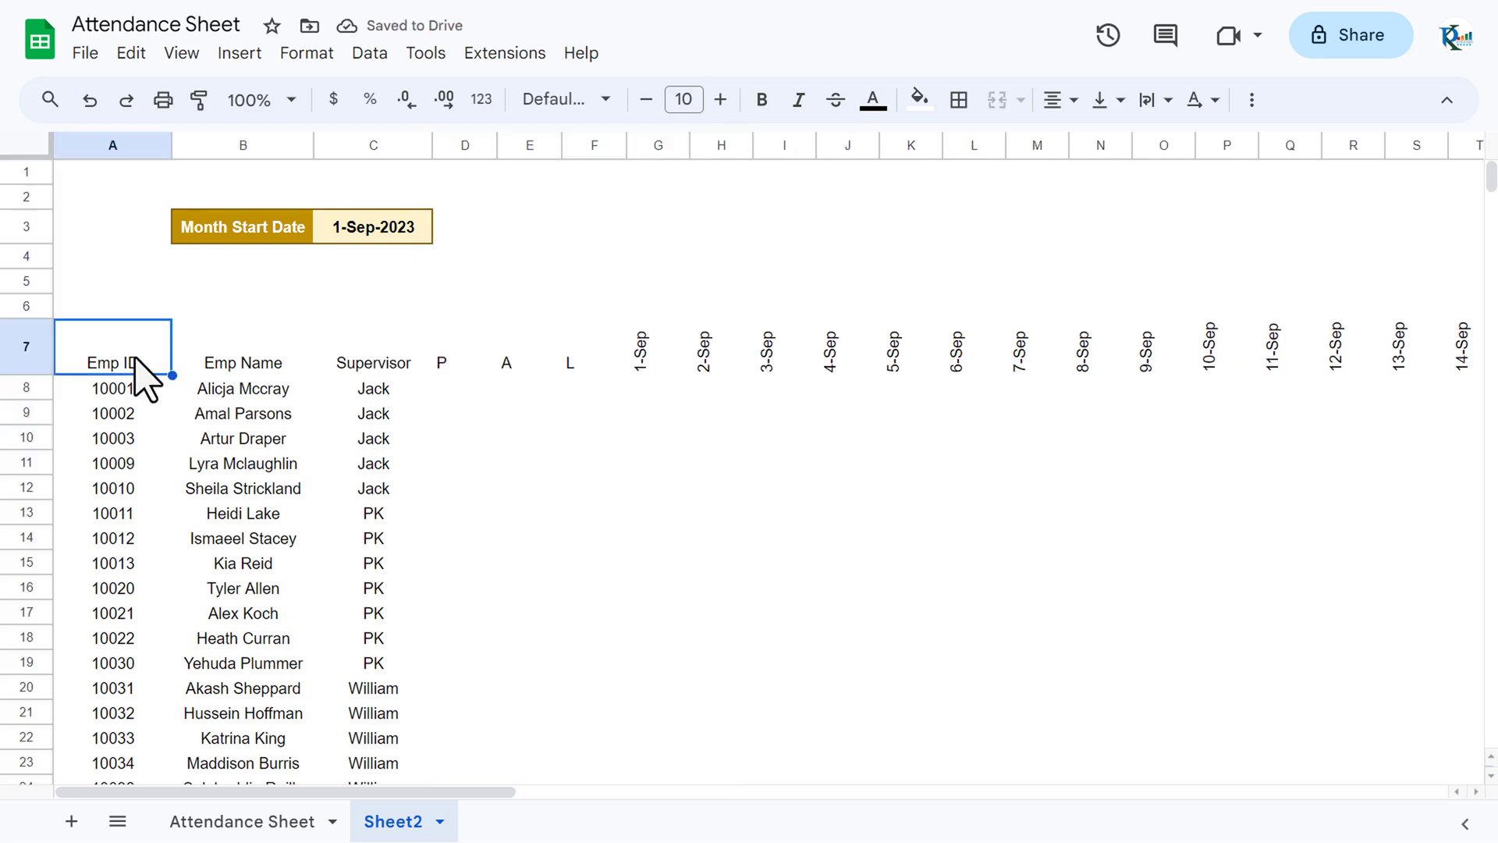
key("ctrl+shift+Right")
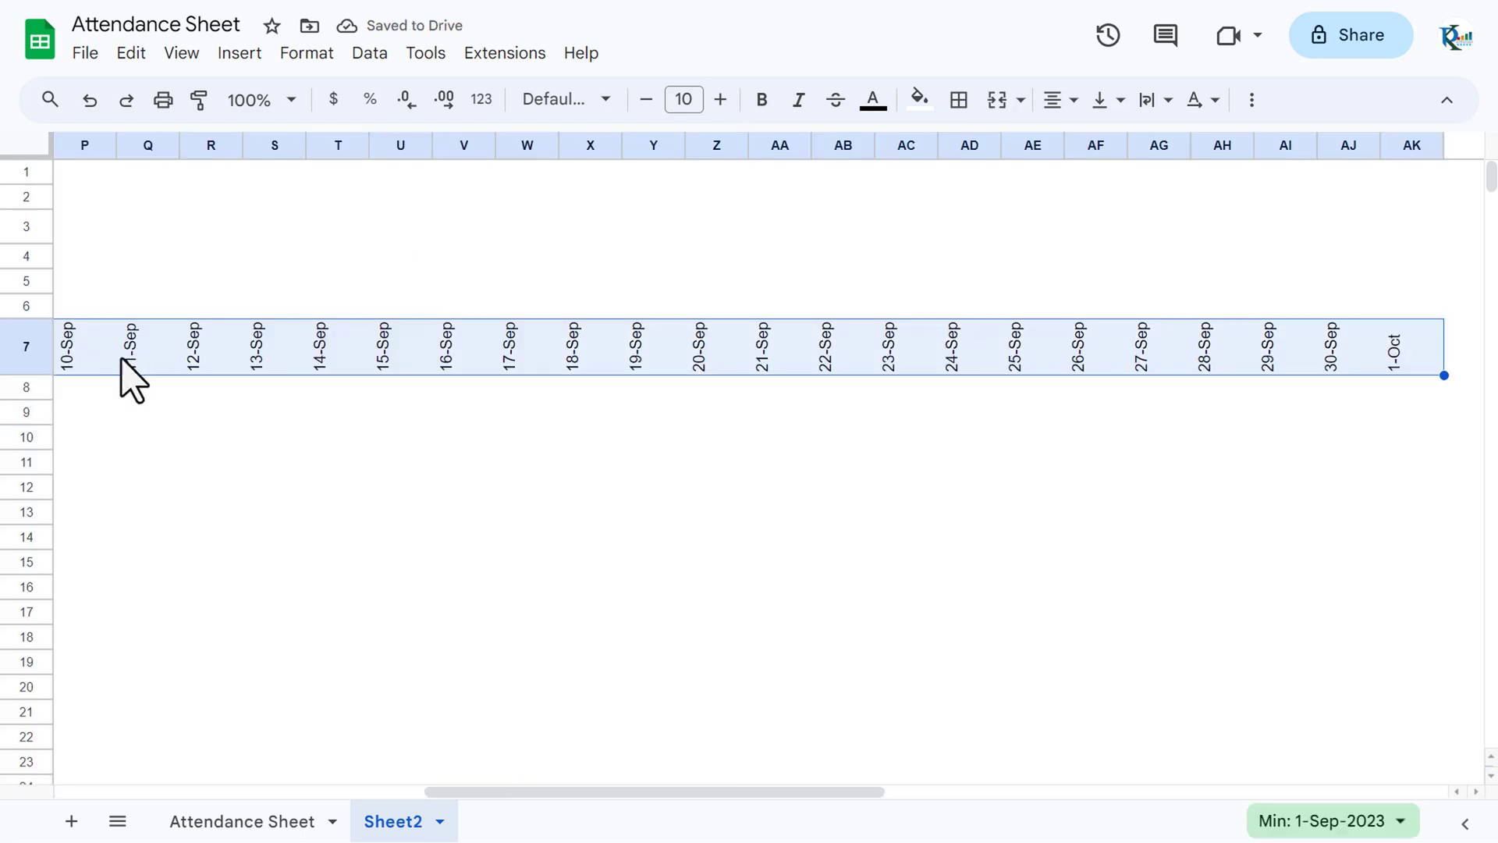
left_click(920, 98)
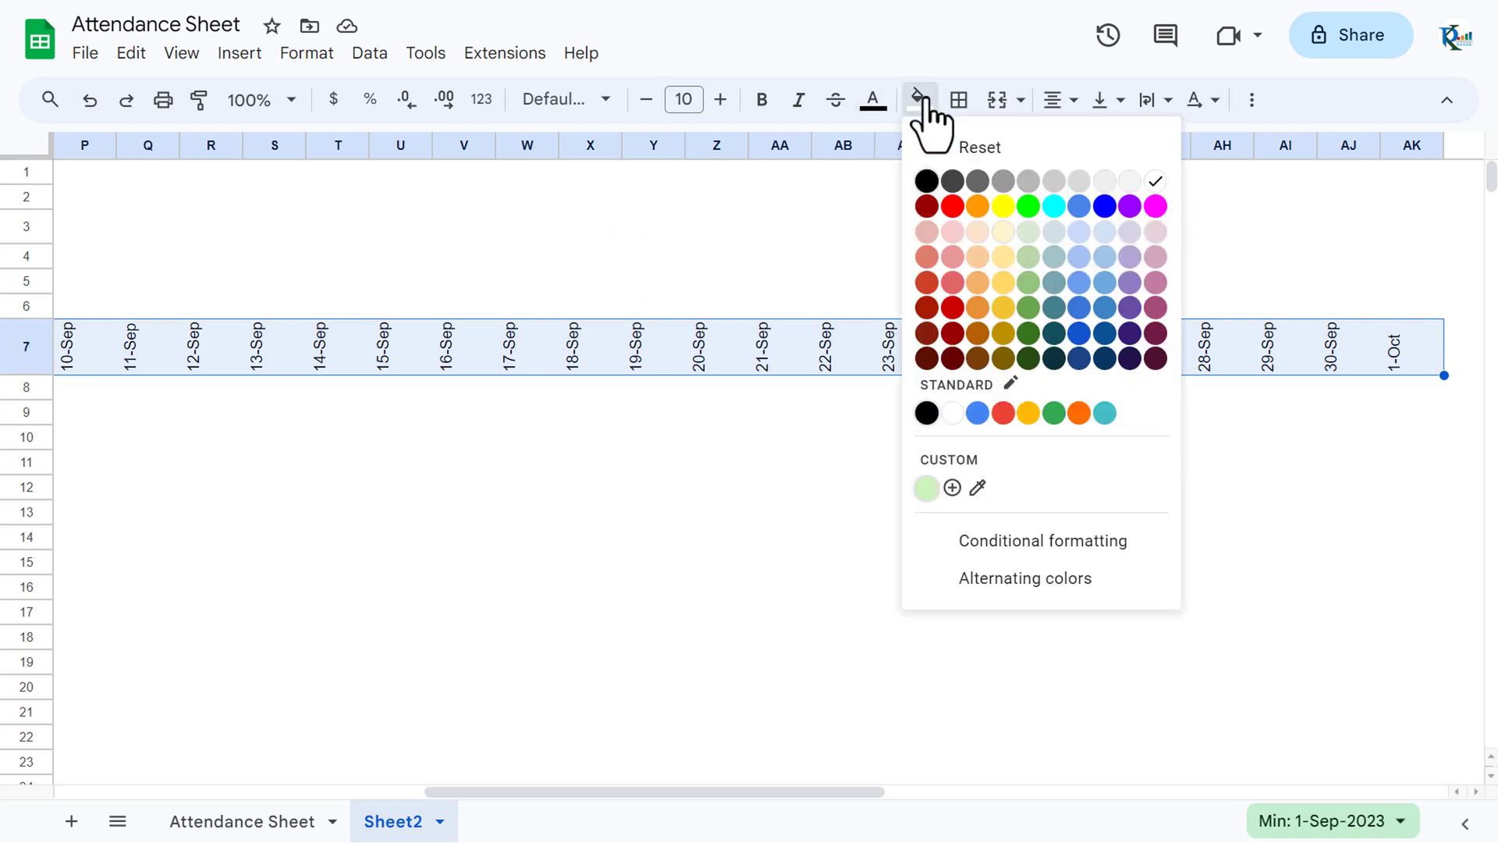
left_click(1082, 310)
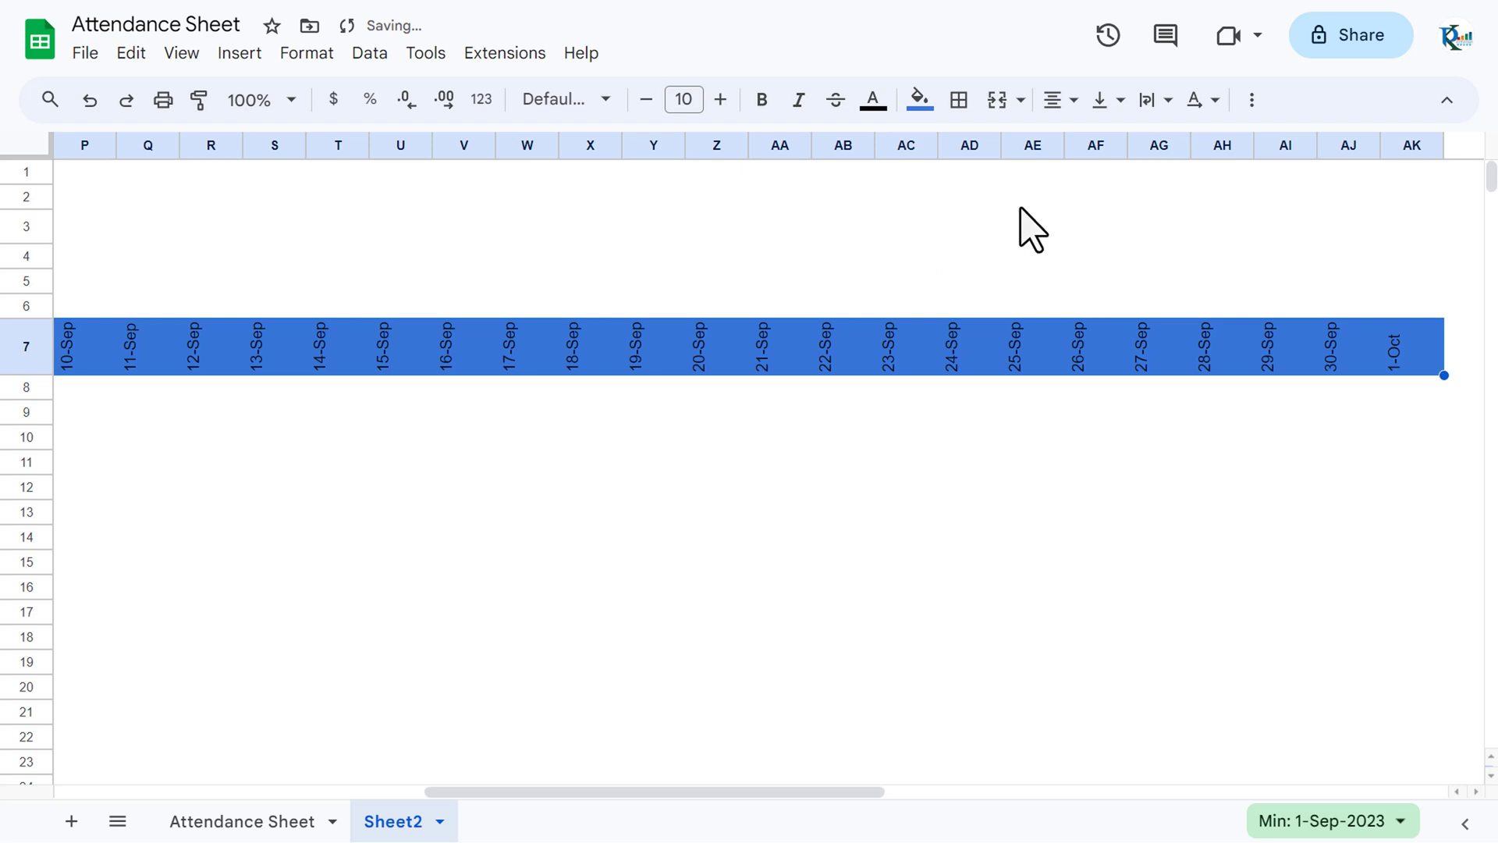
left_click(922, 100)
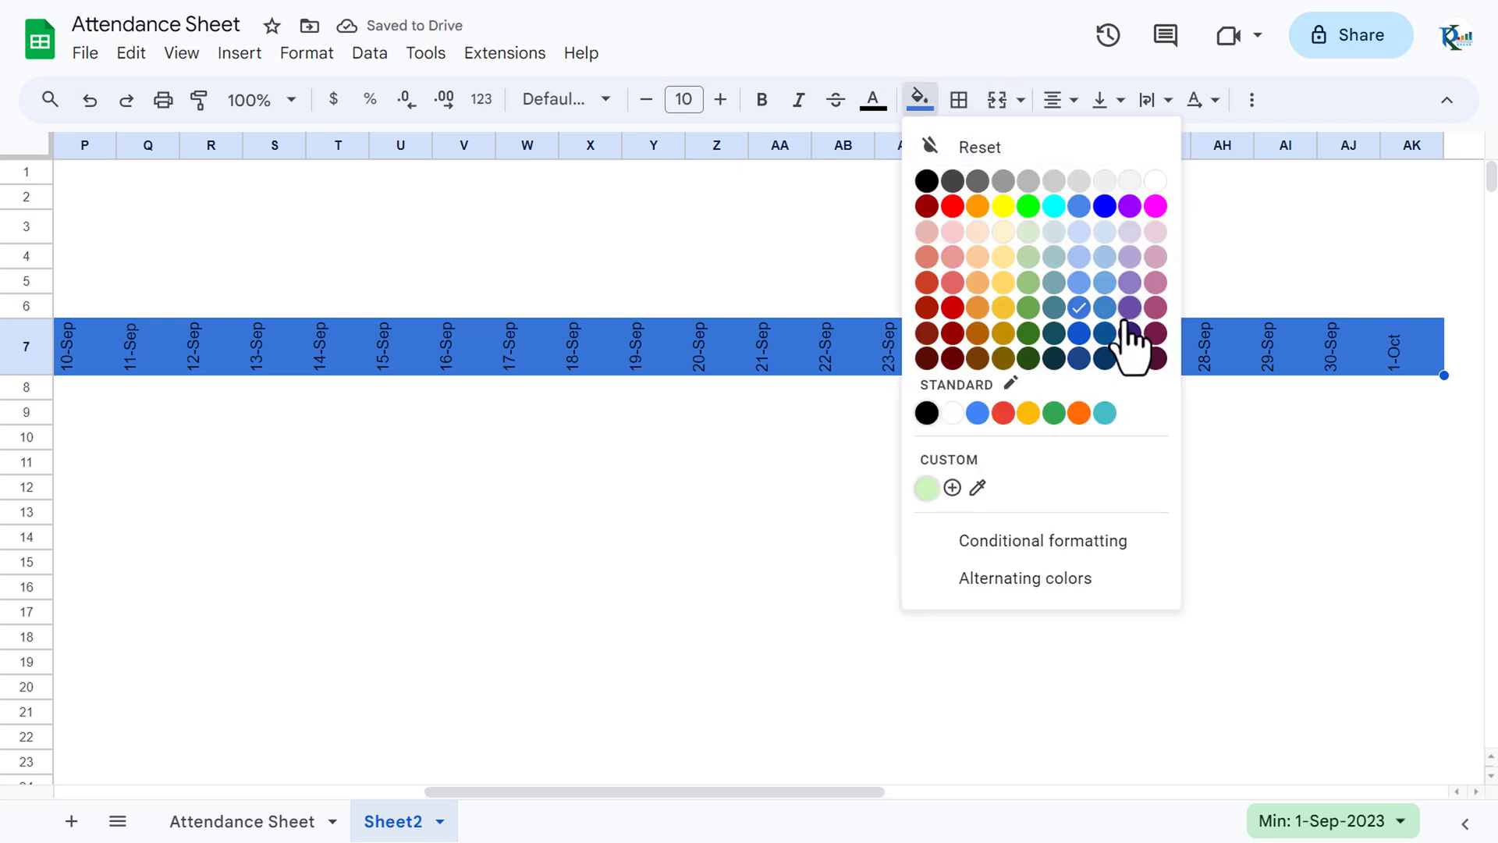
left_click(1079, 334)
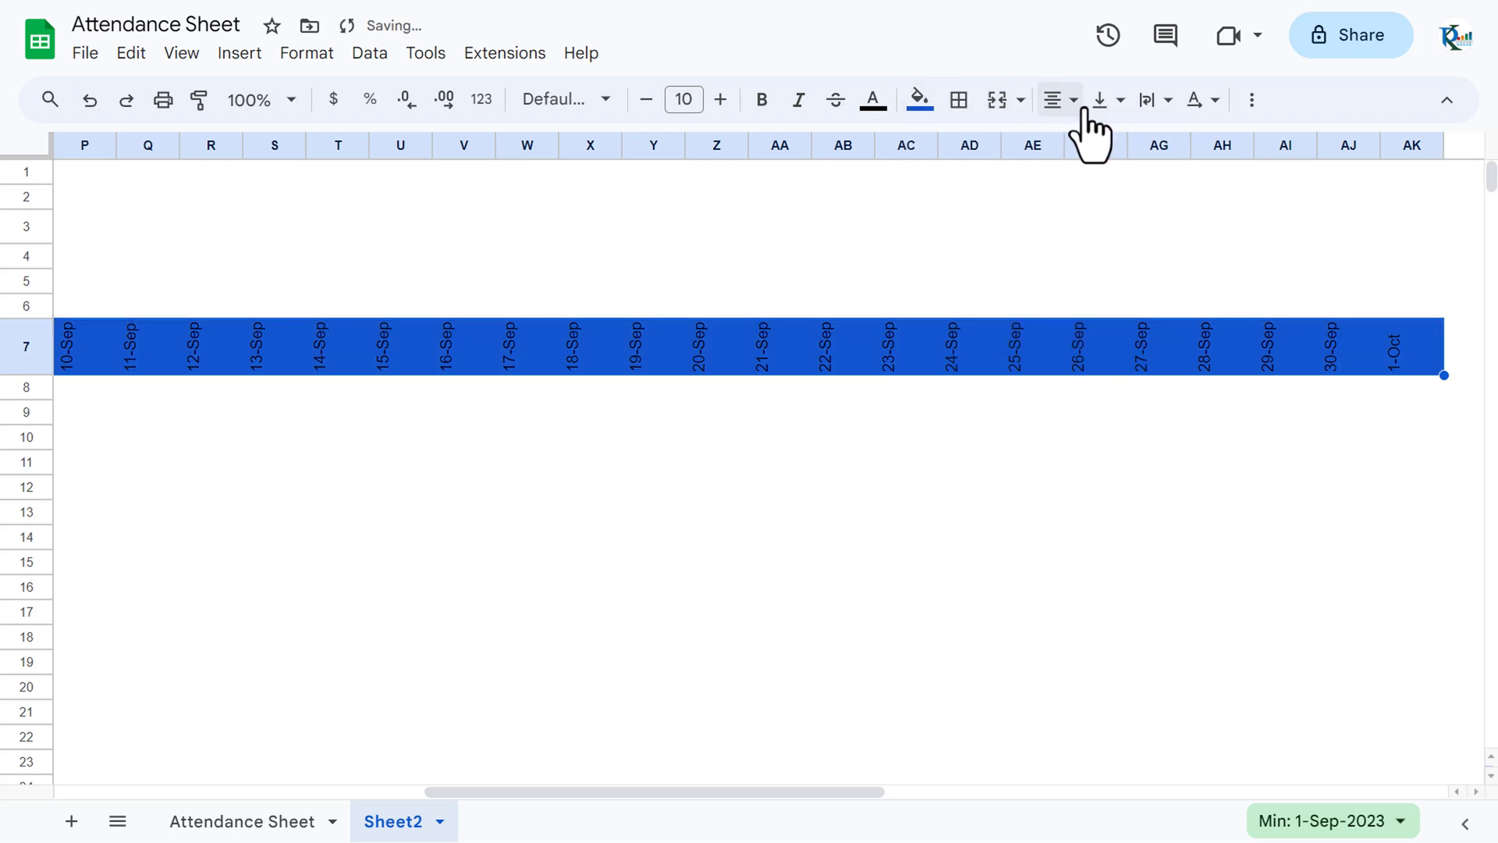
left_click(873, 103)
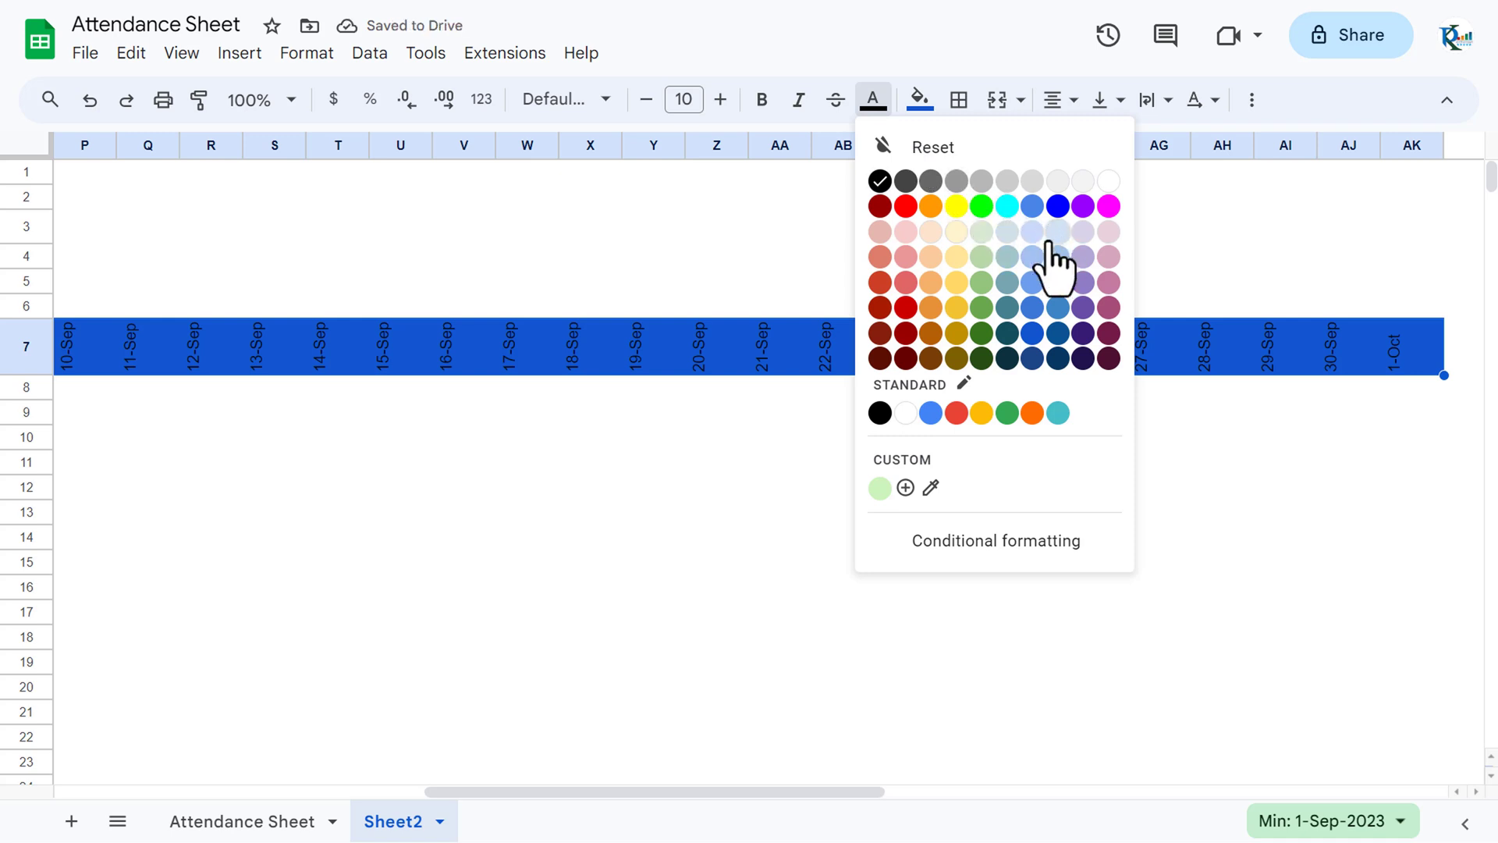
left_click(1108, 181)
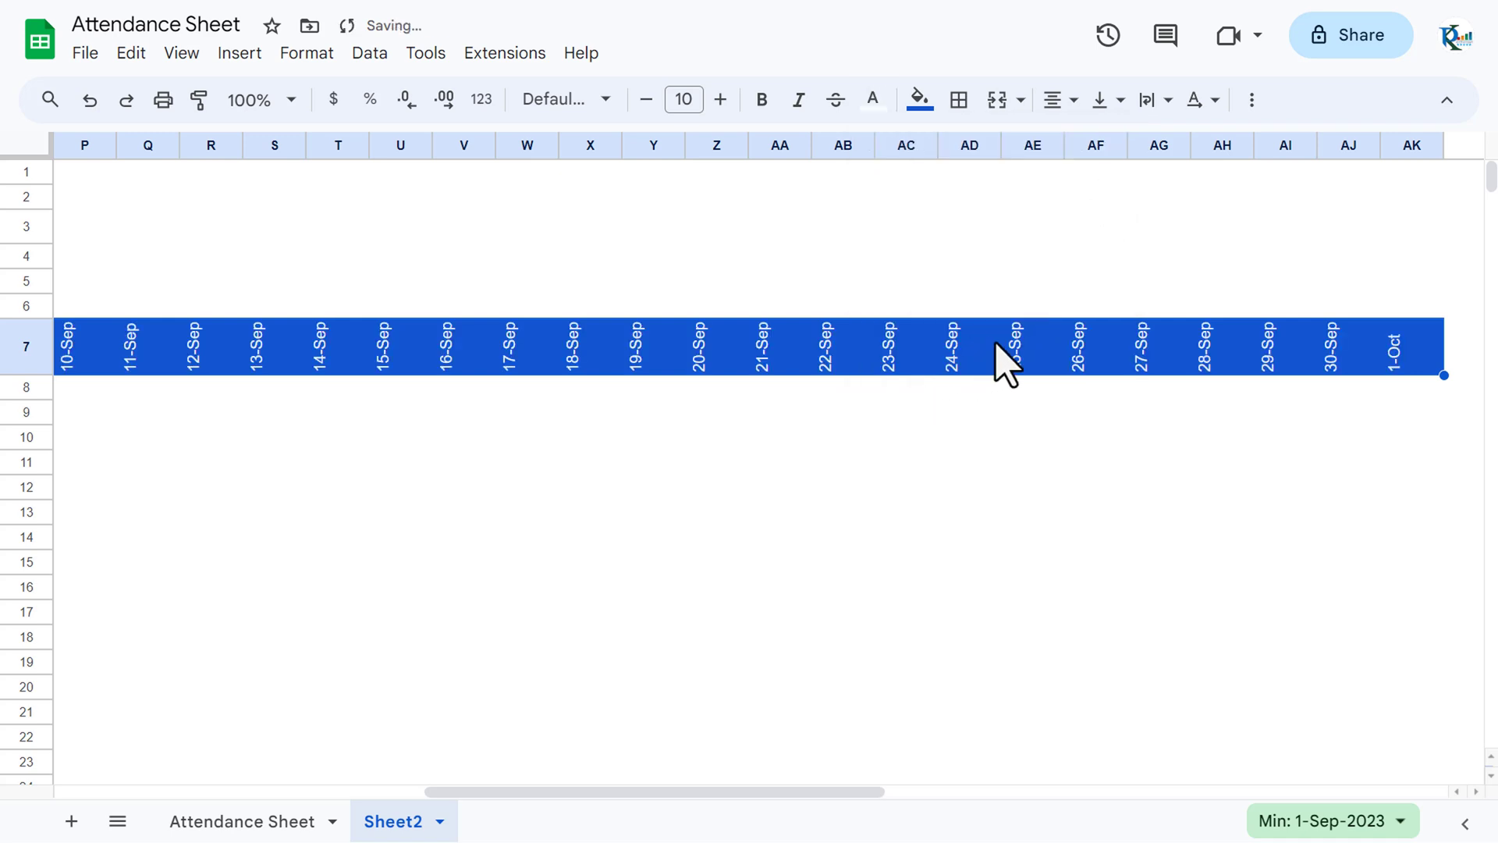
Step: Apply all borders in light cornflower blue 3 to the whole attendance table, A7:AK26
key("Home")
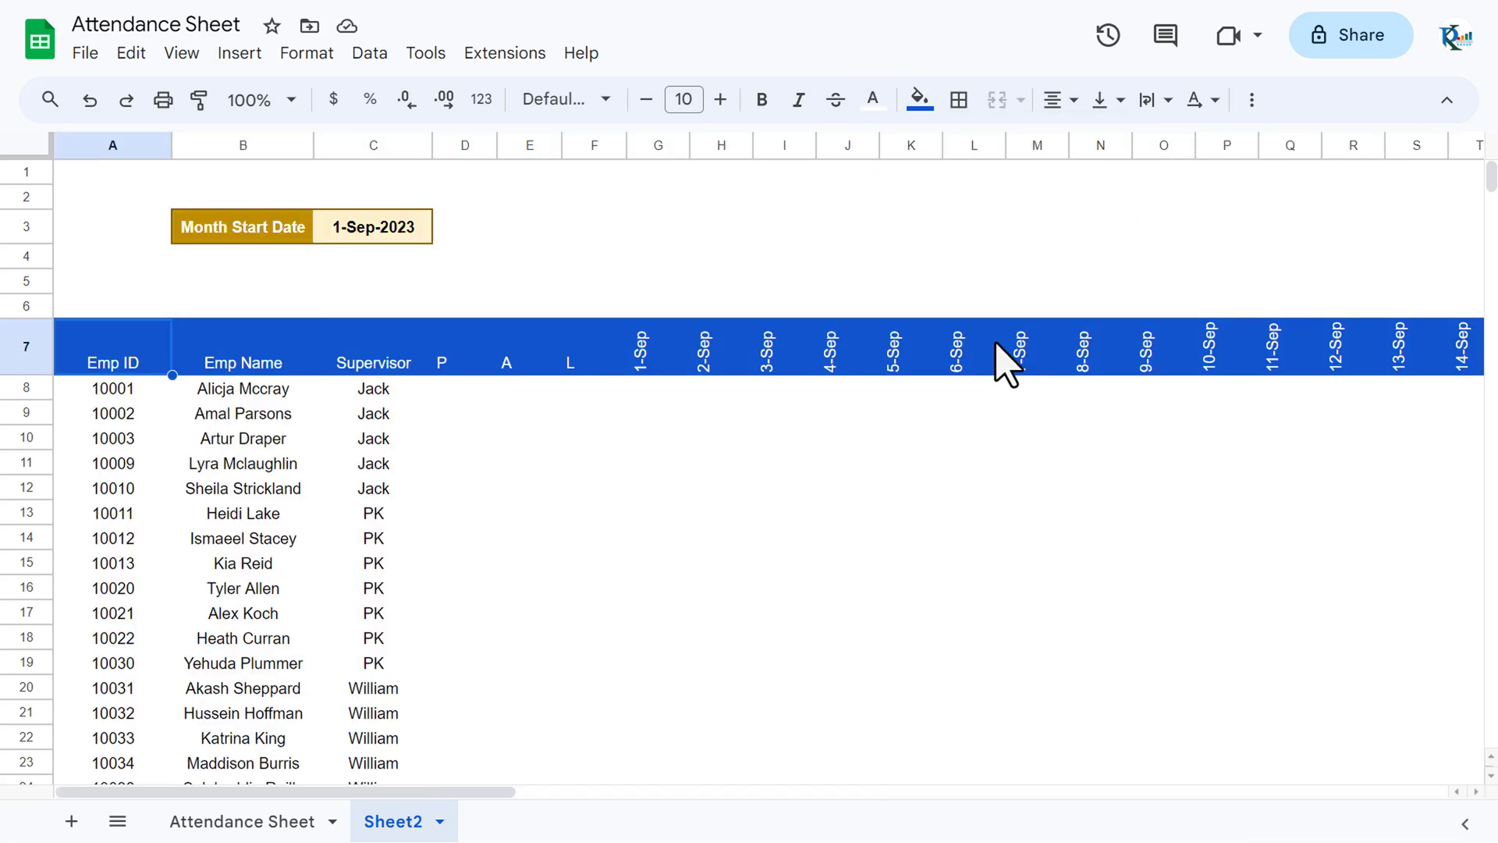
key("Down")
key("ctrl+shift+End")
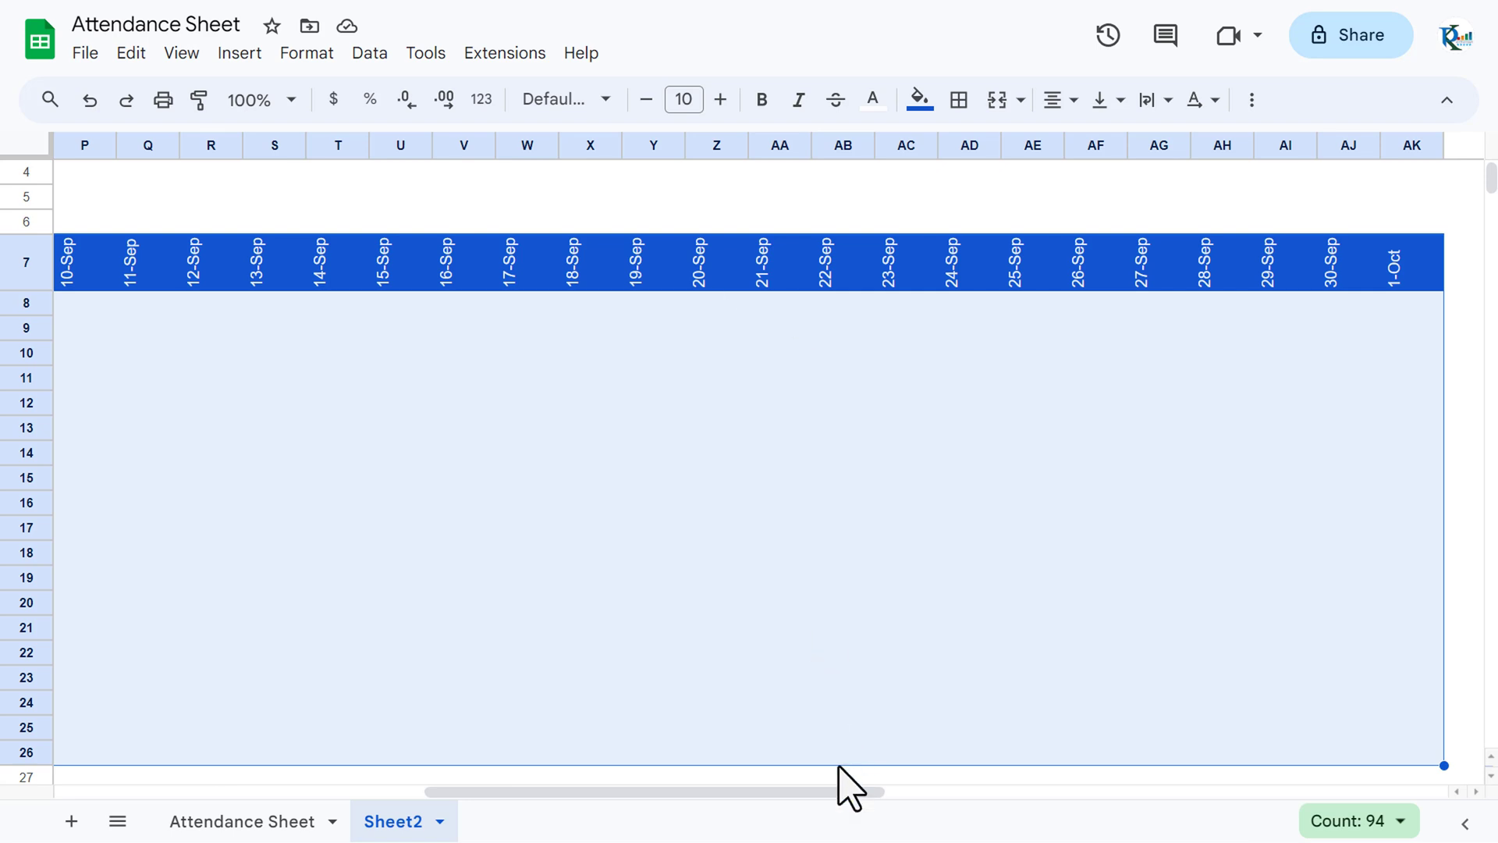
left_click_drag(825, 791, 251, 806)
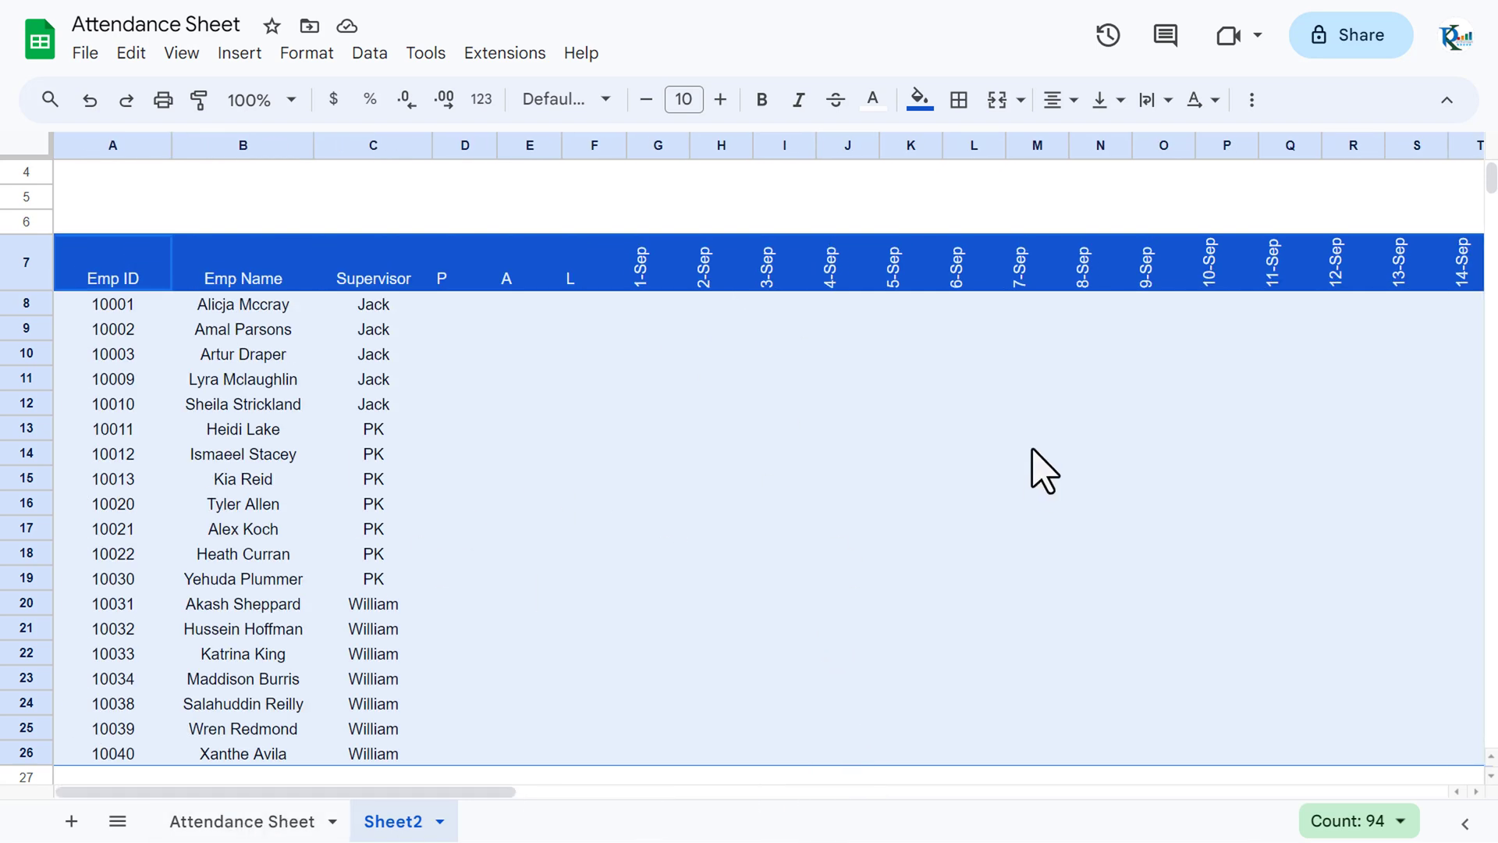
left_click(960, 99)
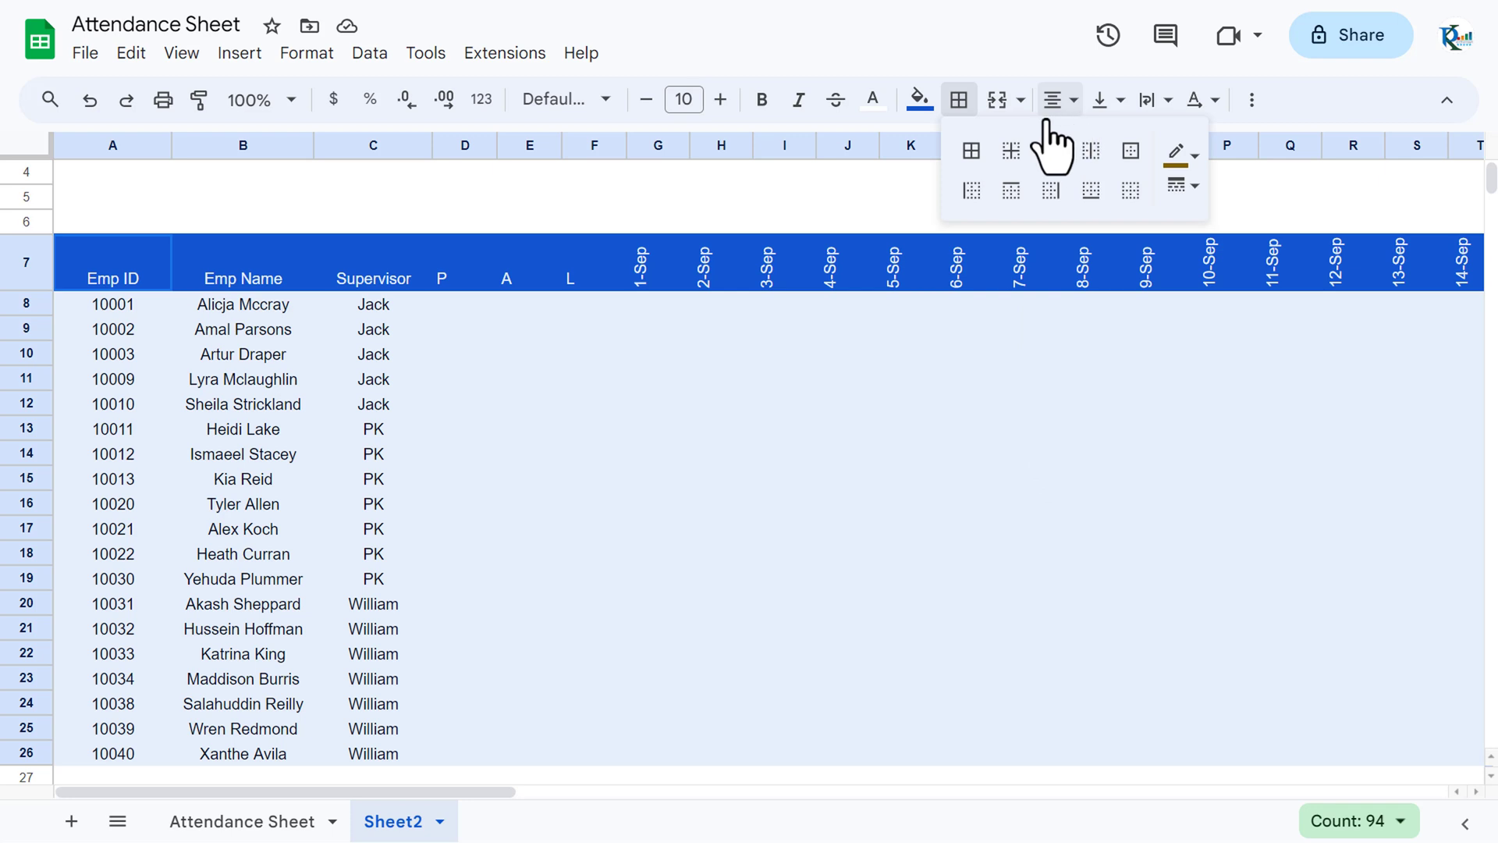
left_click(1196, 153)
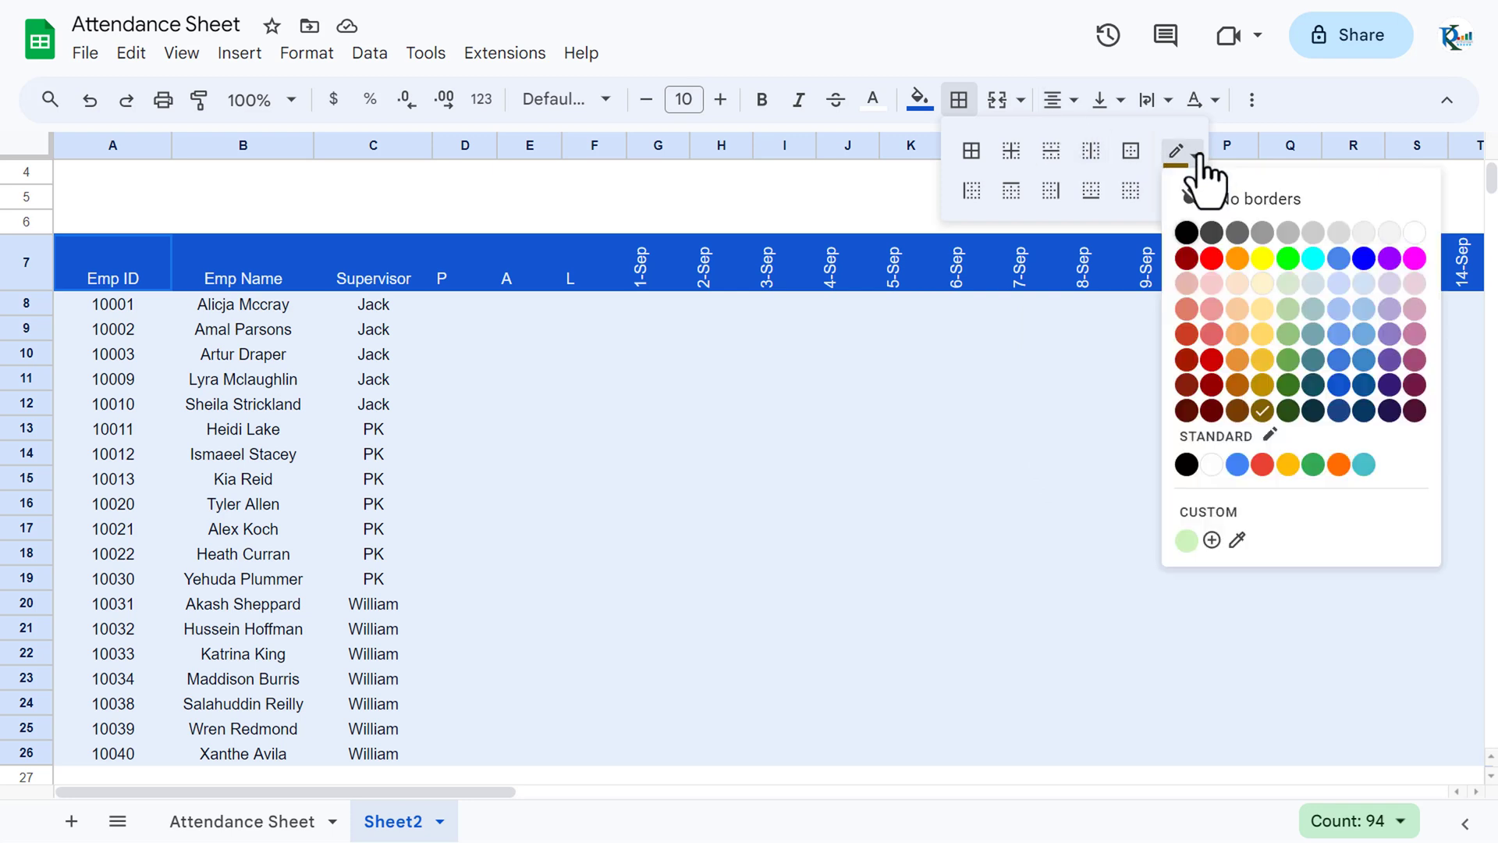
left_click(1344, 287)
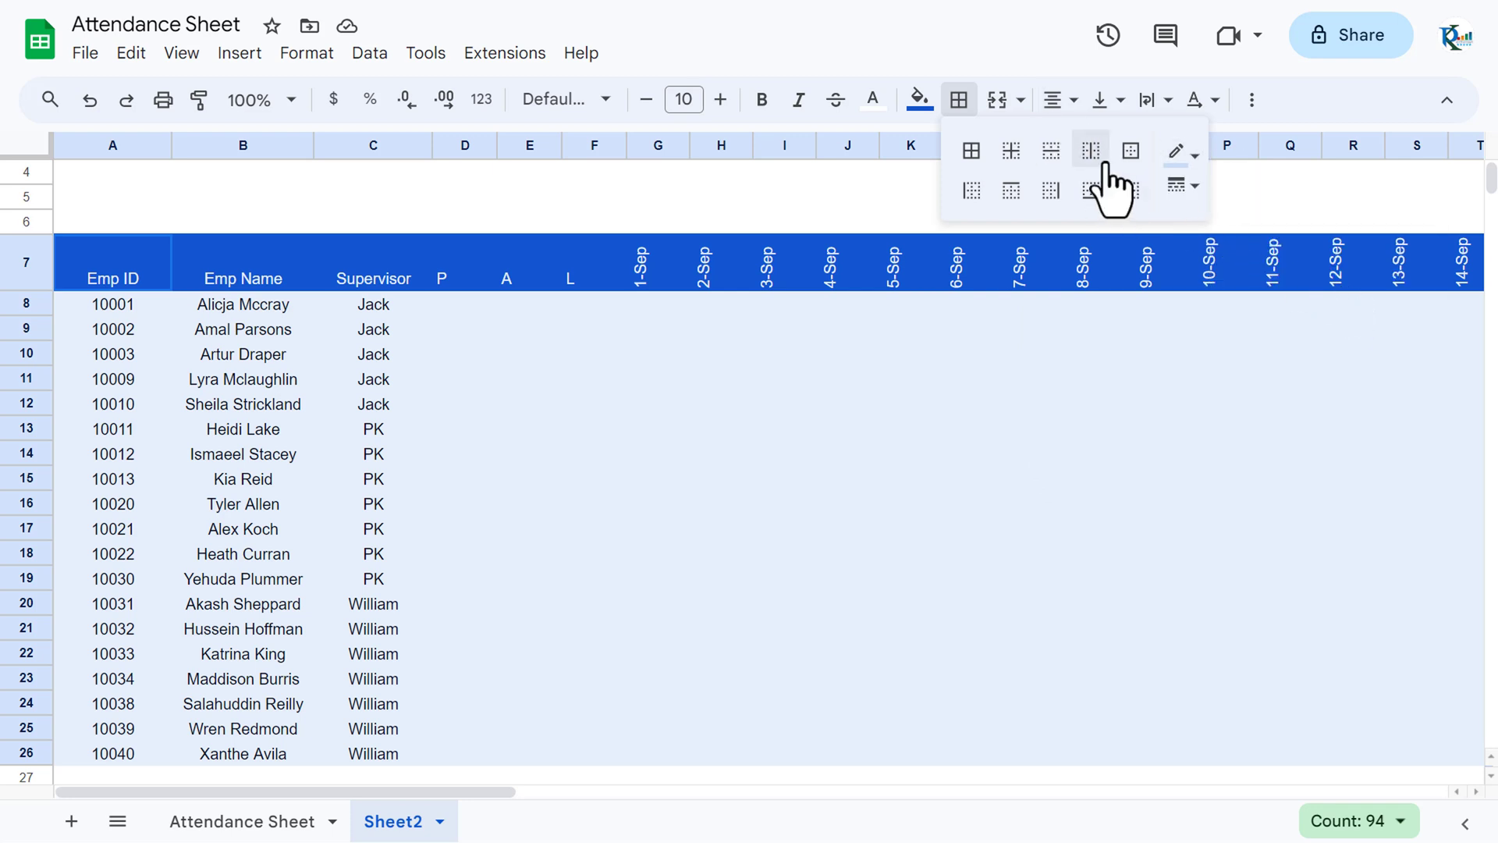
left_click(971, 152)
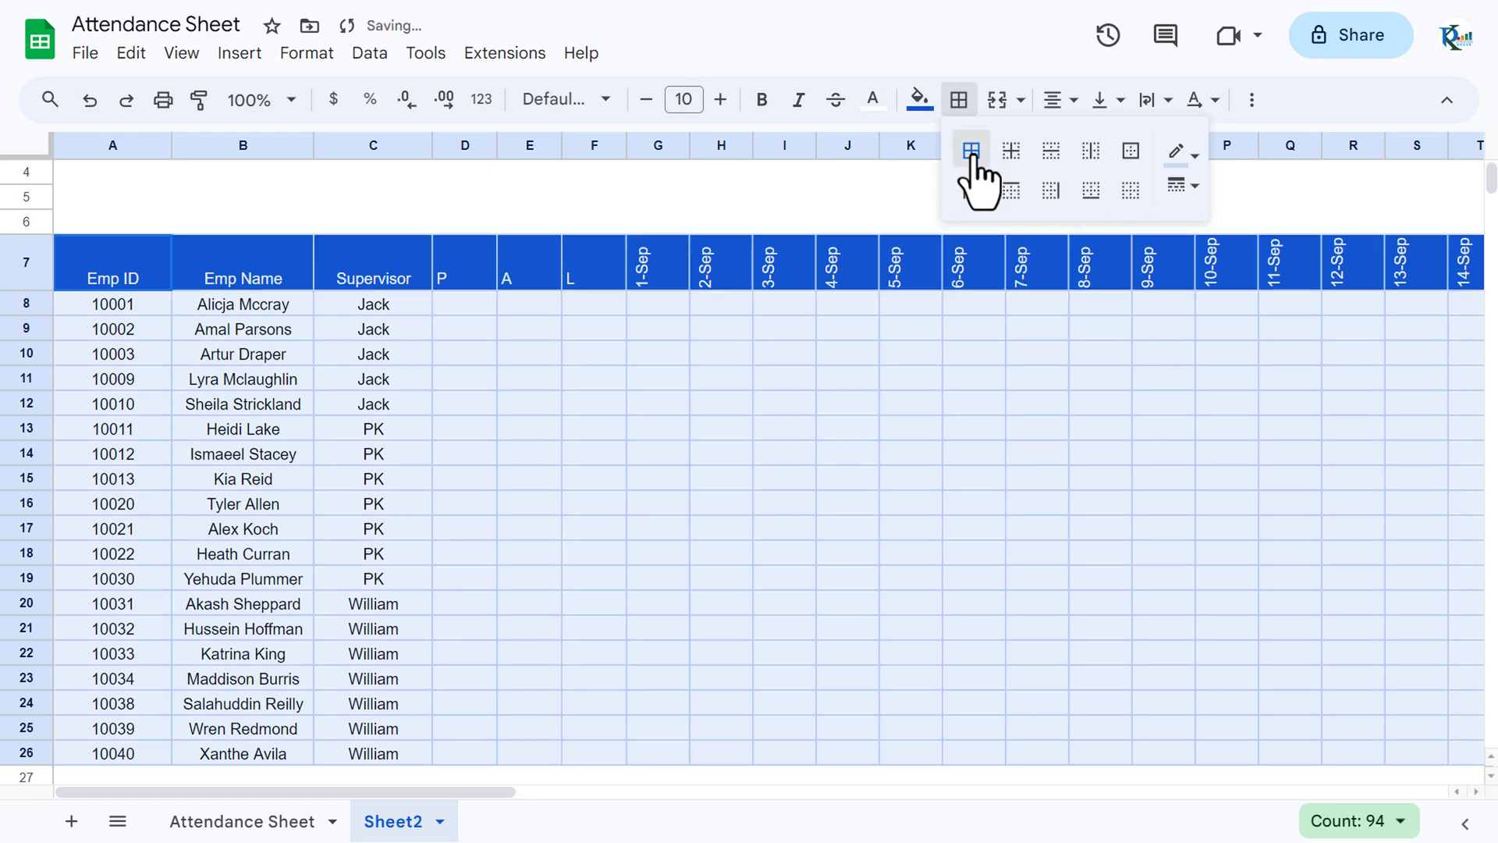
Step: Center the contents of the attendance table A7:AK26 horizontally and align them to the middle vertically
left_click(1071, 100)
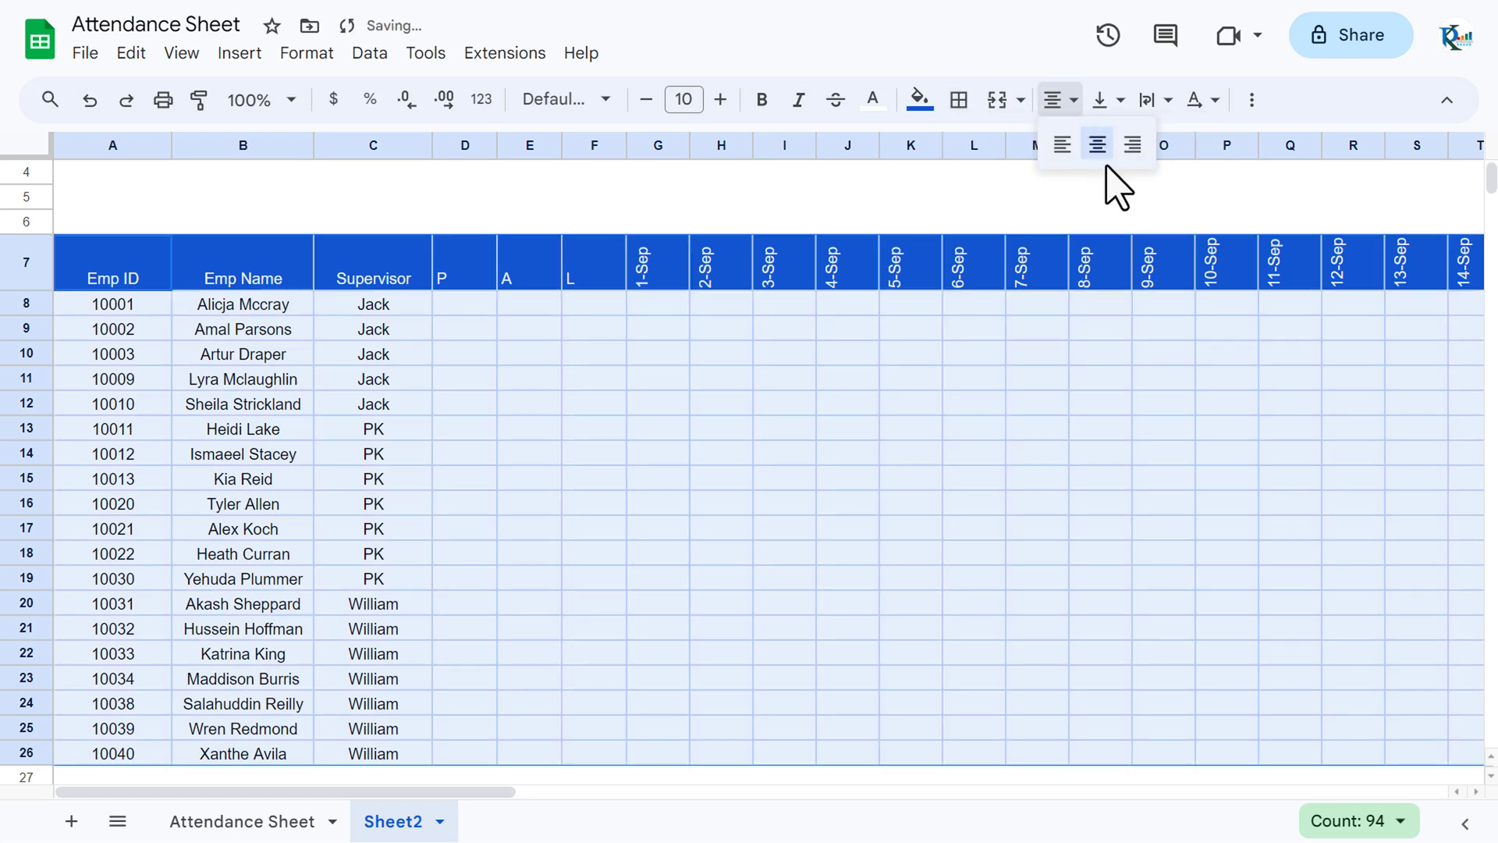
left_click(1098, 147)
left_click(1055, 100)
left_click(1098, 147)
left_click(1121, 102)
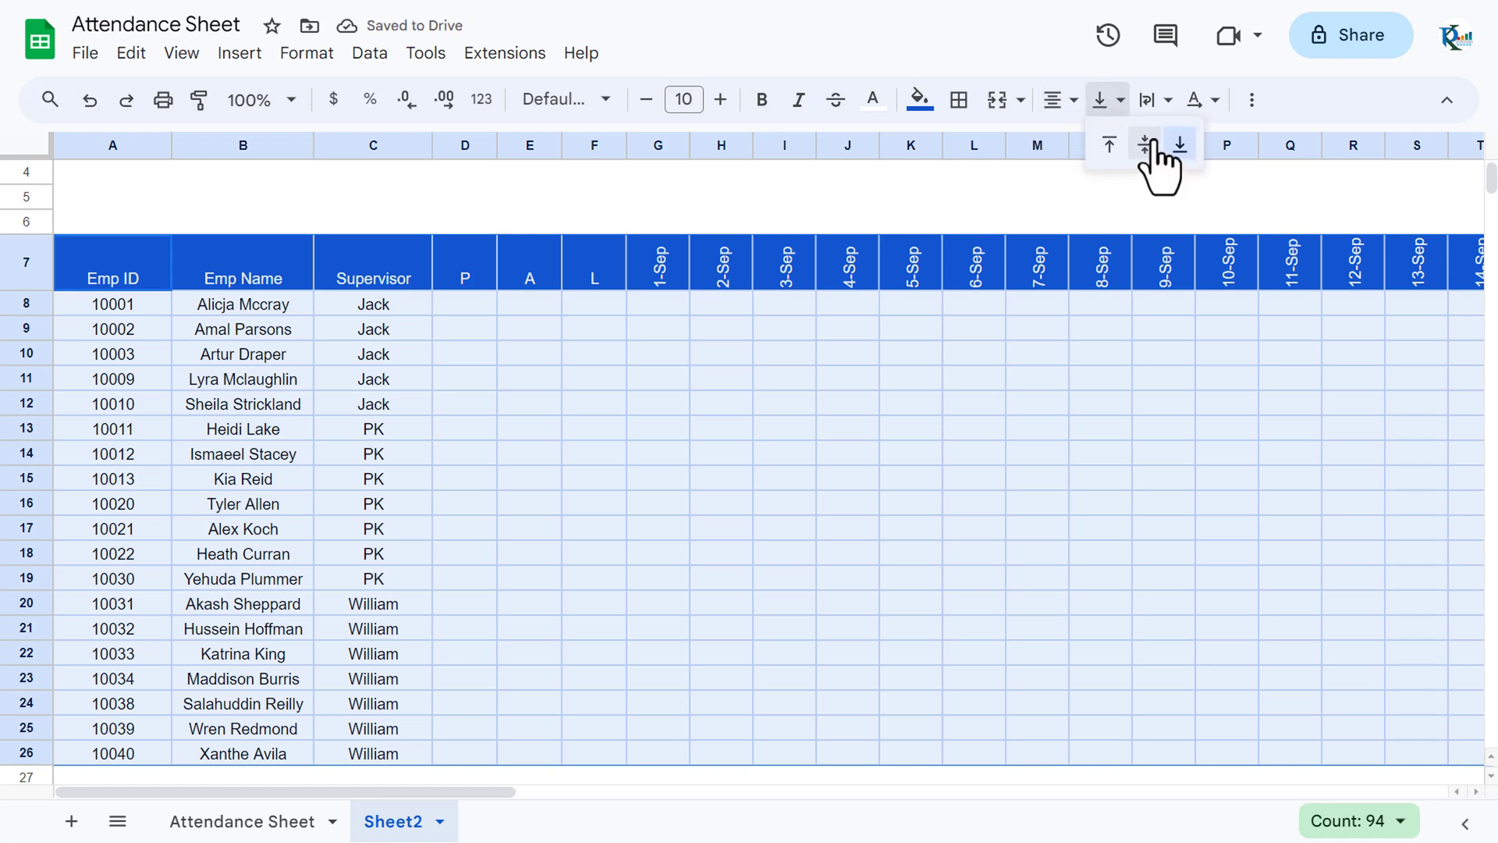
left_click(1147, 147)
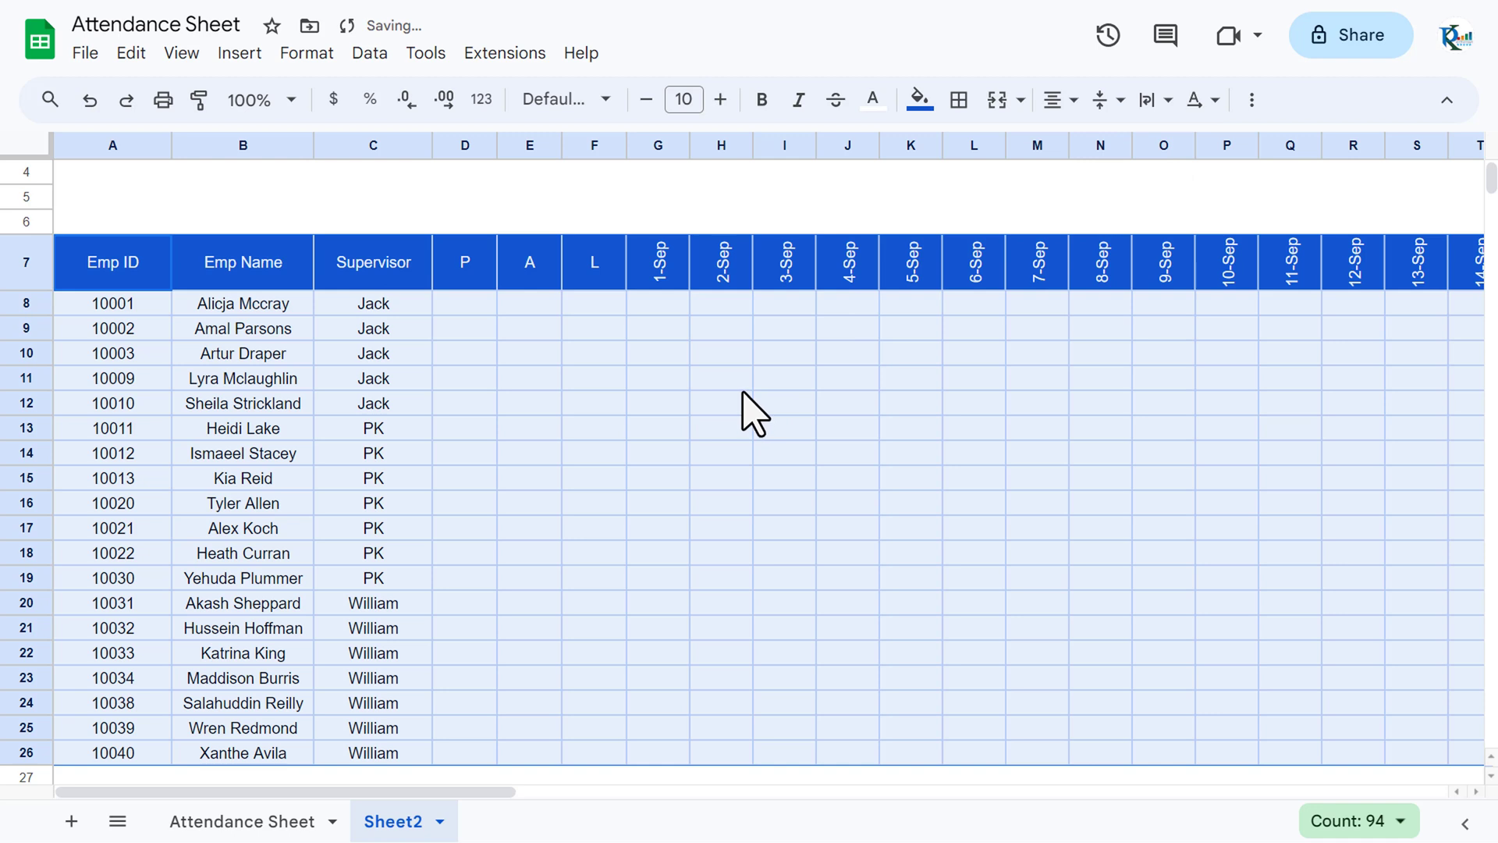
left_click(720, 353)
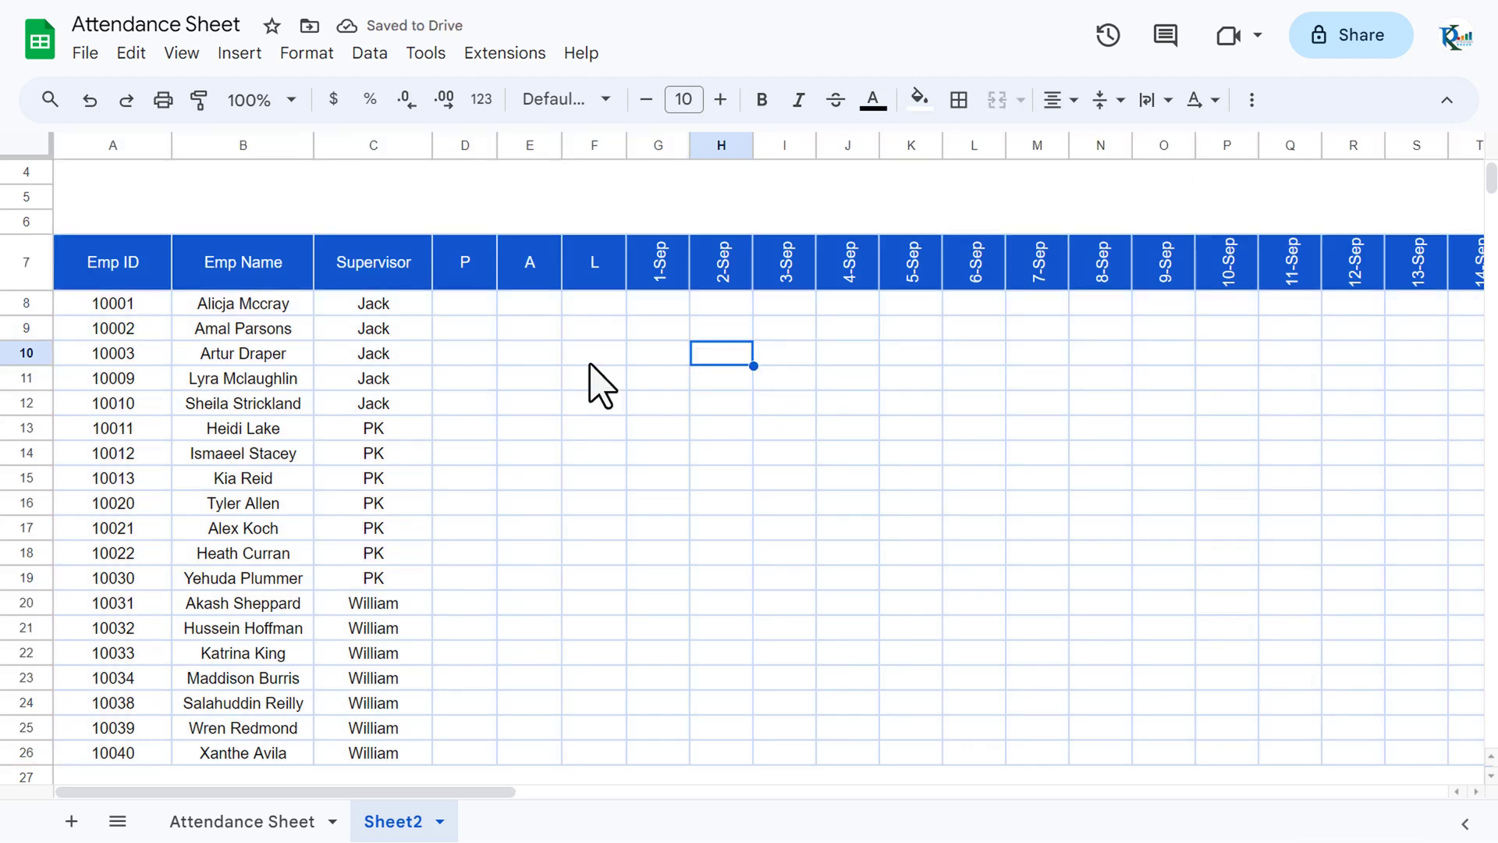
Step: Fill the P header cell D7 with light green 1
key("Up")
key("Up")
key("Up")
key("Left")
key("Left")
key("Left")
key("Left")
left_click(544, 272)
left_click(588, 268)
left_click(484, 267)
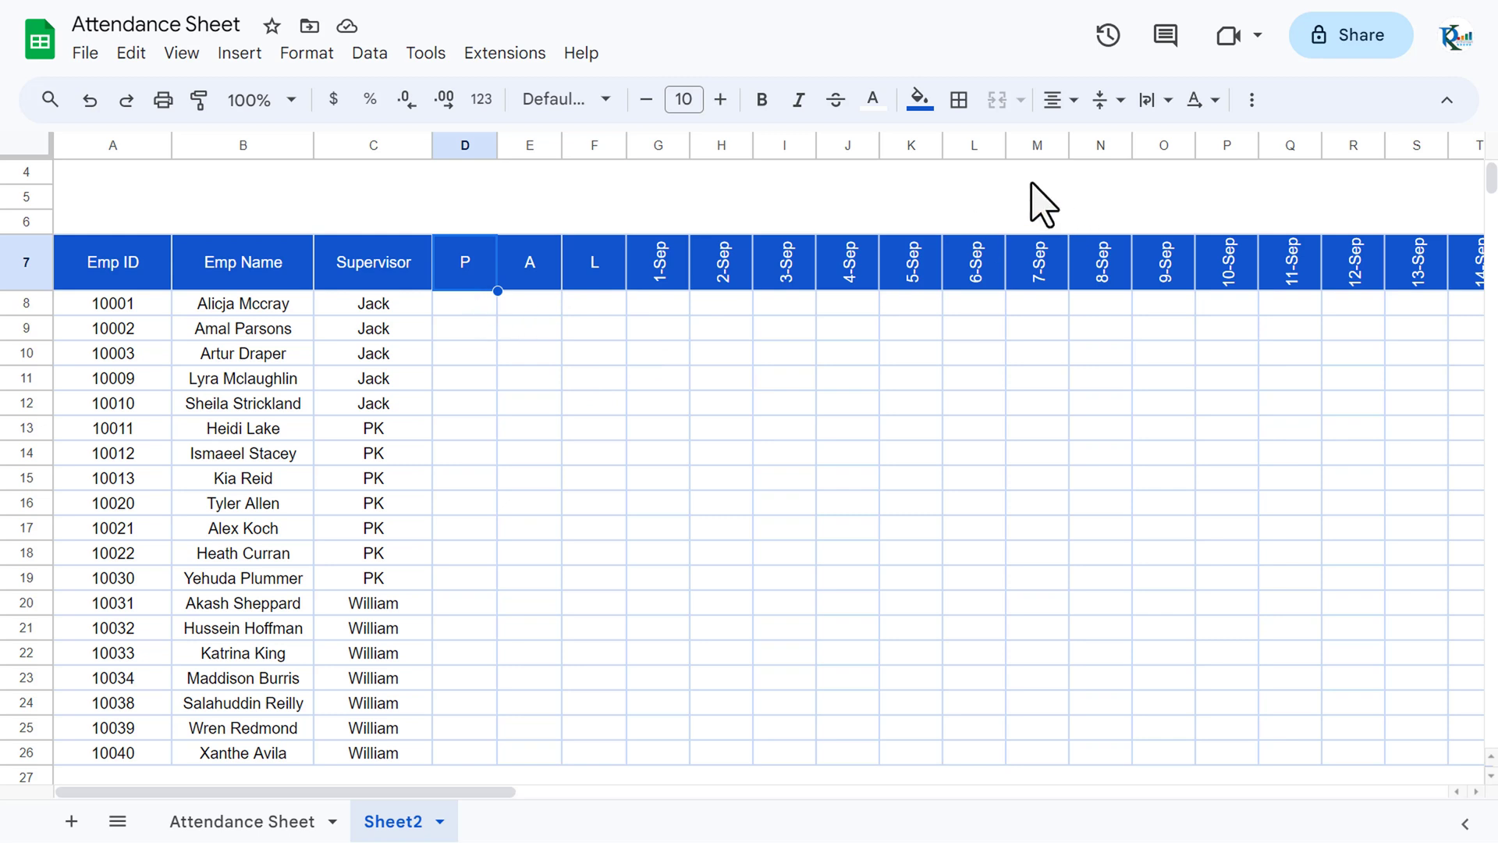
left_click(920, 99)
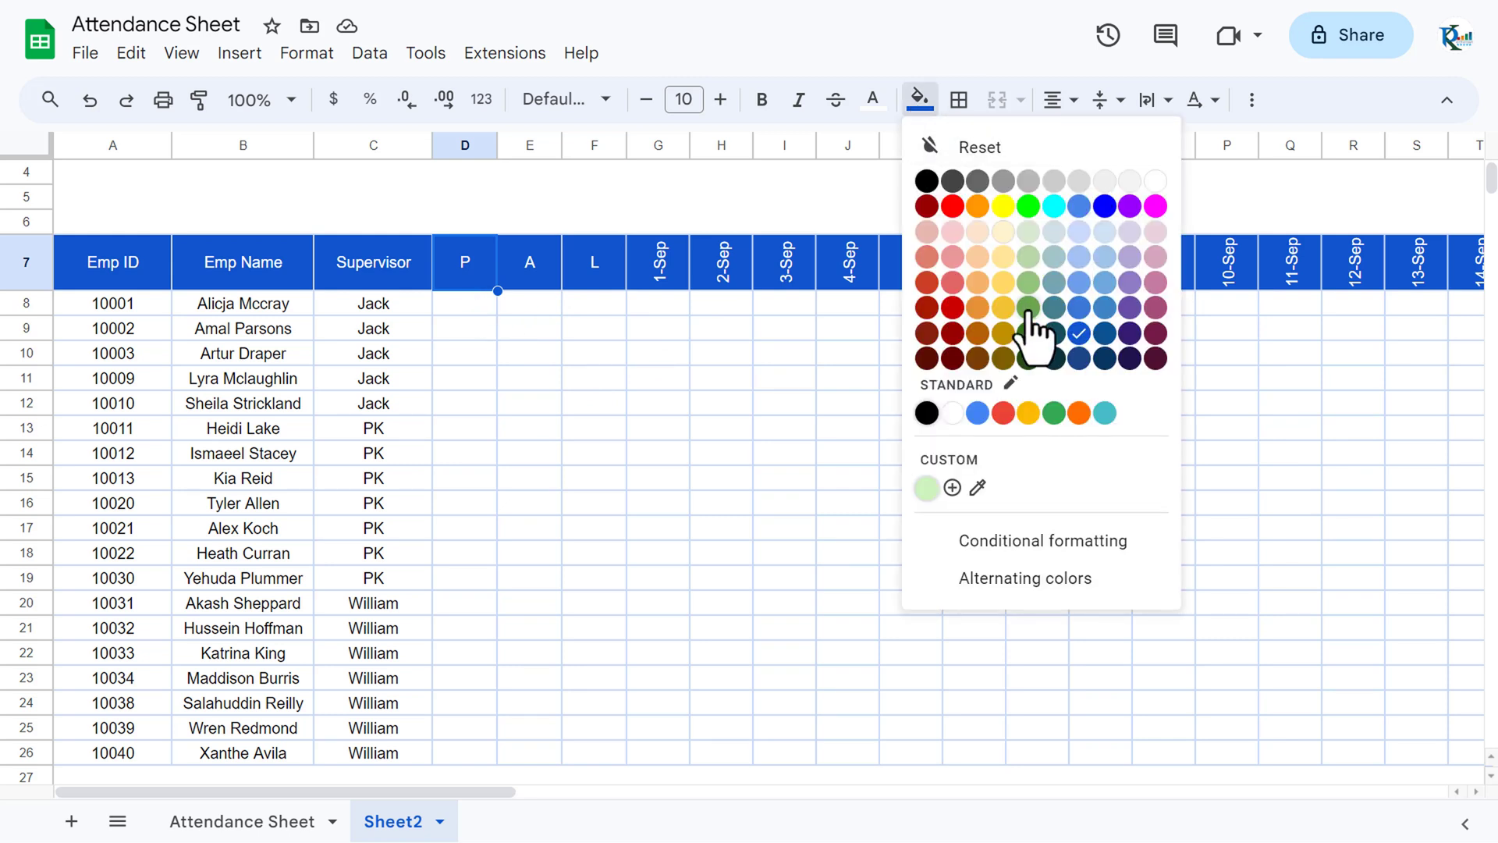
left_click(1028, 309)
left_click(922, 100)
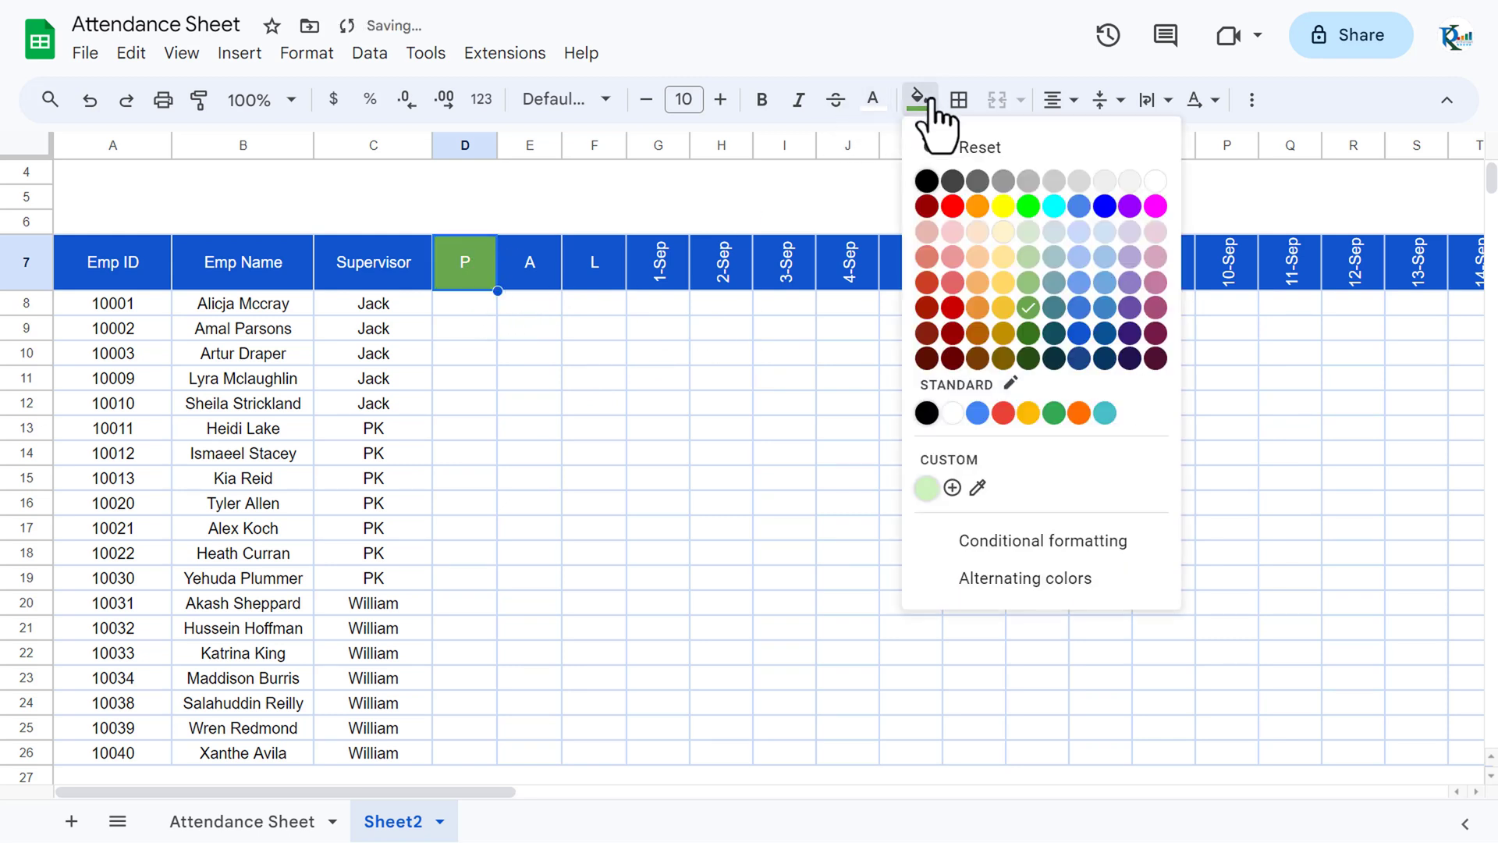
left_click(1029, 284)
Step: Fill the A header cell E7 with dark red 1 and the L header cell F7 with light blue 1
left_click(507, 266)
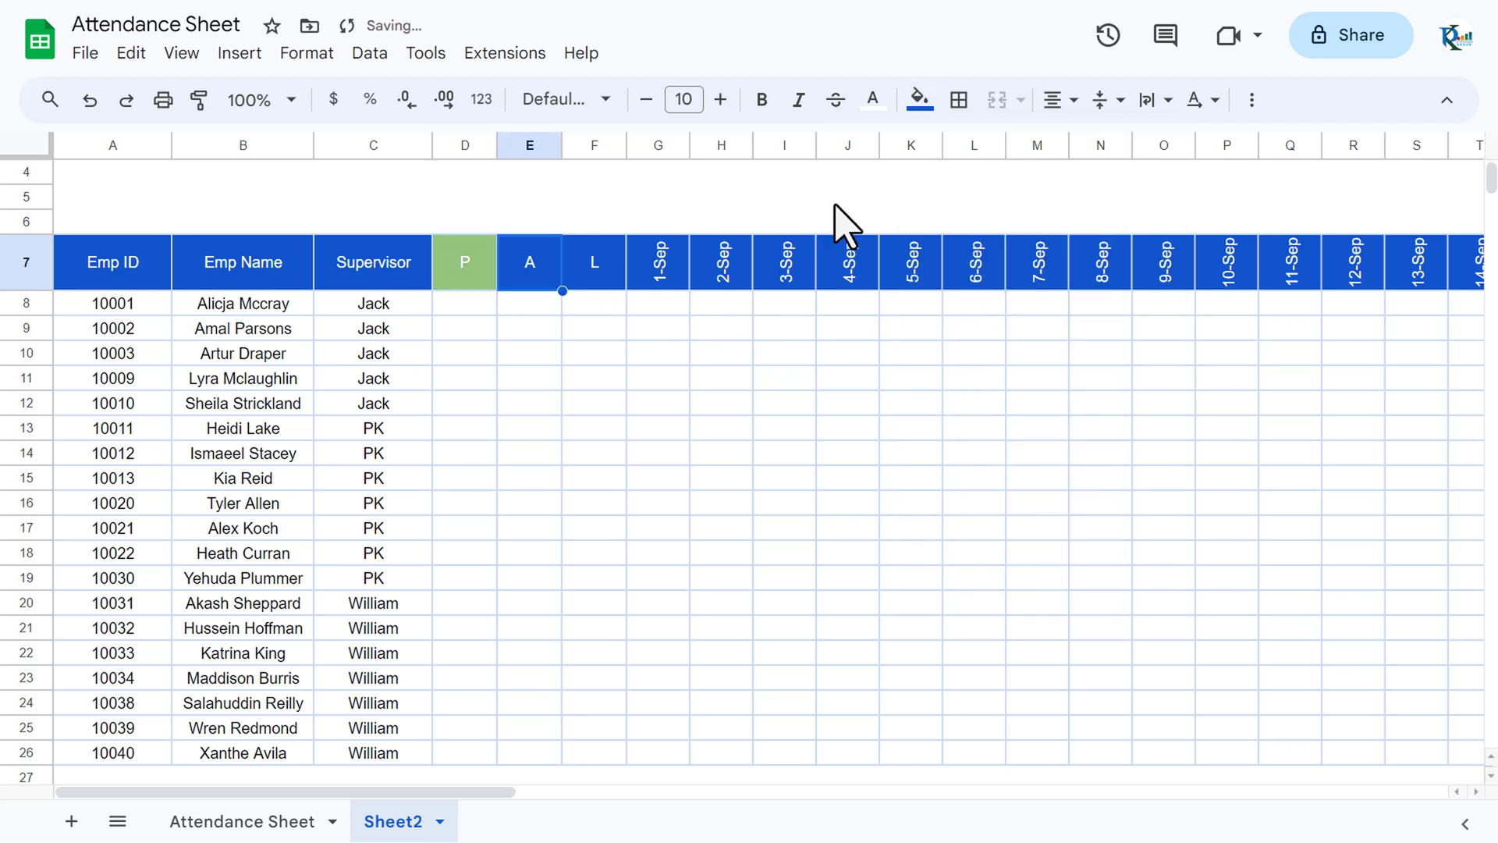
left_click(921, 100)
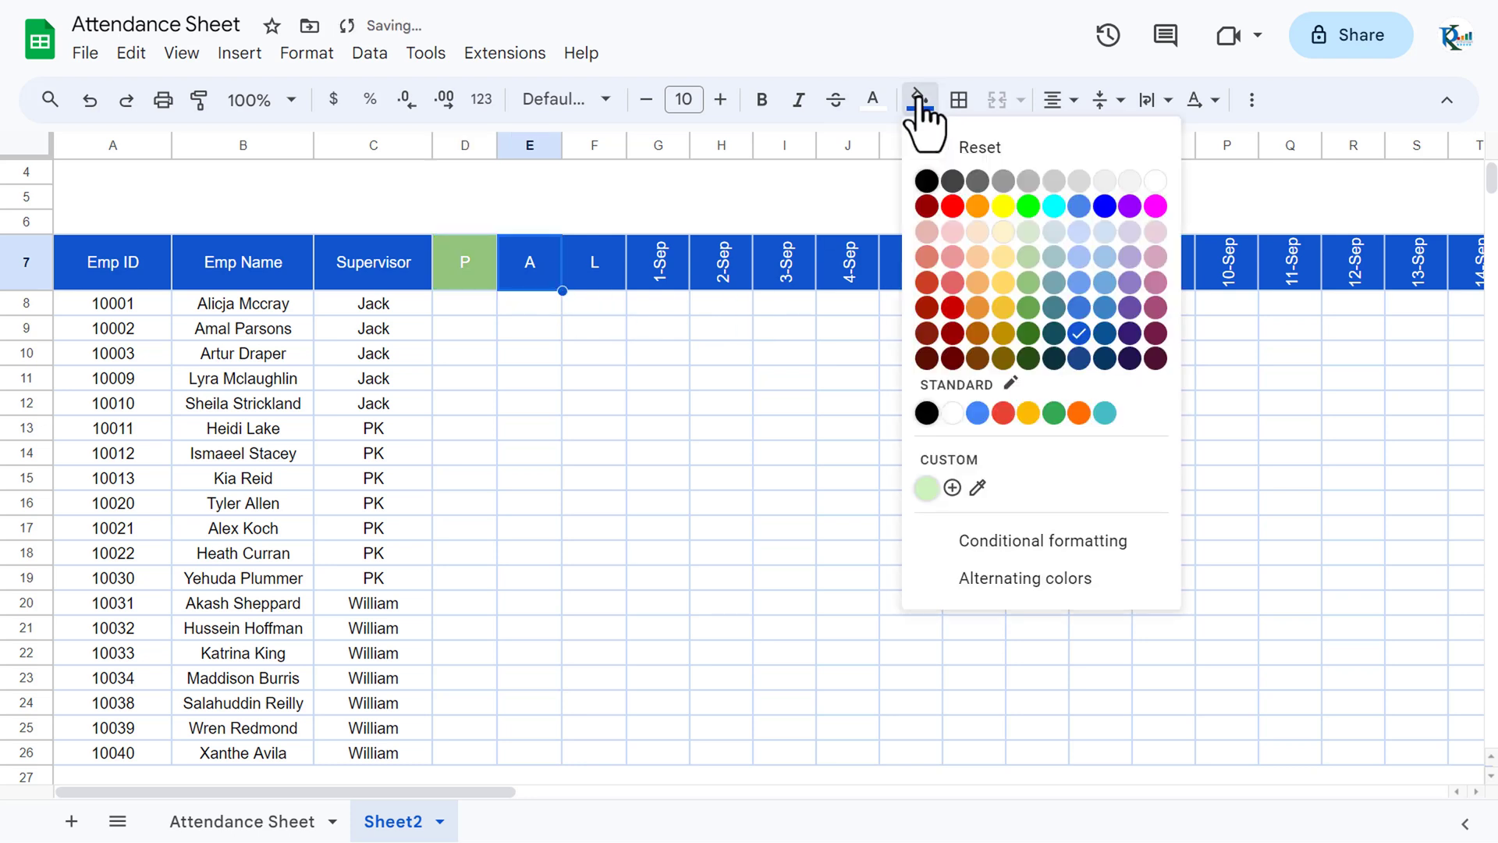
left_click(953, 308)
key("Right")
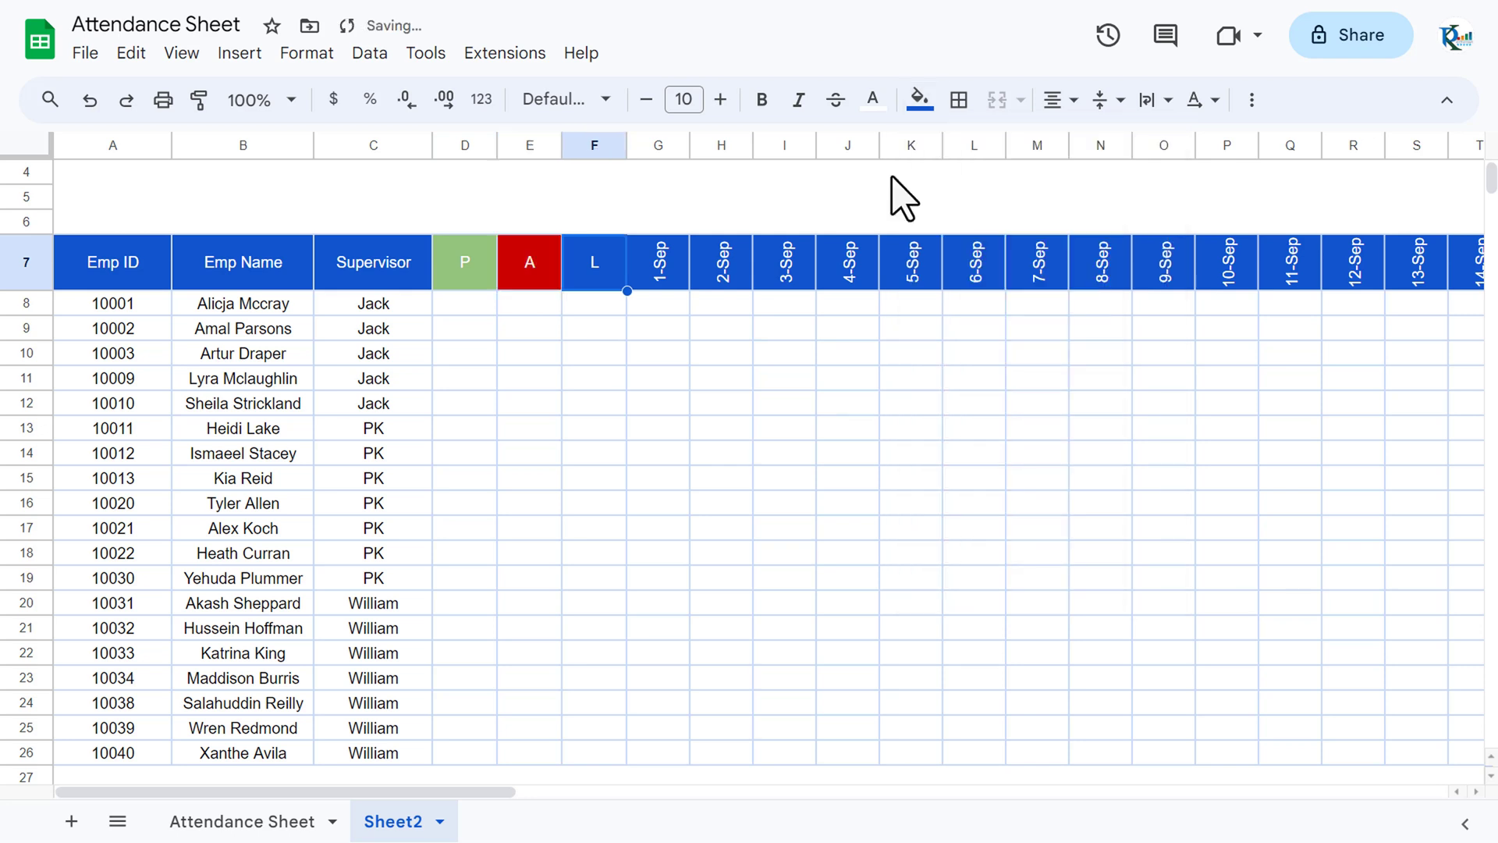
left_click(920, 100)
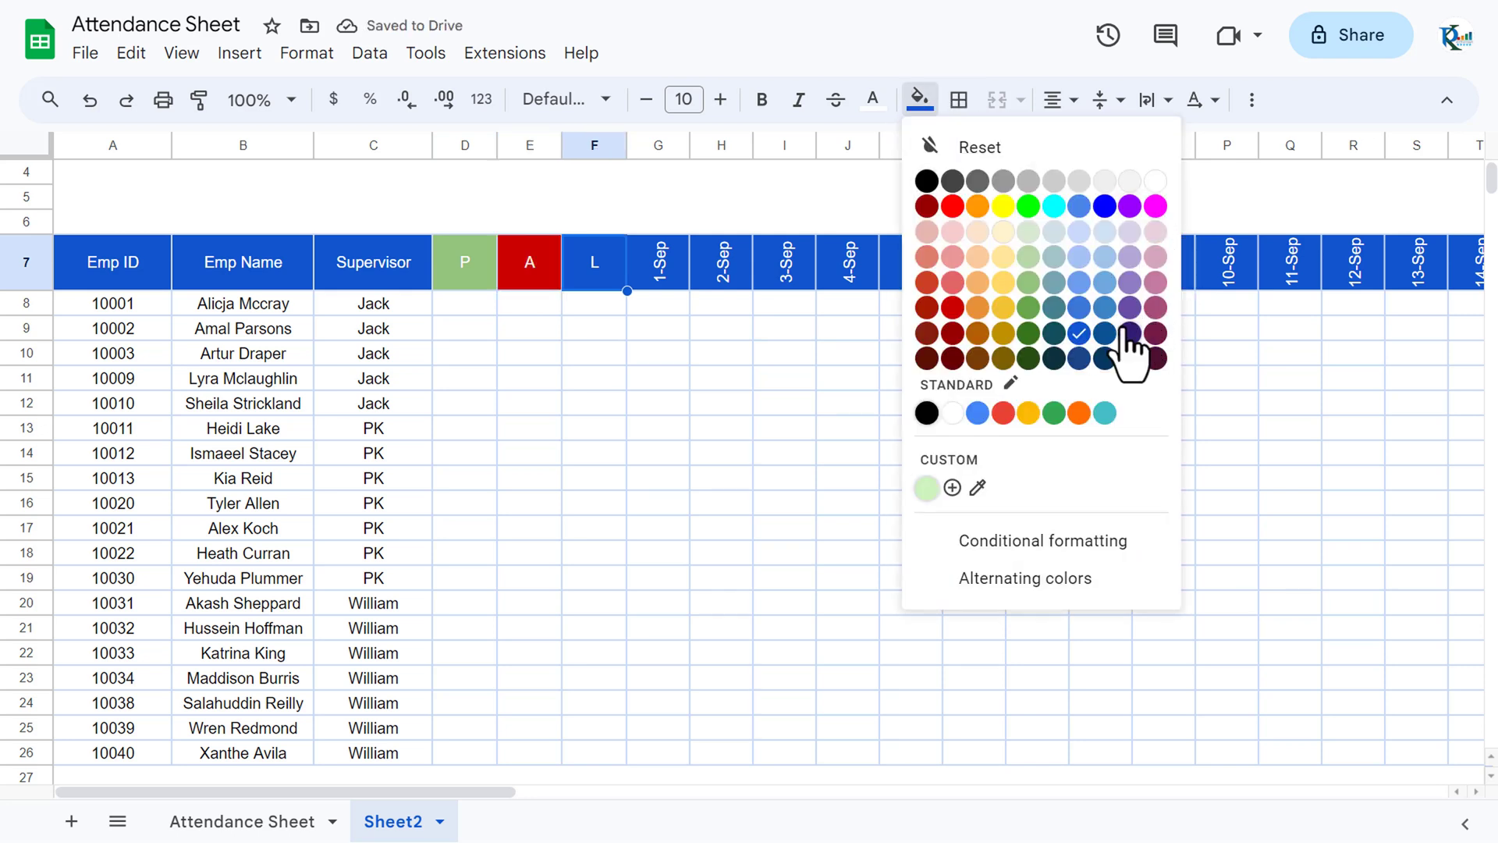
left_click(1104, 282)
key("Right")
key("Right")
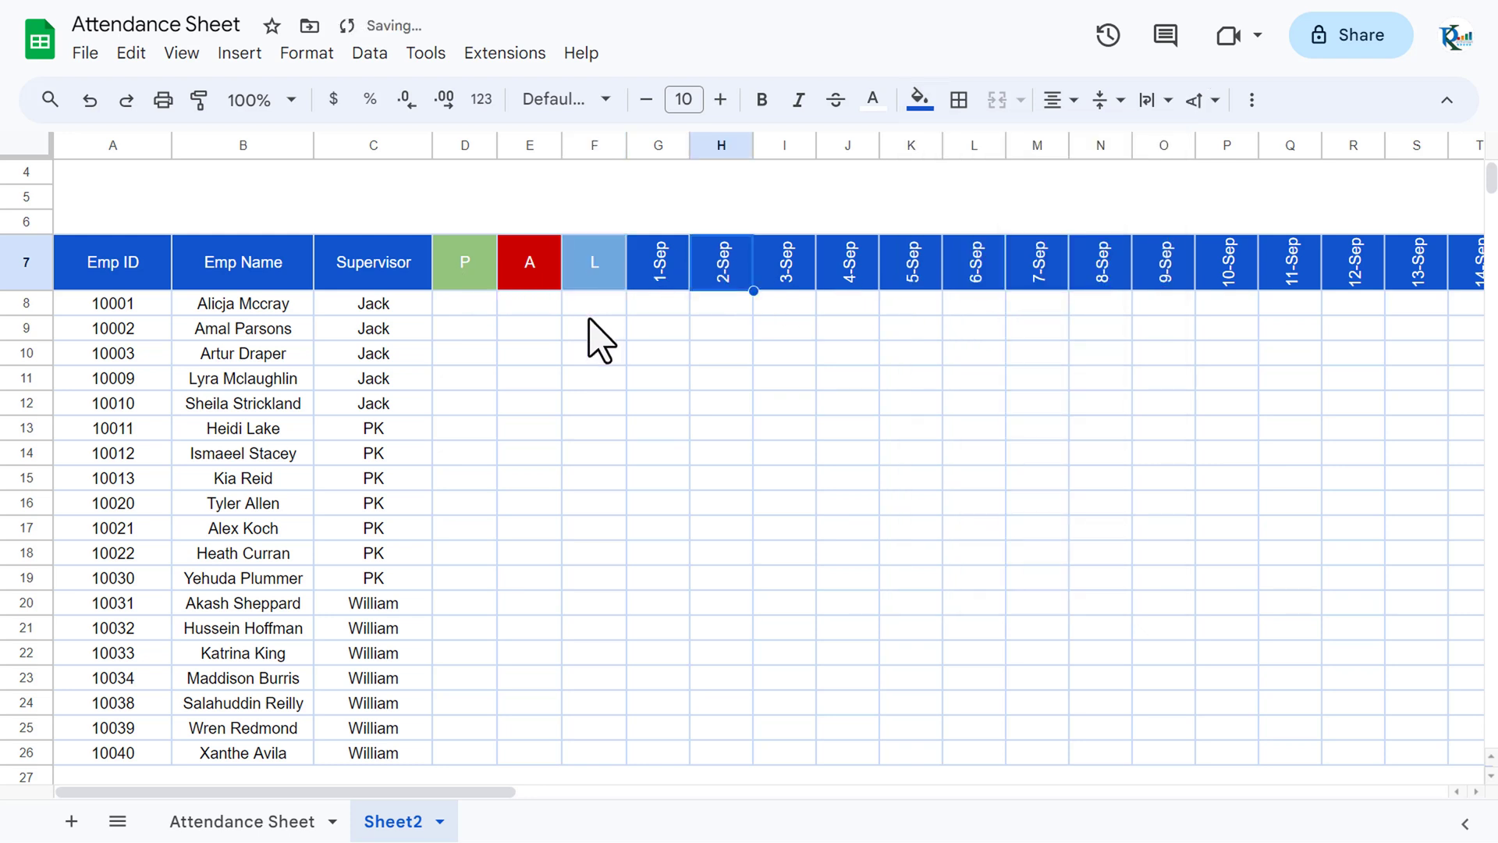
Step: Add a Dropdown data validation rule to all the daily attendance cells, G8:AK26
left_click(671, 304)
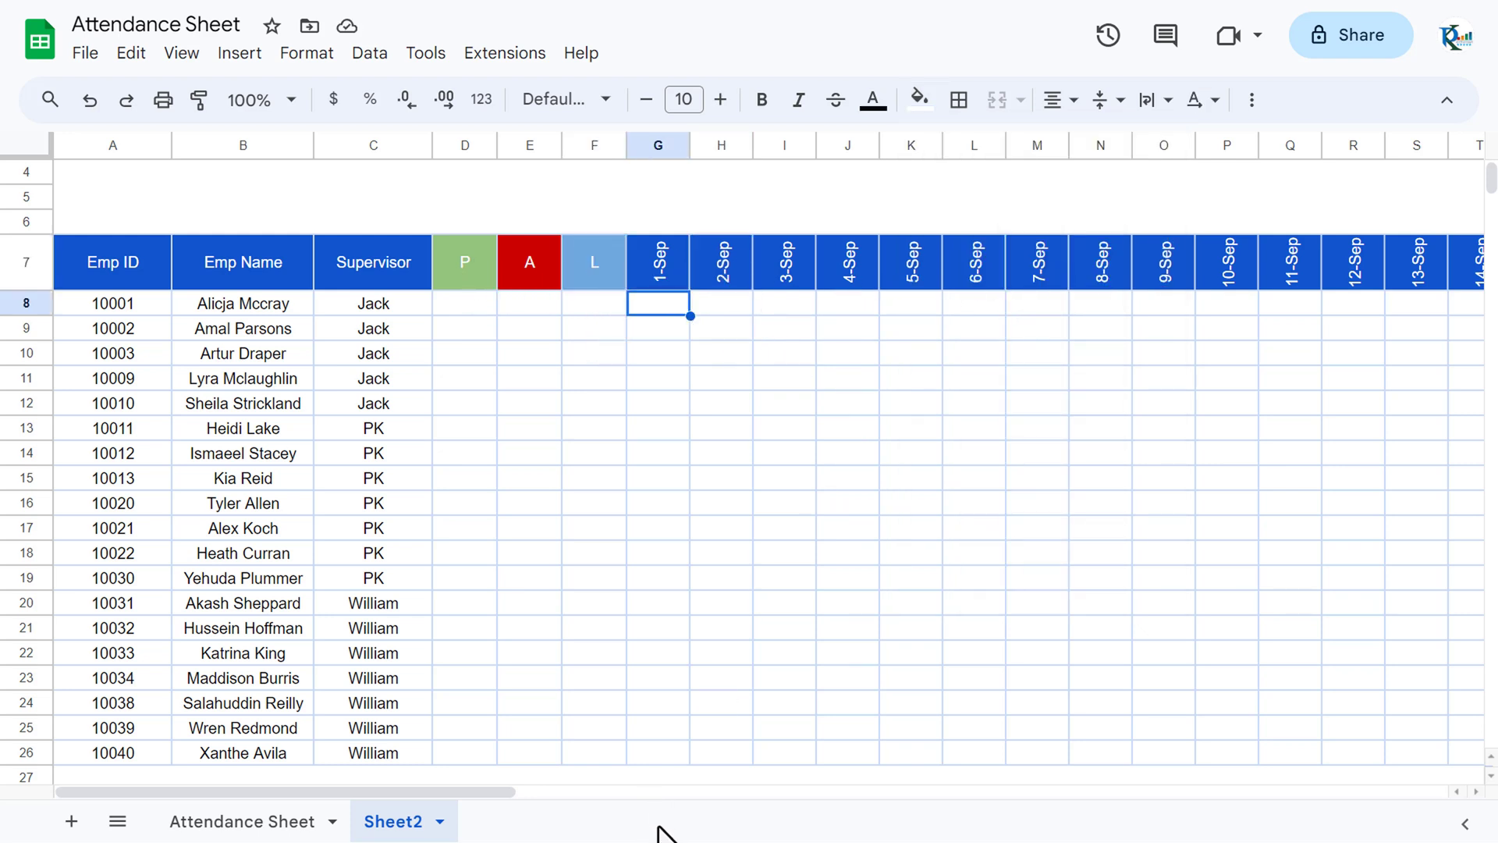
left_click(665, 755, "shift")
left_click_drag(482, 792, 544, 793)
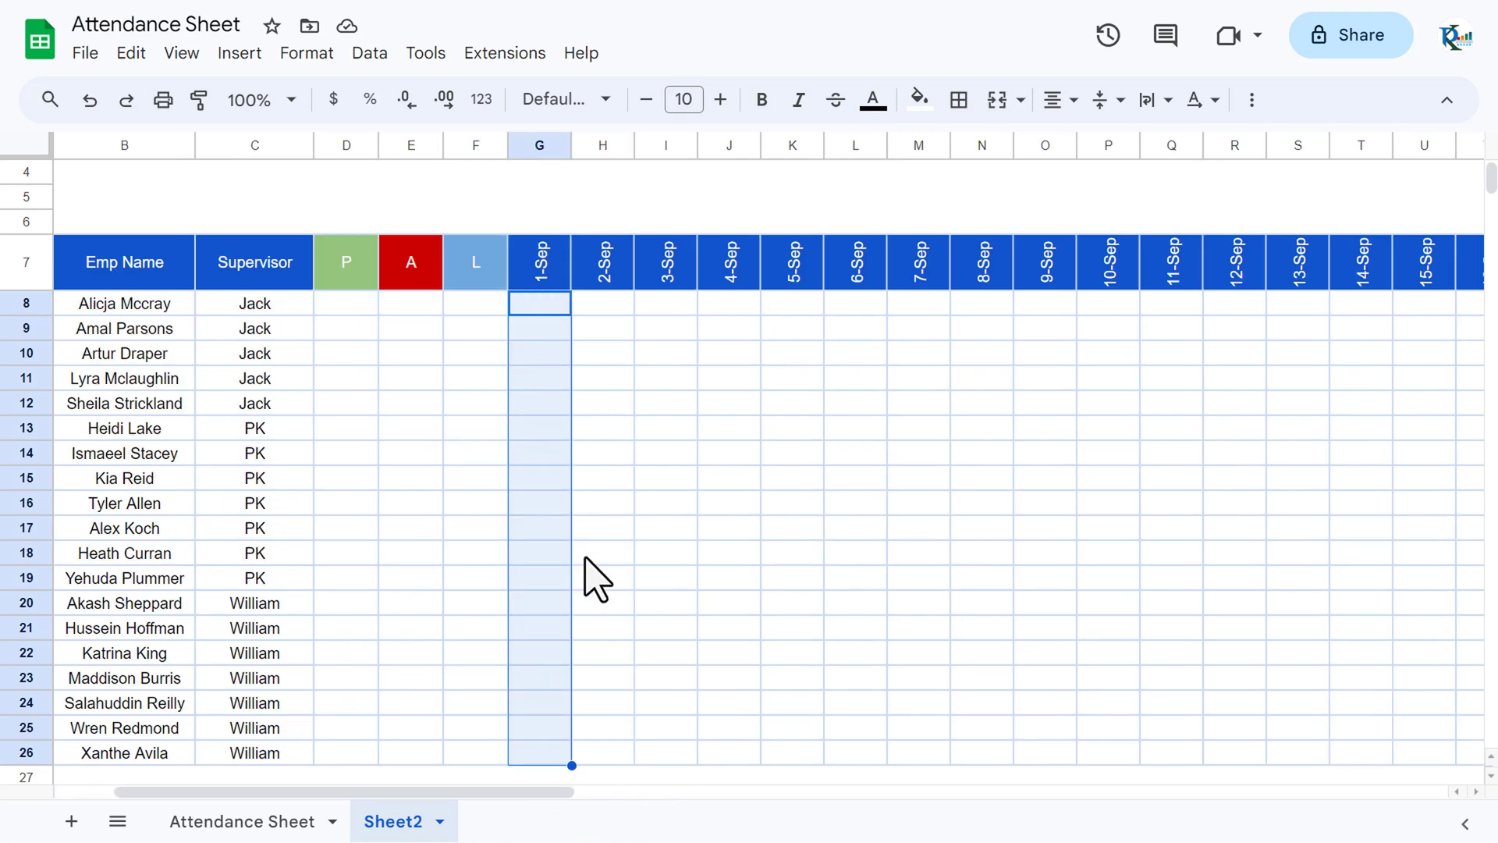
left_click(624, 793)
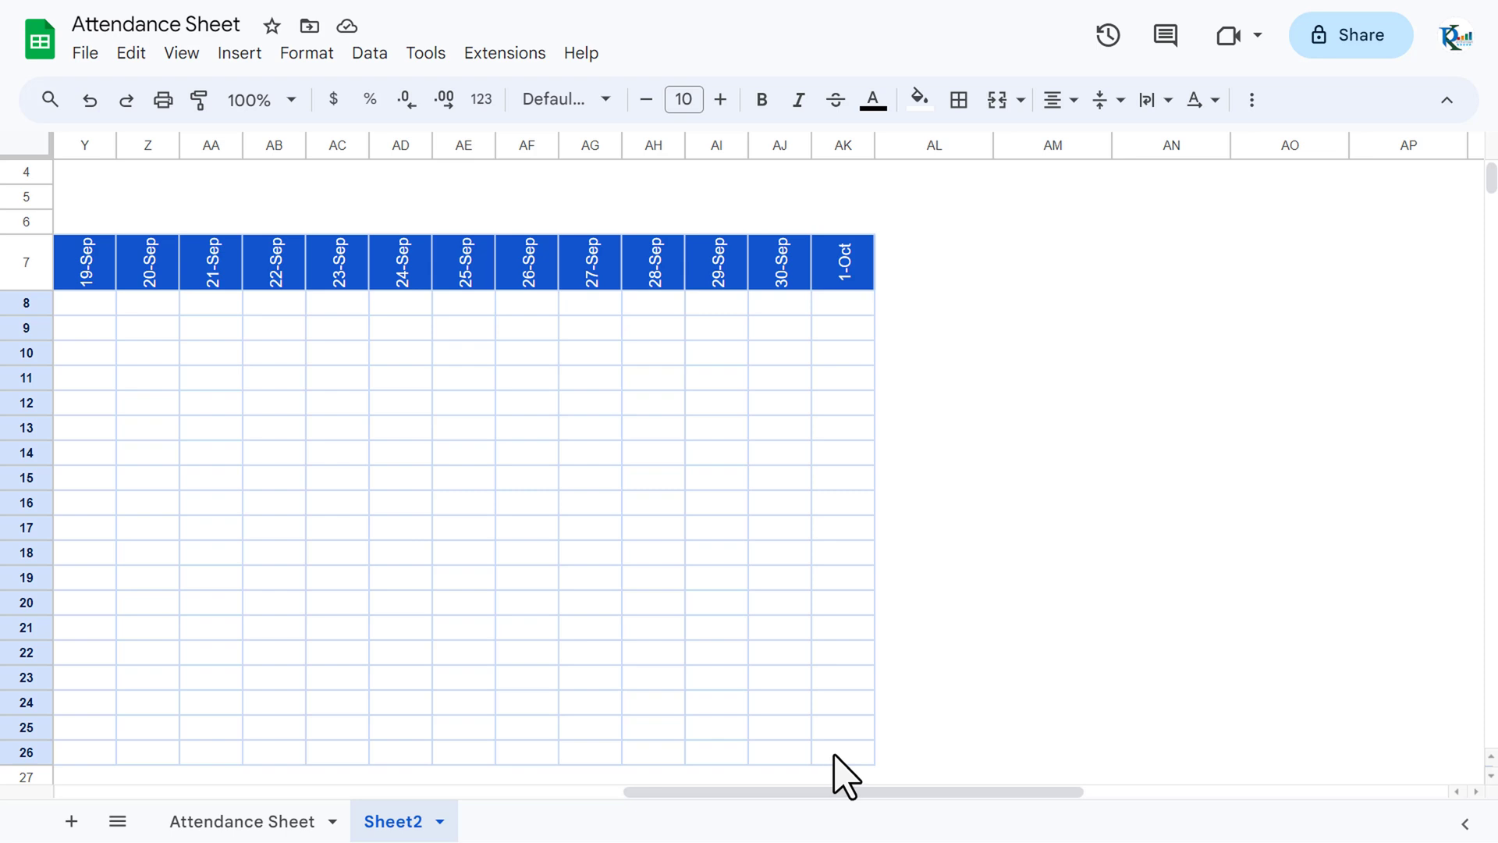
left_click(834, 755, "shift")
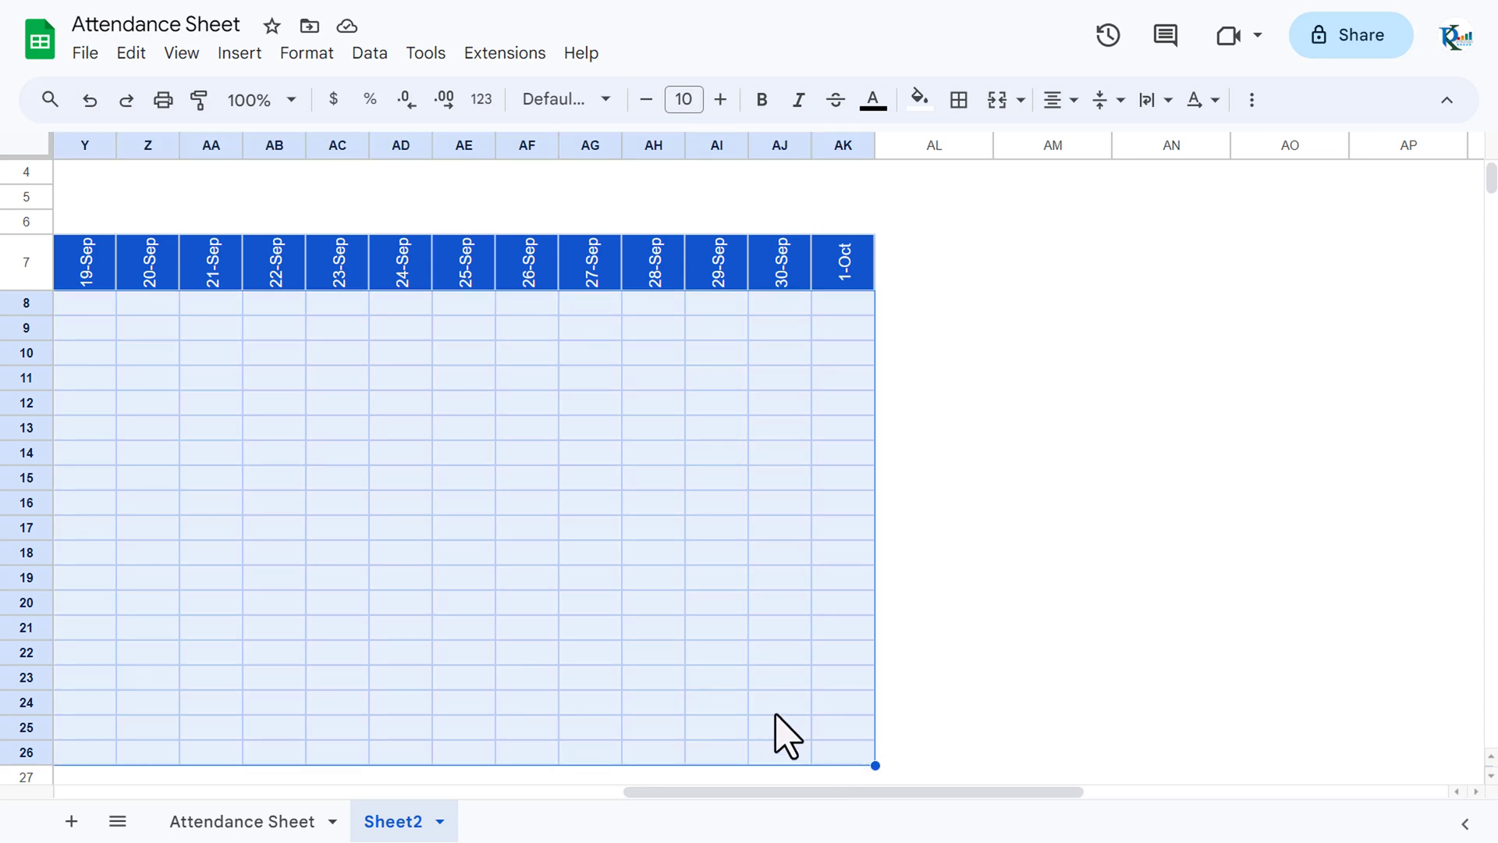
left_click_drag(846, 790, 366, 793)
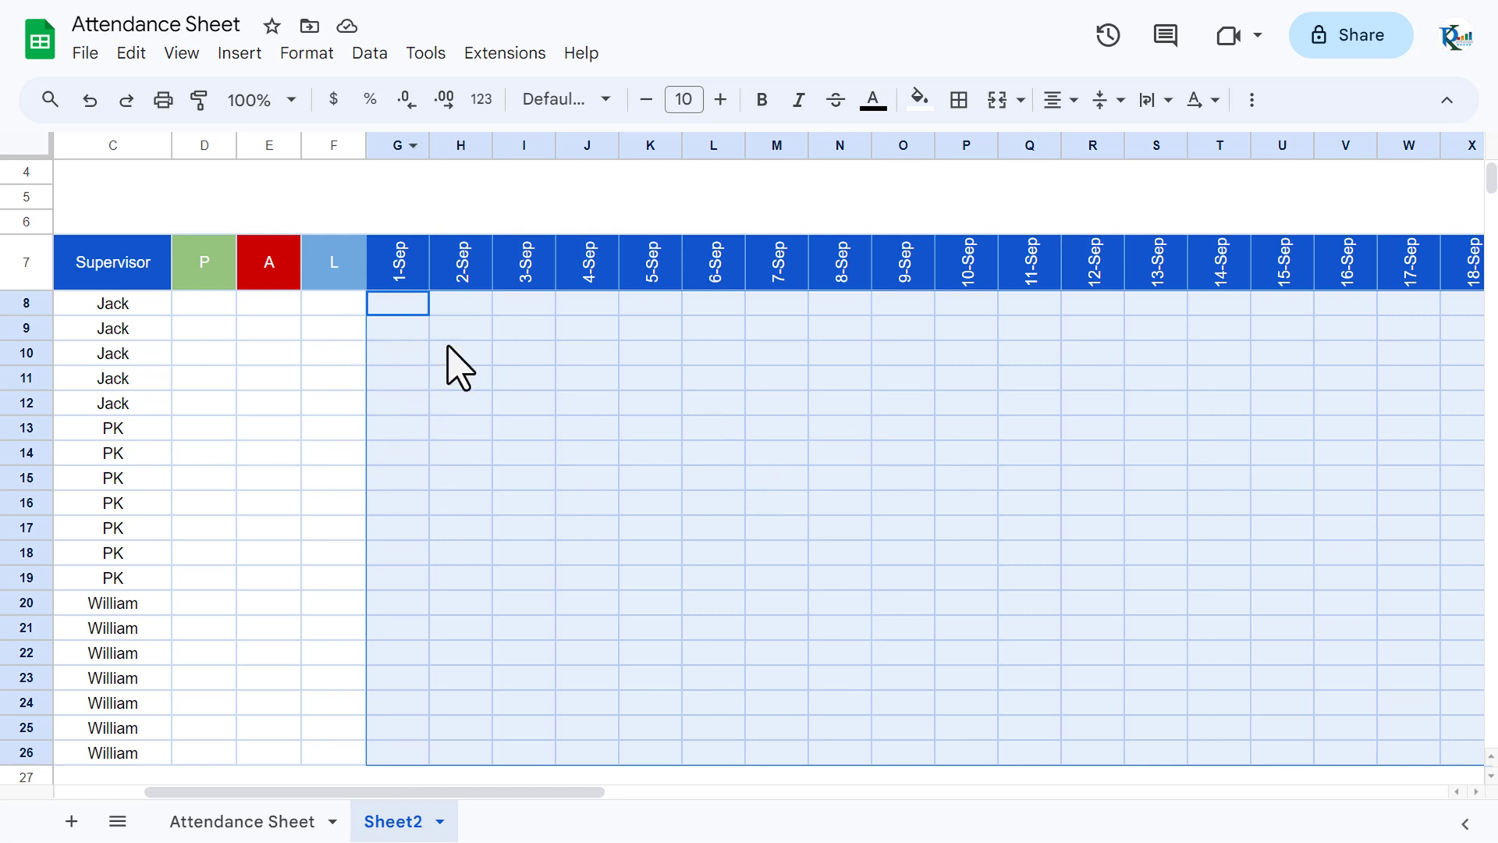
right_click(407, 304)
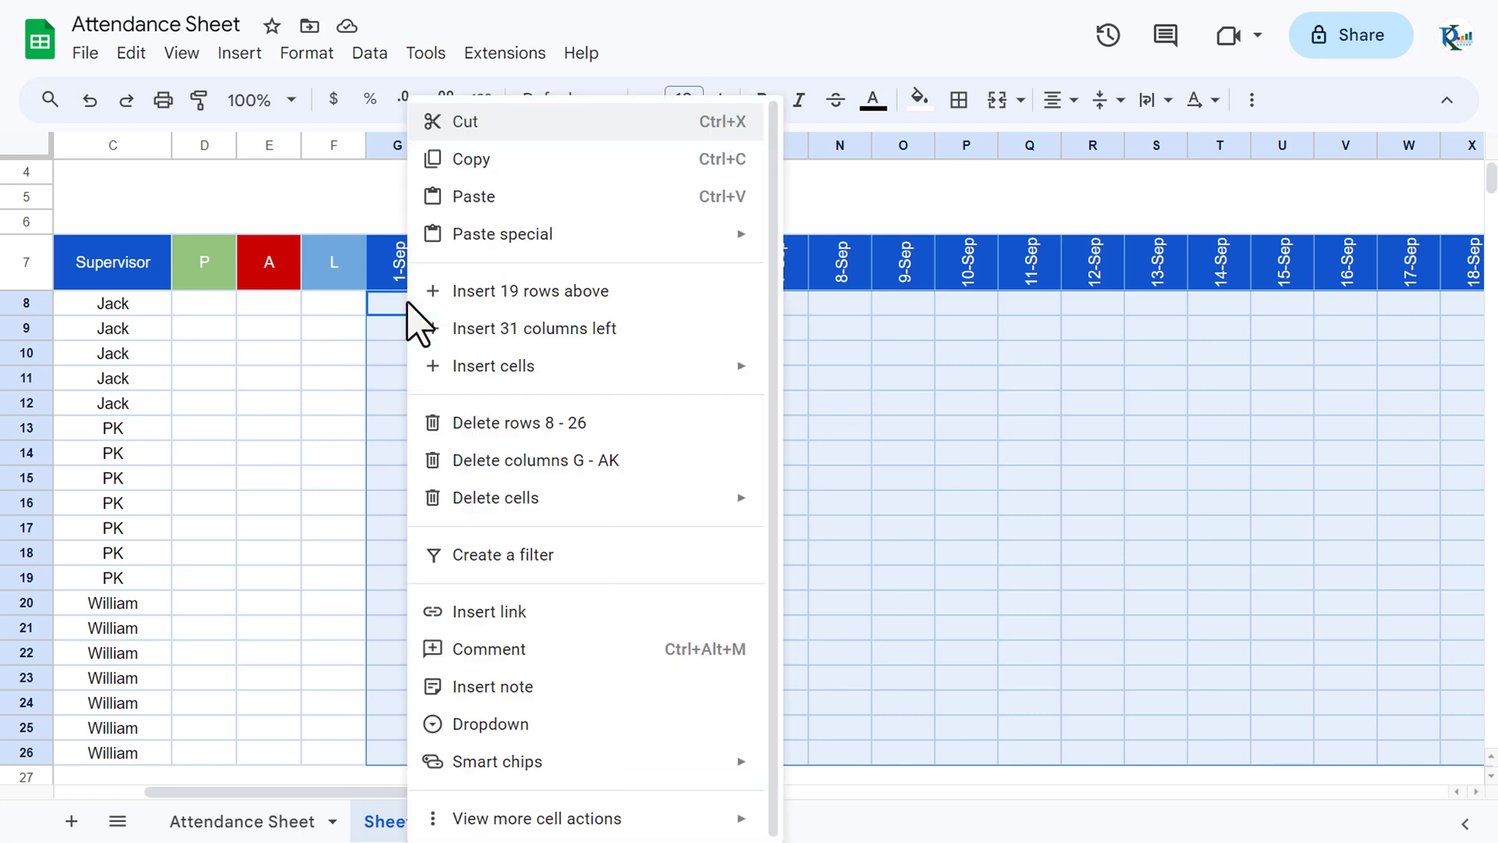
left_click(484, 724)
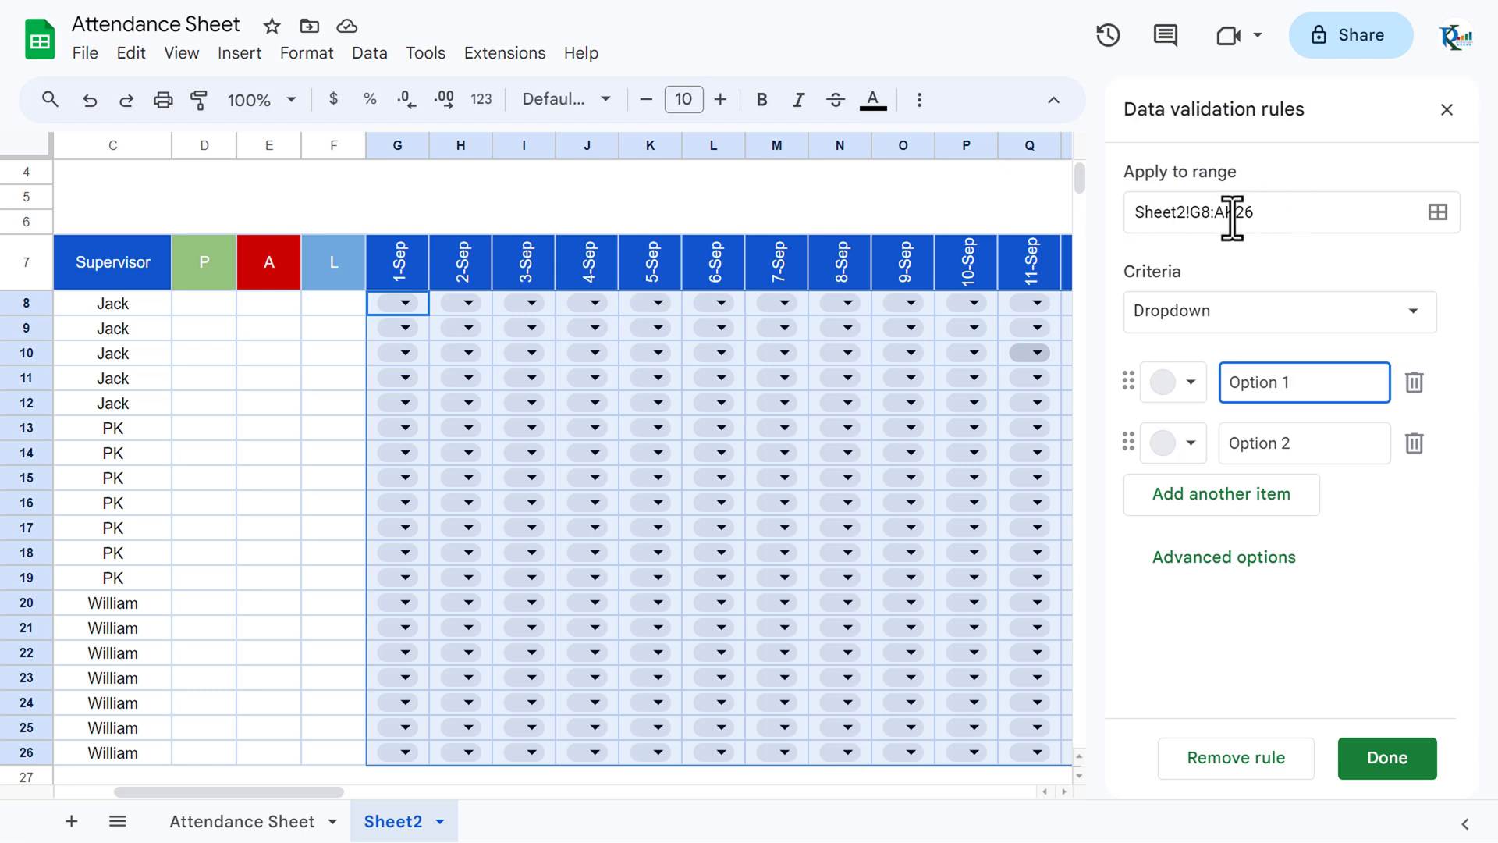
left_click(1415, 313)
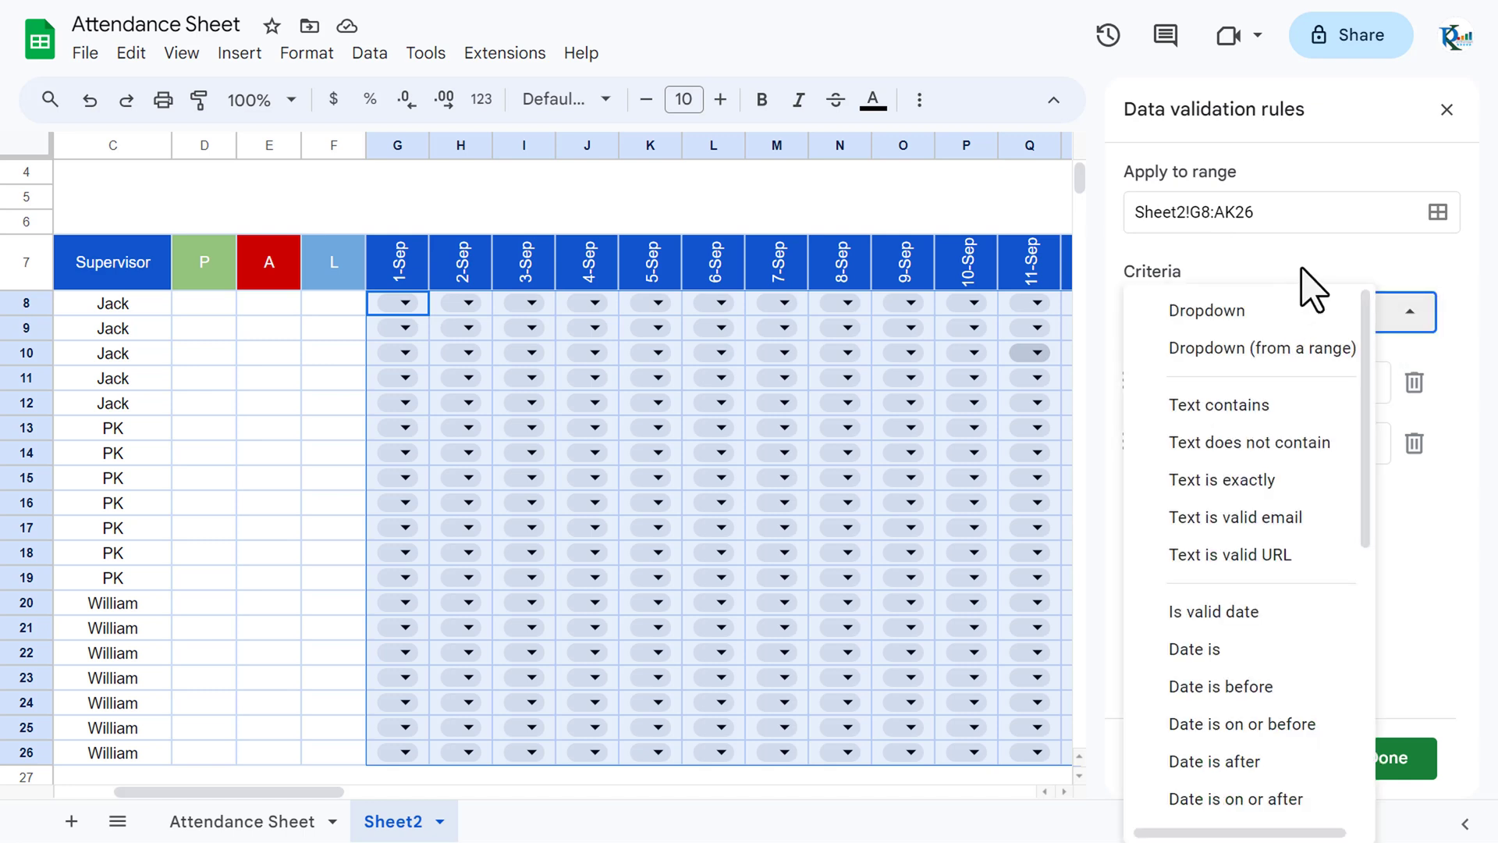
left_click(1336, 301)
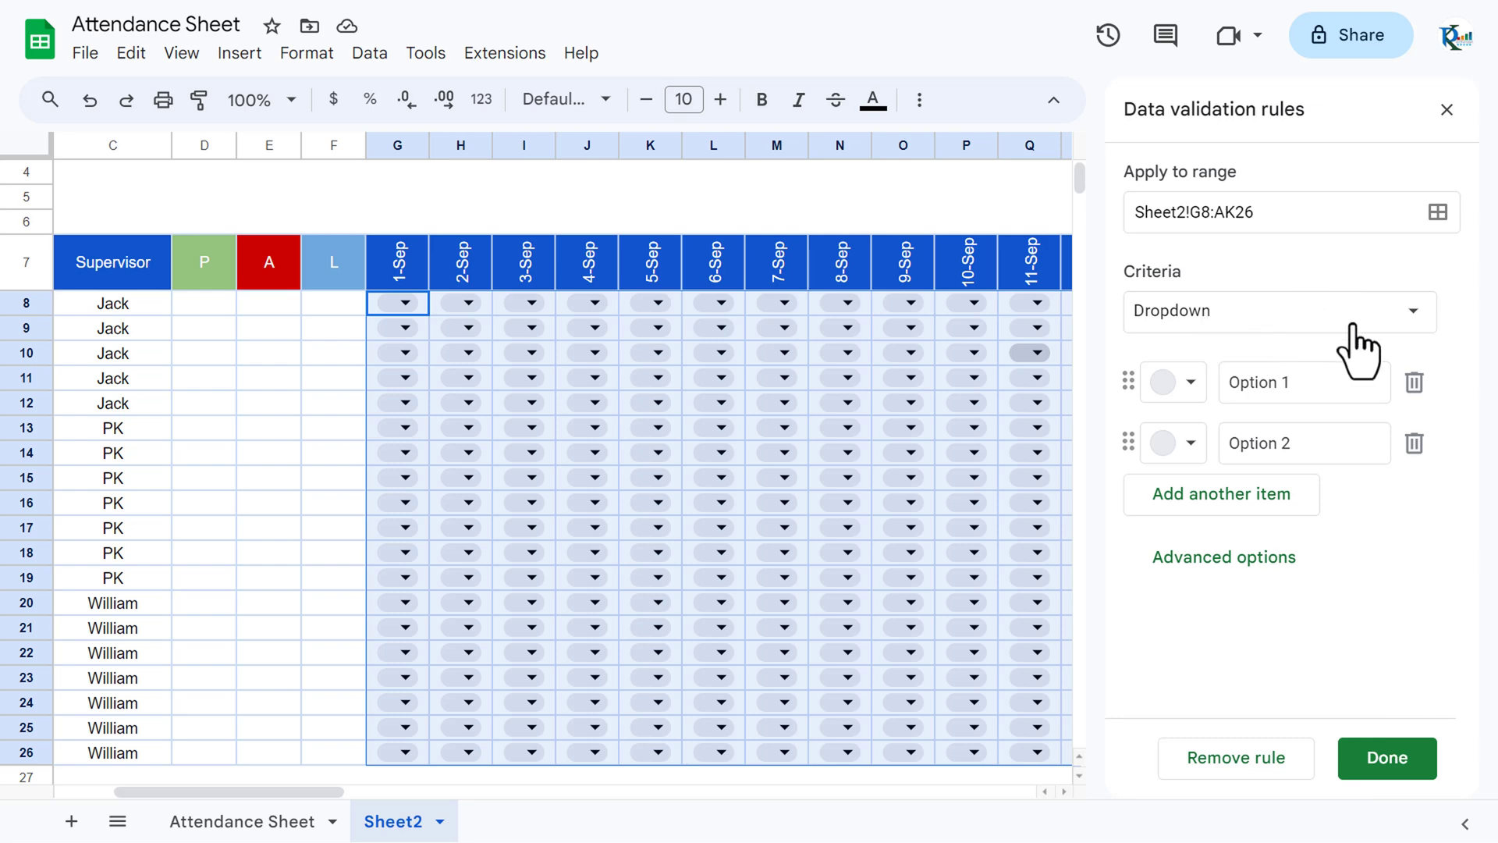
Step: Name the first dropdown item P and color it light green
left_click(1272, 381)
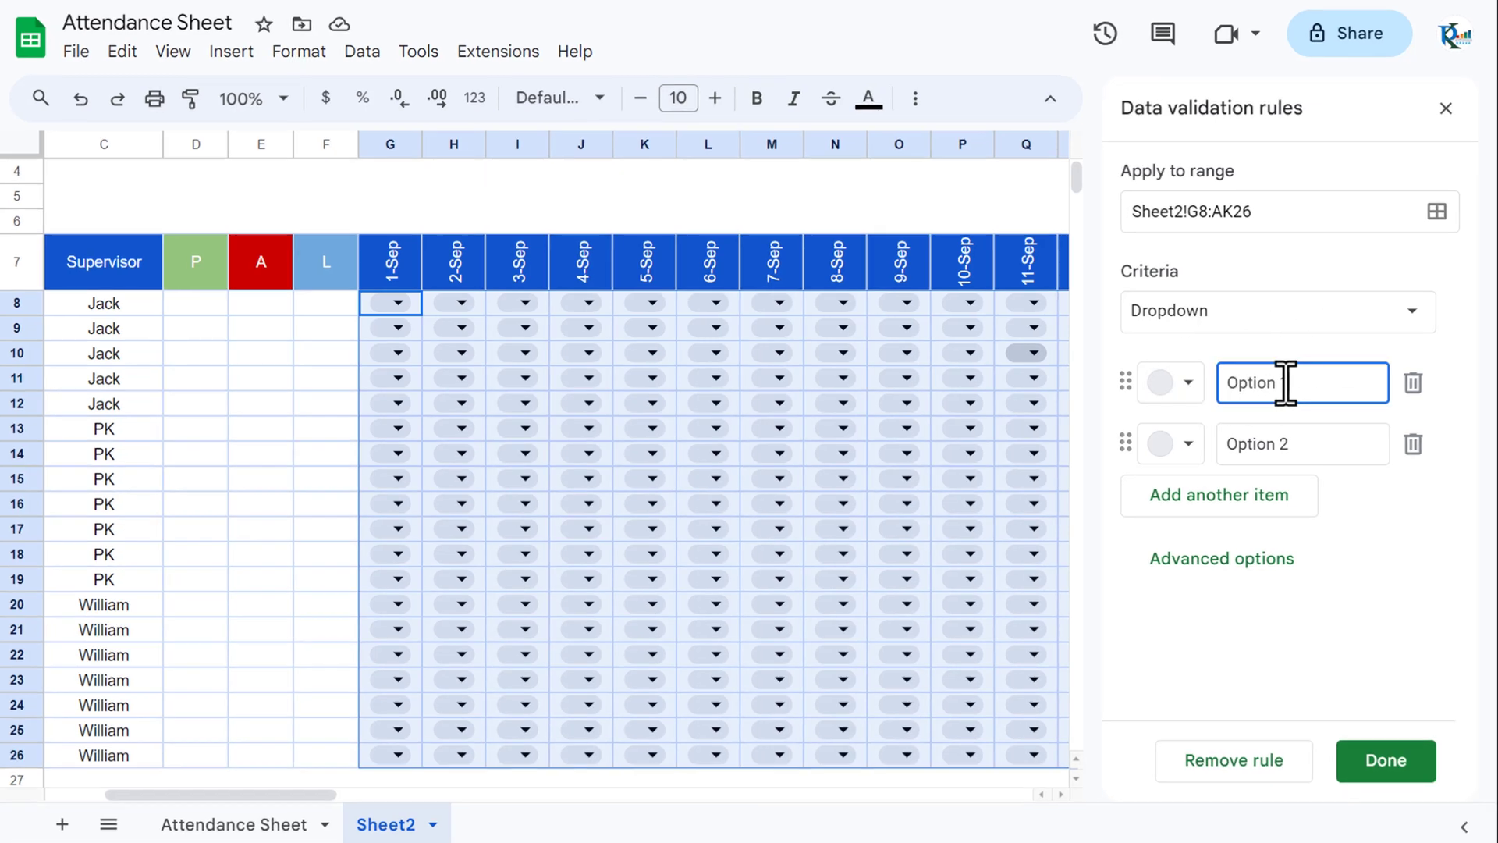
left_click_drag(1298, 375, 1223, 380)
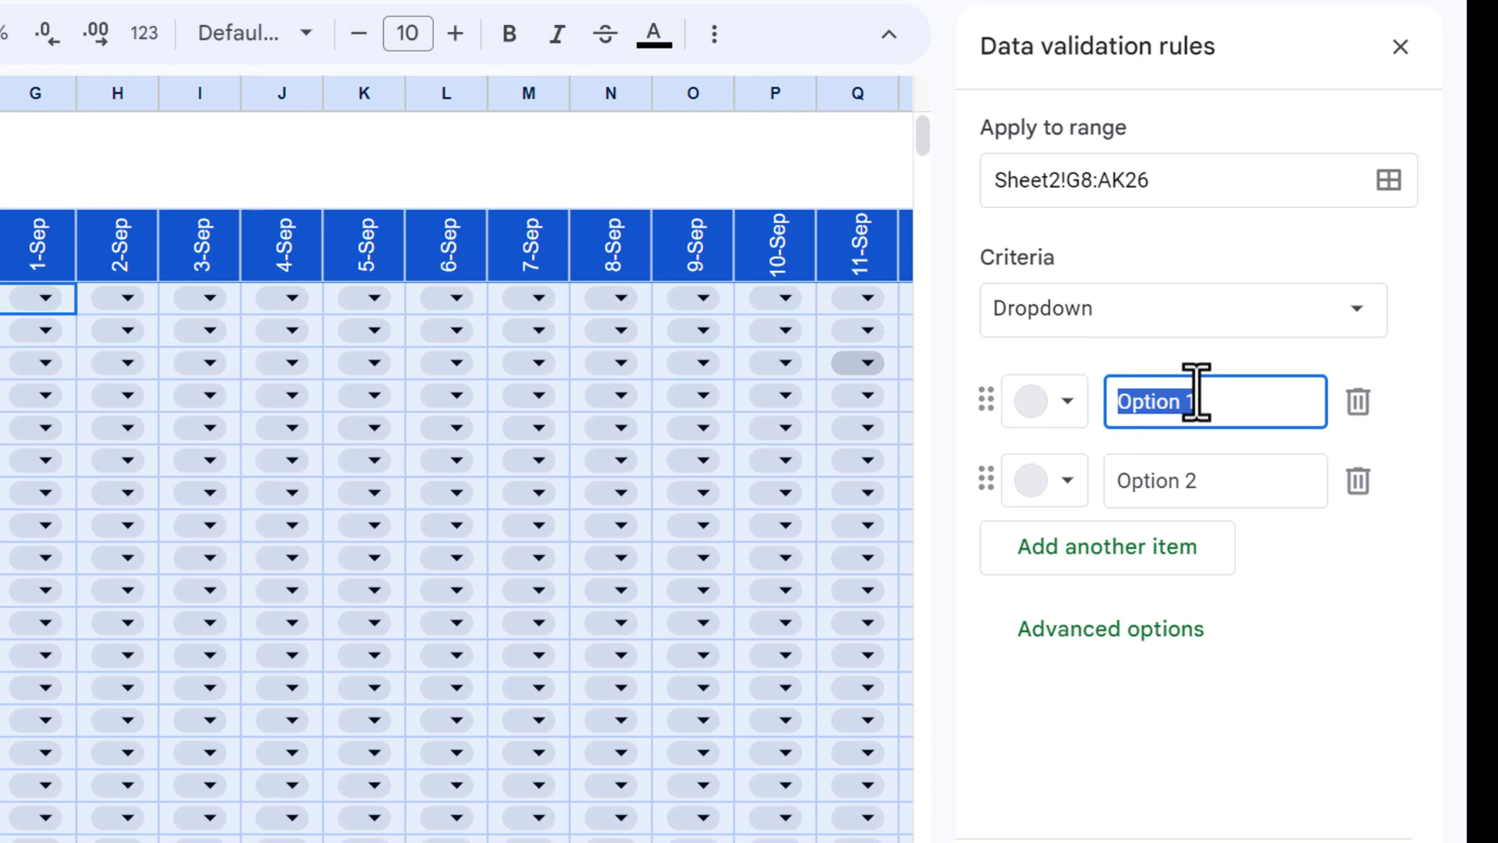
type("P")
left_click(1068, 401)
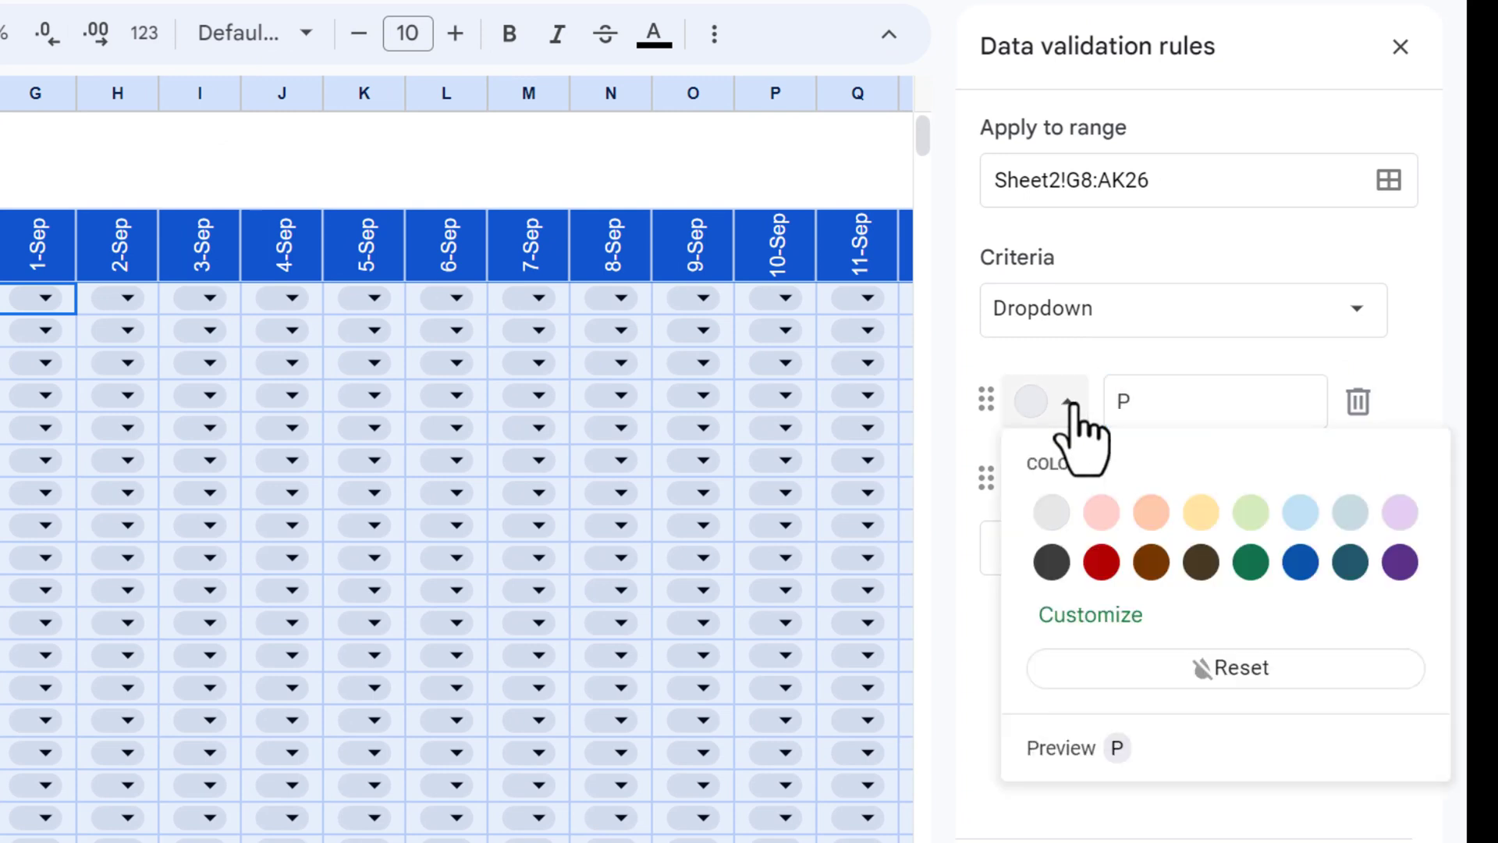
left_click(1251, 513)
Step: Name the second dropdown item A and color it light orange
left_click(1233, 487)
left_click_drag(1234, 478, 1114, 478)
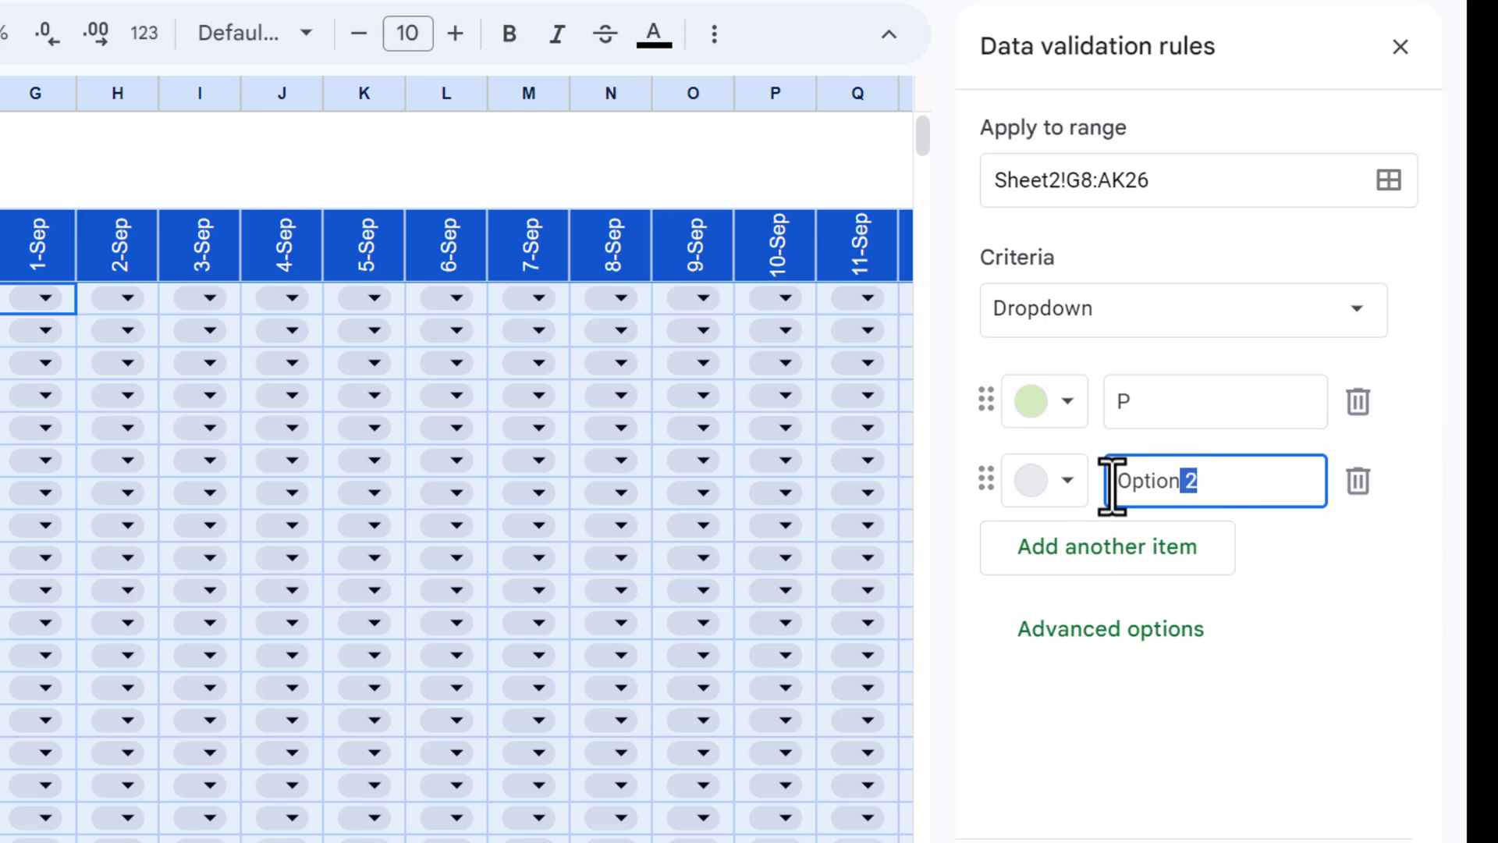
type("A")
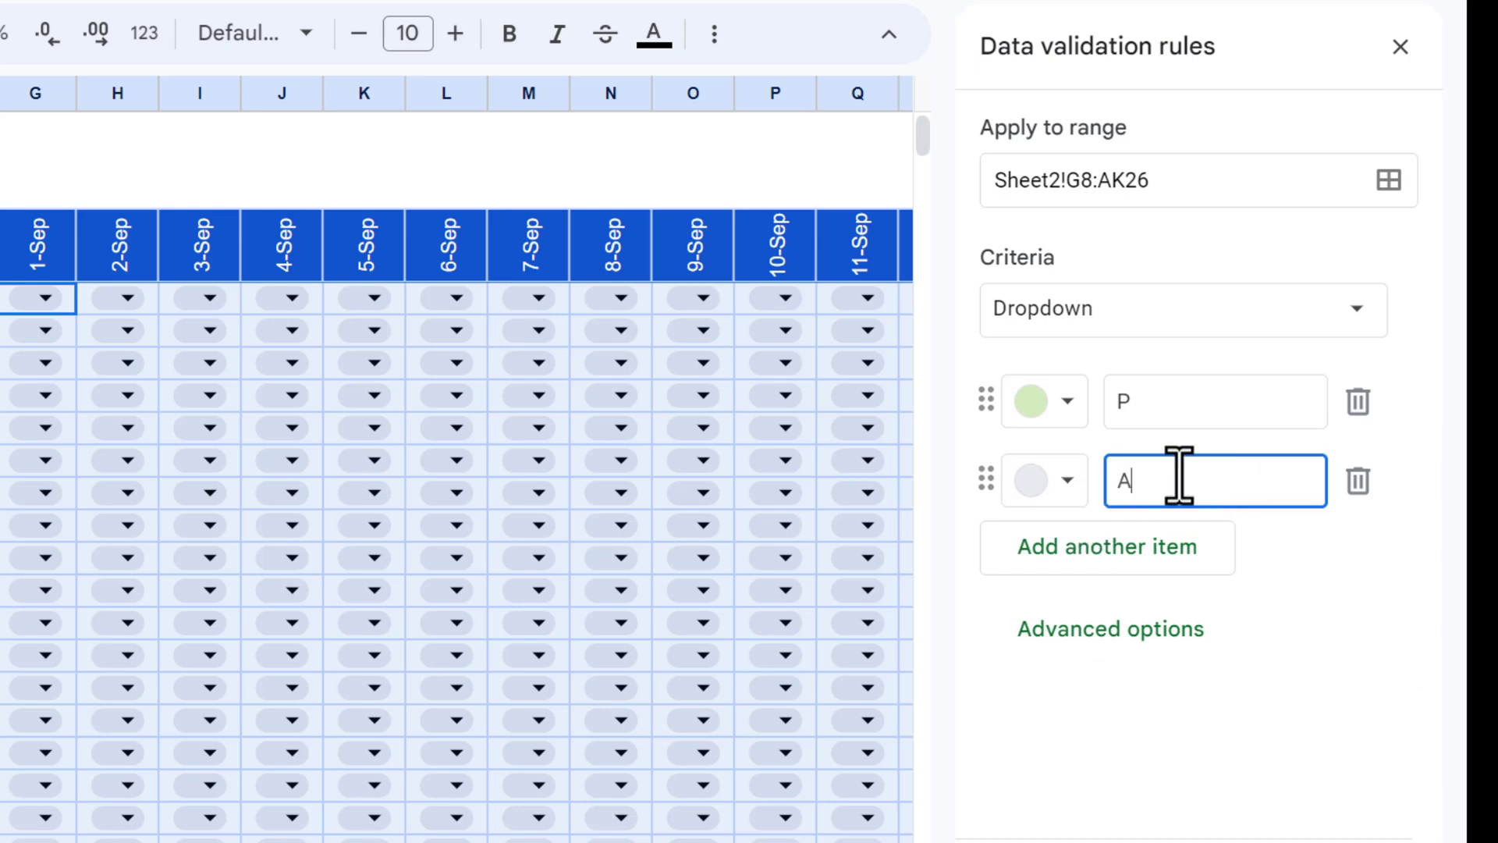
left_click(1063, 484)
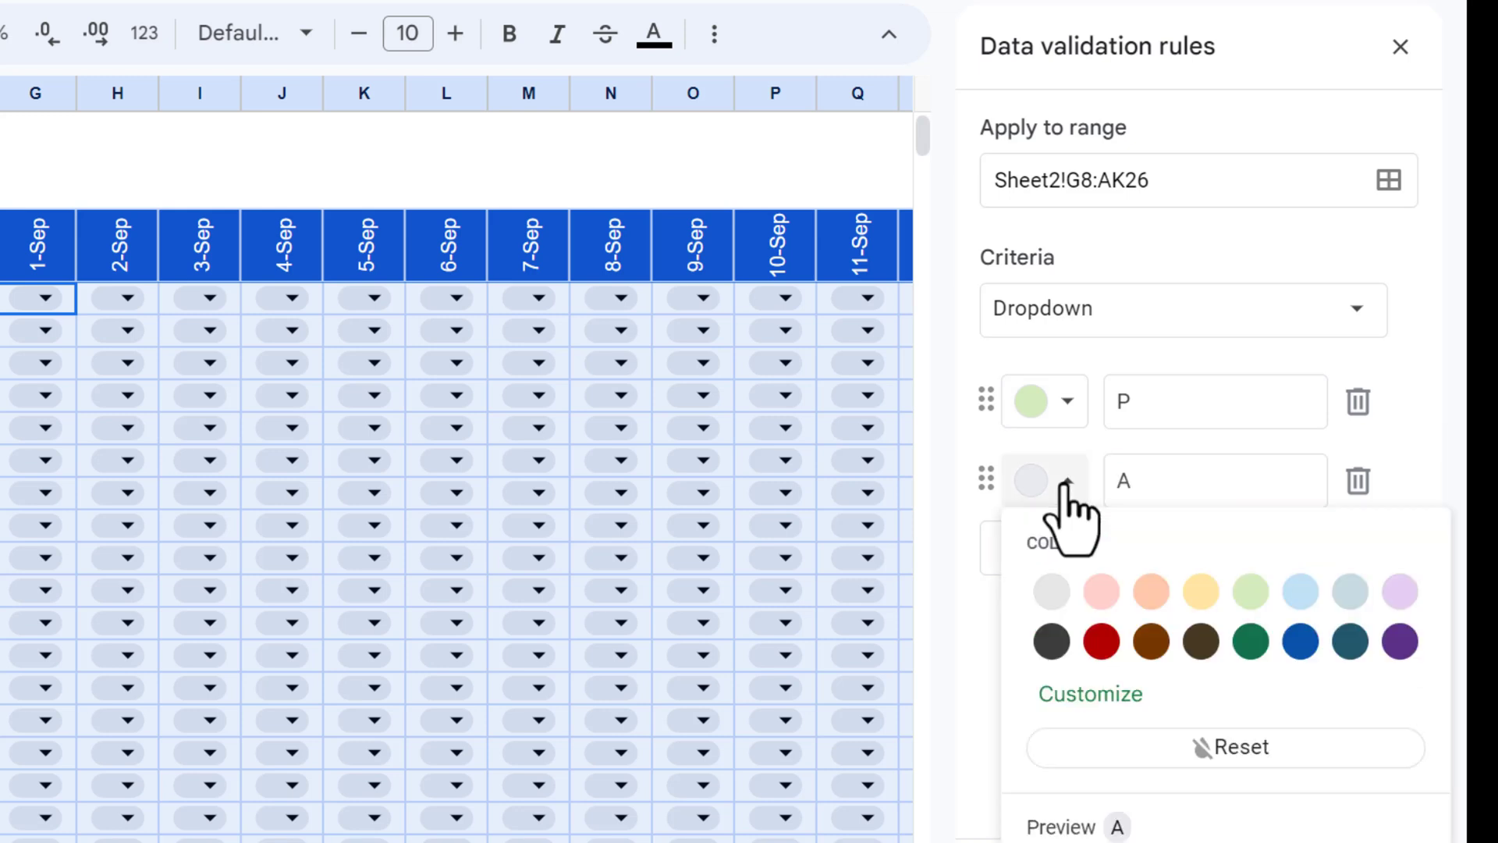
left_click(1147, 595)
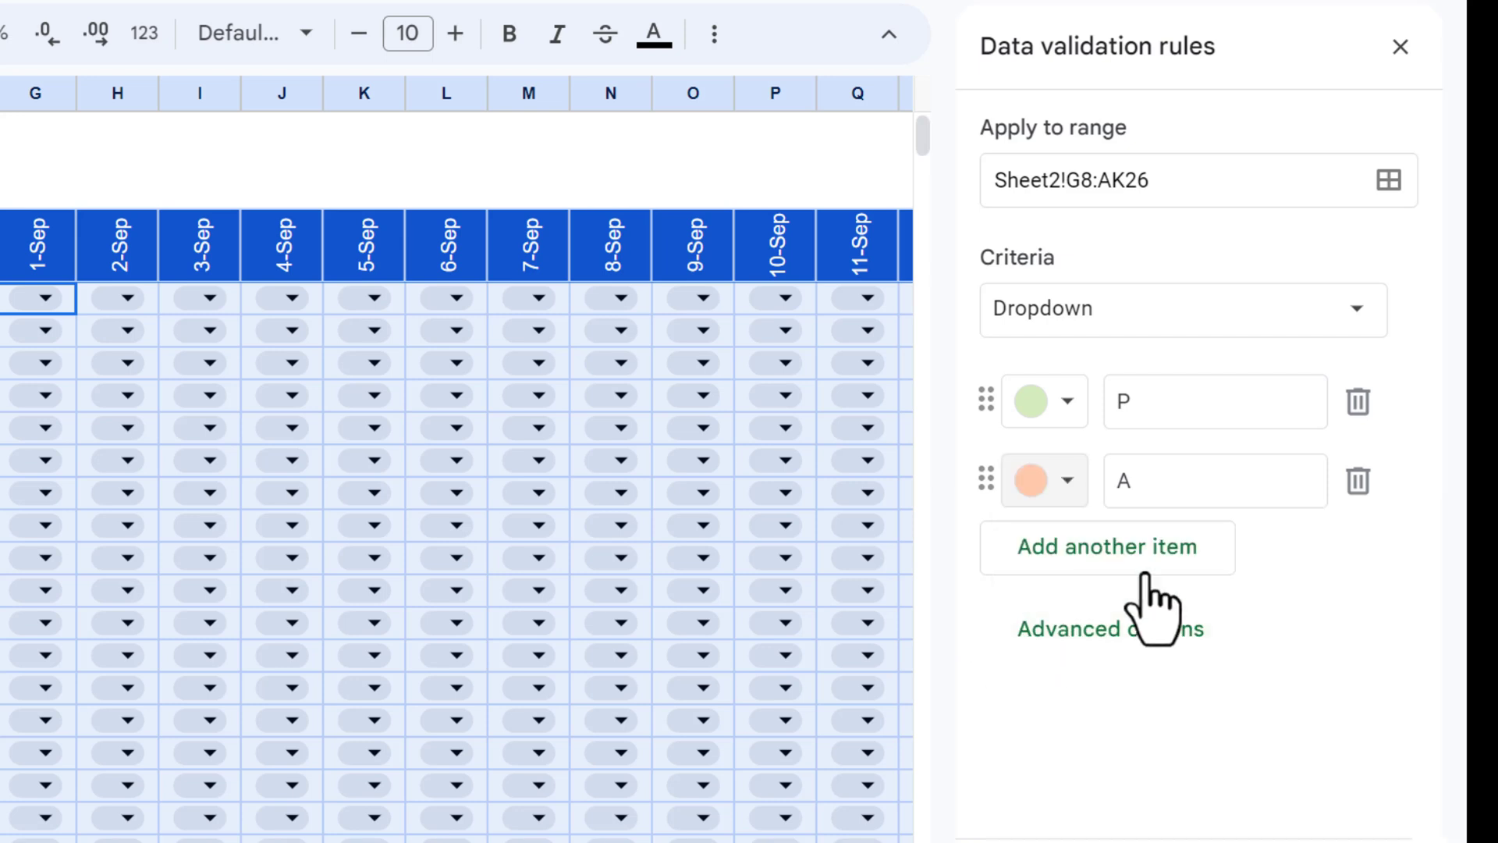
Step: Add a third dropdown item L and color it light blue
left_click(1157, 556)
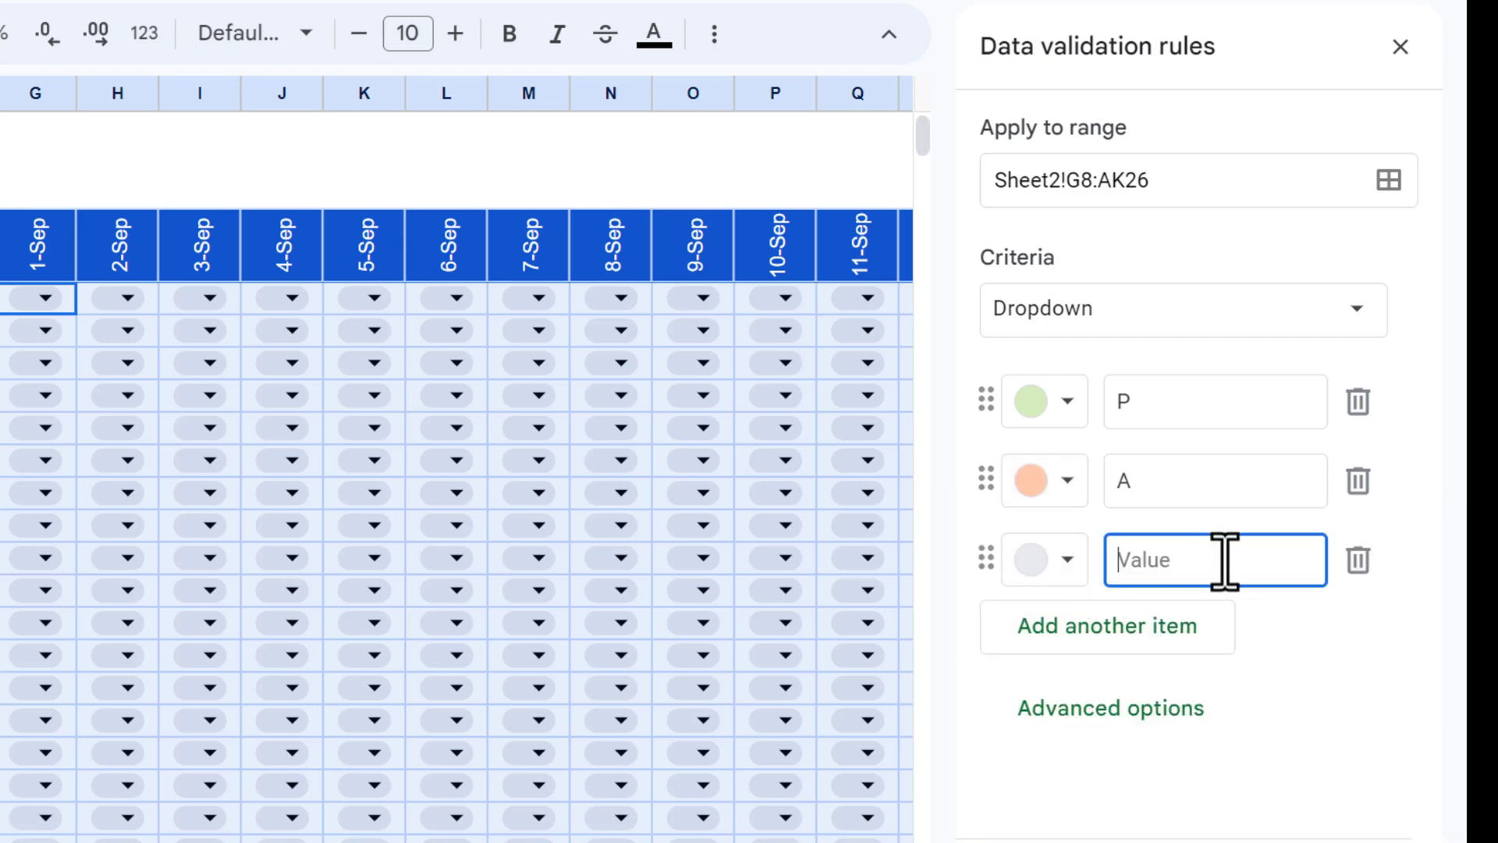
left_click(1068, 560)
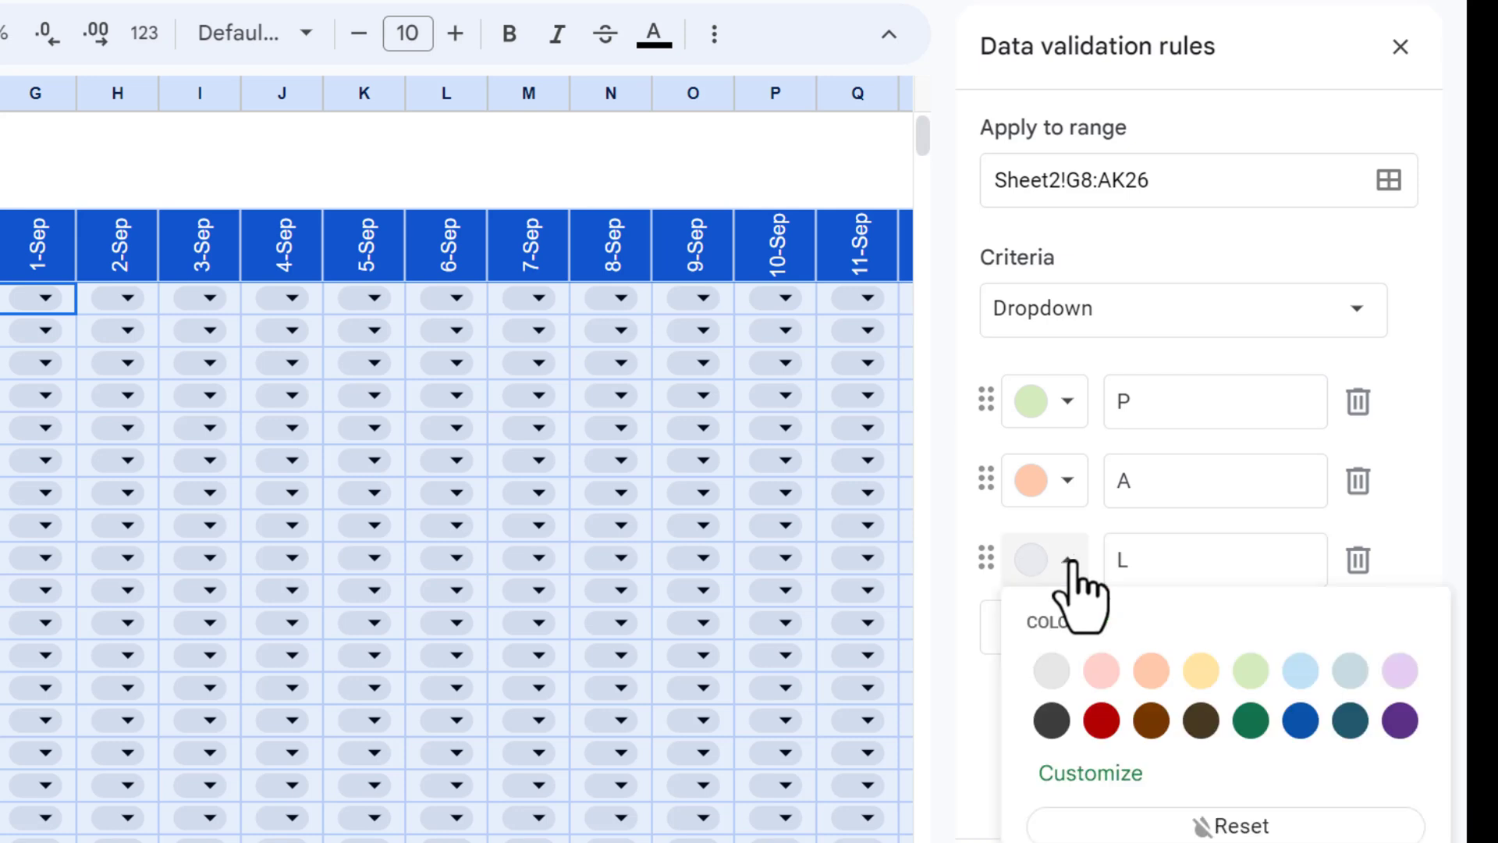
left_click(1299, 671)
Step: Add a fourth dropdown item WO in light gray, then save the rule and close the data validation rules
left_click(1157, 633)
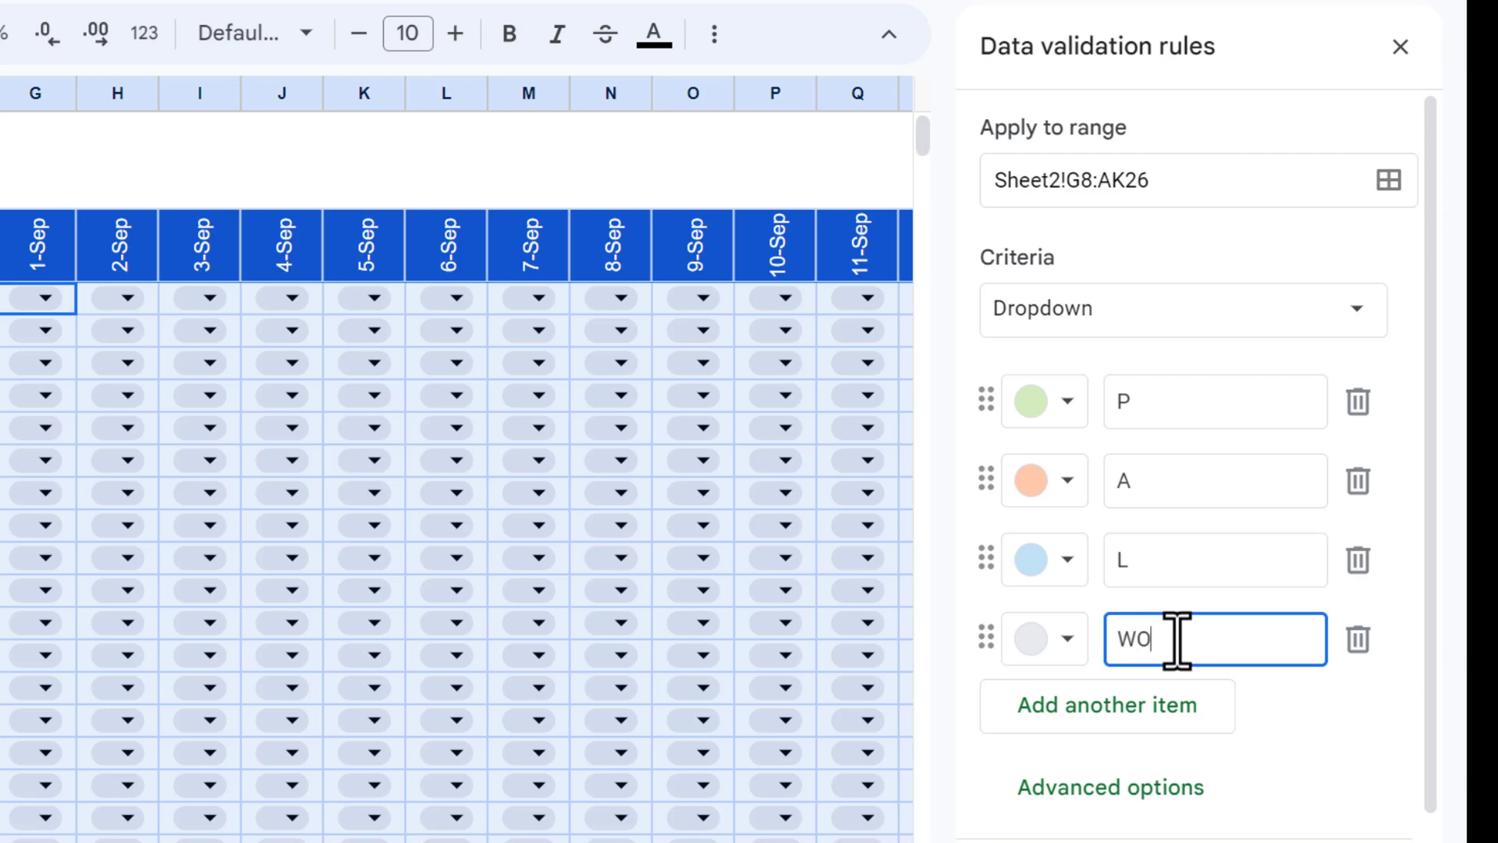
left_click(1060, 652)
left_click(1295, 679)
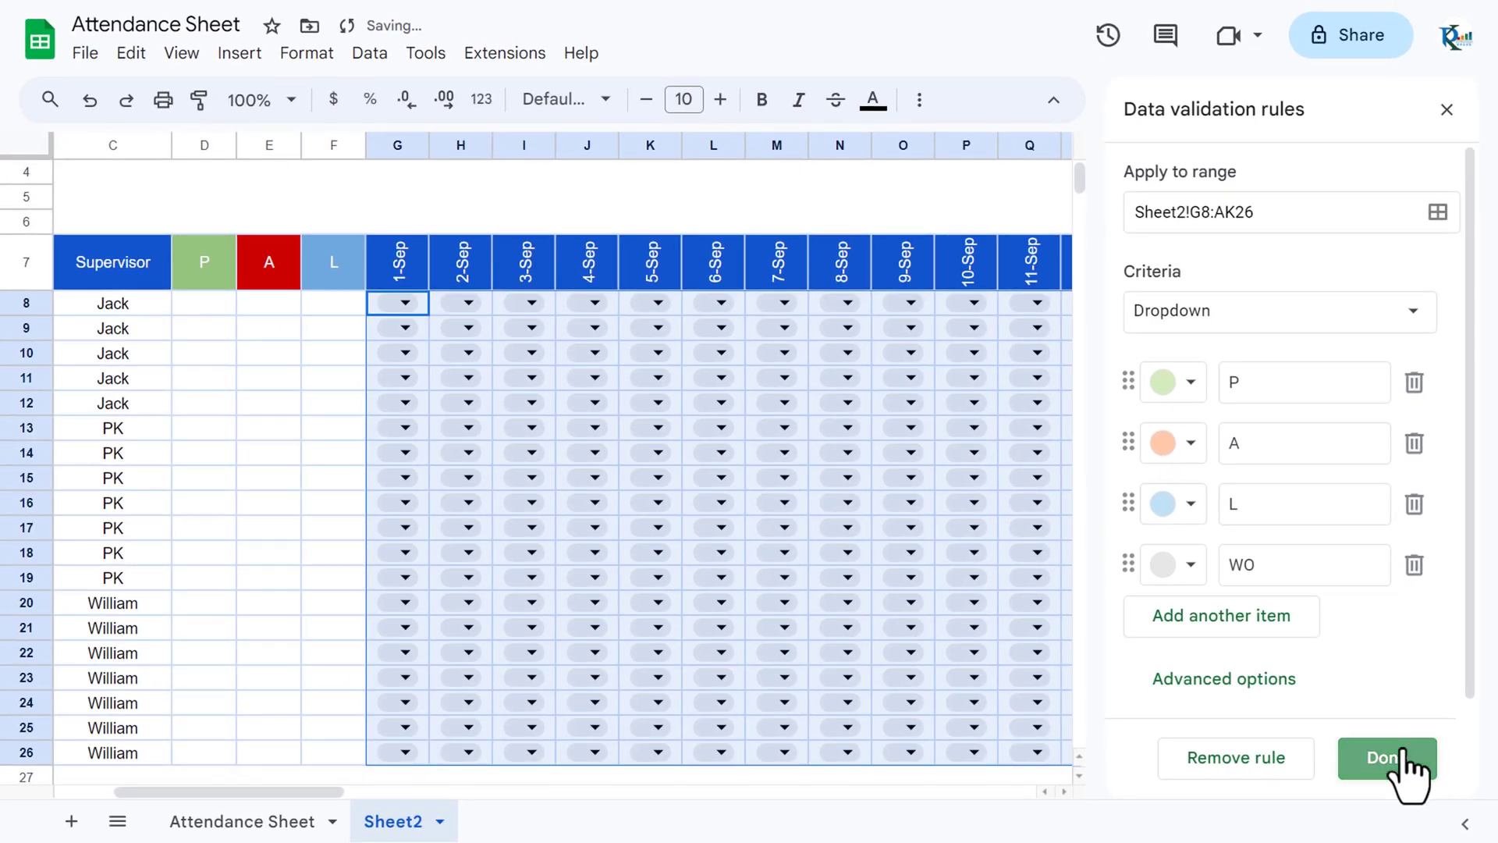
left_click(1389, 810)
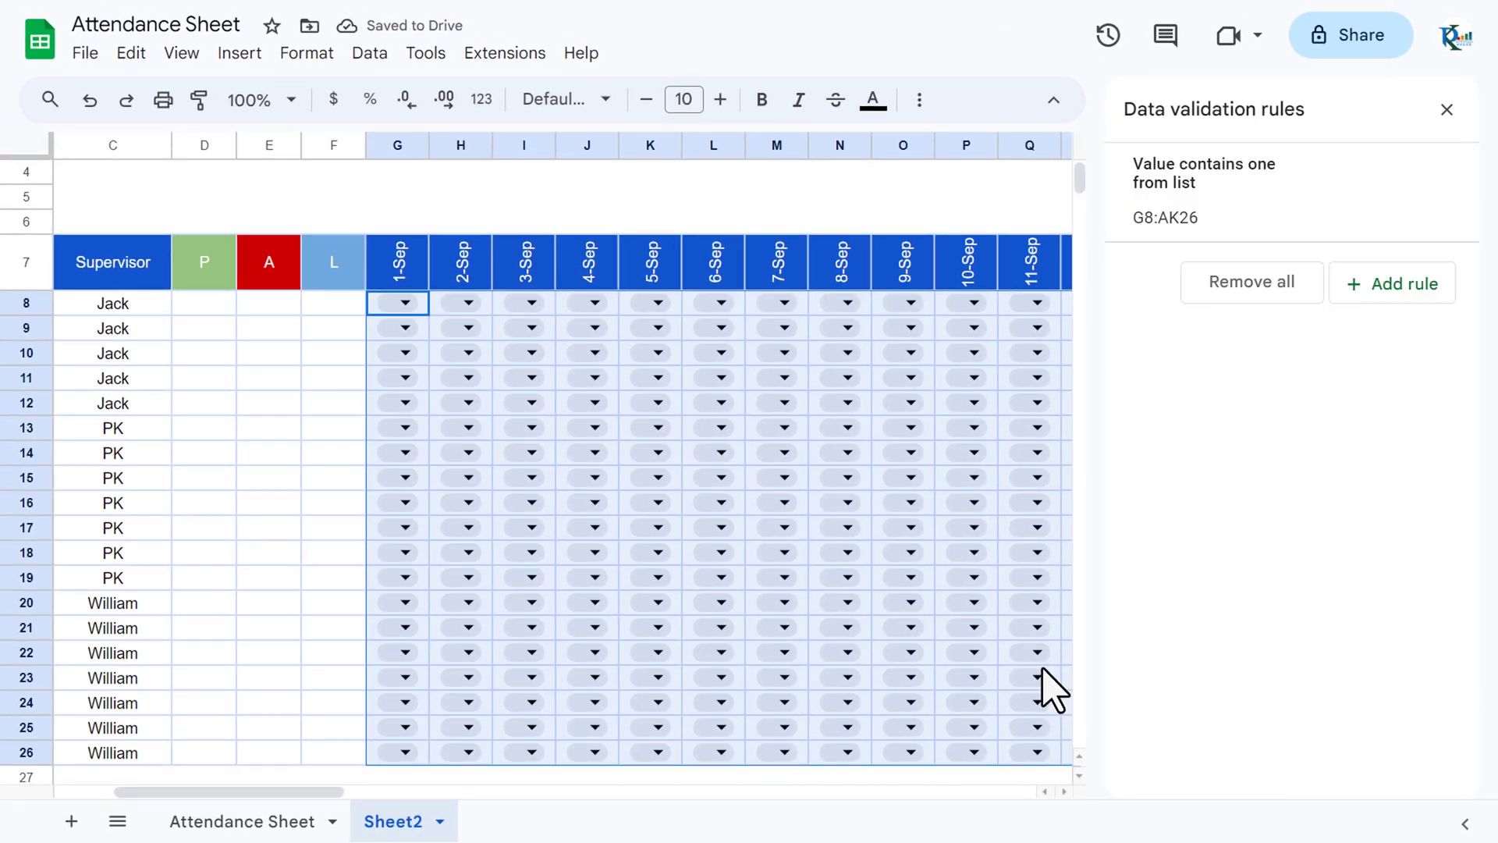
left_click(1448, 109)
left_click(699, 198)
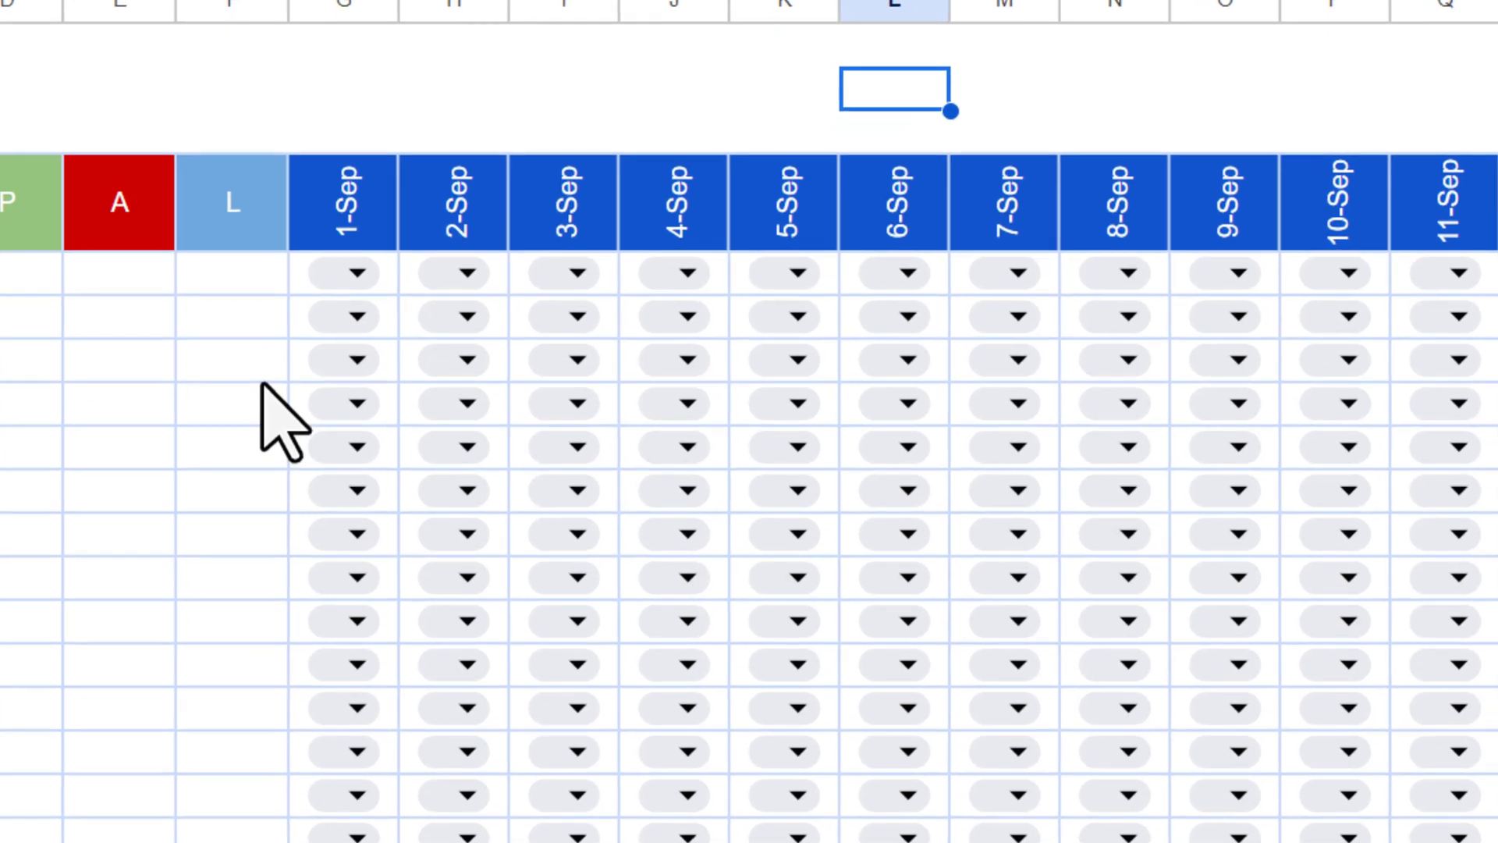
Step: Choose P from the dropdown for the first employee on 1-Sep, cell G8
left_click(351, 273)
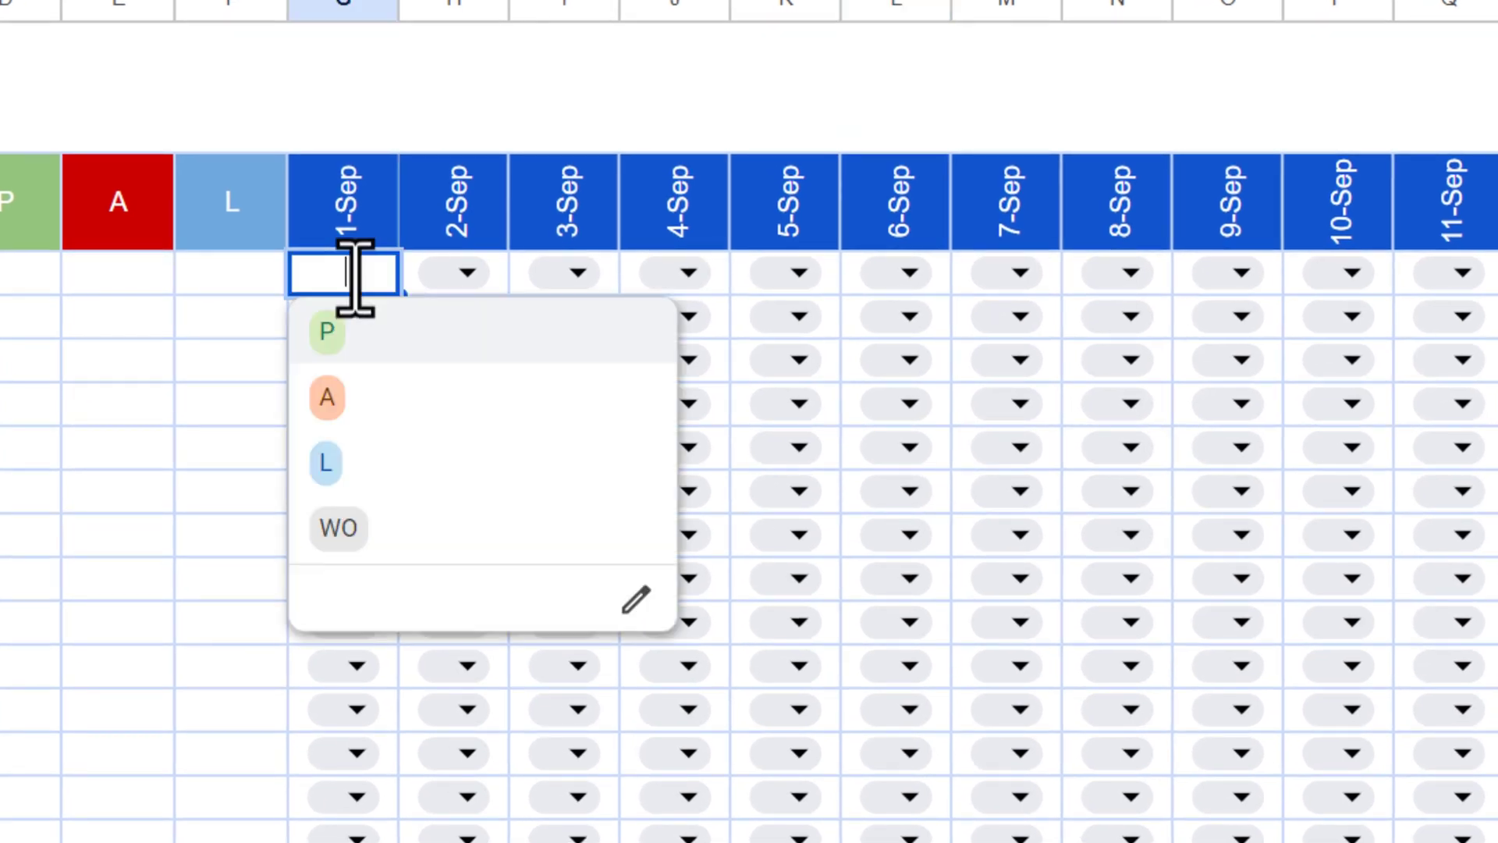
left_click(331, 330)
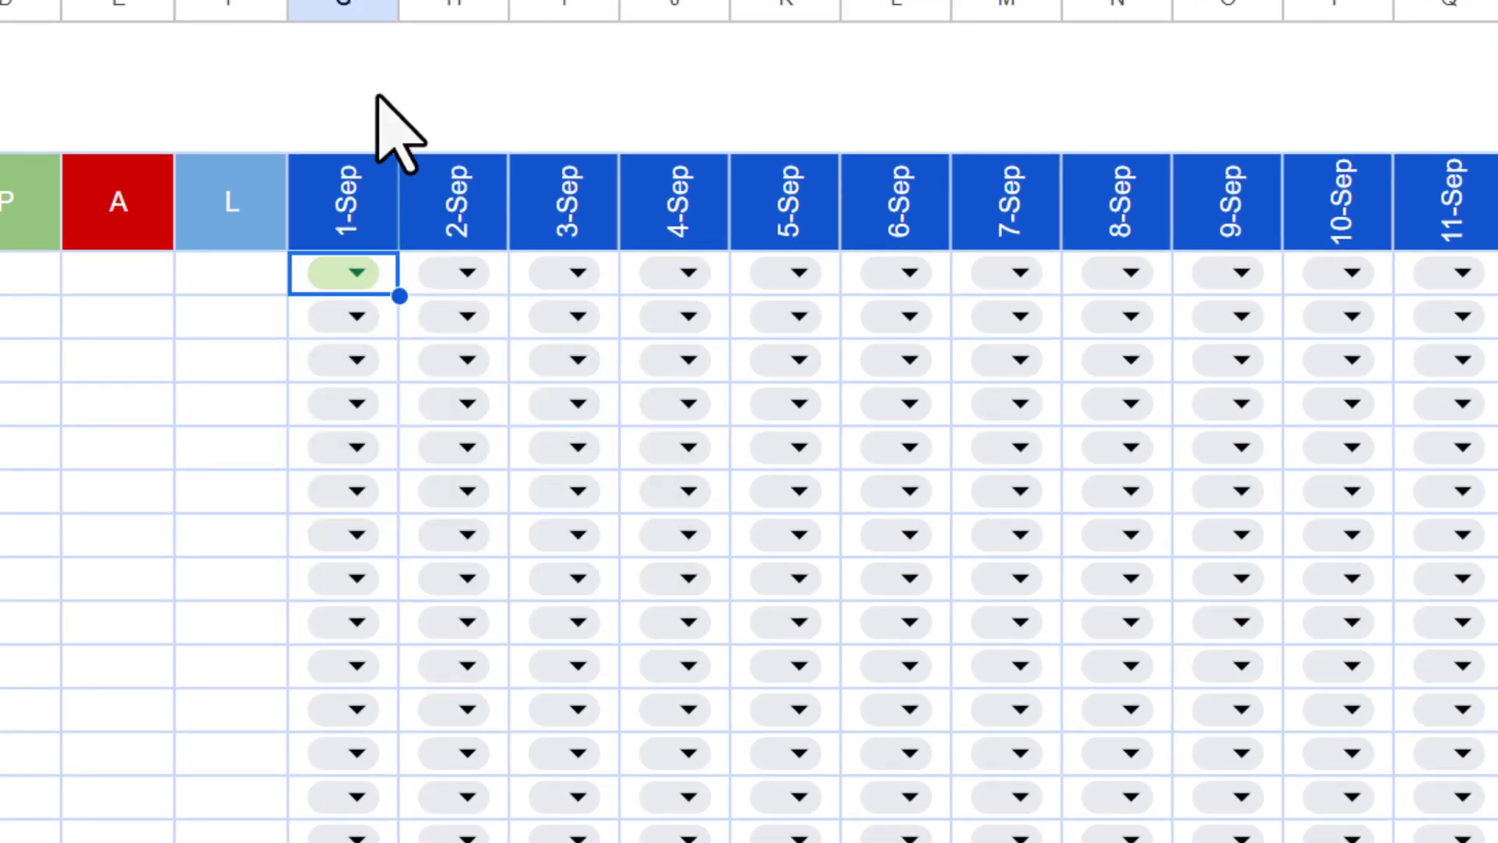
Step: Reduce the font size of all the dropdown cells G8:AK26 to 8
key("ctrl+Left")
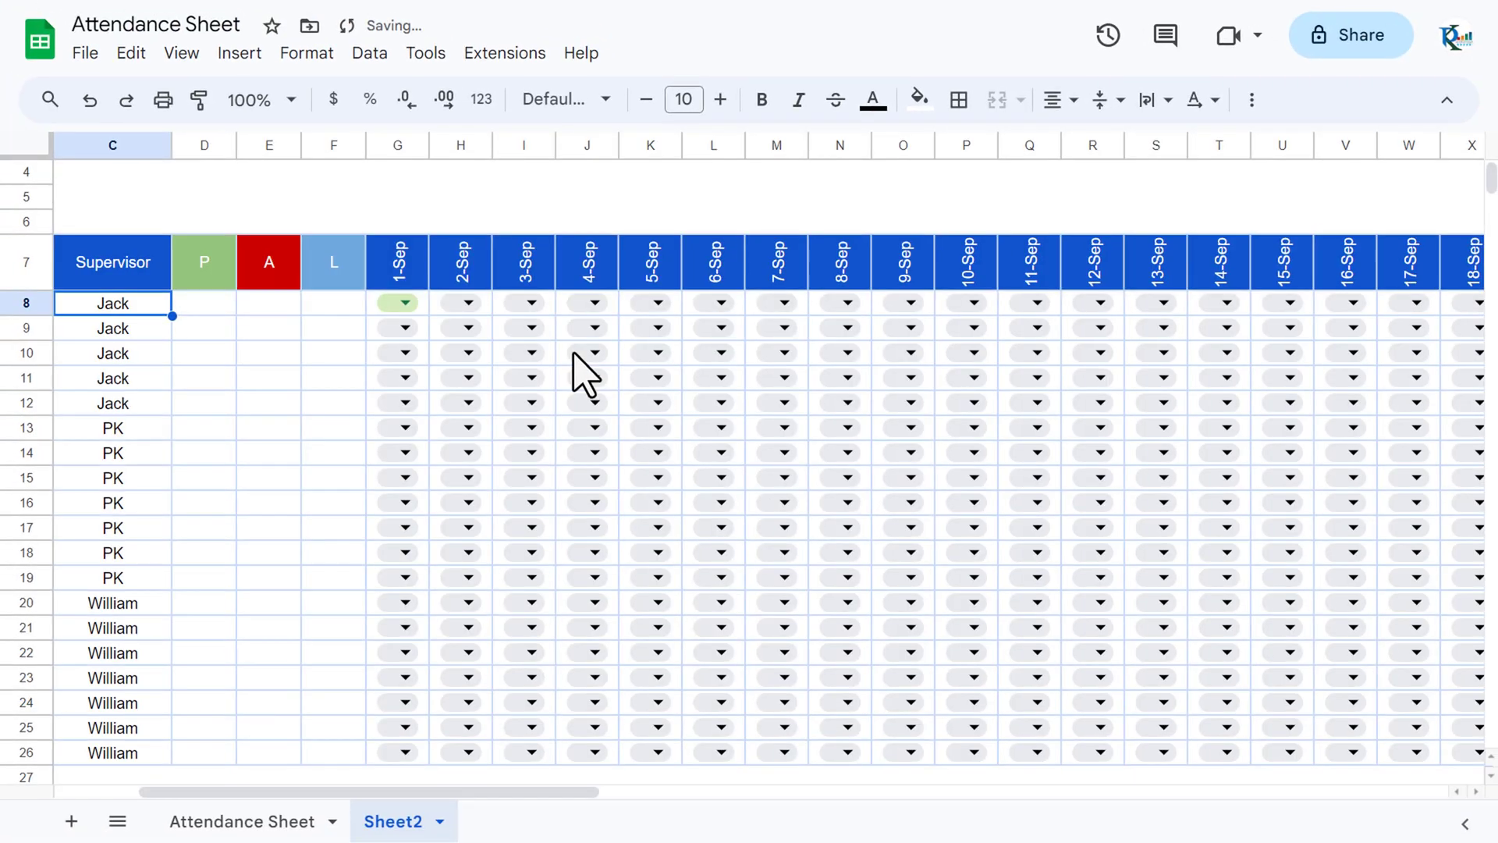
key("Right")
key("Right")
key("Right")
key("Right")
key("shift+Down")
key("shift+Down")
key("shift+Down")
key("shift+Down")
key("shift+Down")
key("shift+Down")
key("shift+Down")
key("shift+Down")
key("shift+Down")
key("shift+Down")
key("shift+Down")
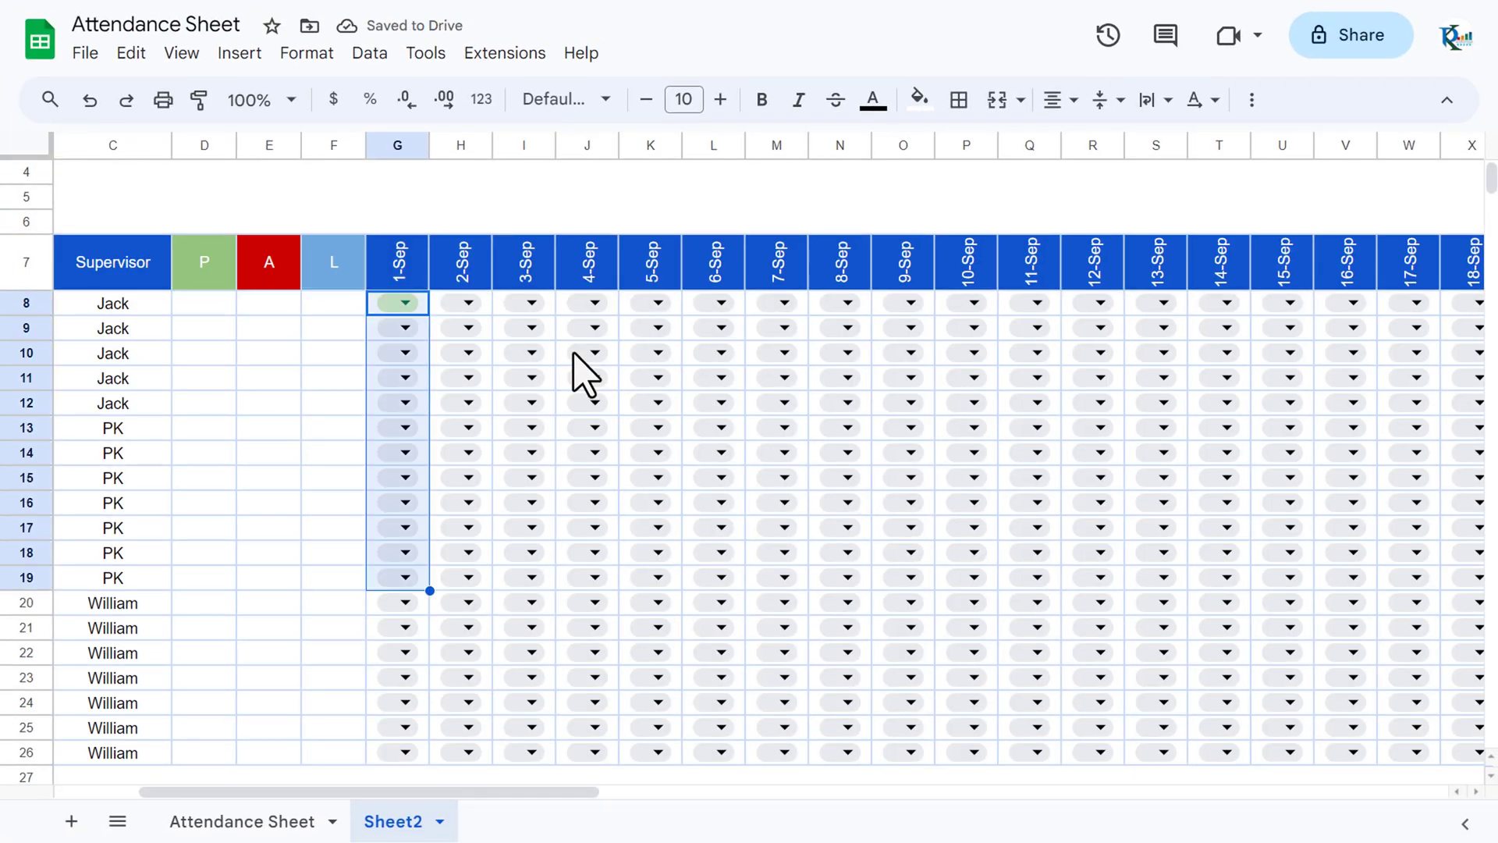
key("shift+Down")
key("shift+Down")
key("shift+Down")
key("shift+Down")
key("shift+Down")
key("shift+Down")
key("shift+Down")
key("shift+Right")
key("shift+Right")
key("shift+Right")
key("shift+Right")
key("shift+Right")
key("shift+Right")
key("shift+Right")
key("shift+Right")
key("shift+Right")
key("shift+Right")
key("shift+Right")
key("shift+Right")
key("shift+Right")
key("shift+Right")
key("shift+Right")
key("shift+Right")
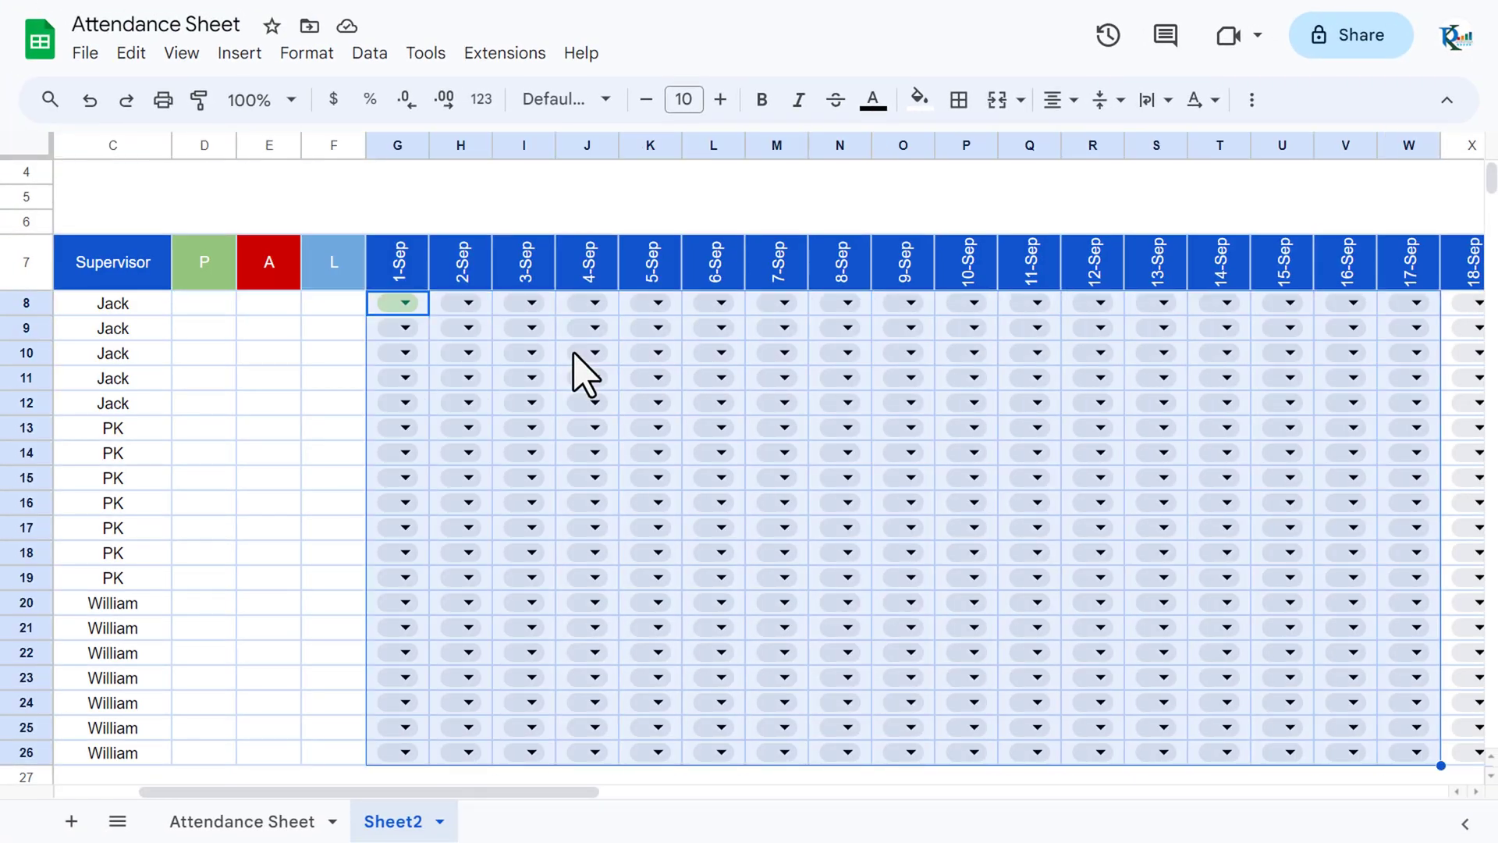
key("shift+Right")
key("shift+Right")
key("shift+Right")
key("shift+Right")
key("shift+Right")
key("shift+Right")
key("shift+Right")
key("shift+Right")
key("shift+Right")
key("shift+Right")
key("shift+Right")
key("shift+Right")
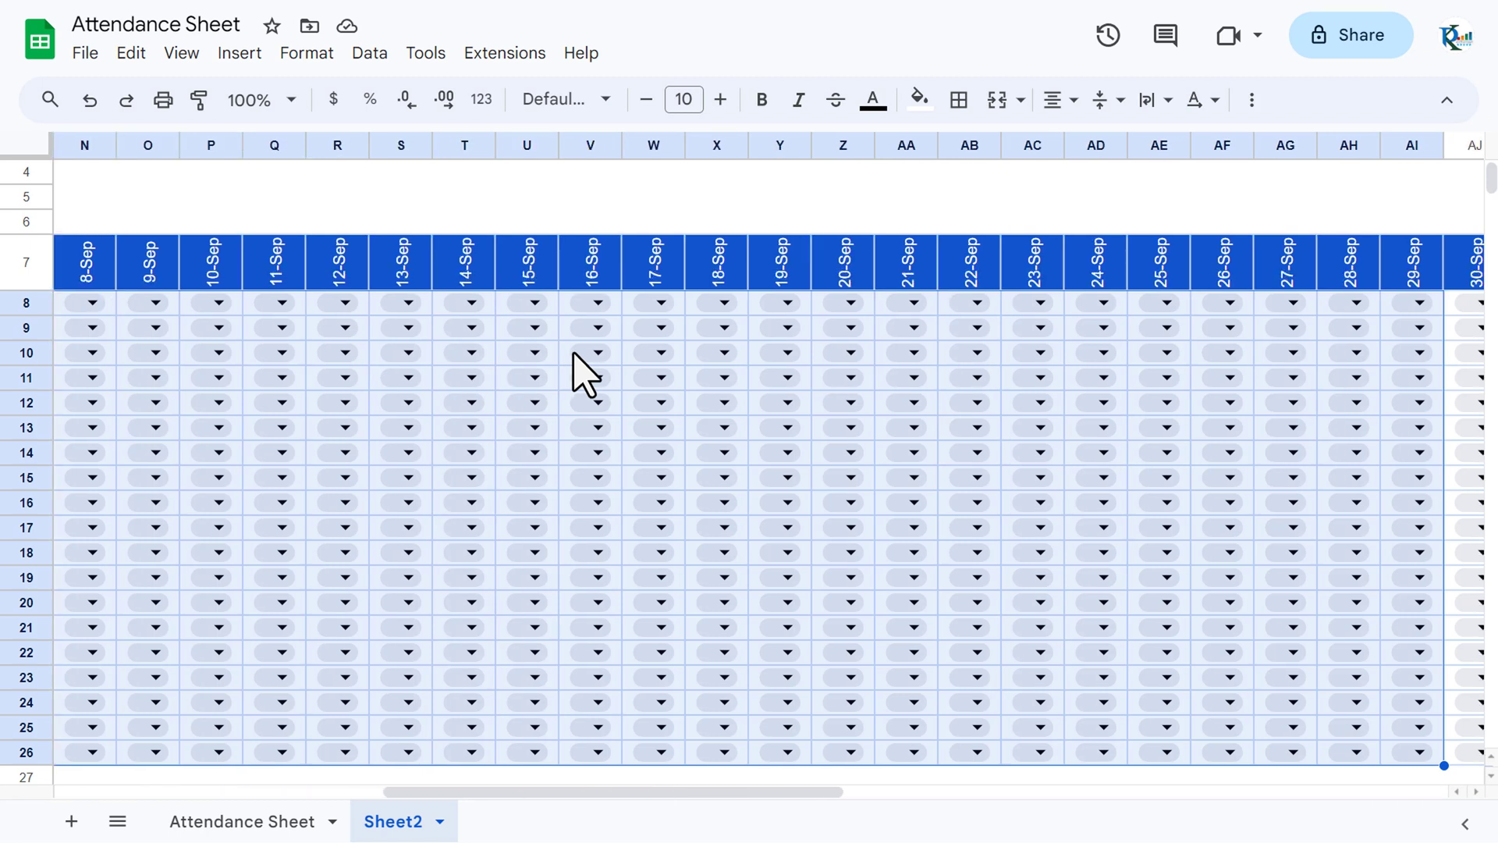
key("shift+Right")
key("shift+Right")
key("shift+Right")
key("shift+Left")
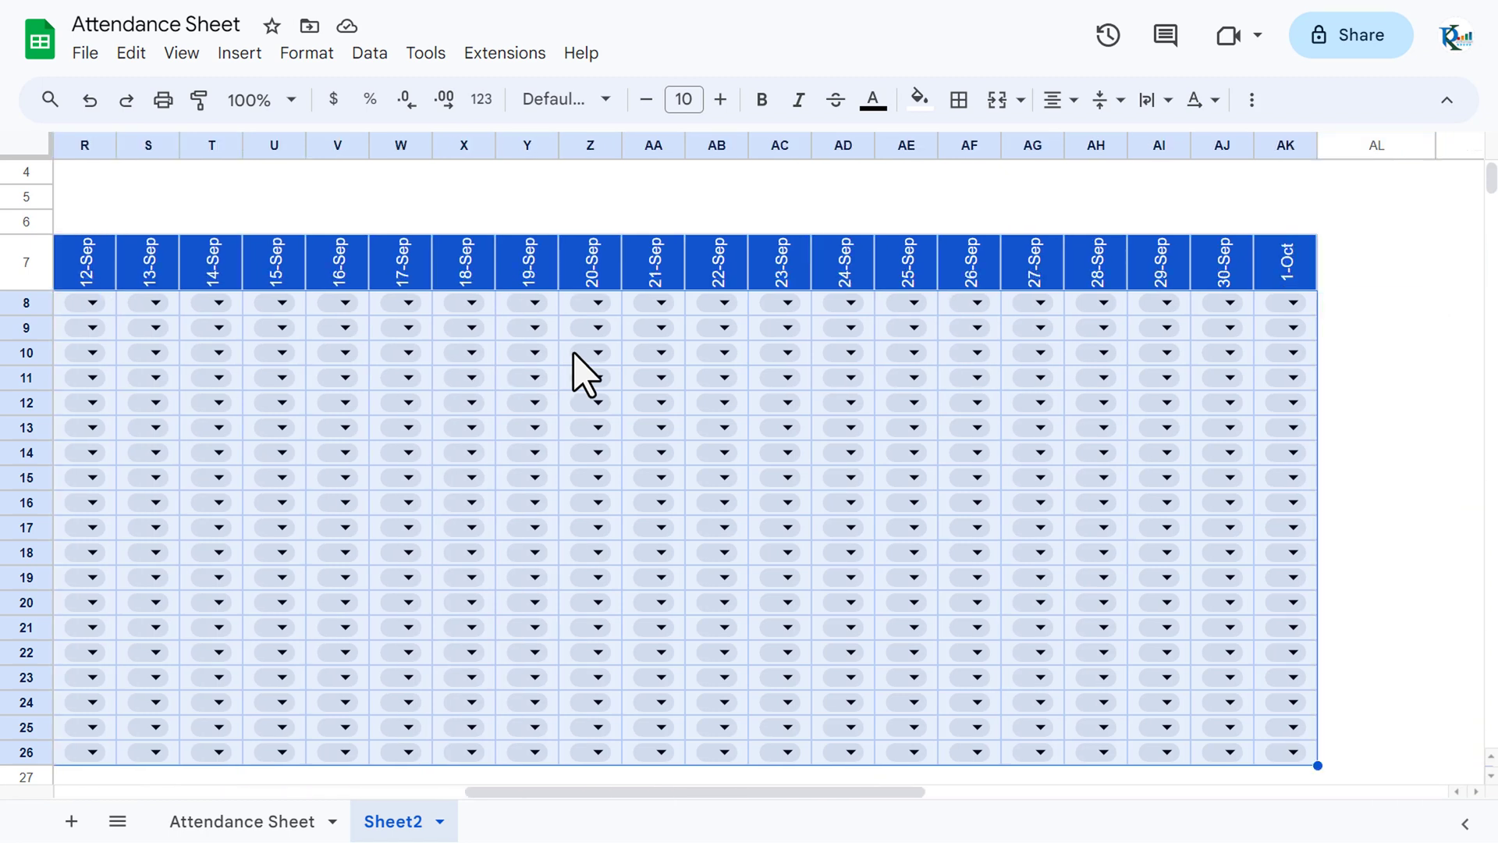
left_click(647, 99)
left_click(647, 99)
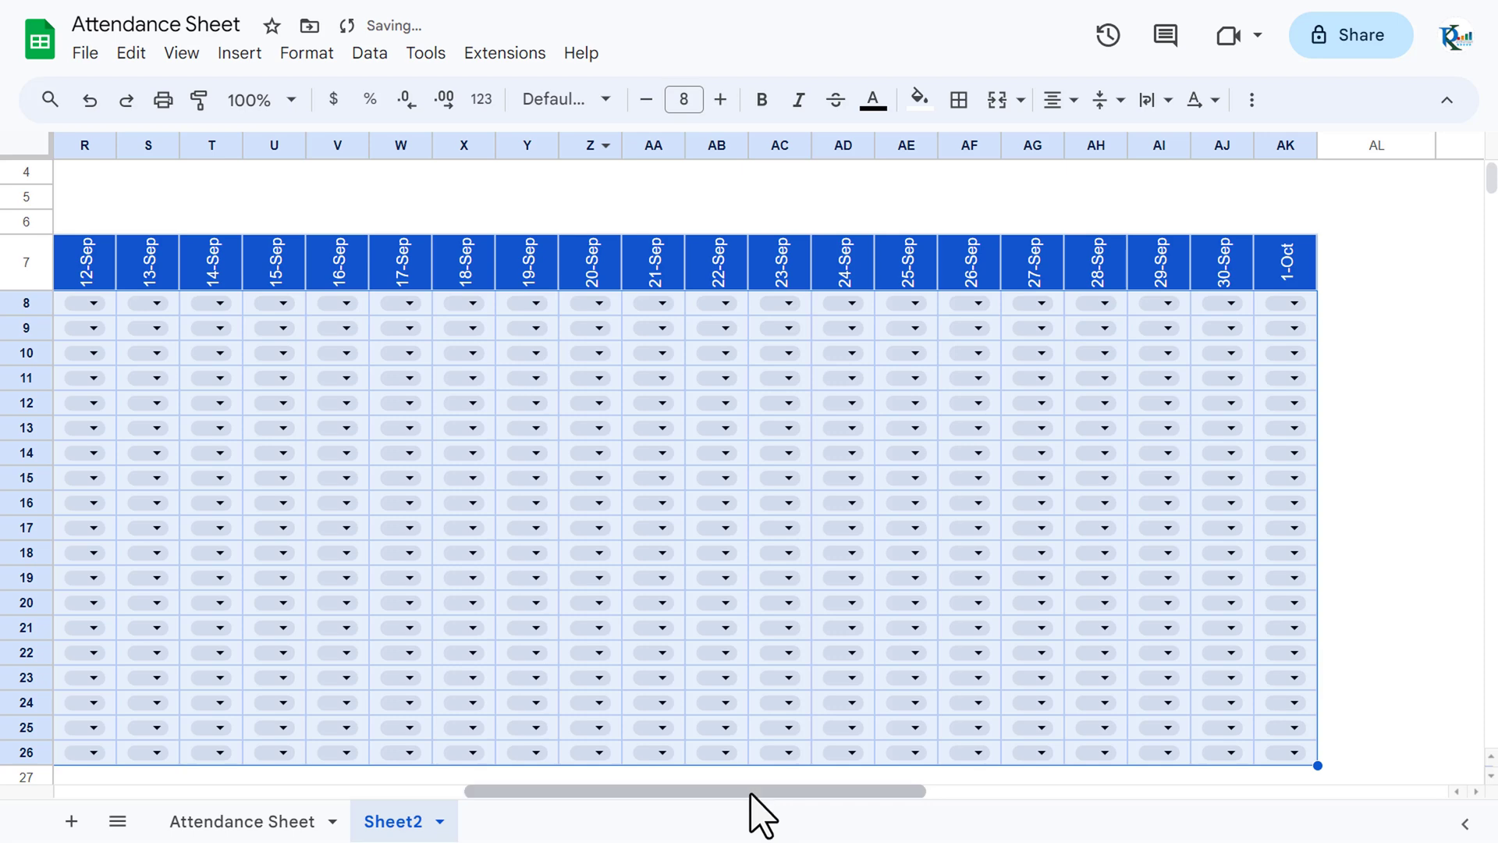
Step: Mark the second employee A in G9 and the third employee L in G10 for 1-Sep
type("P")
key("ctrl+Return")
left_click(539, 355)
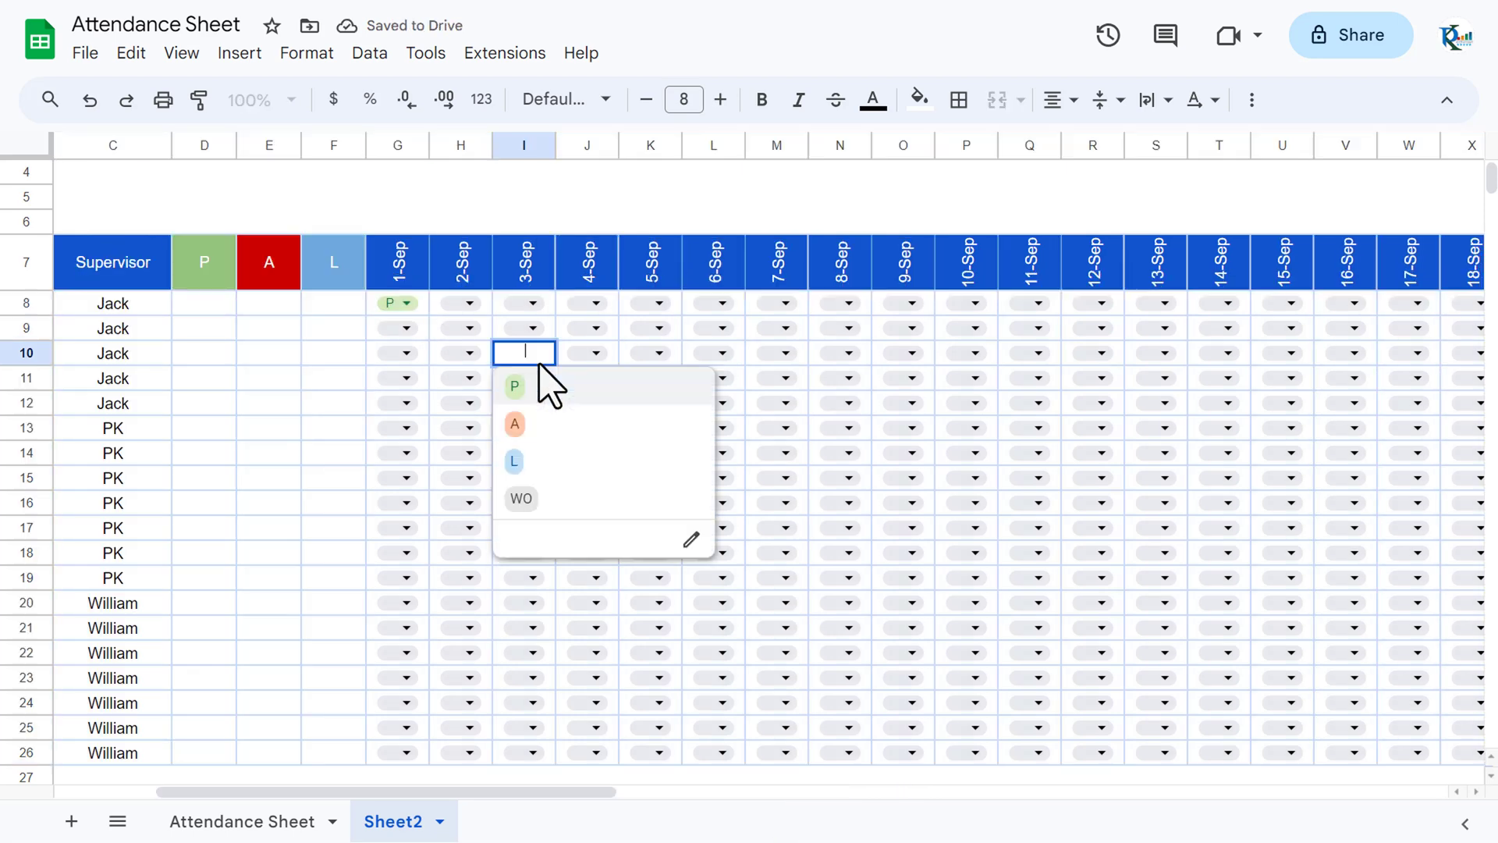
left_click(404, 328)
left_click(406, 328)
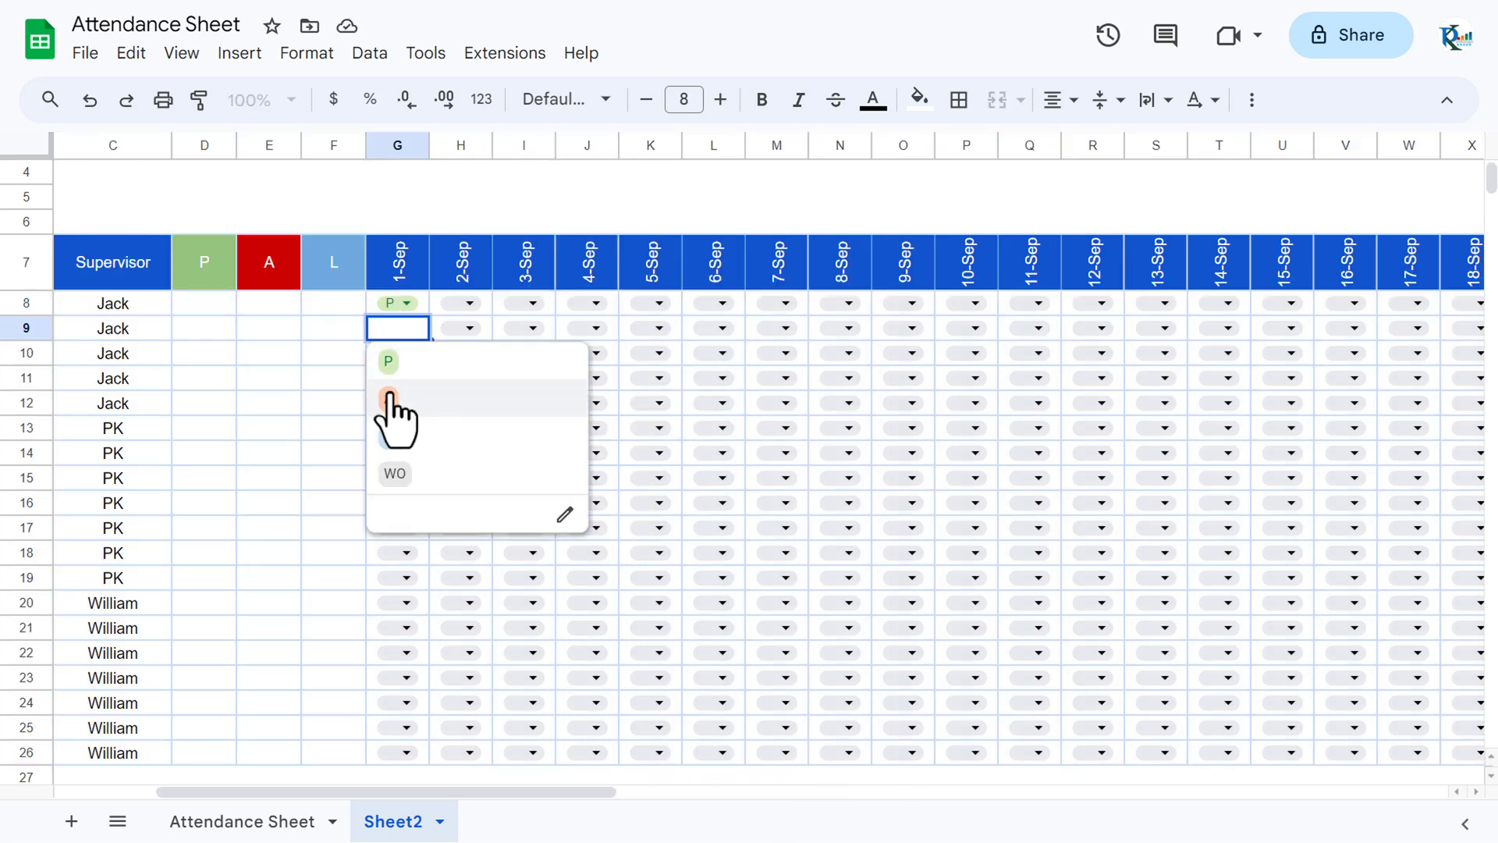
left_click(405, 400)
left_click(407, 355)
left_click(408, 355)
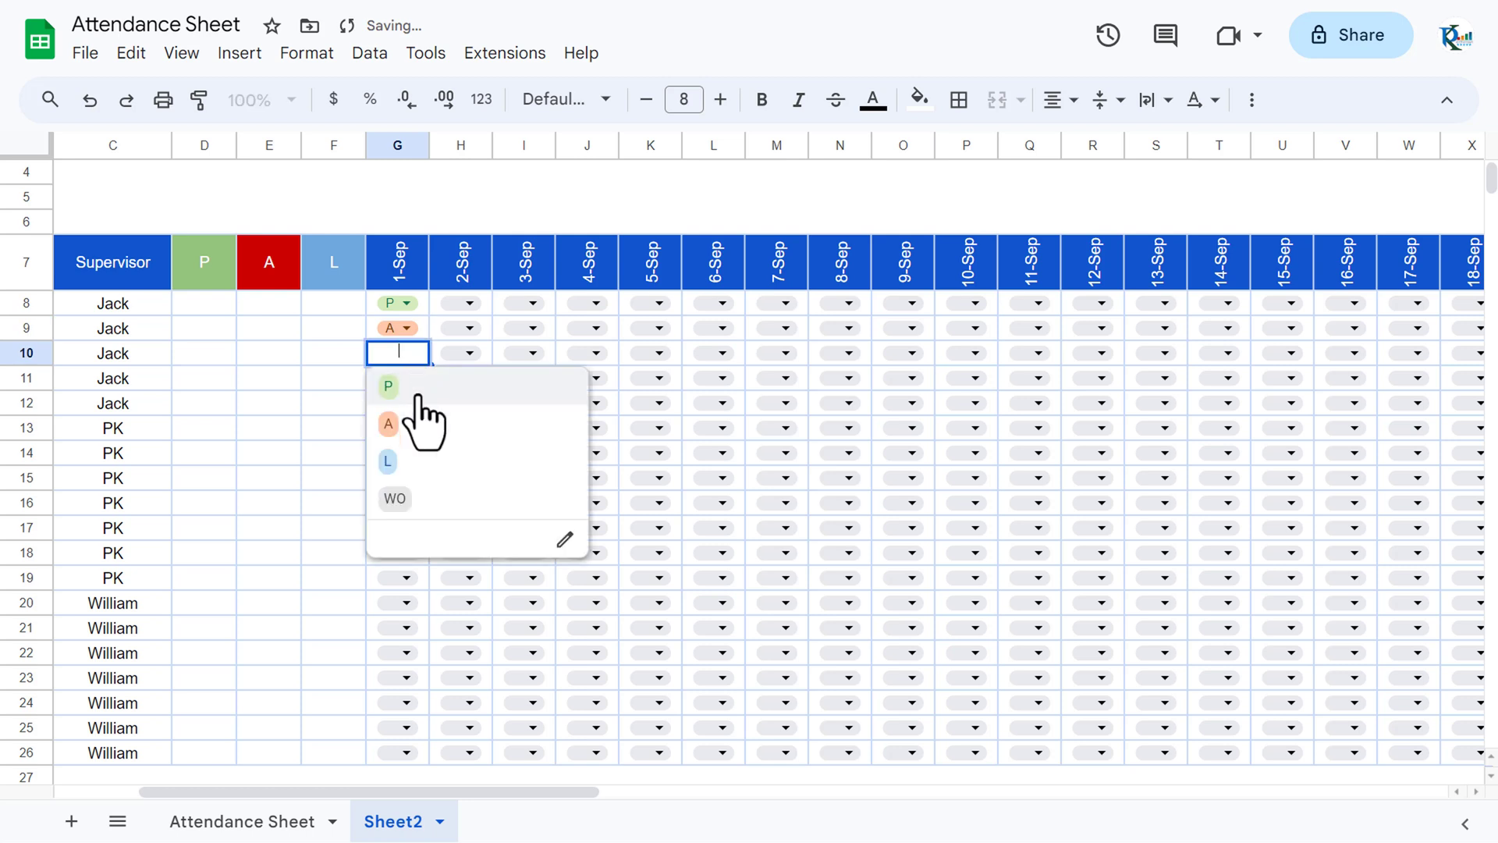
left_click(394, 462)
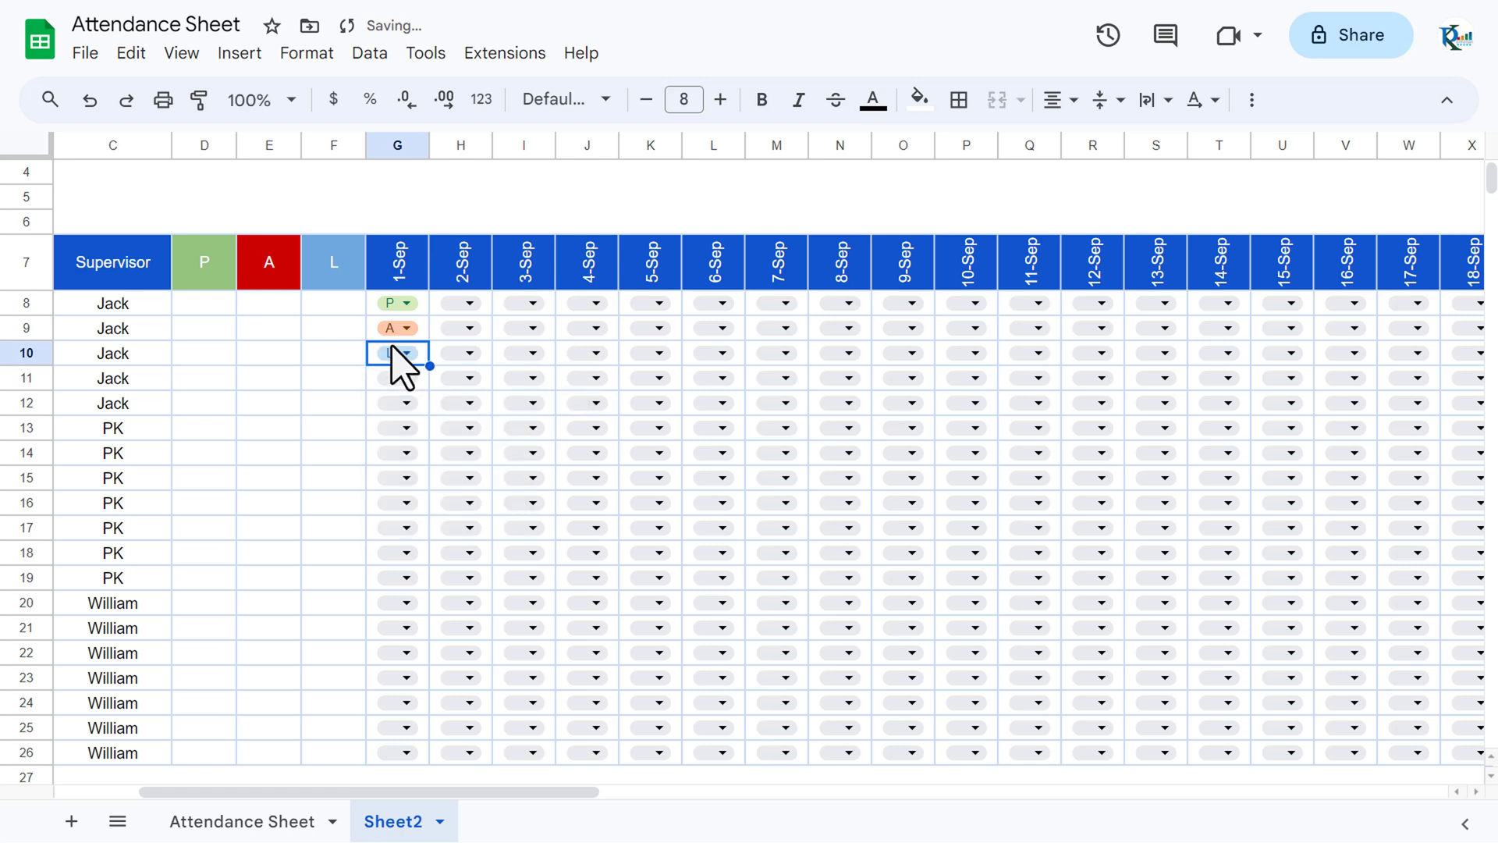
Step: Select cell D8 under the P header for the first employee and show the formula bar
left_click(348, 309)
scroll(422, 320, "left", 3)
left_click(477, 312)
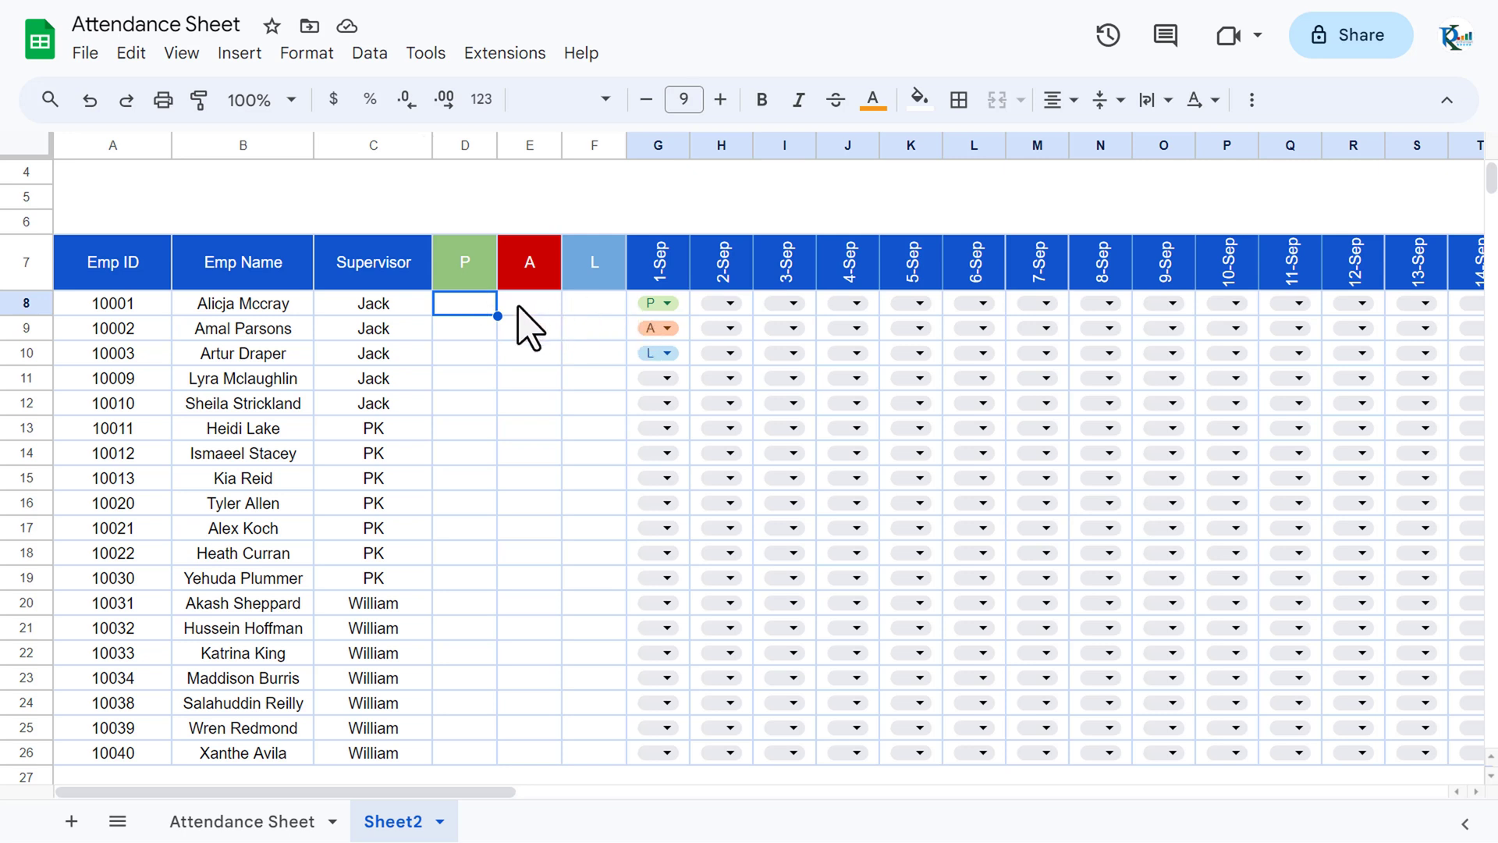
left_click(184, 55)
mouse_move(234, 96)
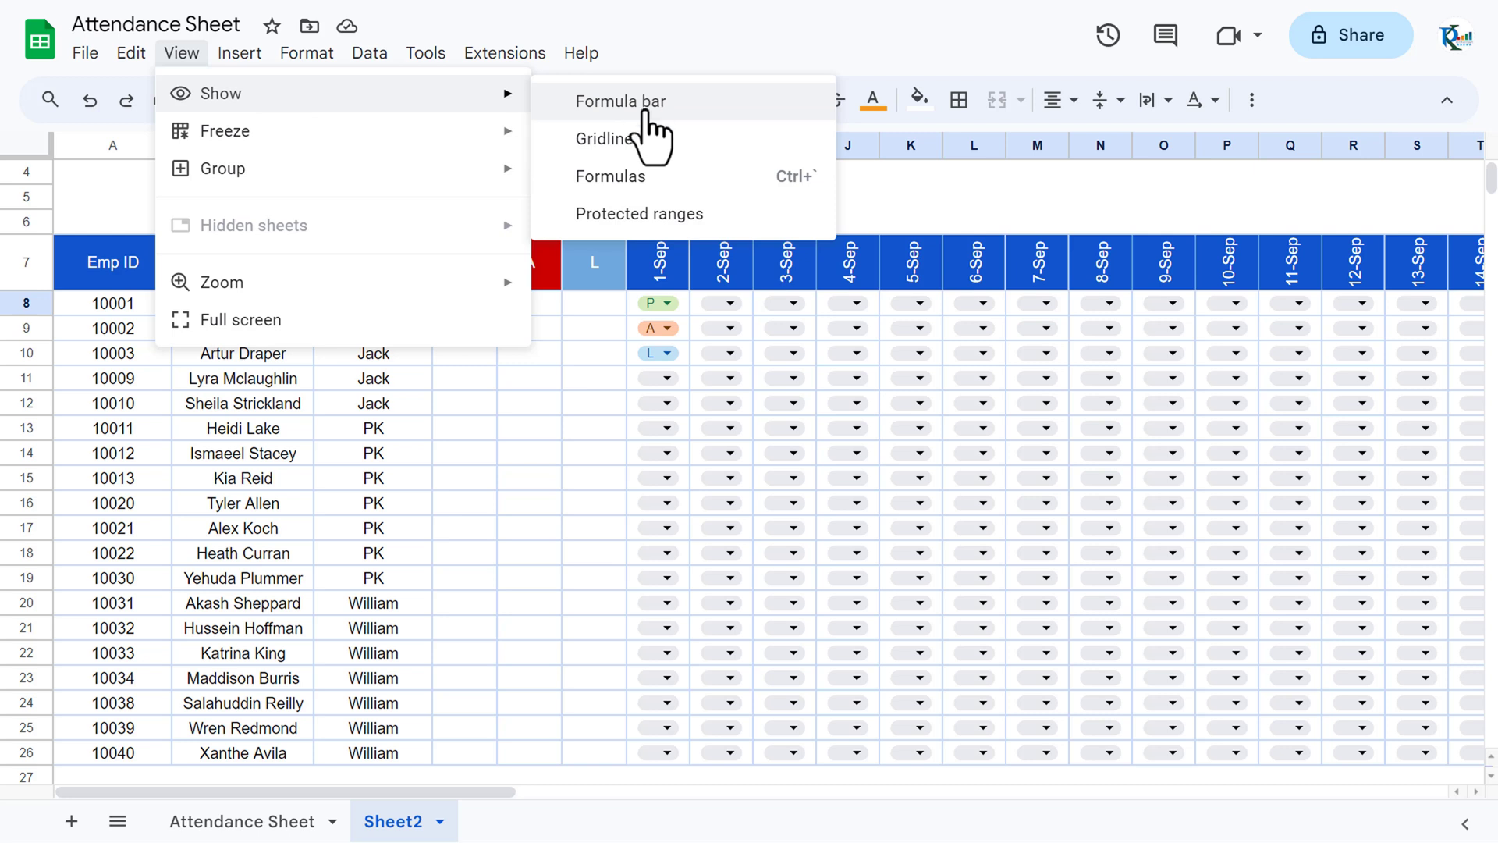
left_click(620, 102)
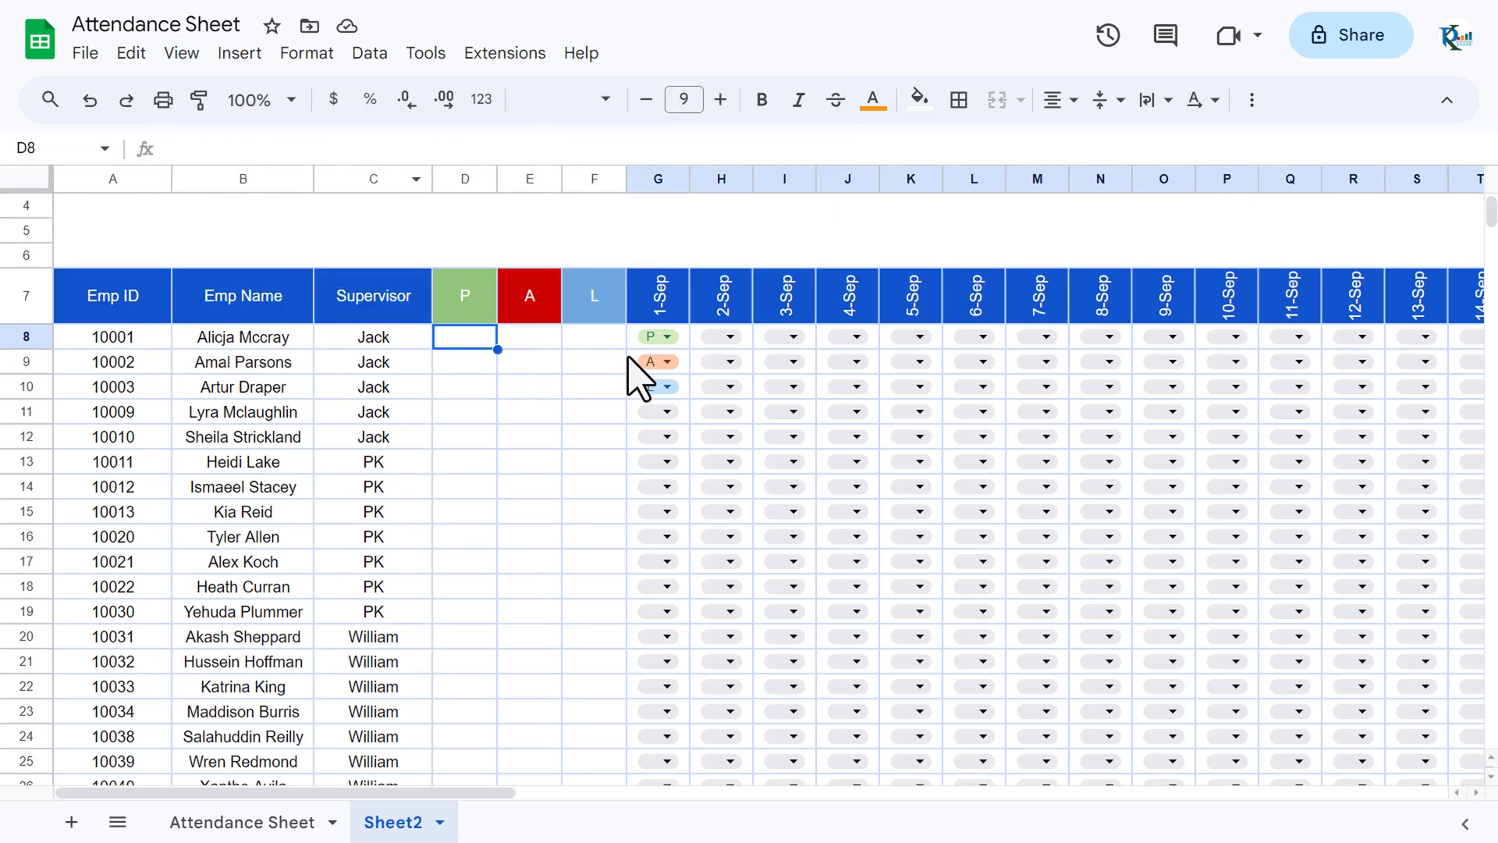
Step: Start a COUNTIF formula in D8 over the first employee's September days, with the range column-locked as $G8:$AK8
type("=cou")
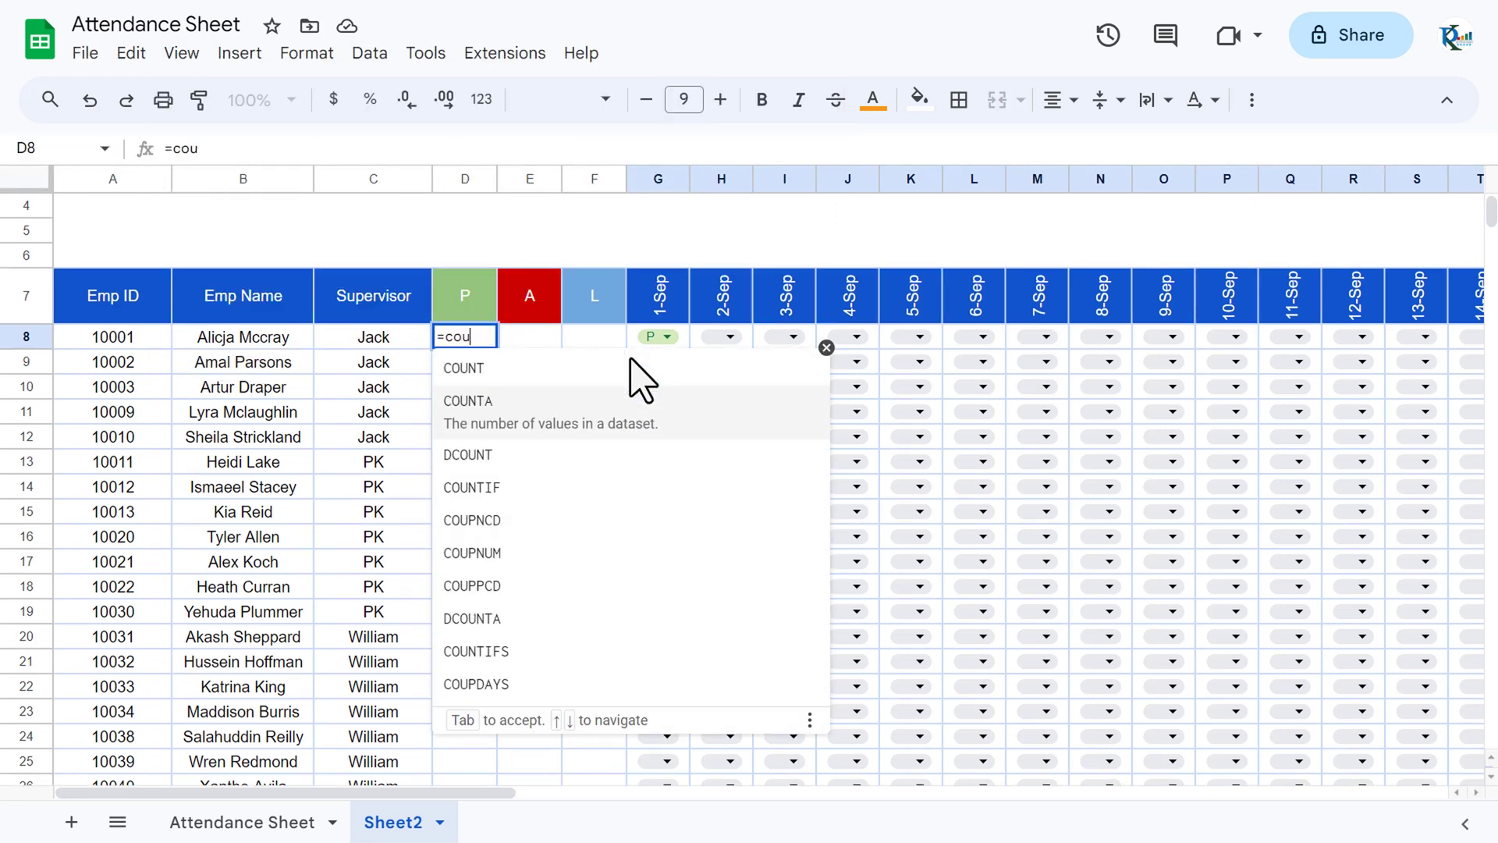
key("Down")
key("Tab")
key("Right")
key("Right")
key("Right")
key("shift+Right")
key("shift+Right")
key("shift+Right")
key("shift+Right")
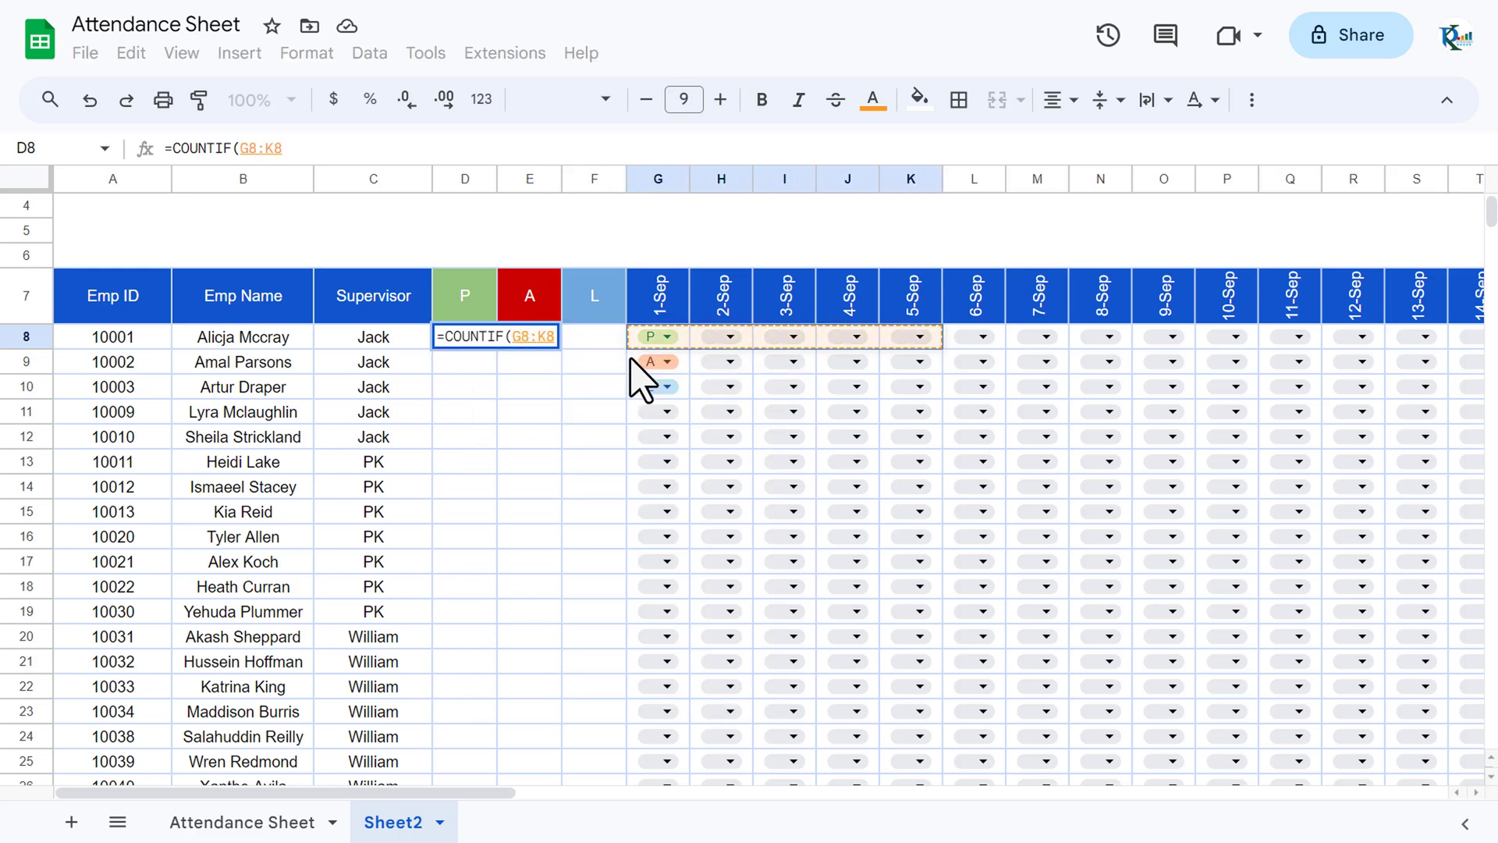
key("shift+Right")
key("shift+Right")
key("shift+Right")
key("shift+Right")
key("shift+Right")
key("shift+Right")
key("shift+Right")
key("shift+Right")
key("shift+Right")
key("shift+Right")
key("shift+Right")
key("shift+Right")
key("shift+Right")
key("shift+Right")
key("shift+Right")
key("shift+Right")
key("shift+Right")
key("shift+Right")
key("shift+Right")
key("shift+Right")
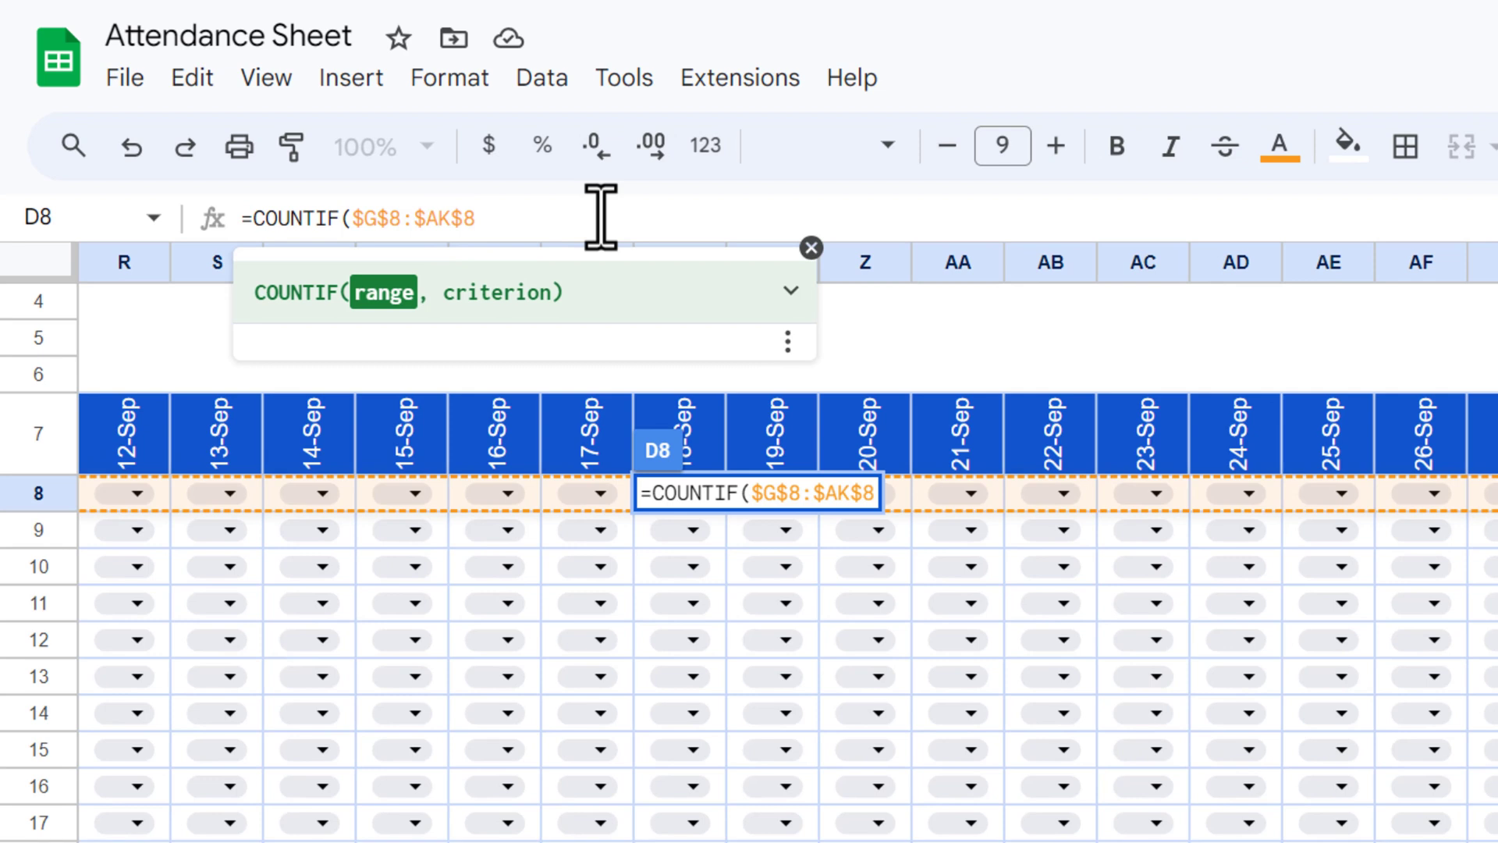
key("F4")
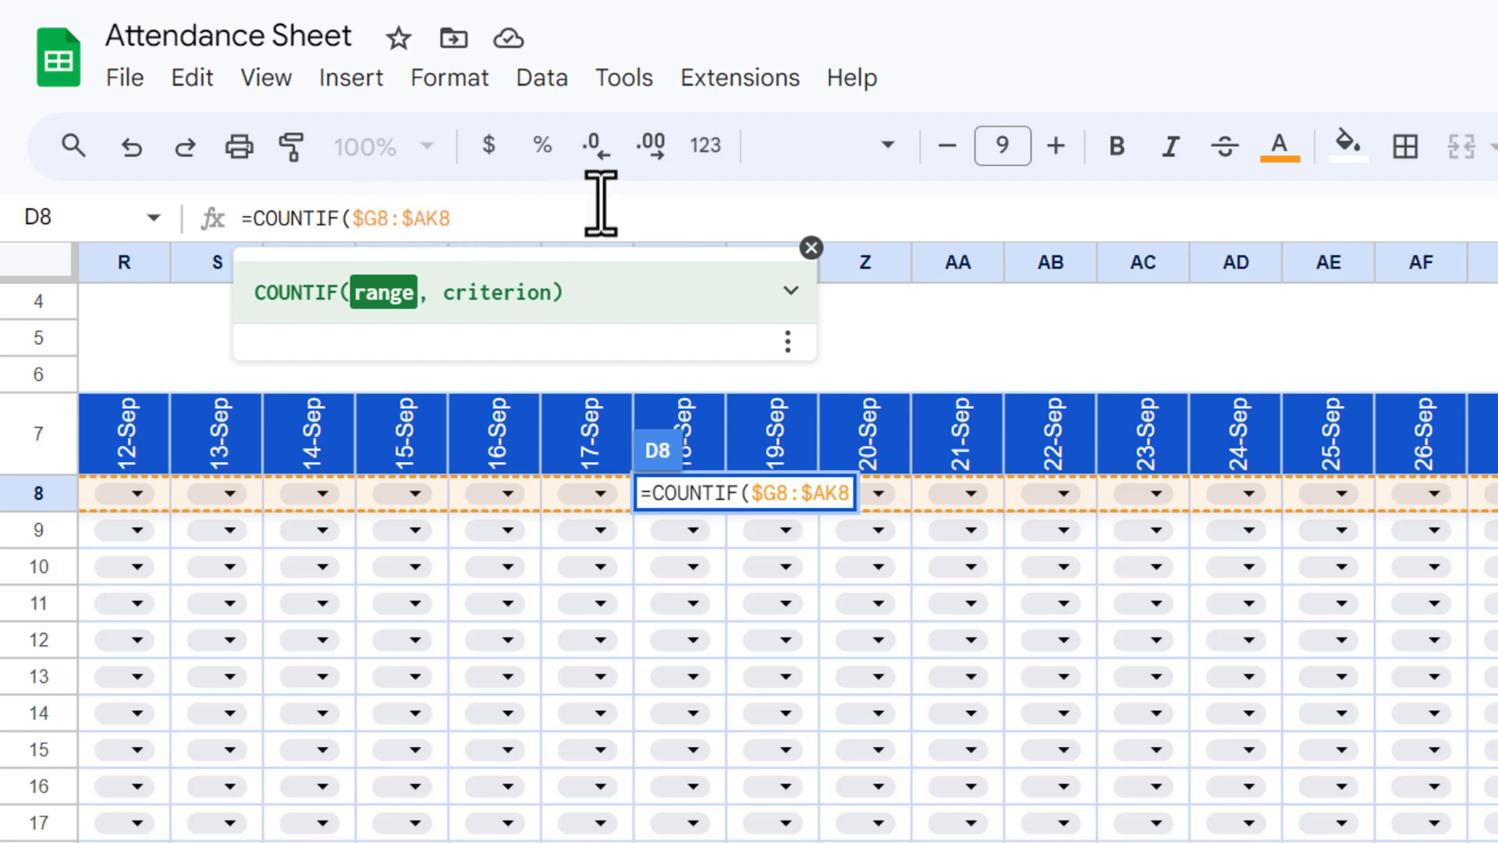
Step: Complete the COUNTIF formula in D8 with the P header as row-locked criterion D$7
type(",")
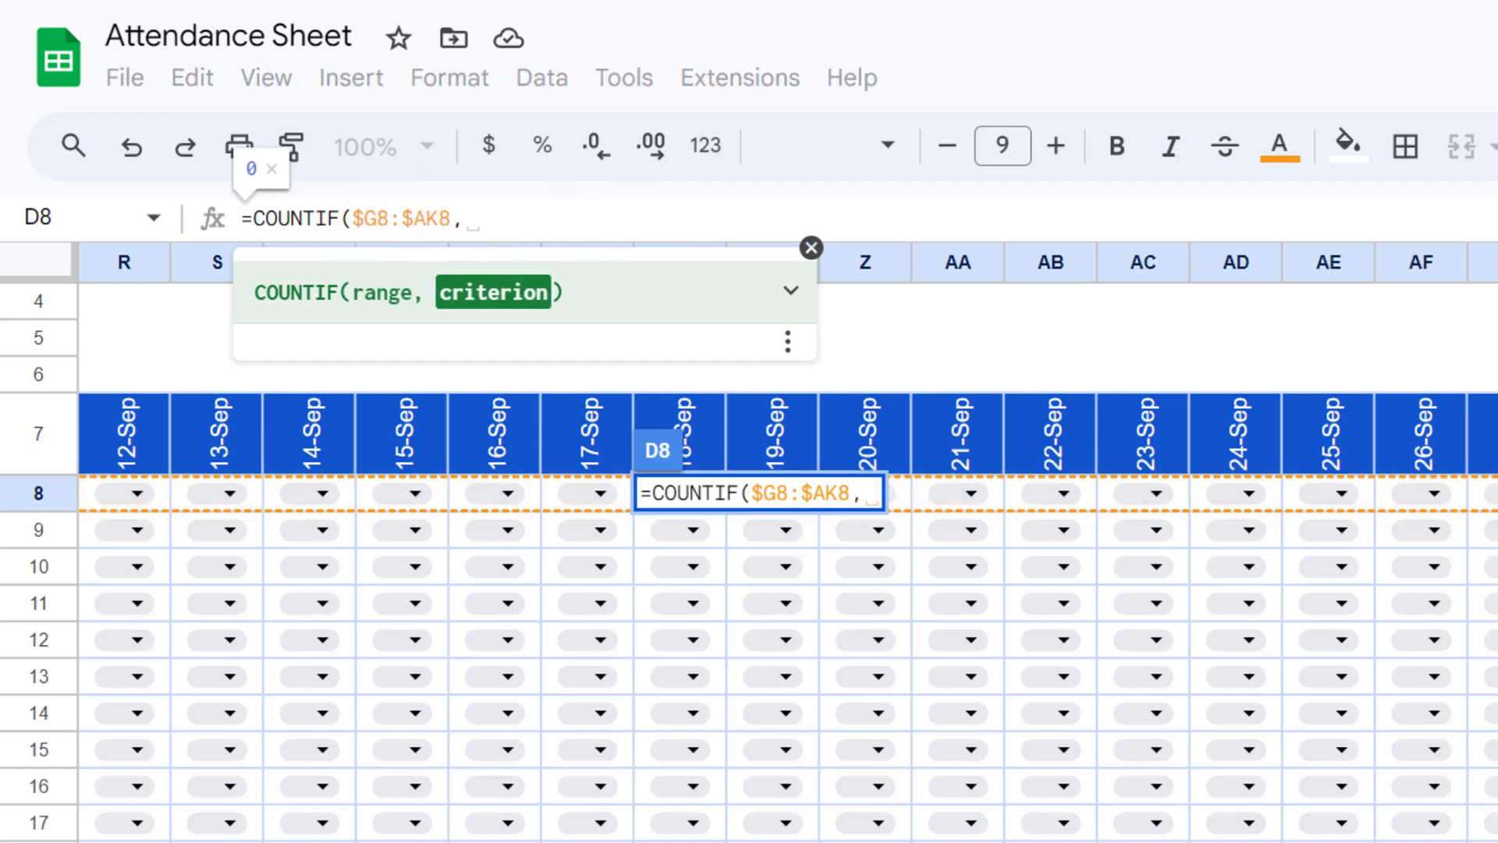
scroll(624, 624, "left", 10)
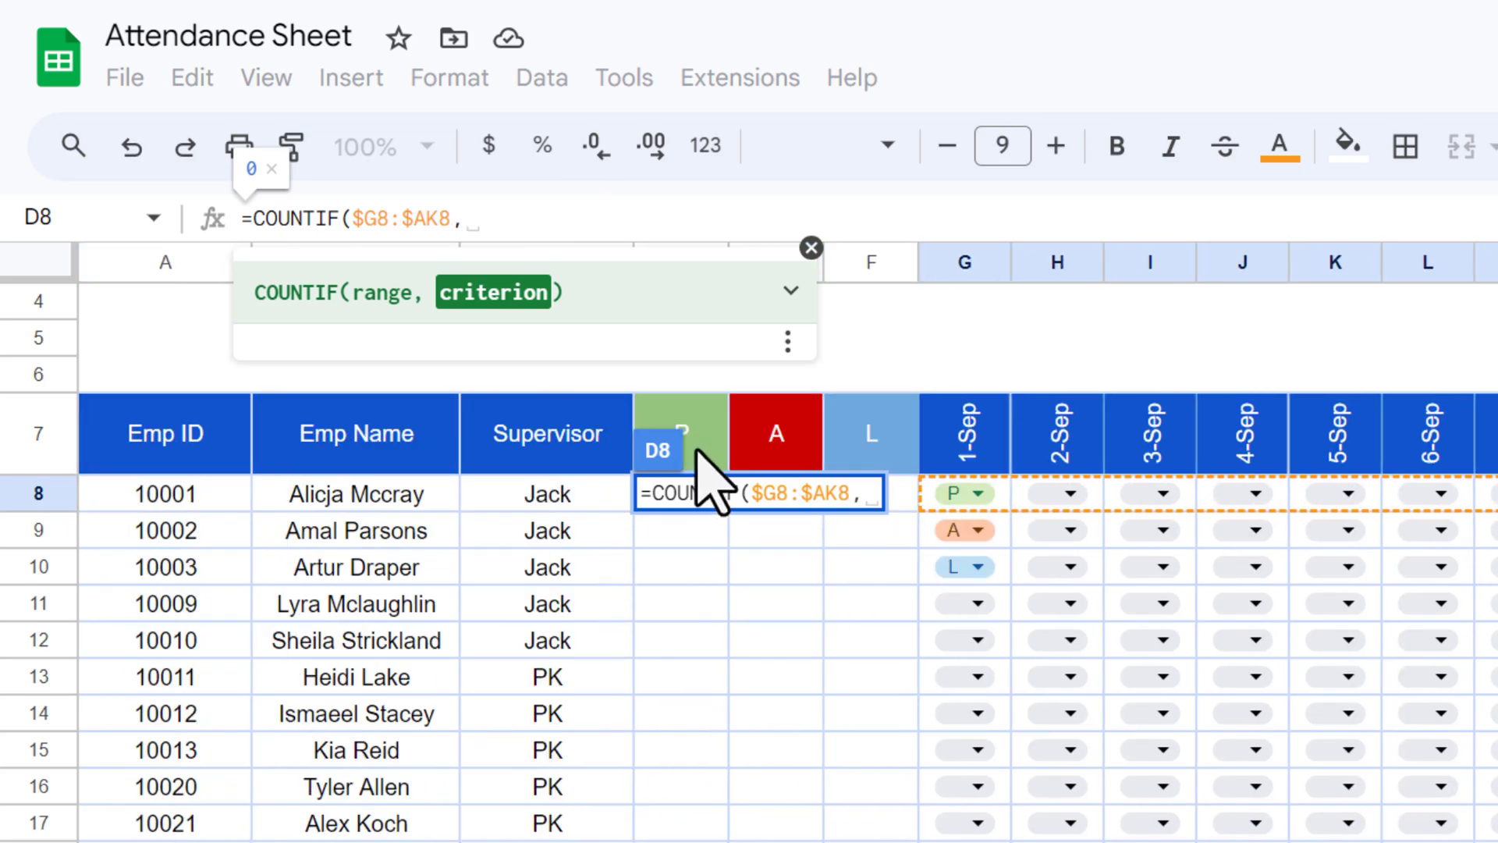
left_click(706, 441)
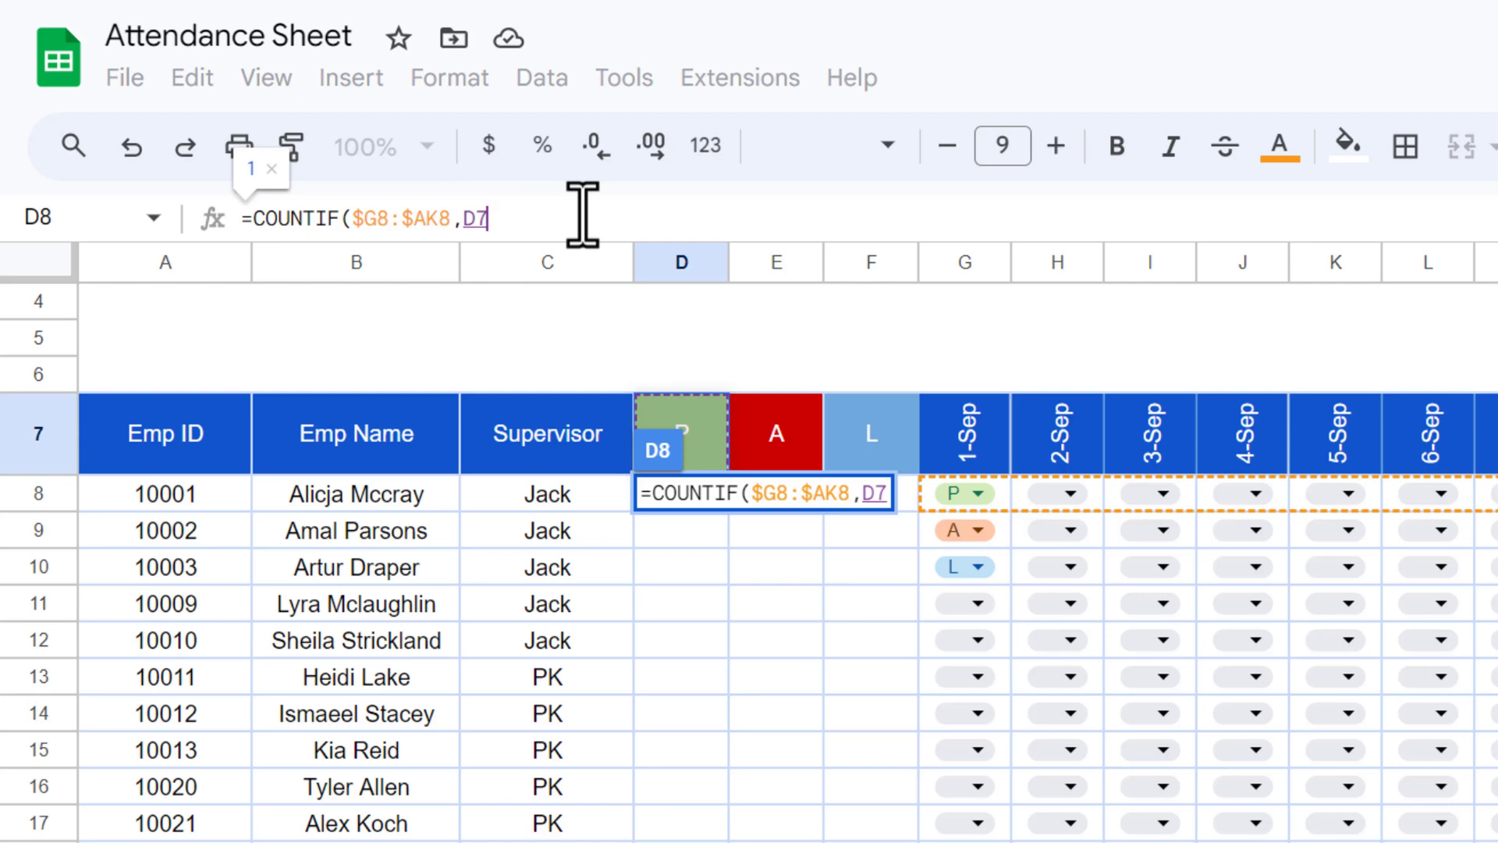
key("F4")
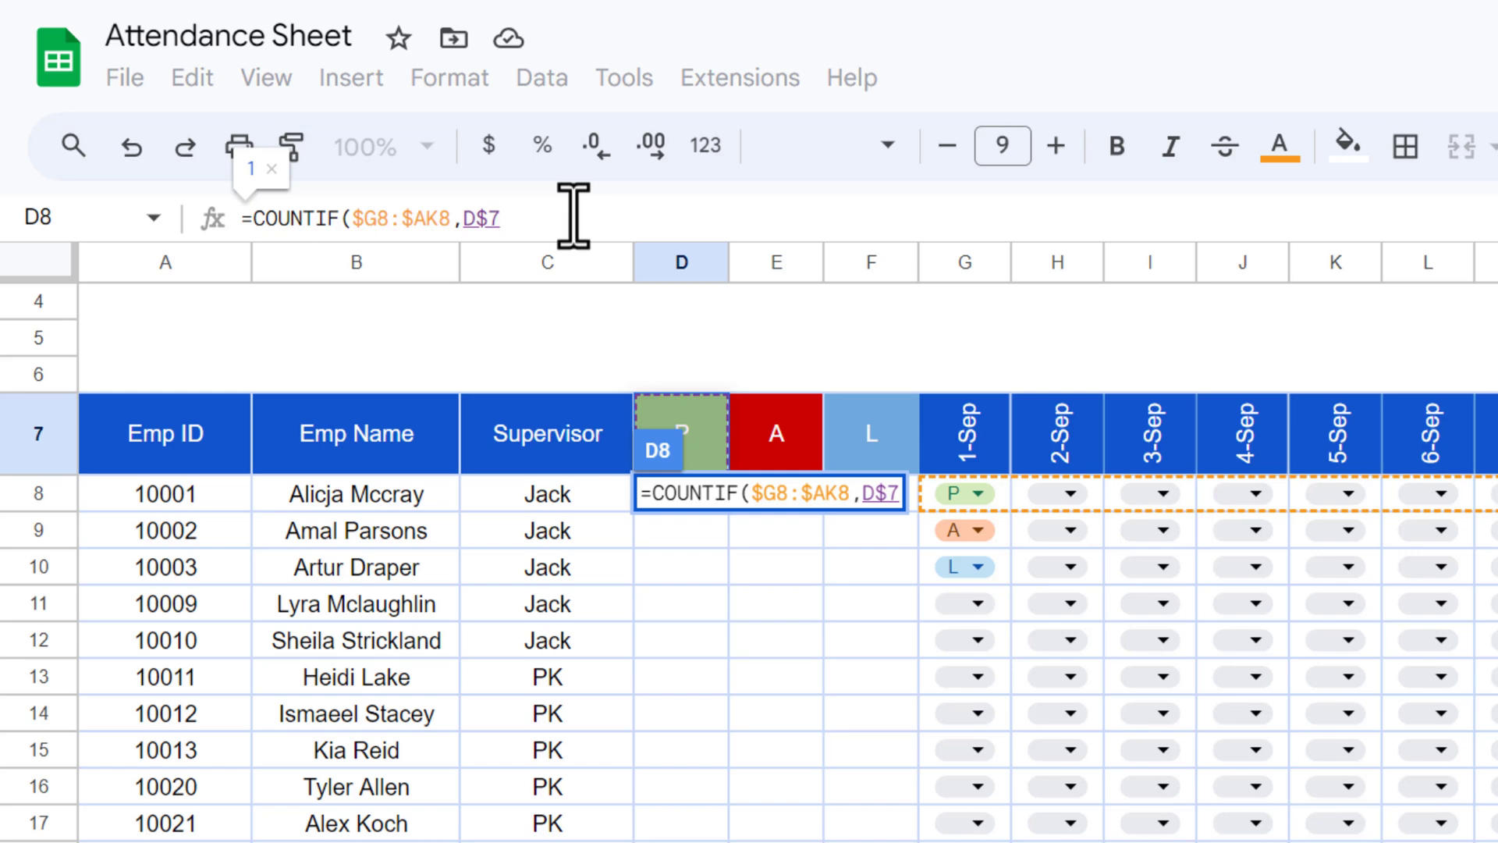
type(")")
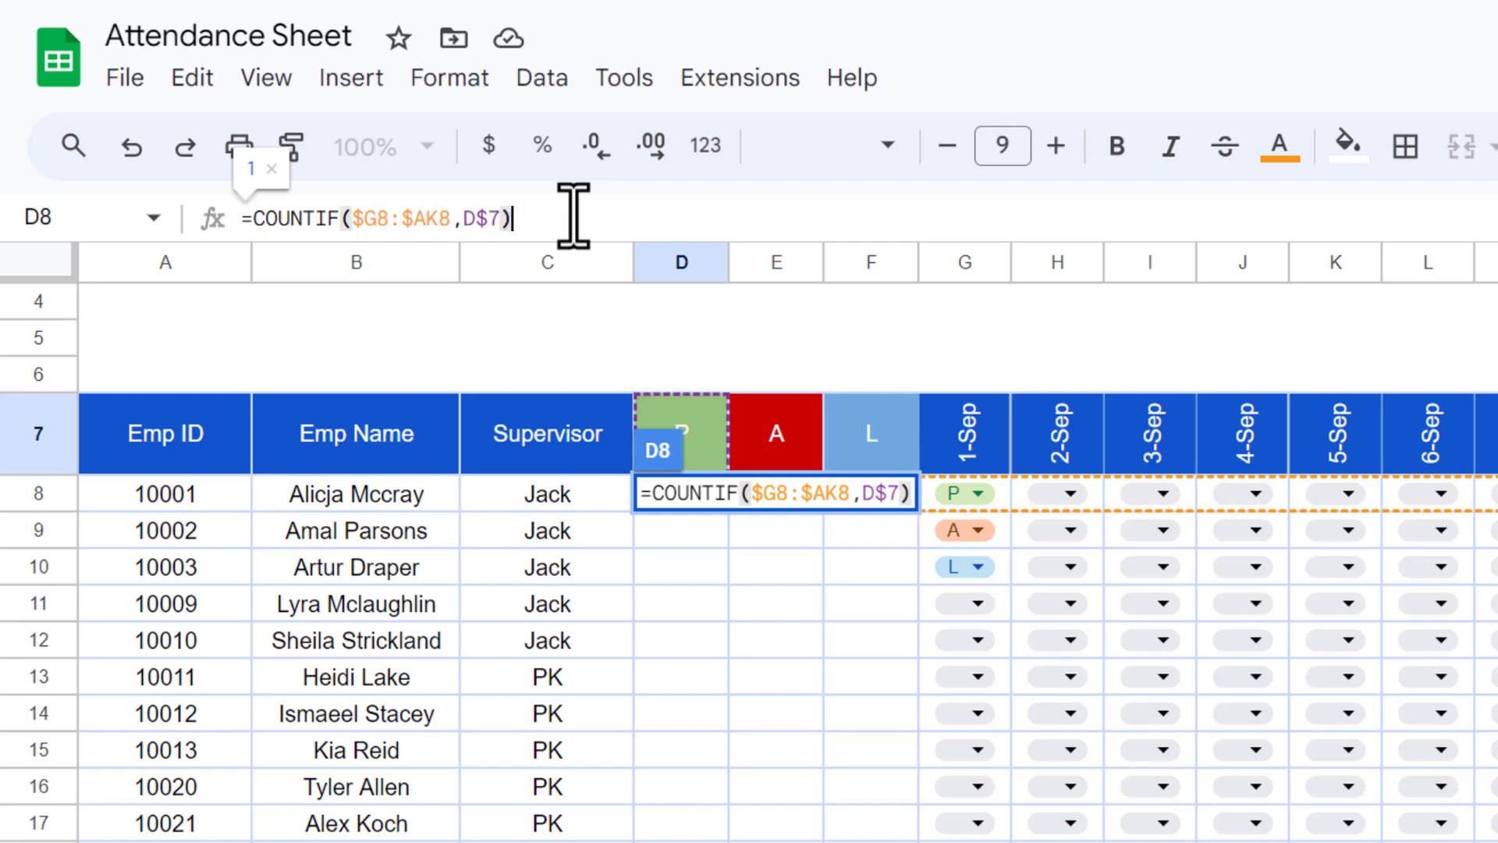
key("Return")
Step: Copy the COUNTIF formula from D8 into D8:F26 for the P, A and L columns of all employees
key("Up")
key("ctrl+c")
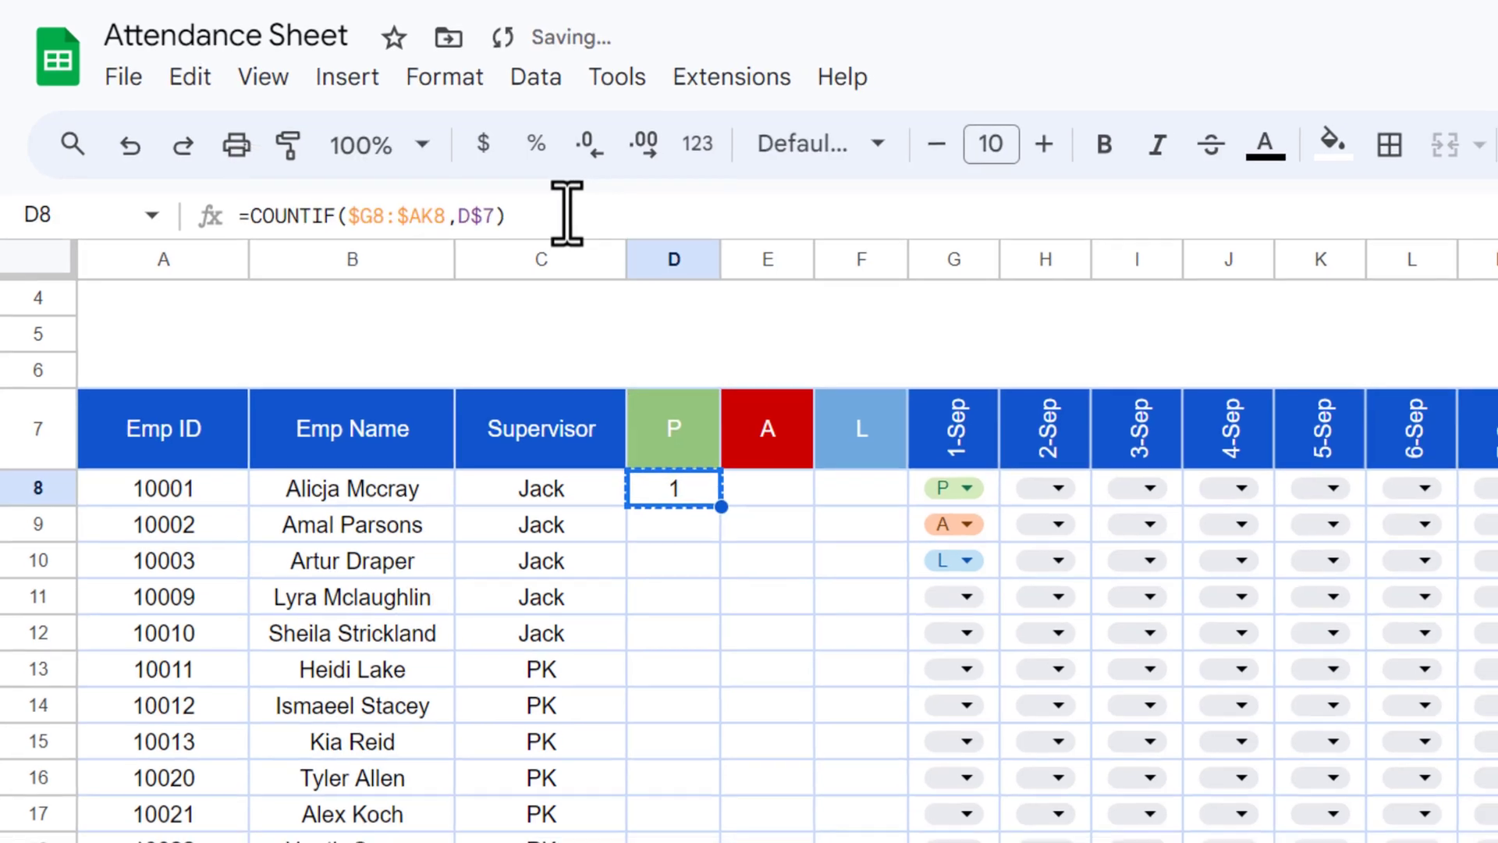
key("Left")
key("ctrl+Down")
key("Right")
key("shift+Right")
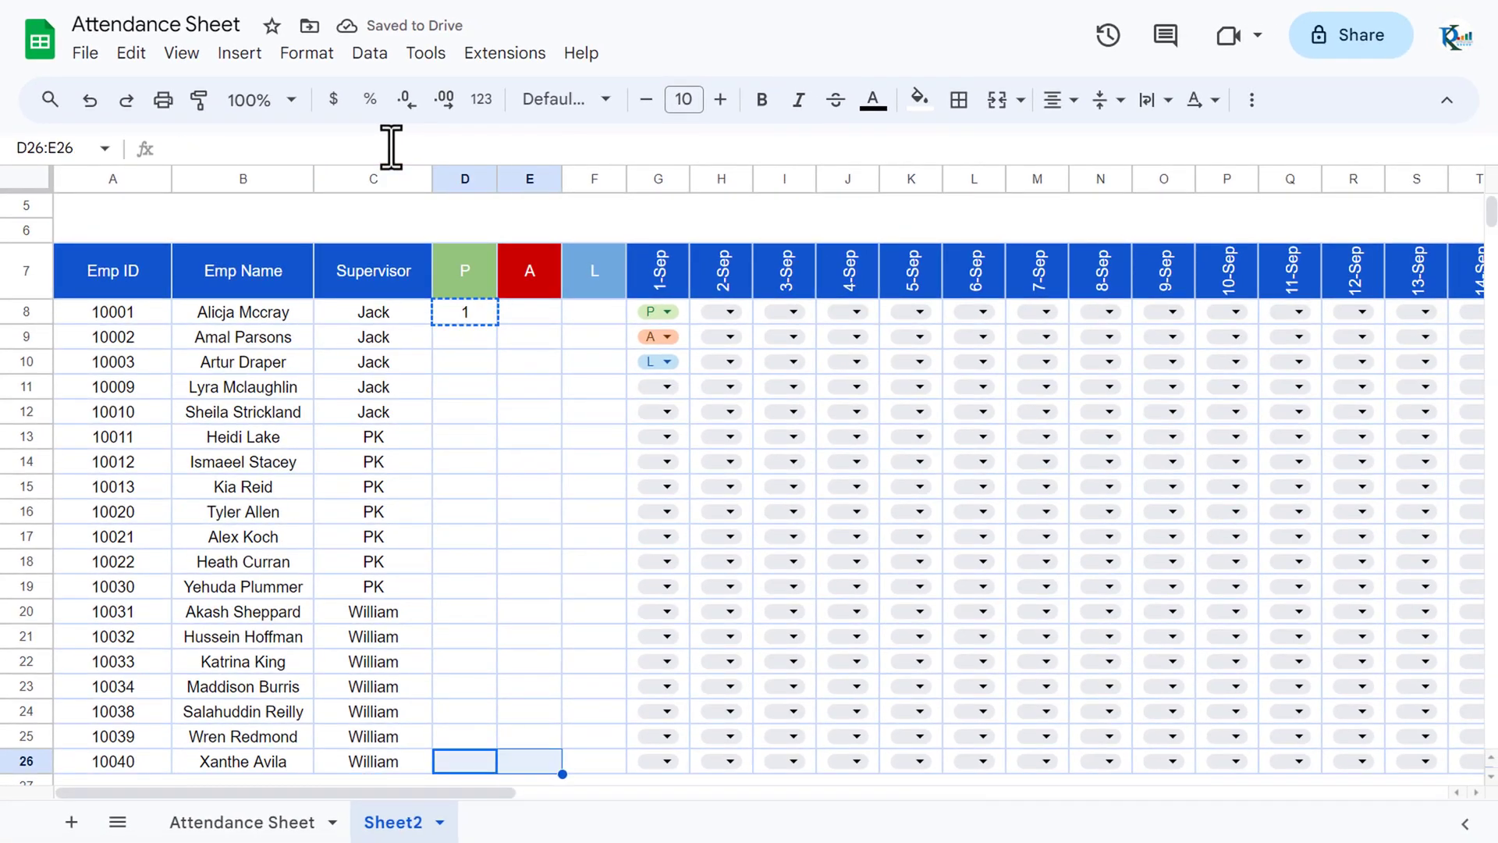
key("shift+Right")
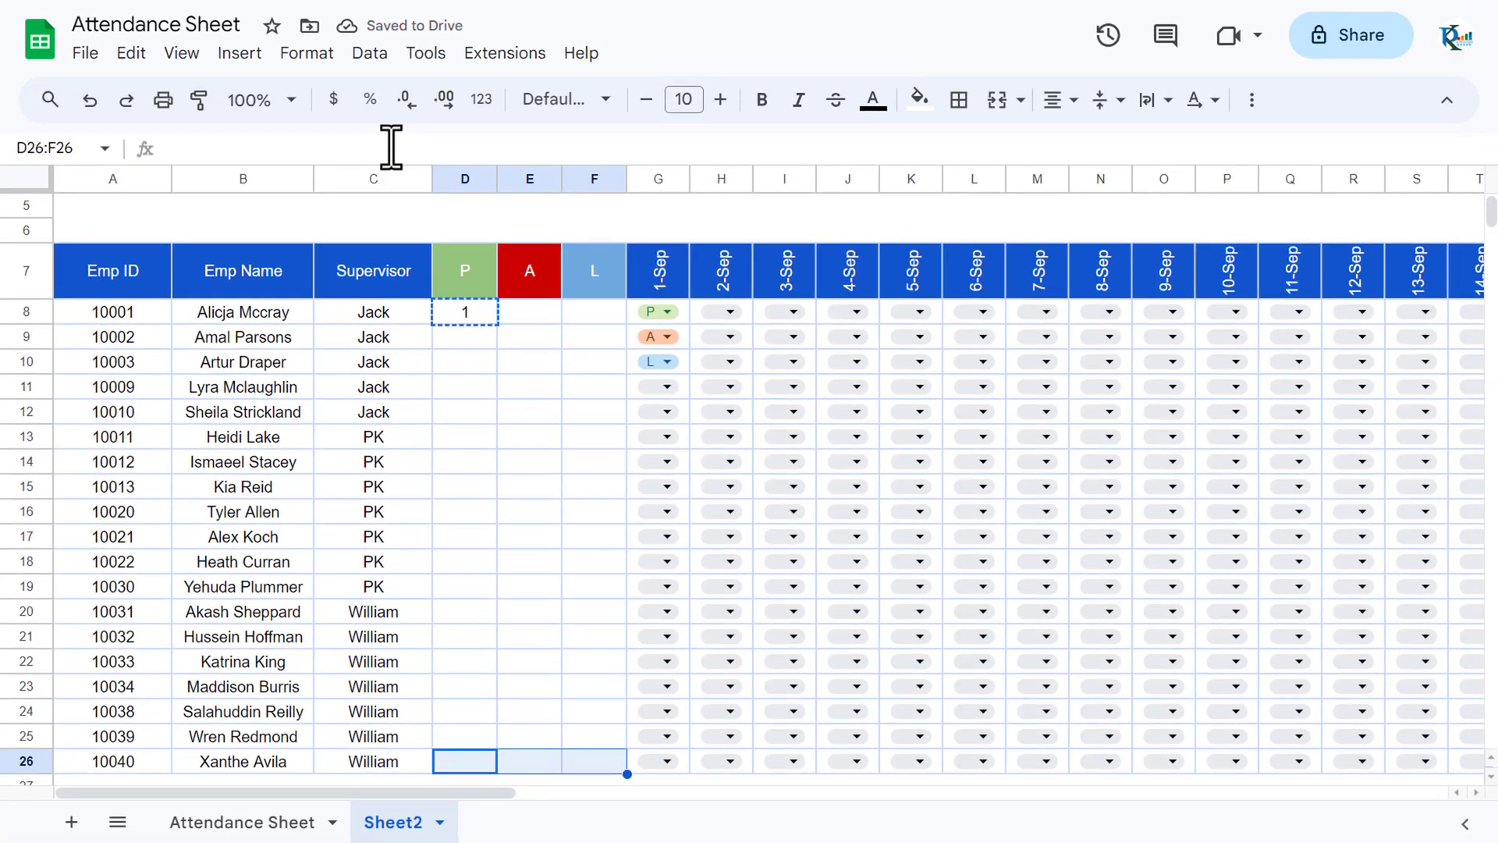
key("ctrl+shift+Up")
key("shift+Down")
key("shift+Down")
key("shift+Up")
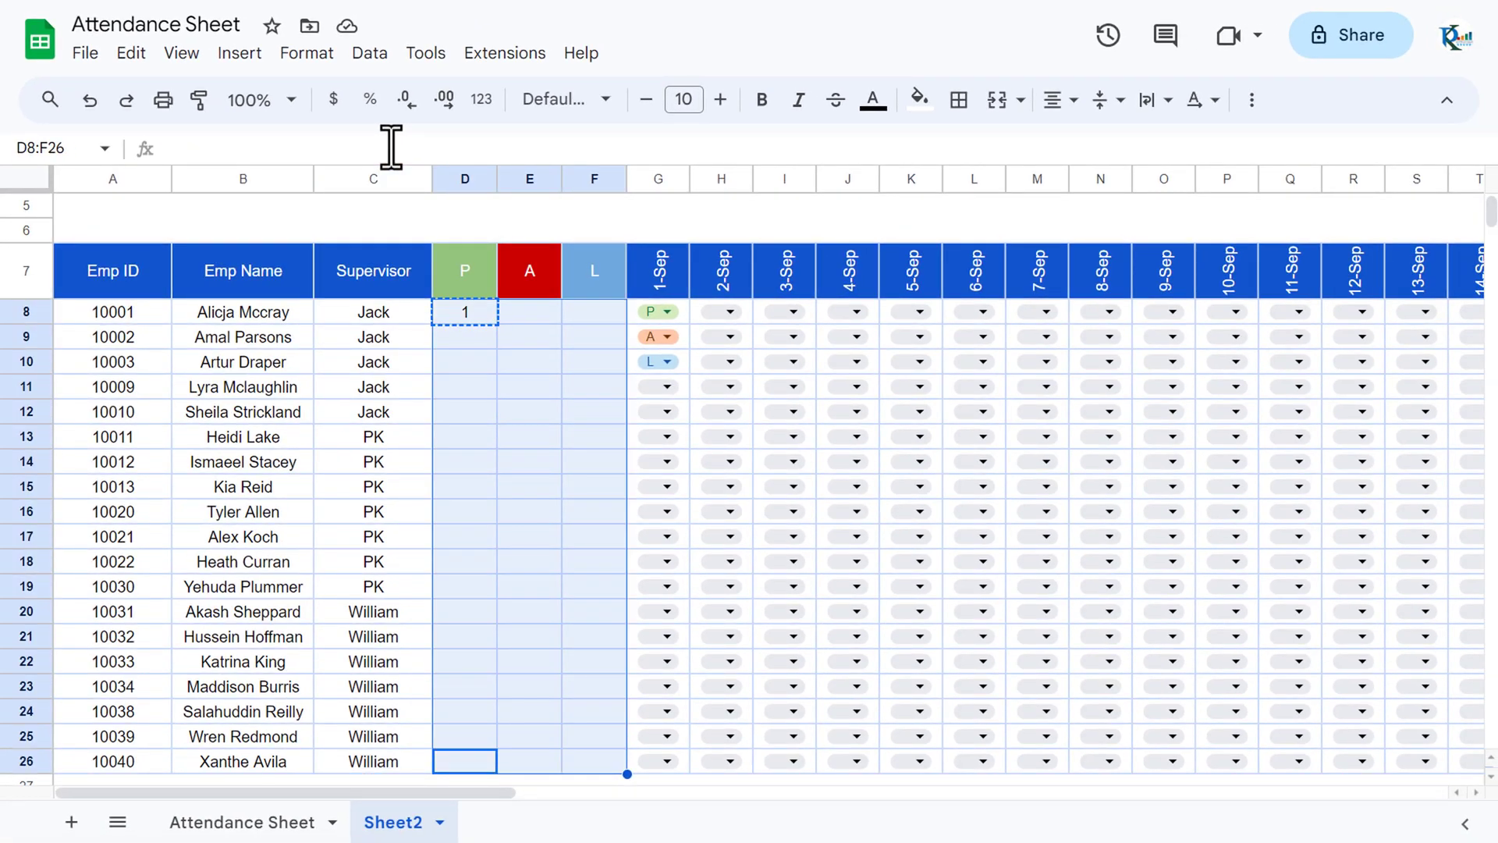
key("ctrl+v")
Step: Reduce the font size of the P/A/L totals in D8:F26 to 9
key("ctrl+Up")
key("Down")
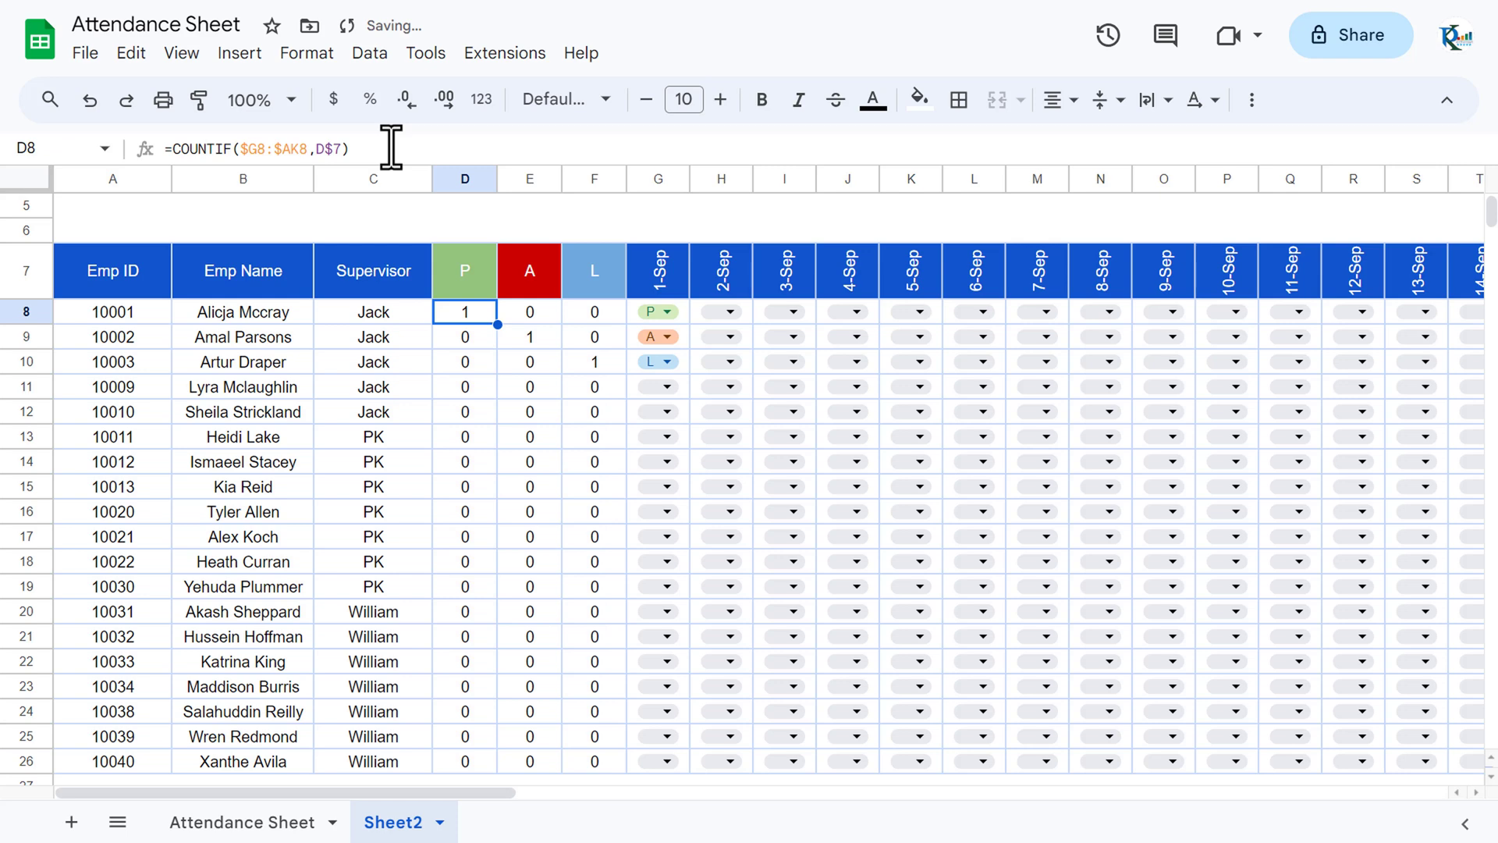
key("shift+Right")
key("shift+Right")
key("ctrl+shift+Down")
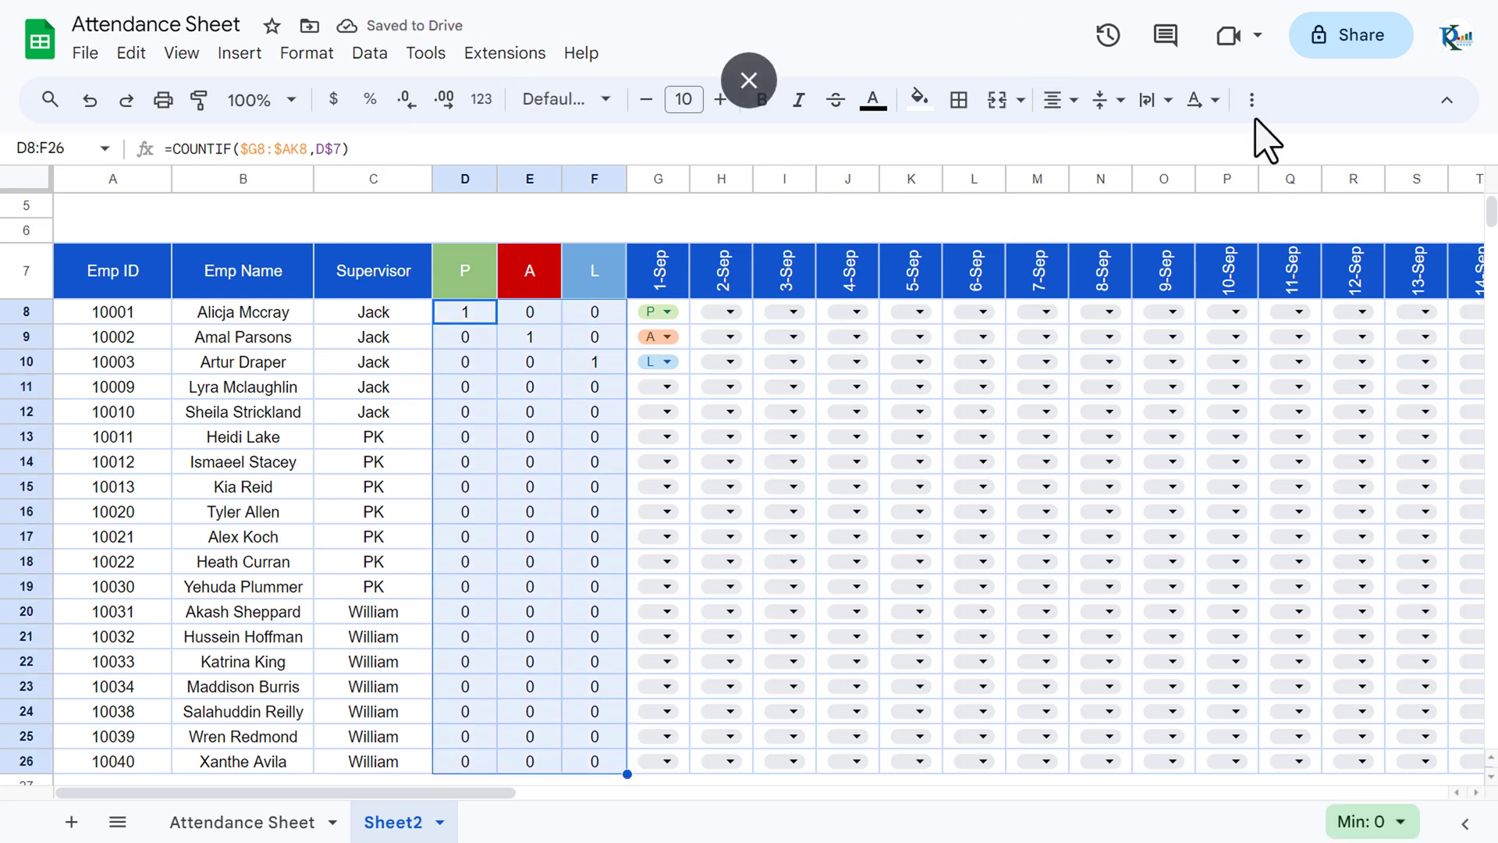
left_click(646, 99)
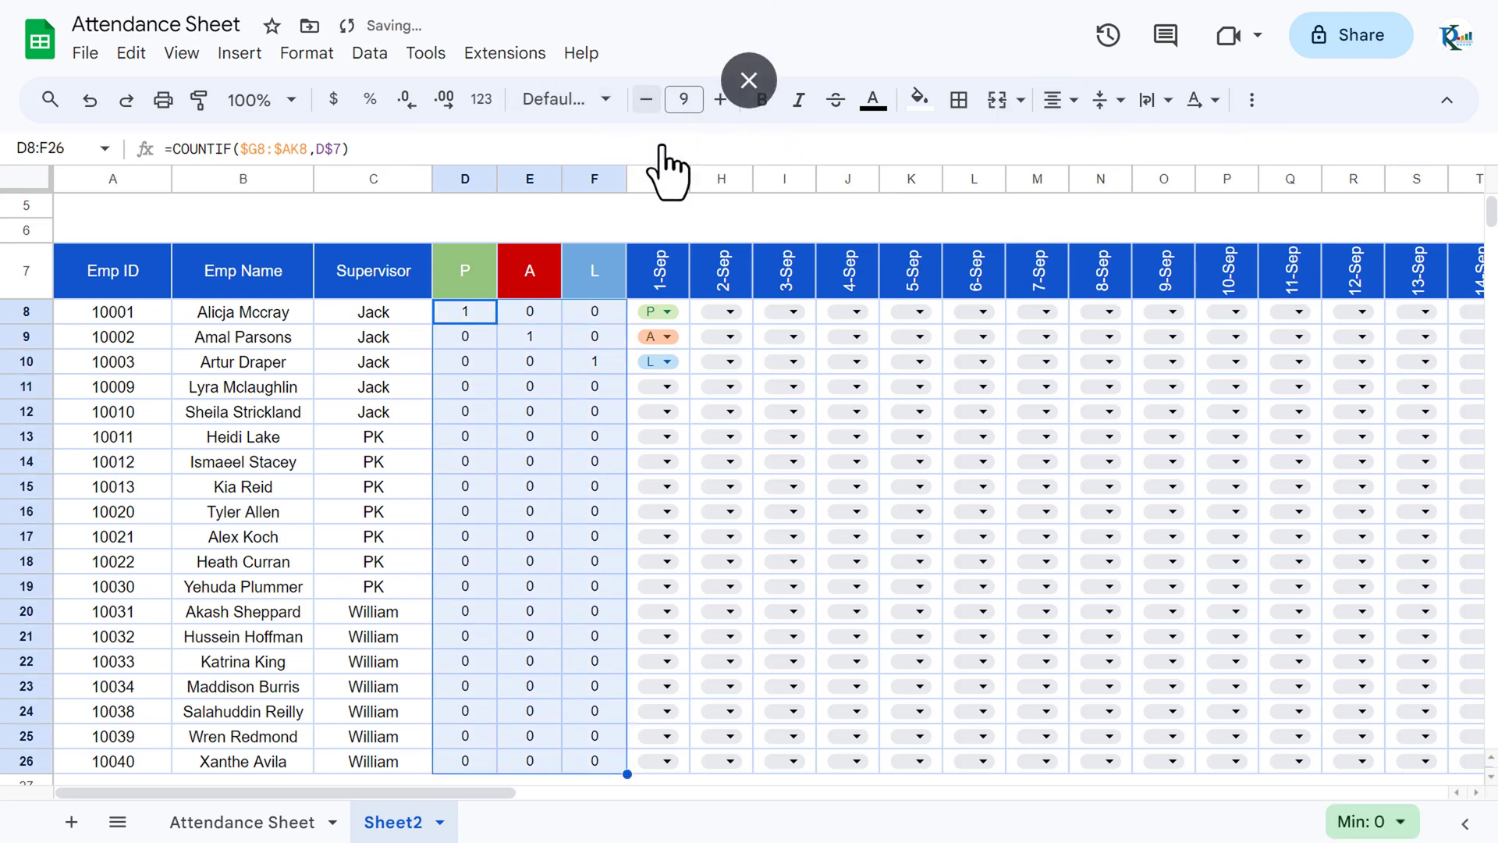
Step: Mark the first employee A on 2-Sep, L on 3-Sep and P on 4-Sep using the dropdowns in H8:J8
left_click(722, 312)
left_click(731, 313)
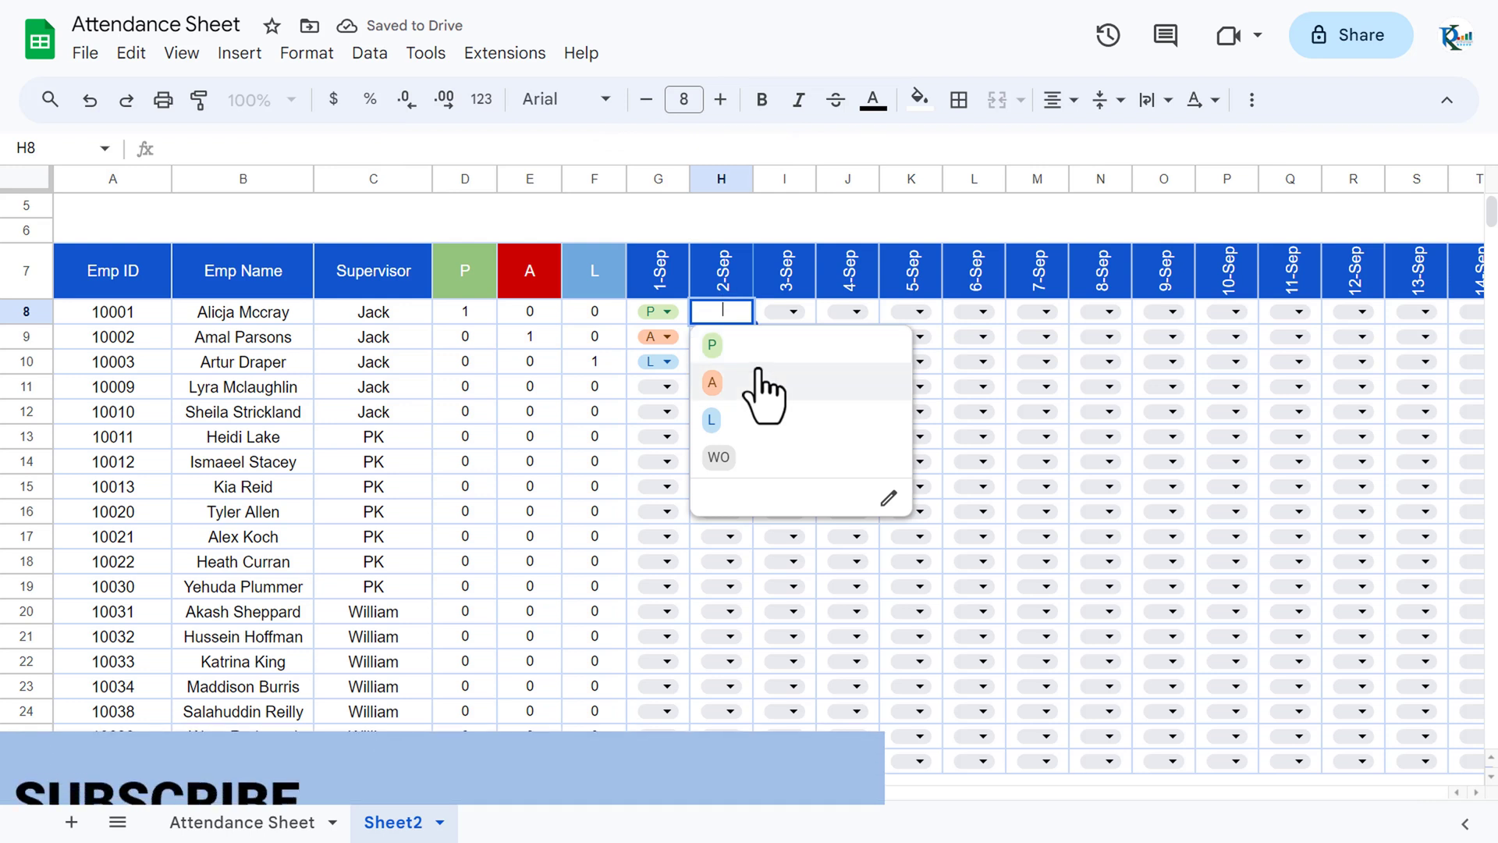
left_click(715, 380)
left_click(795, 314)
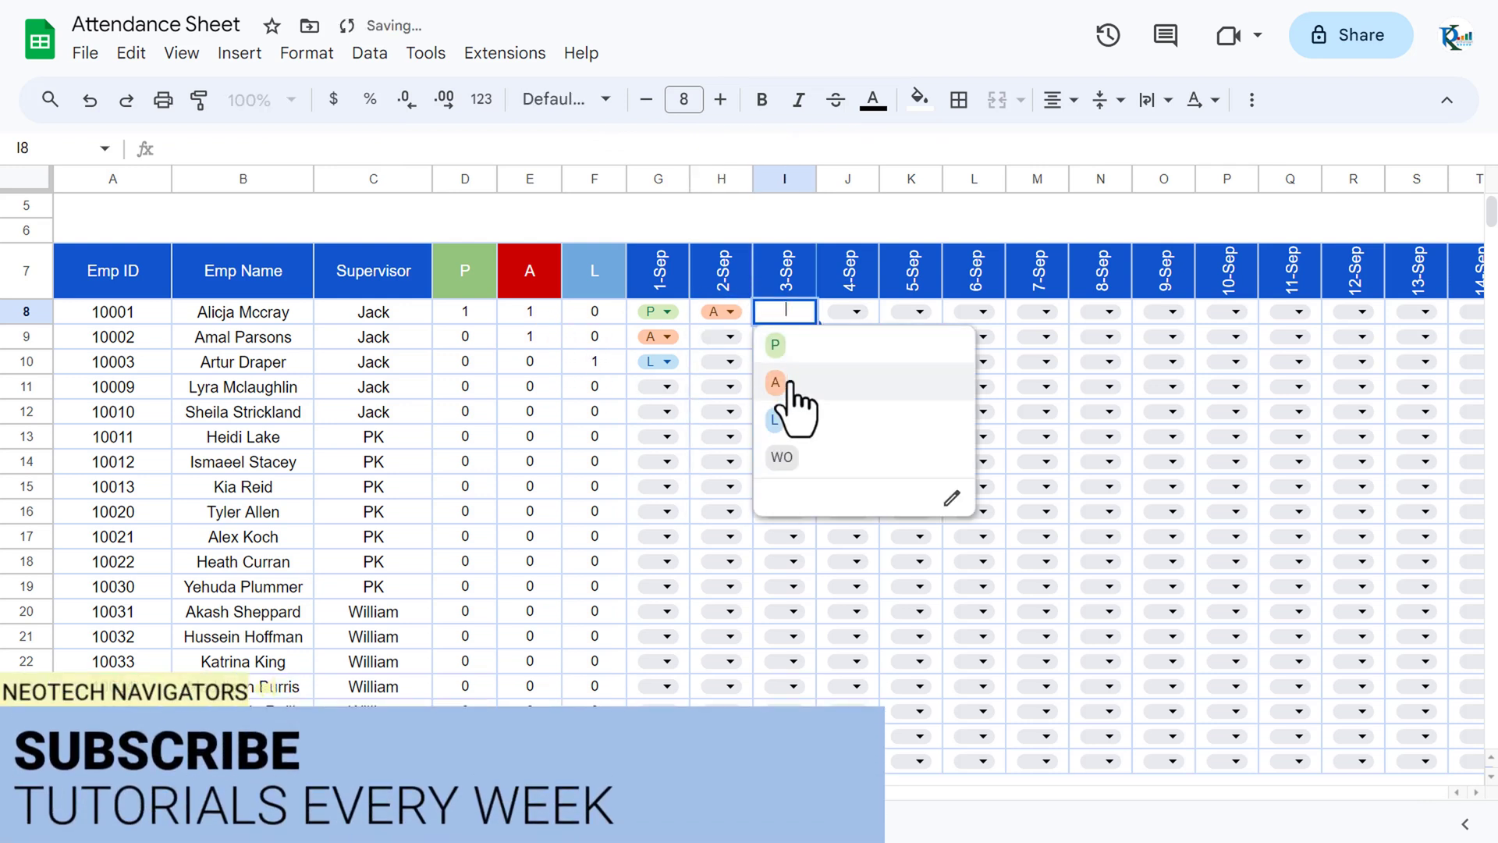
left_click(776, 425)
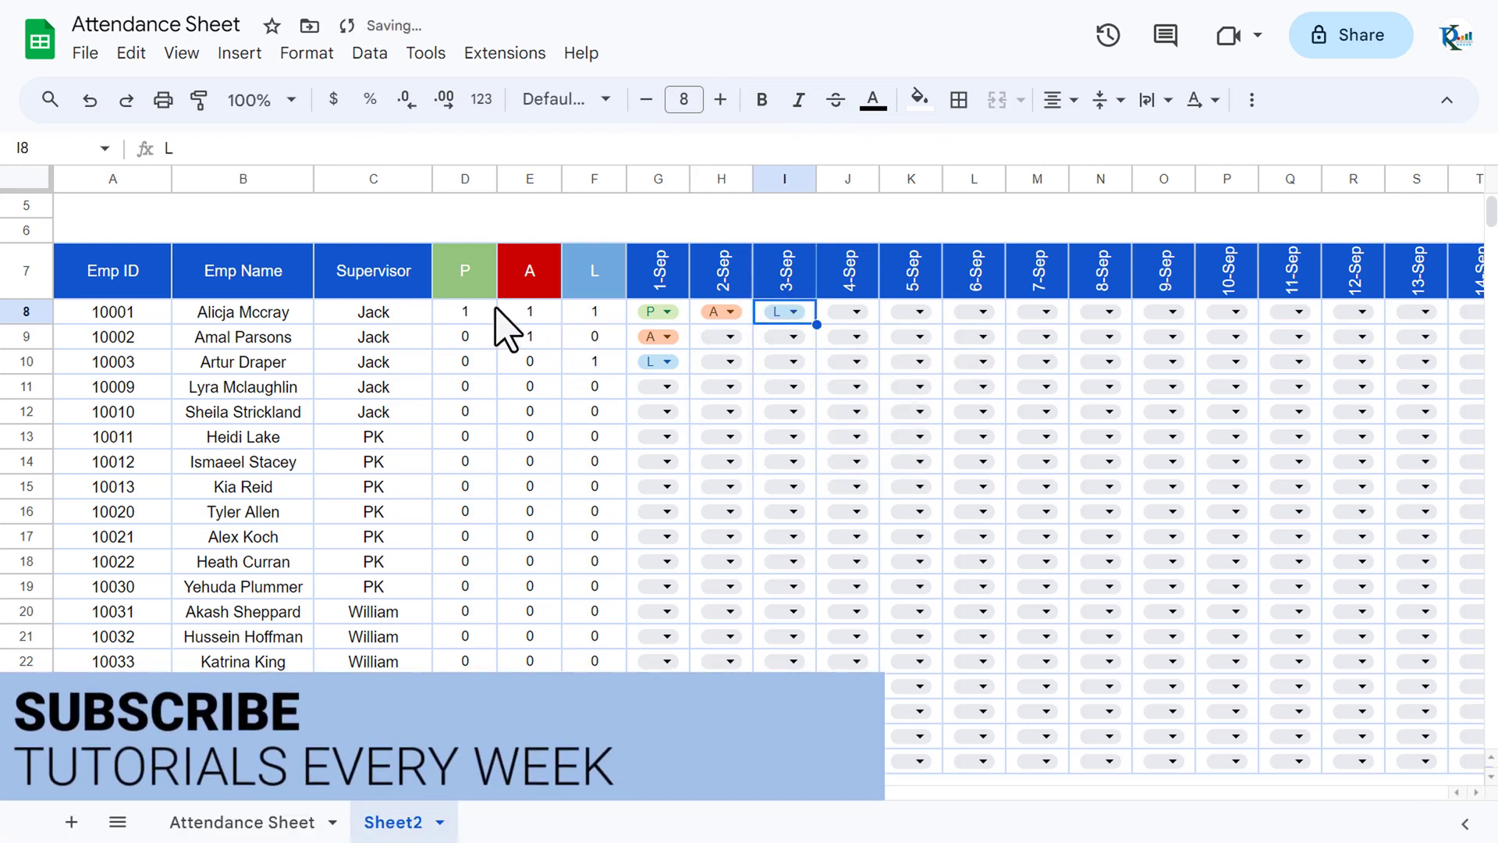
left_click(855, 313)
left_click(838, 346)
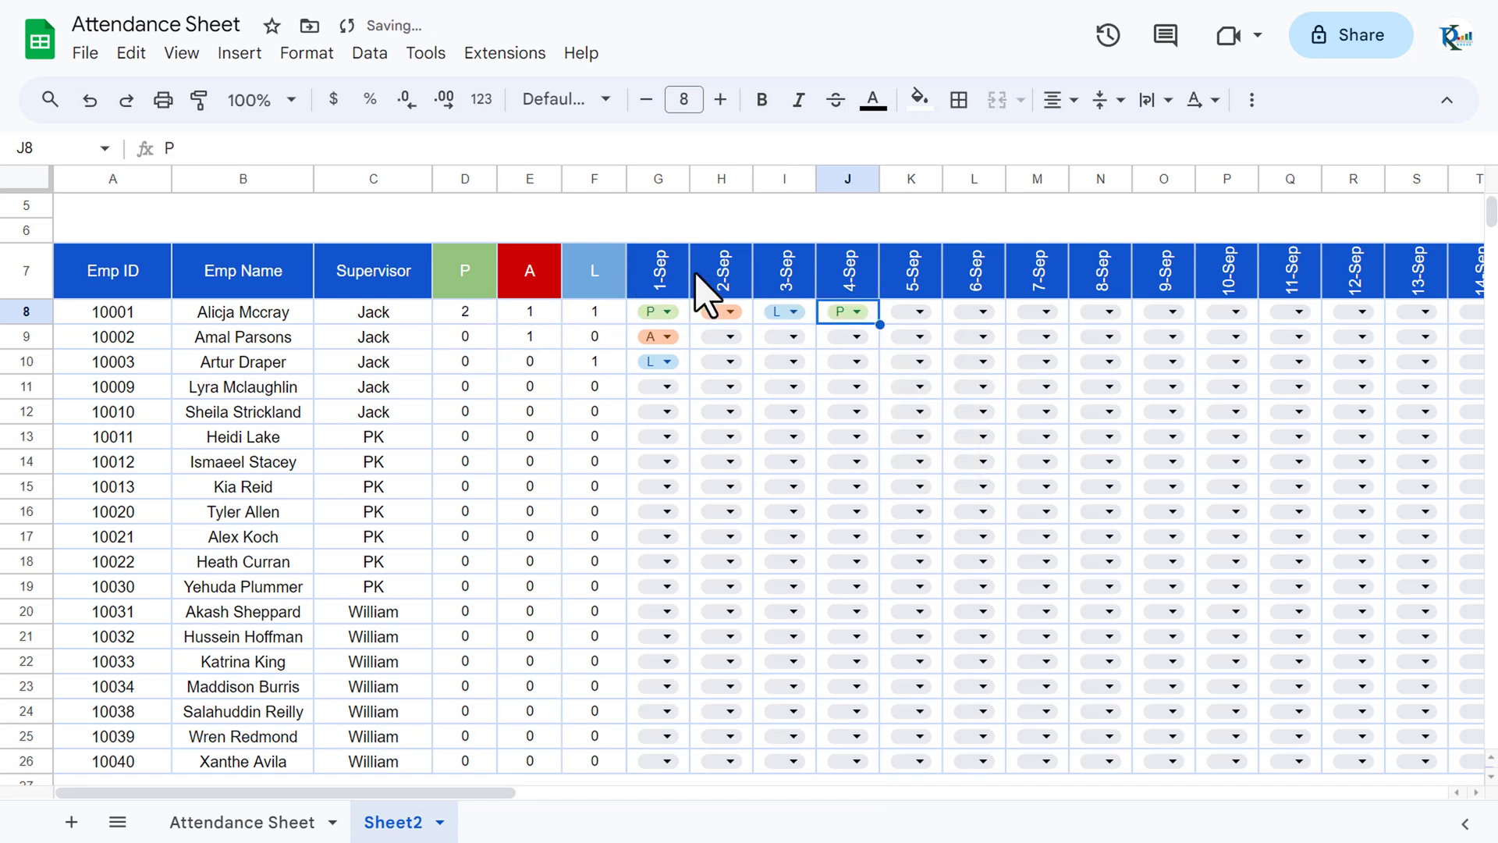
left_click(779, 289)
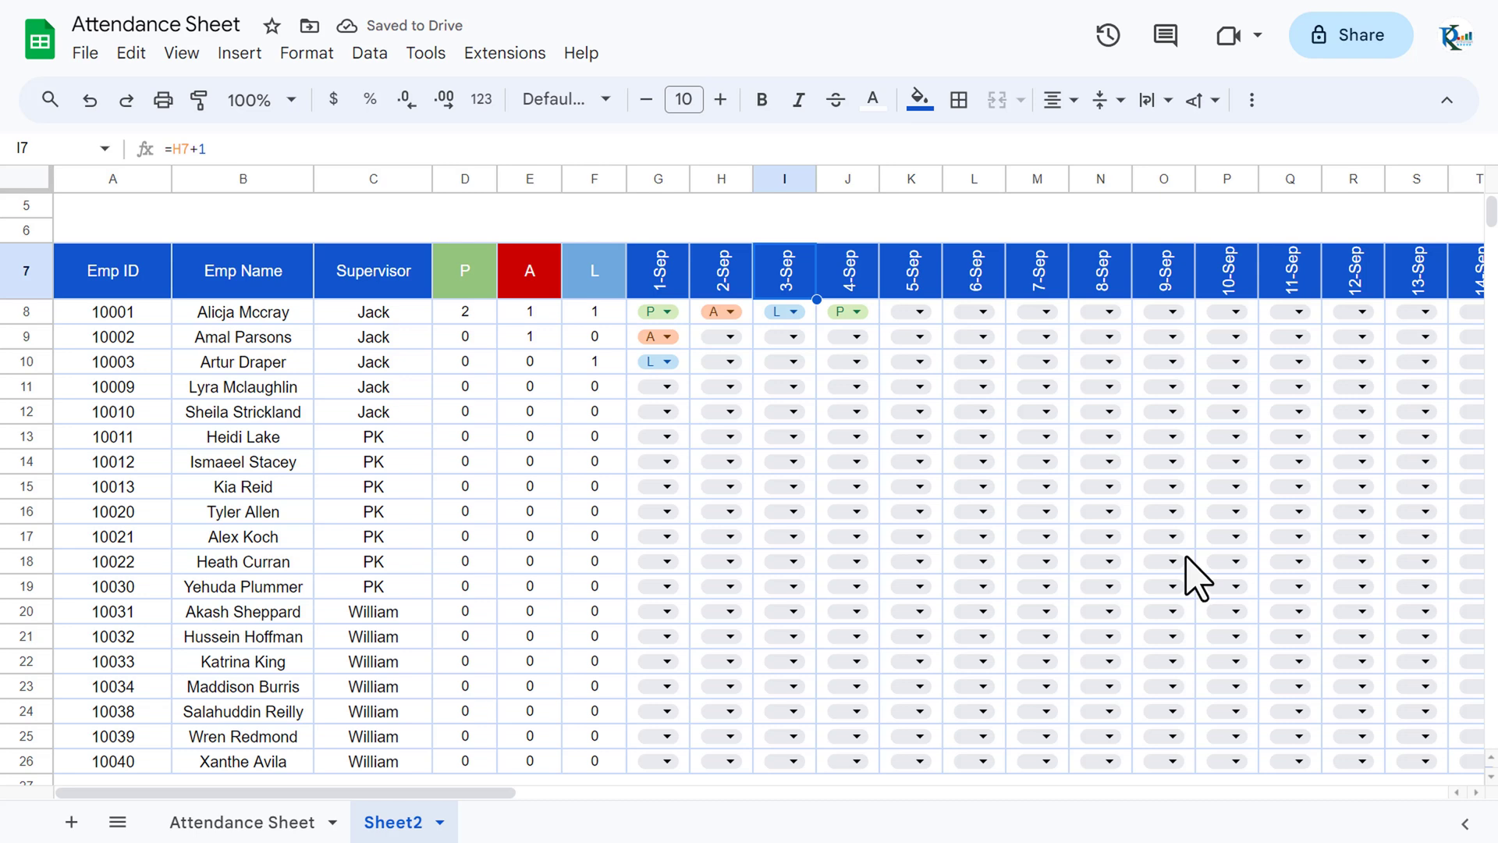
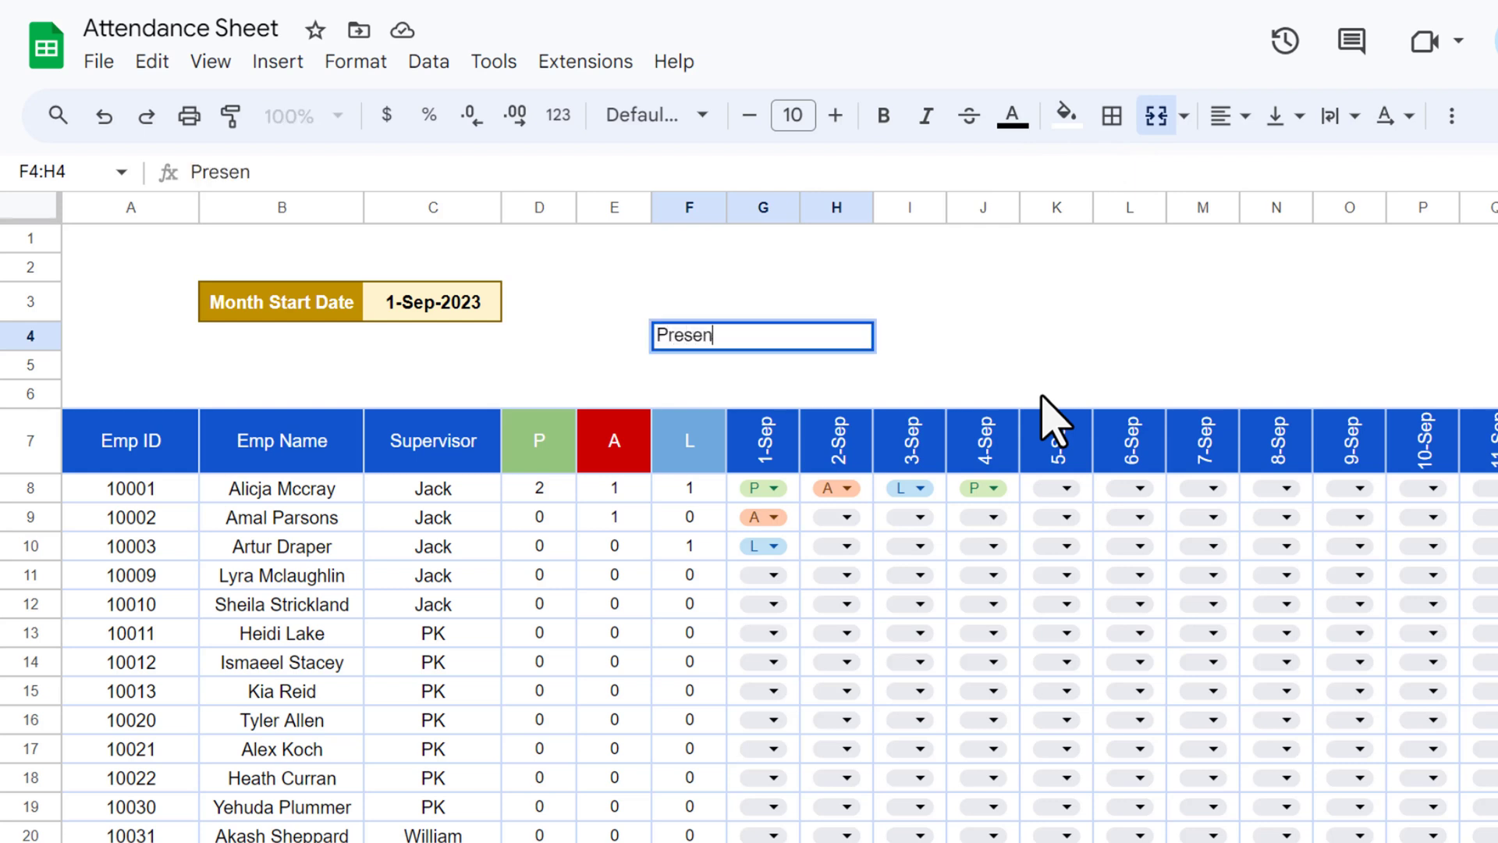
Step: Enter the label Present in the merged cells F4:H4 and center it horizontally
key("Return")
key("Up")
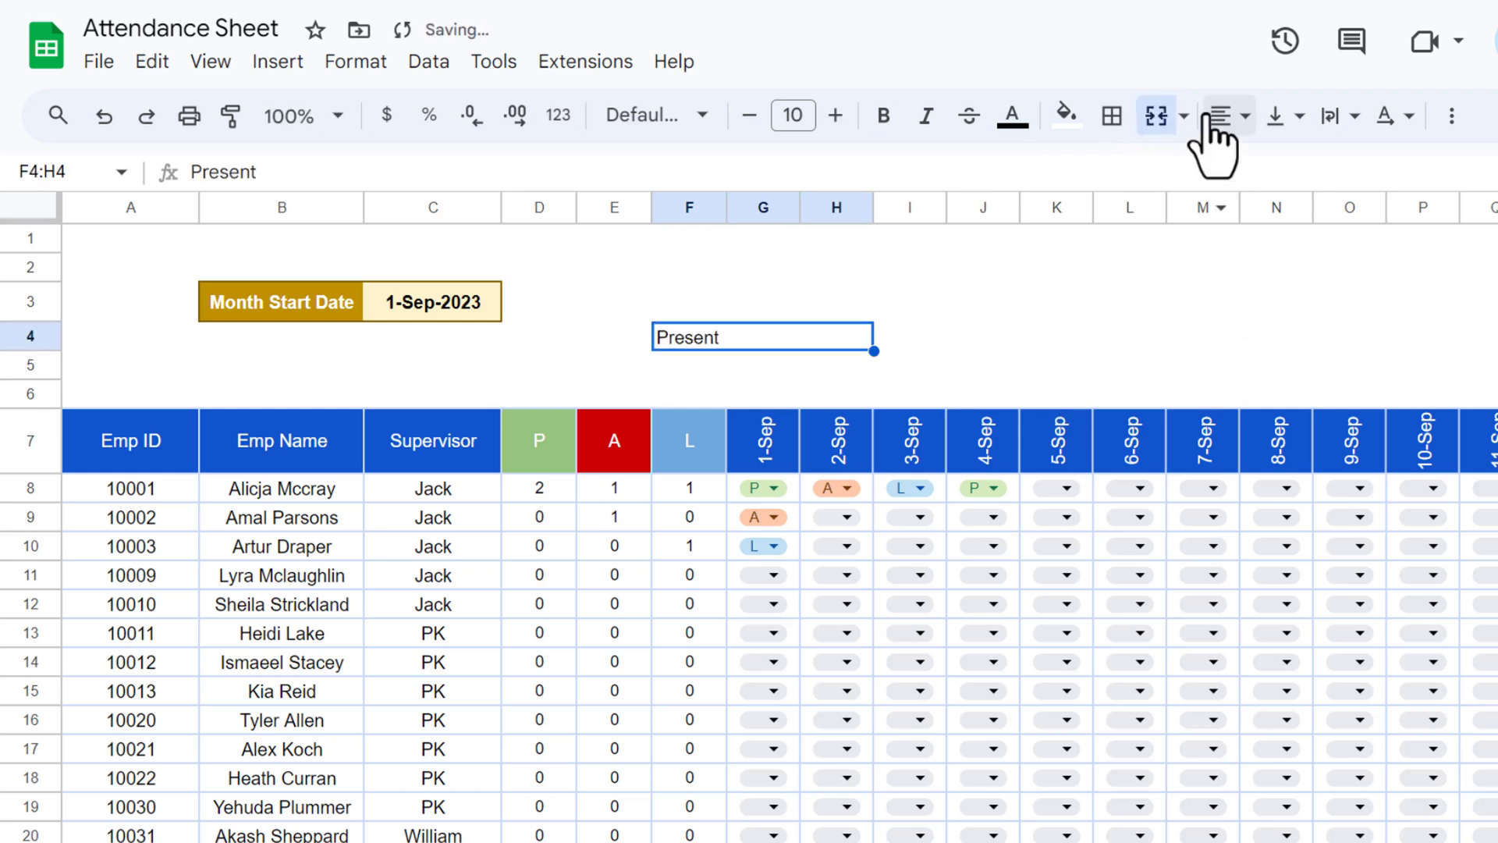
left_click(1229, 123)
left_click(1275, 166)
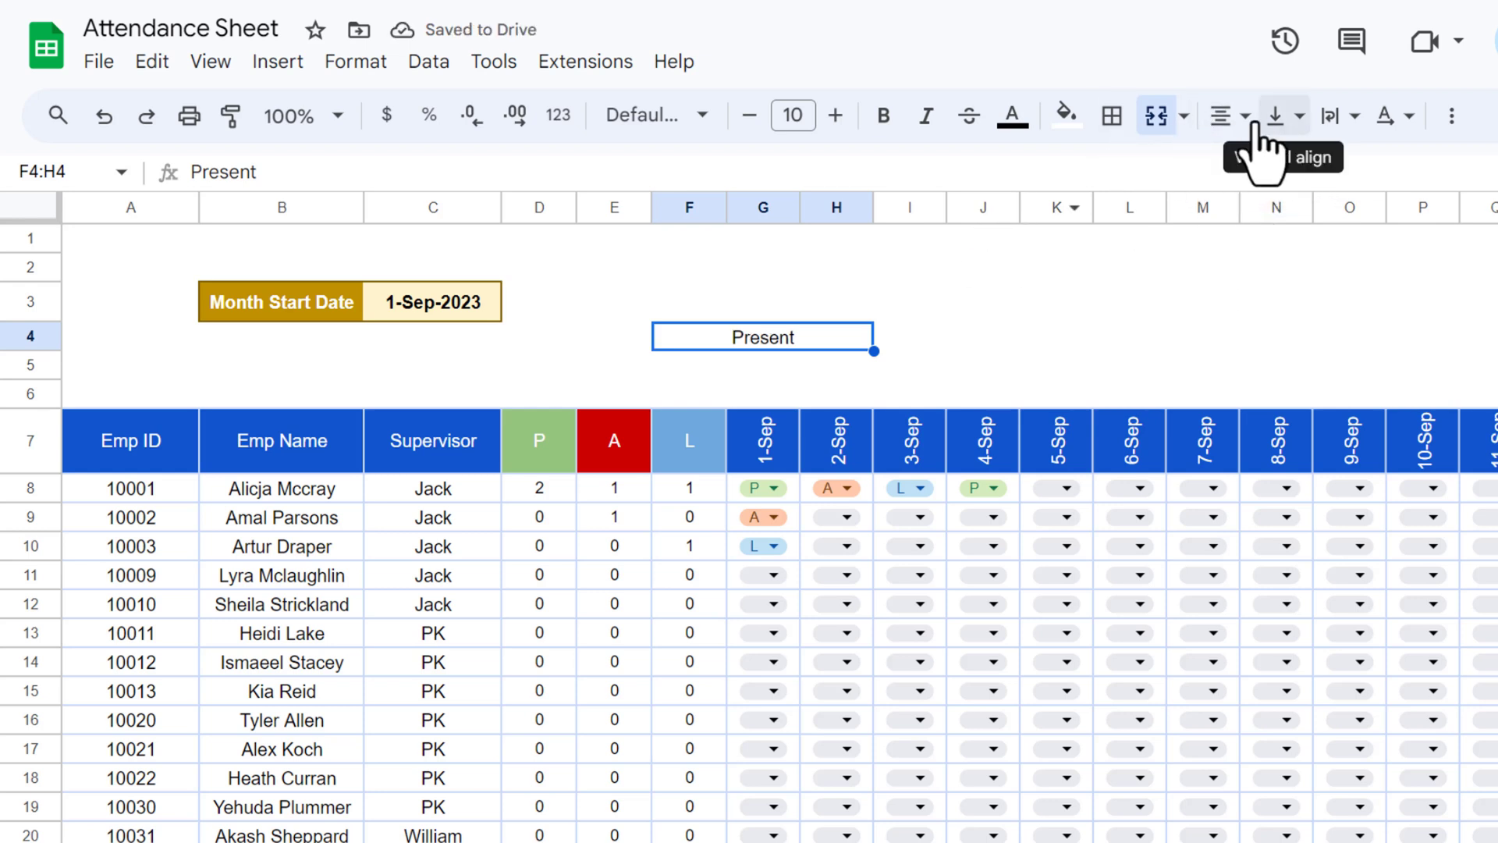
Step: Format the Present label with a green fill and bold white text
left_click(1068, 117)
left_click(1192, 356)
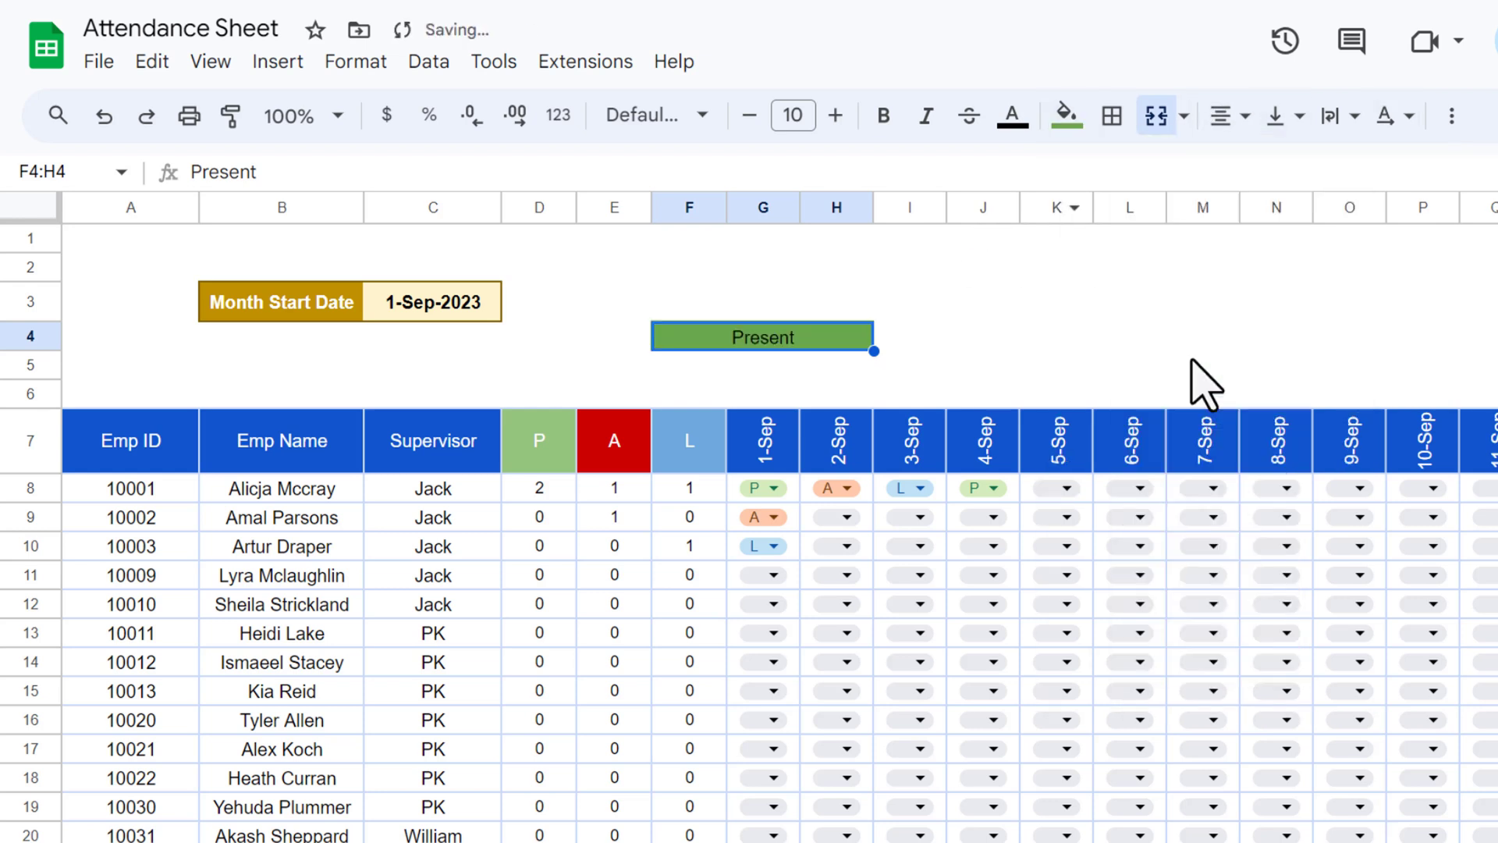
left_click(1014, 118)
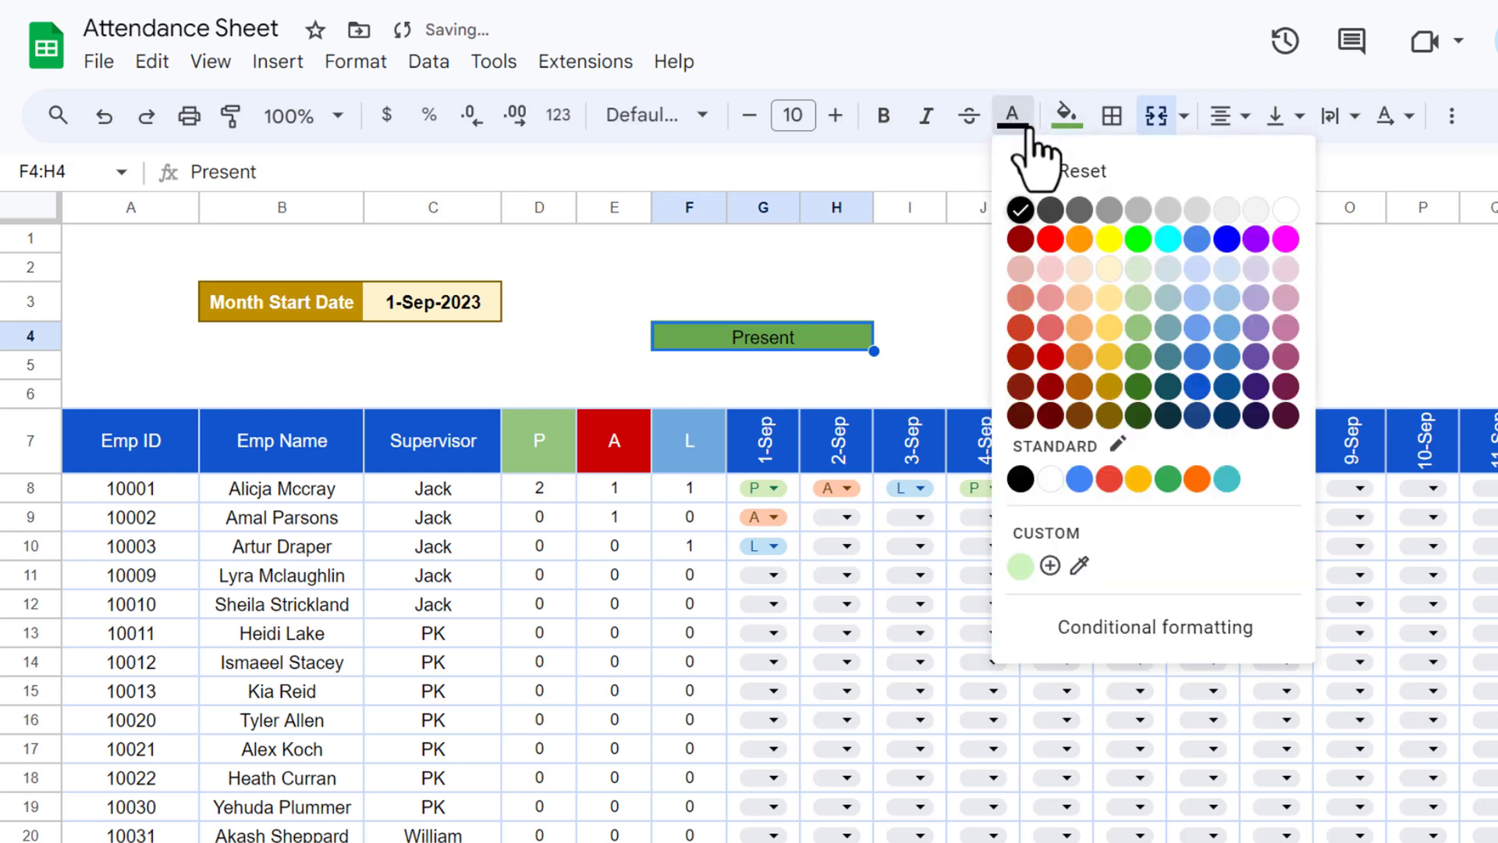
left_click(1286, 210)
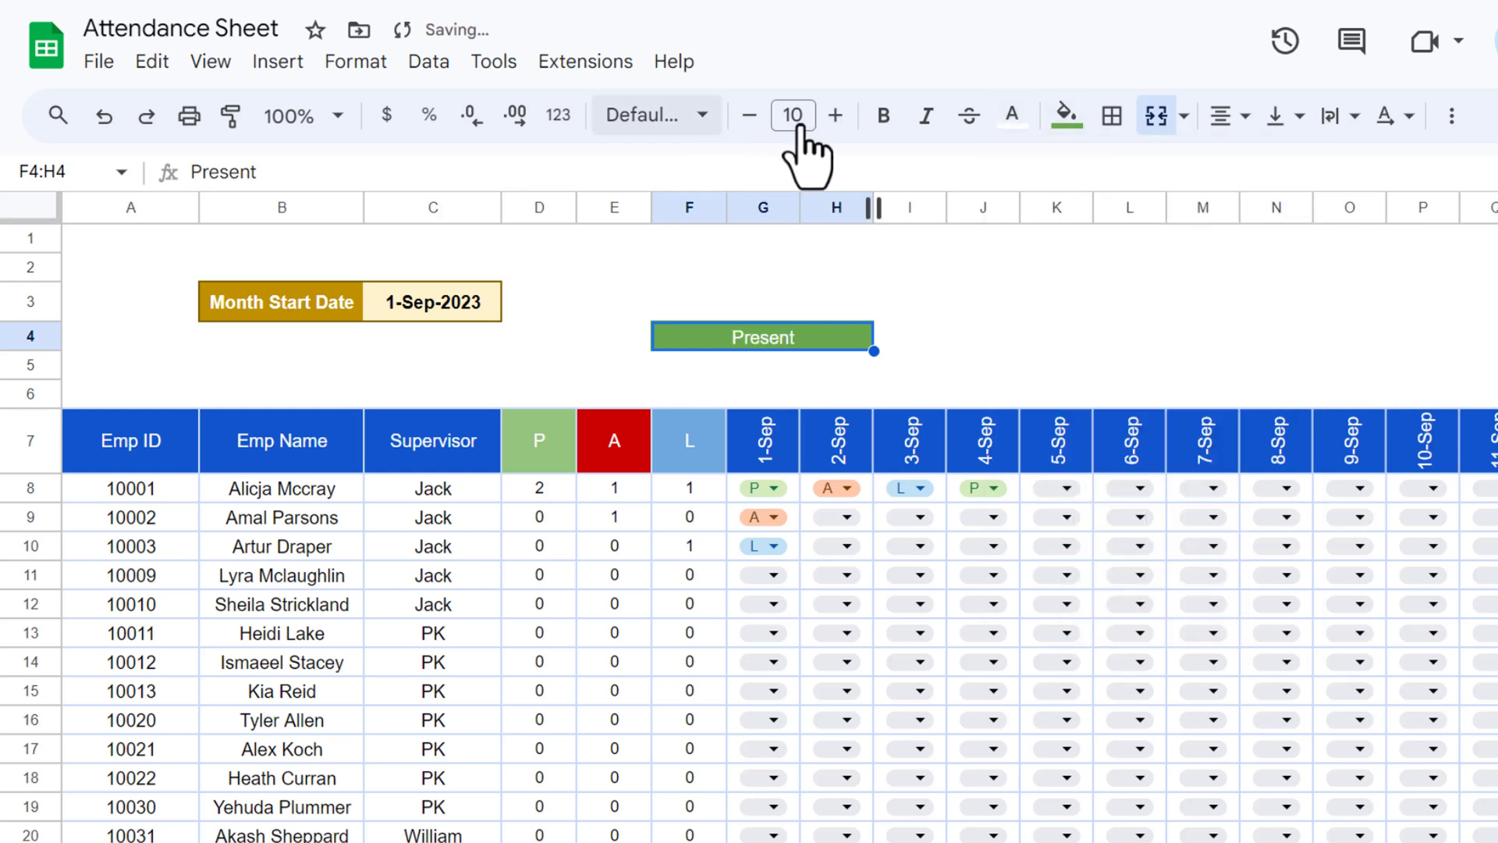
left_click(884, 117)
Step: Fill the merged cells F3:H3 above the Present label with light green
left_click(827, 312)
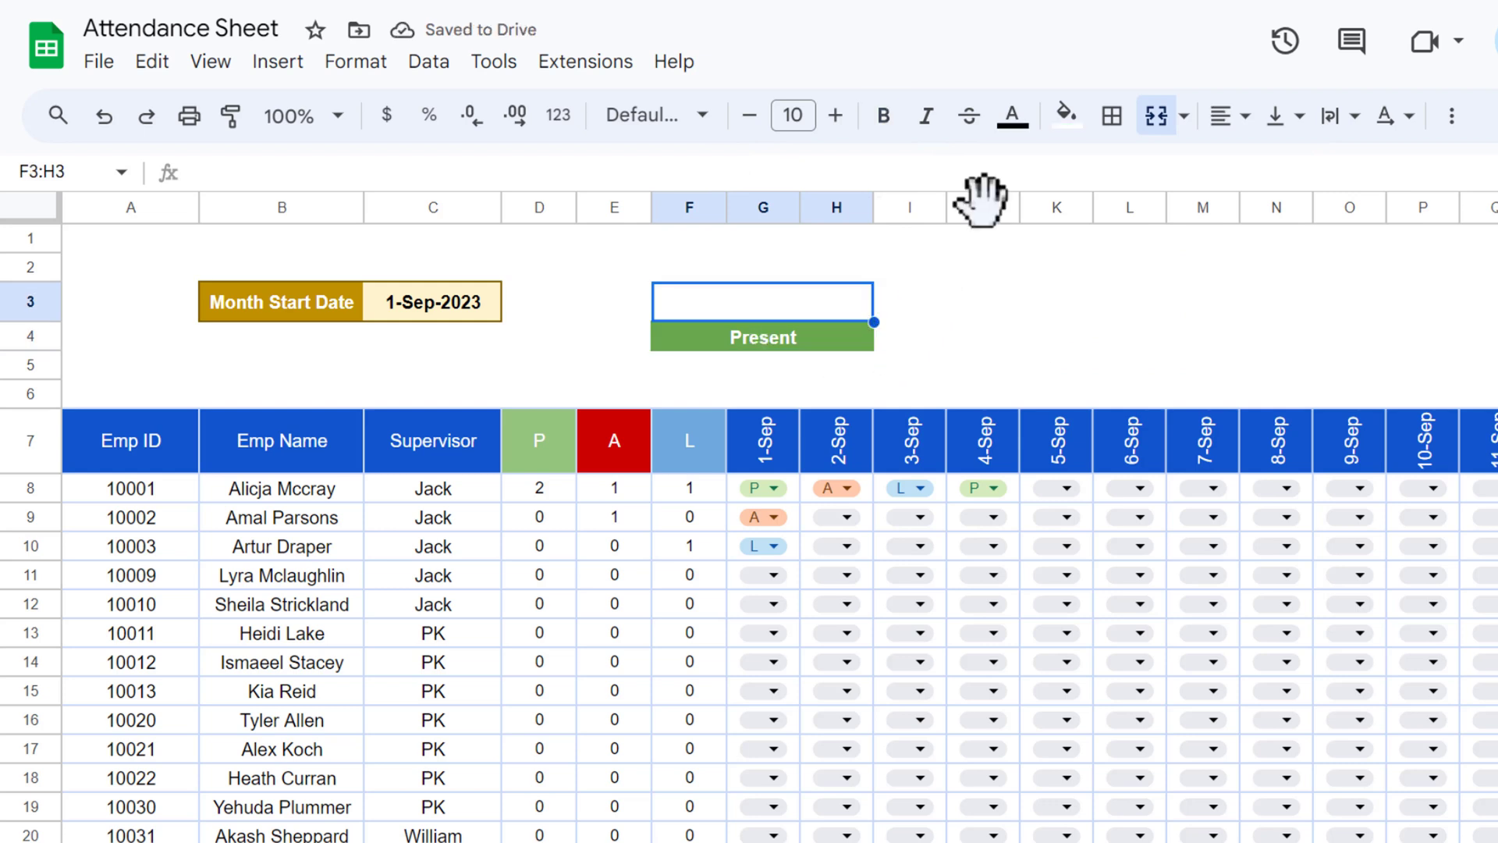
left_click(1066, 115)
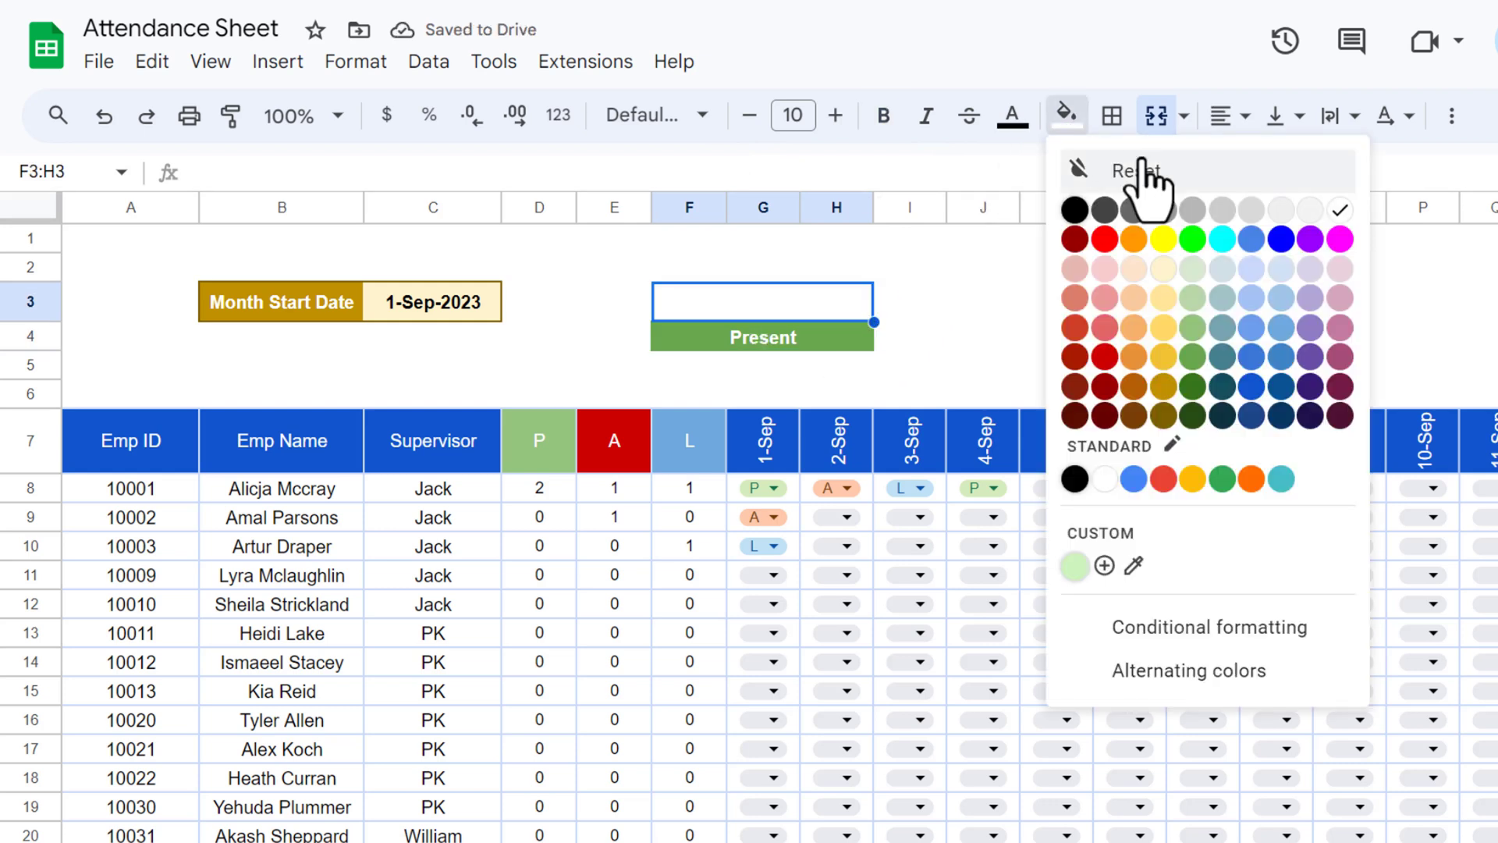
left_click(1194, 291)
left_click(986, 297)
left_click(813, 306)
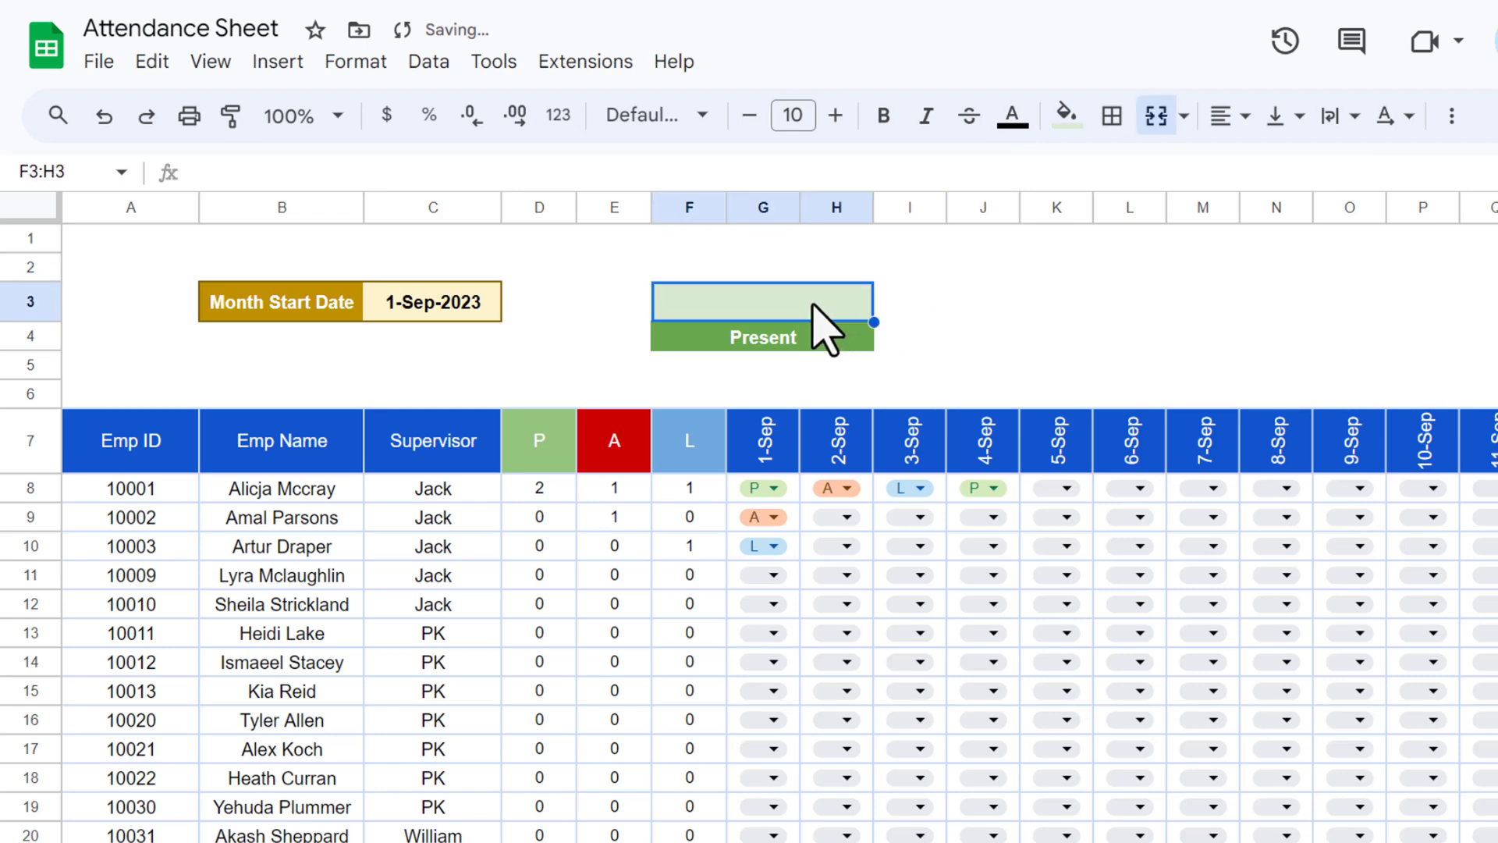
Step: Enter the formula =SUM(D8:D26) in the merged cells F3:H3 above the Present label
type("=sum")
key("Tab")
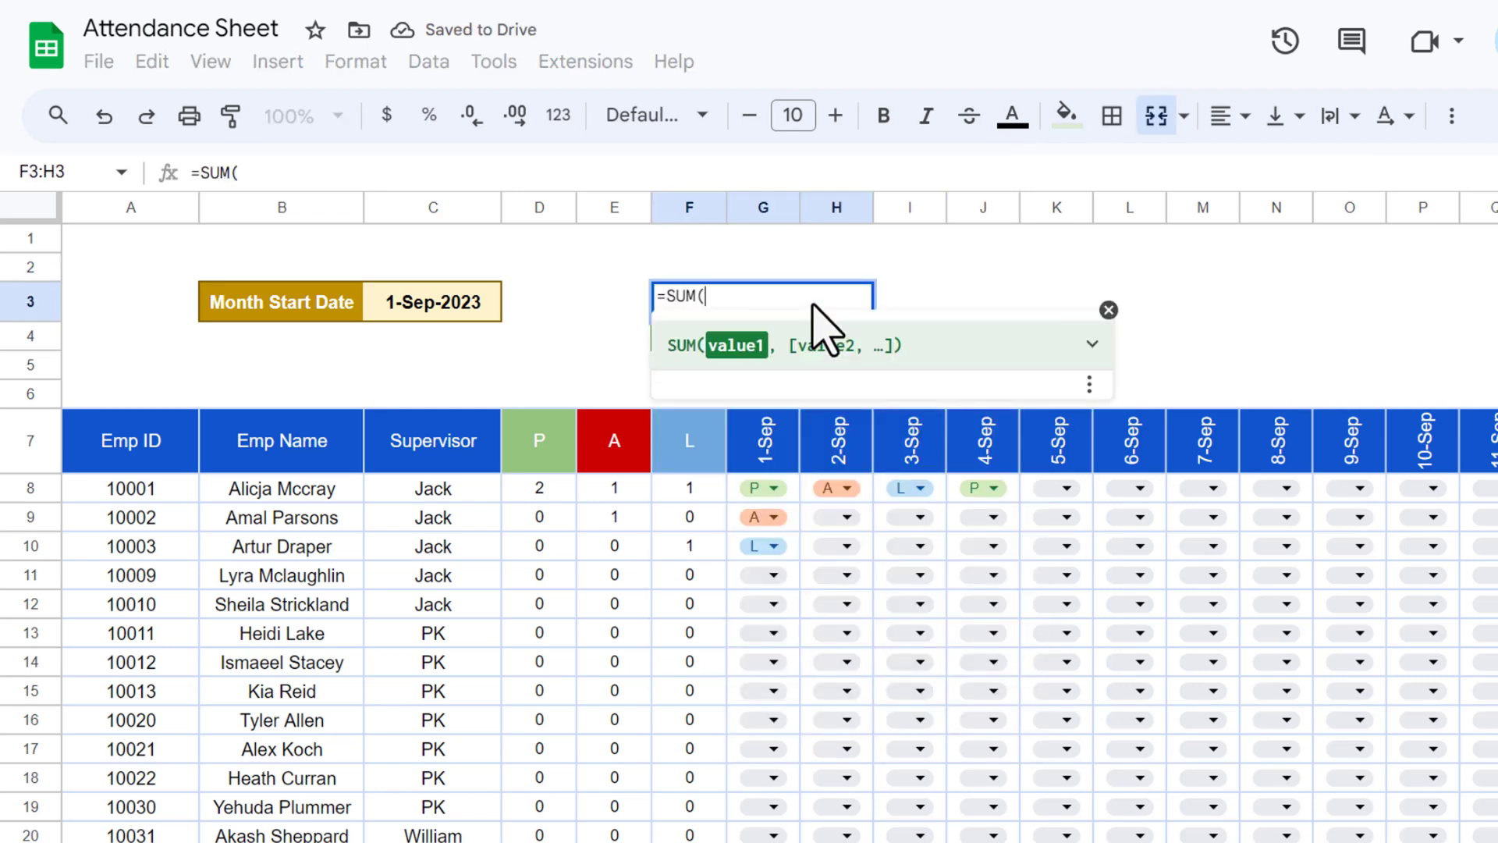
left_click(553, 492)
key("ctrl+shift+Down")
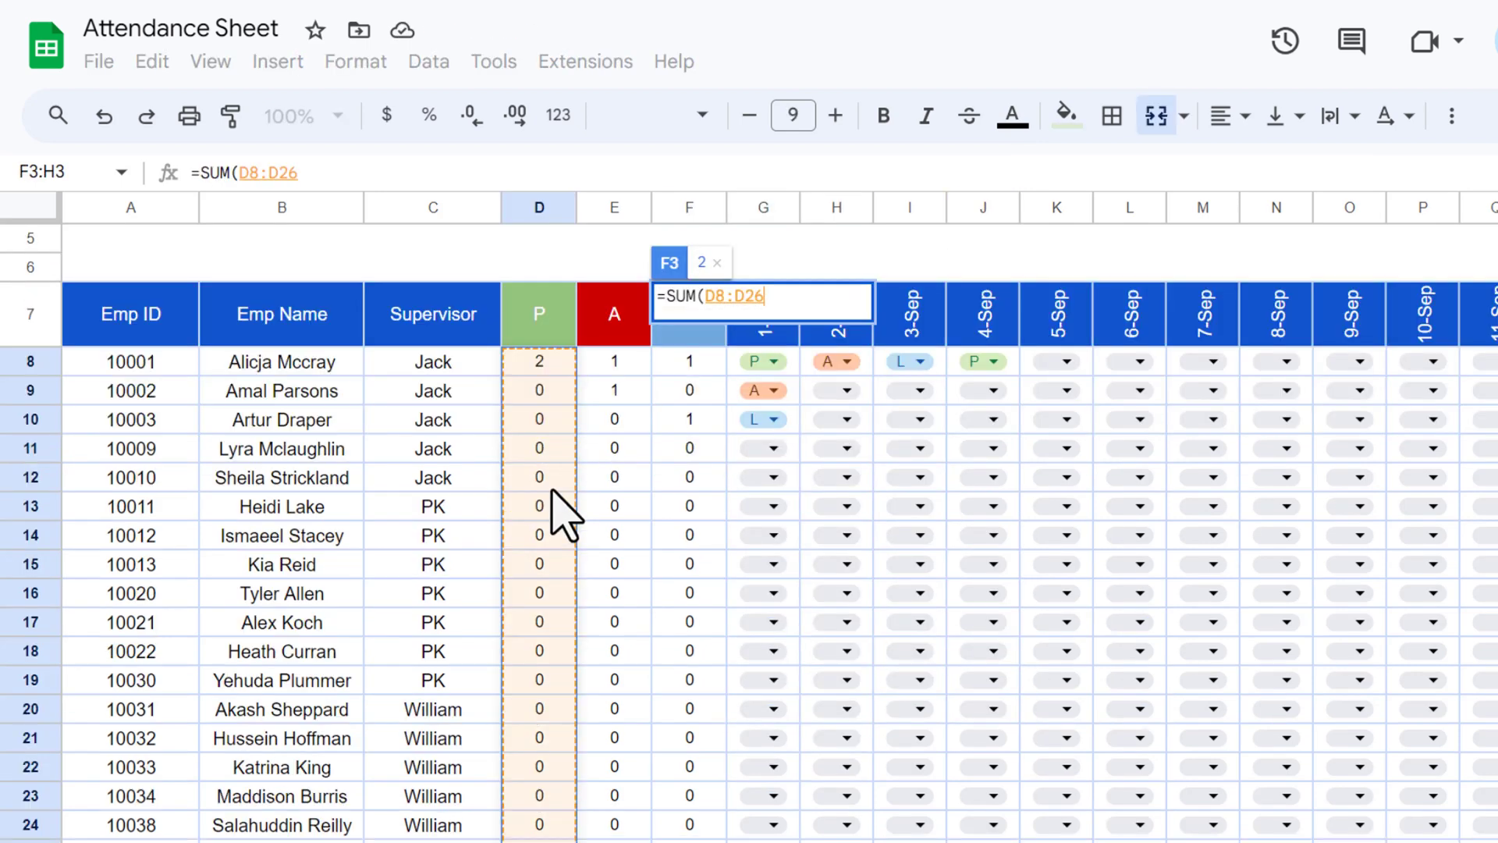
type(")")
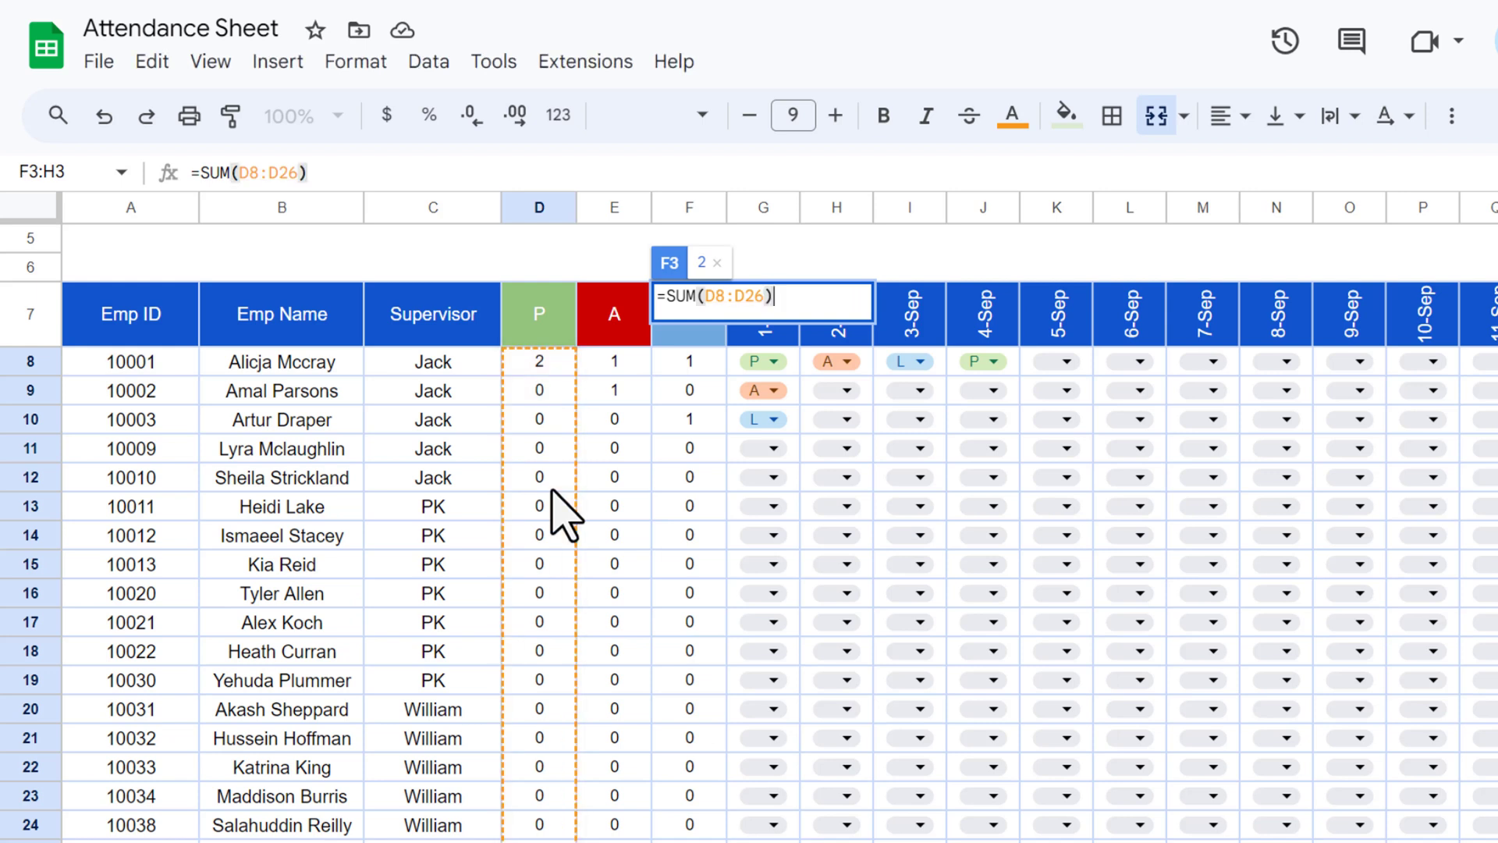
key("Return")
key("Up")
key("Up")
key("Up")
key("Down")
key("Down")
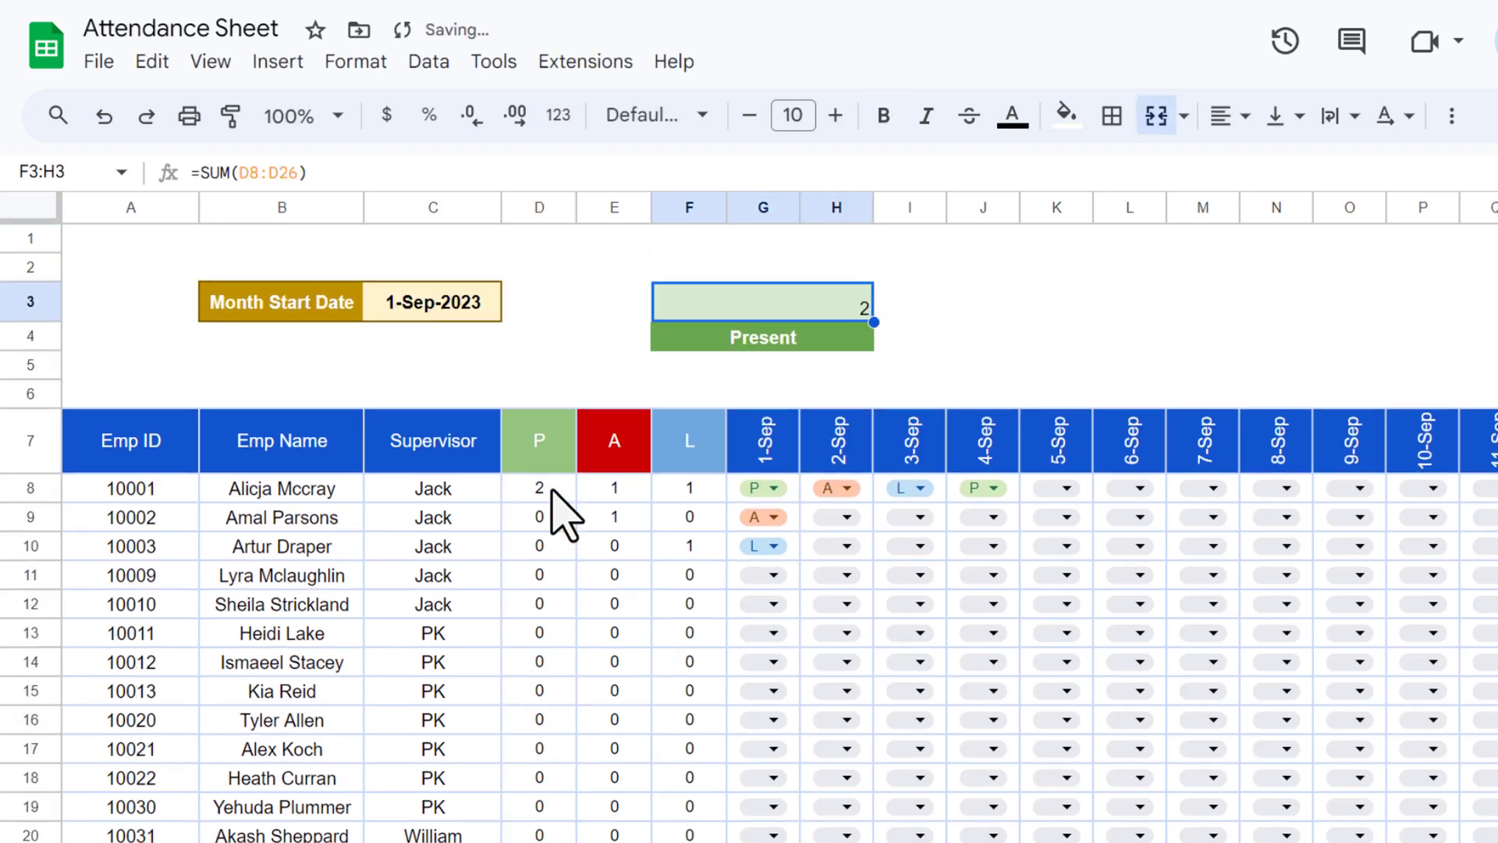
Step: Center the Present total in F3:H3 horizontally and align it to the middle vertically
left_click(1224, 117)
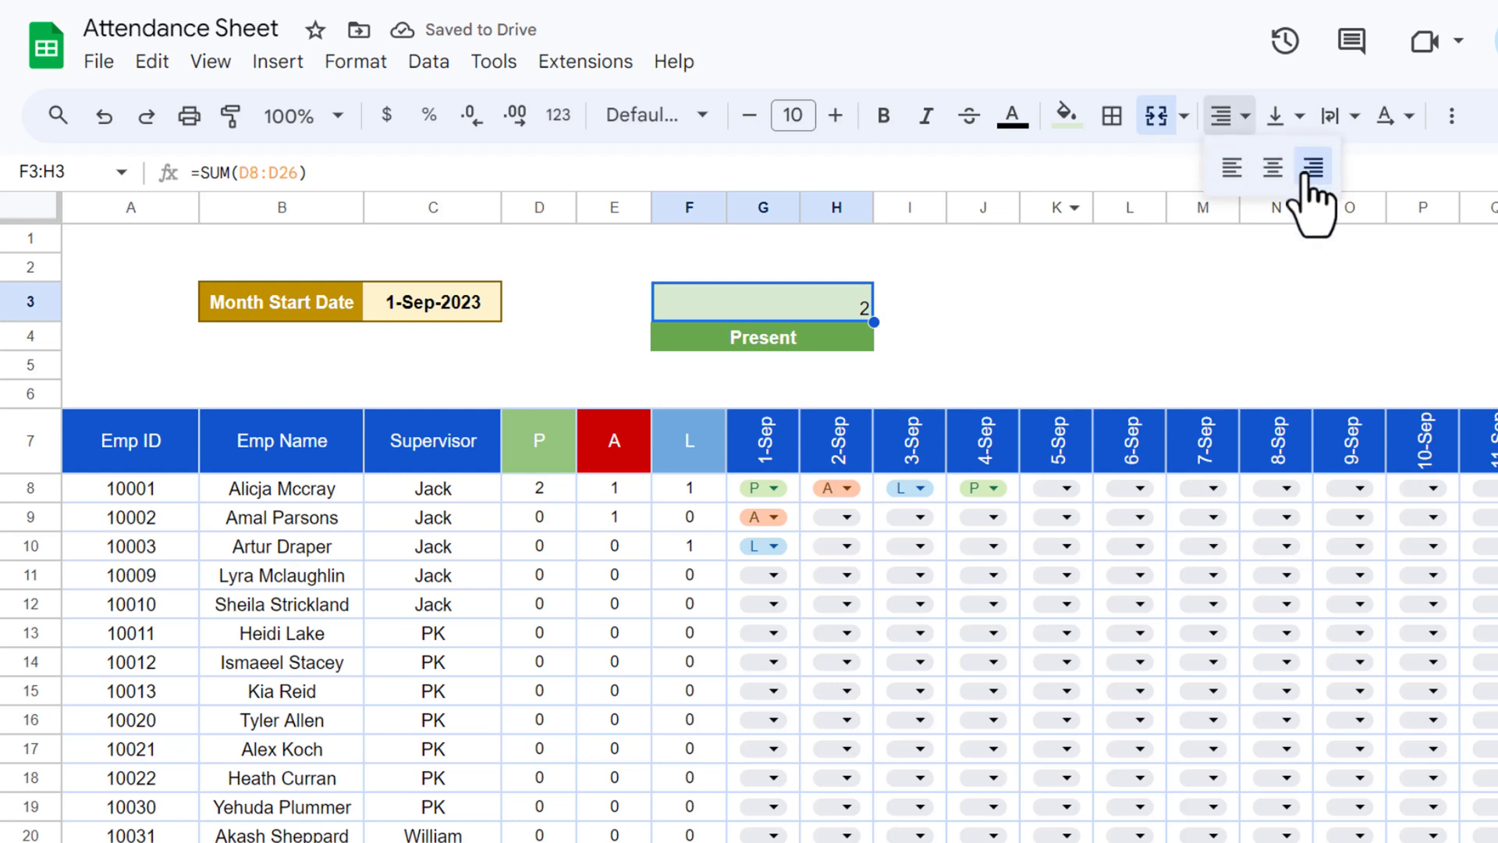
left_click(1275, 166)
left_click(1282, 117)
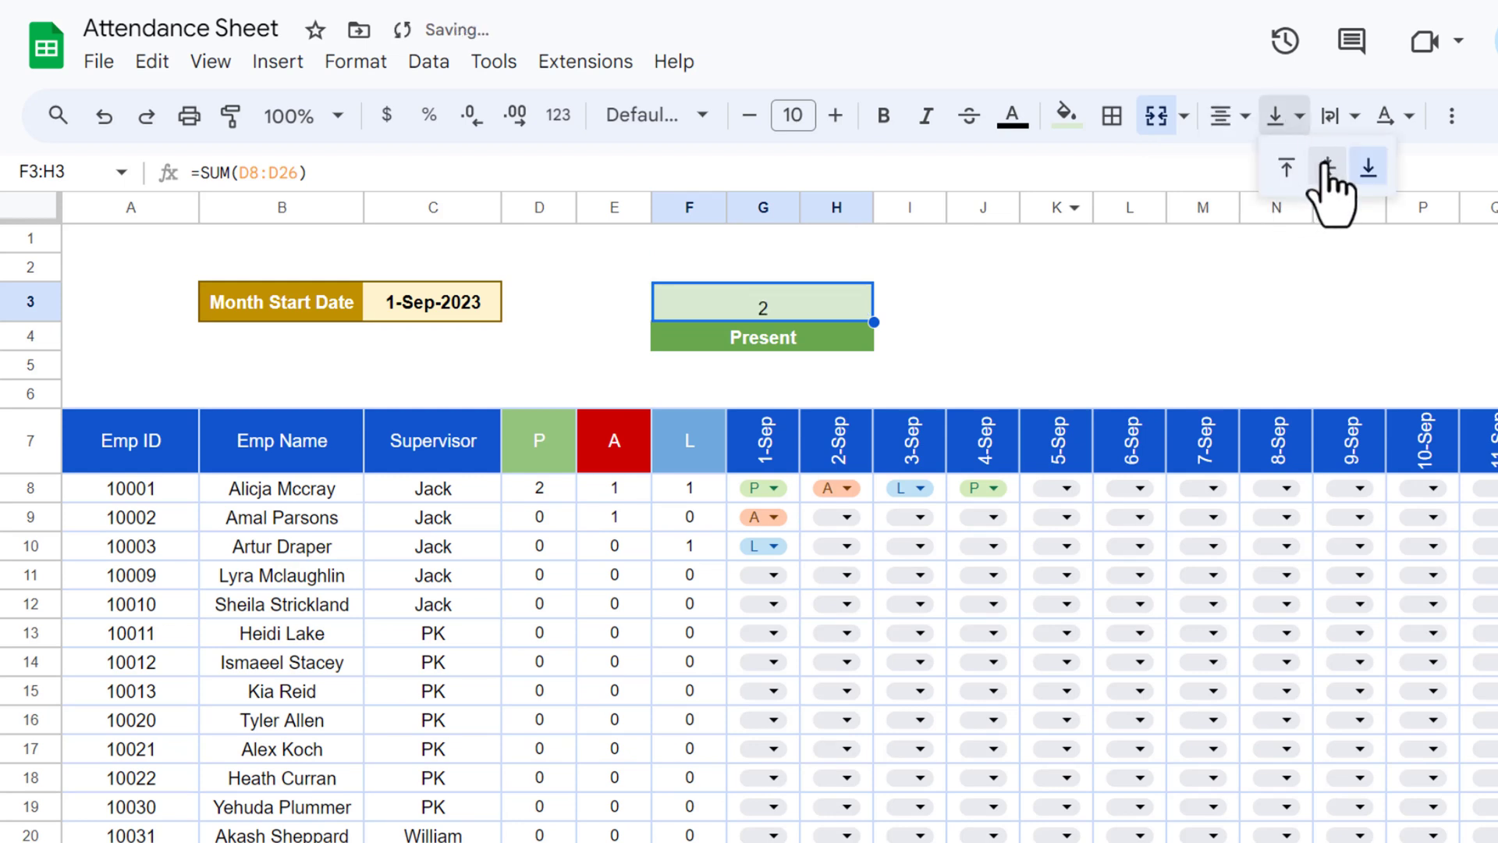
left_click(1328, 167)
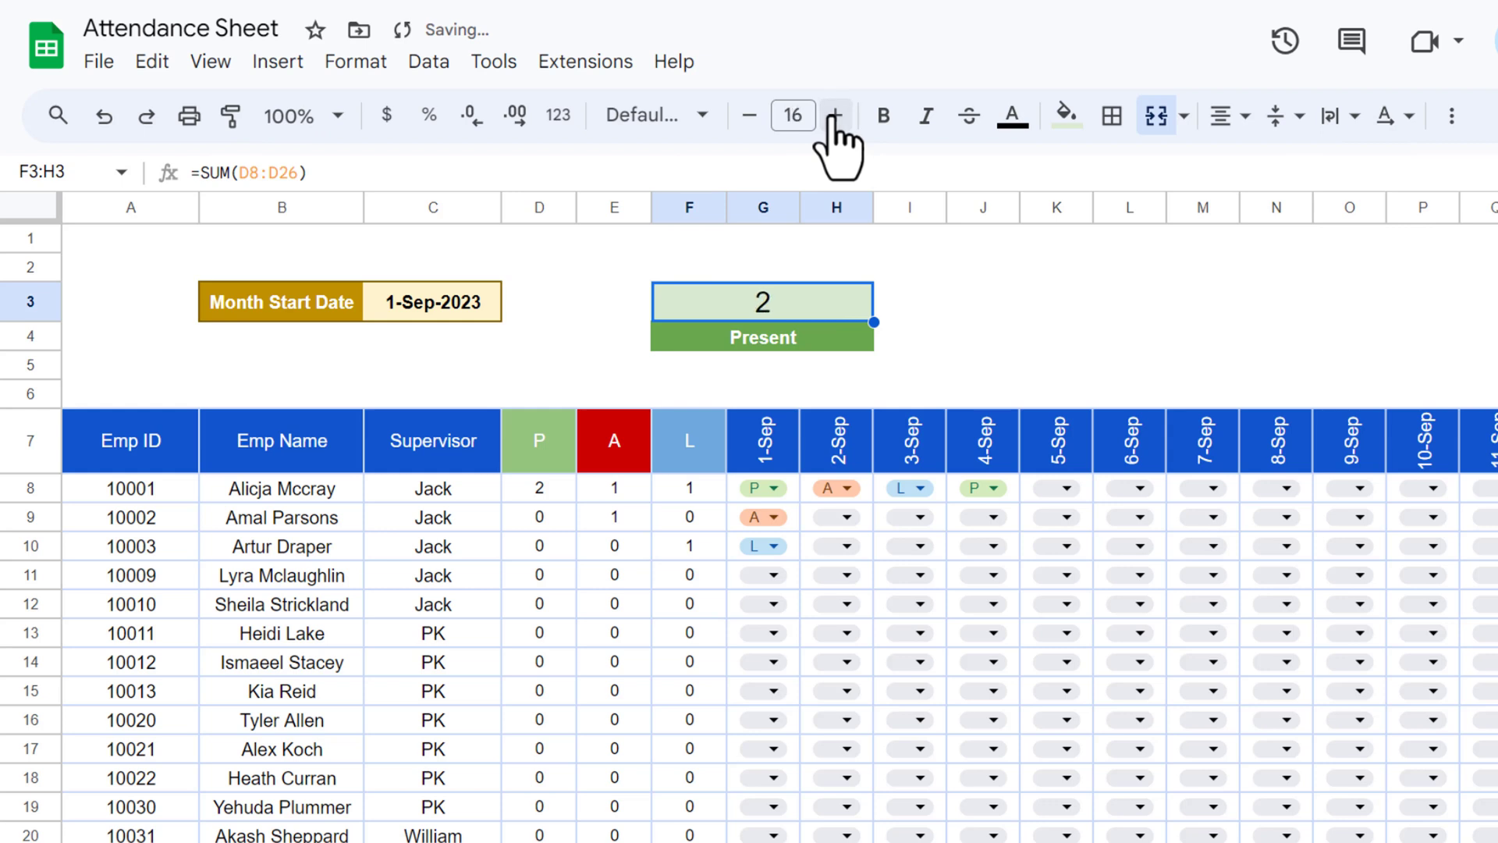
Step: Make row 3 slightly taller and format the Present total as bold dark green text at size 17
left_click_drag(31, 320, 31, 328)
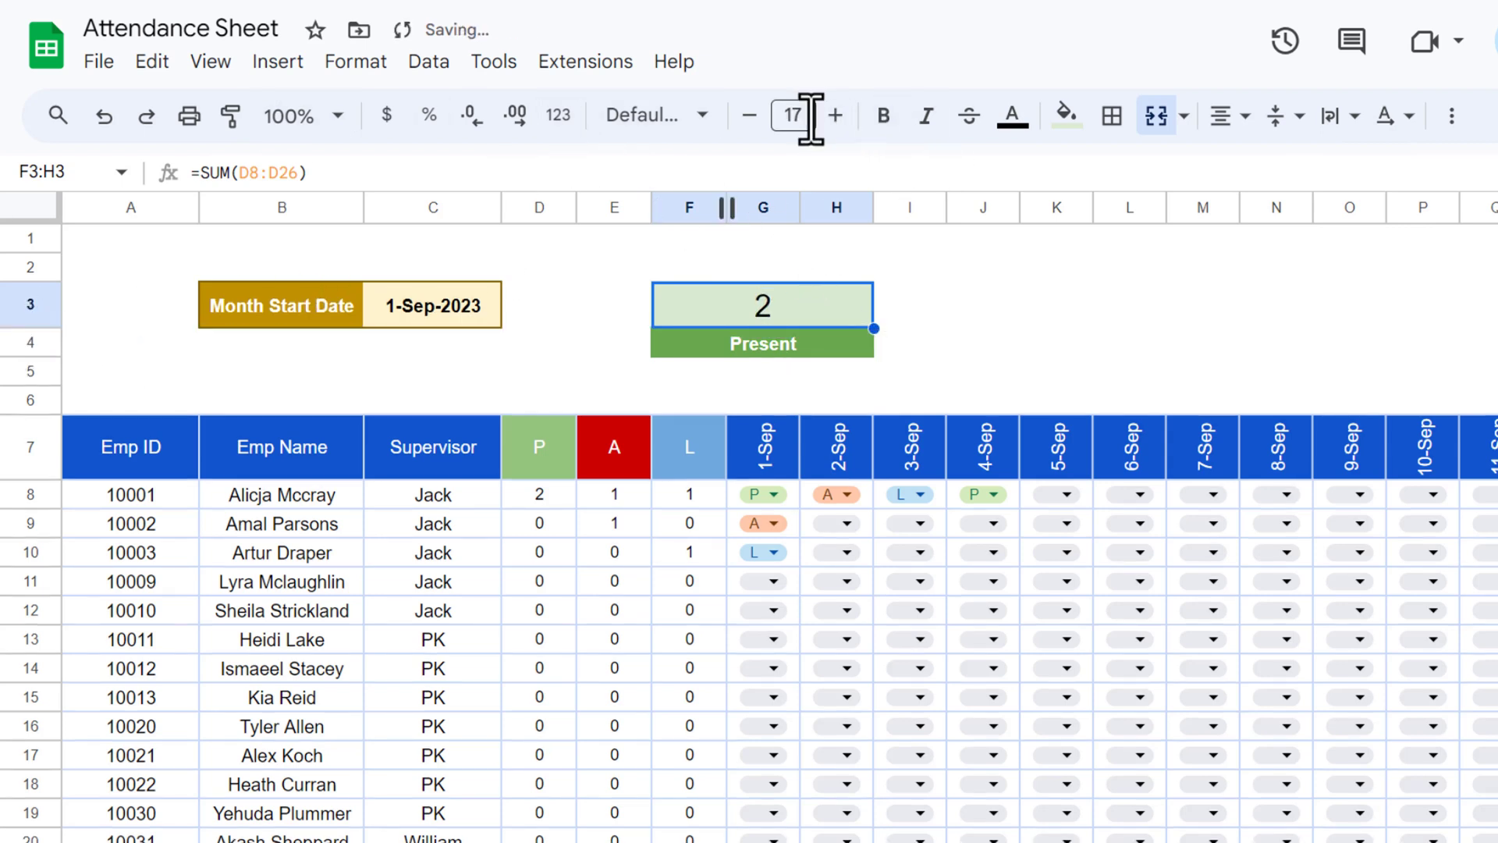
left_click(884, 117)
left_click(993, 311)
left_click(766, 321)
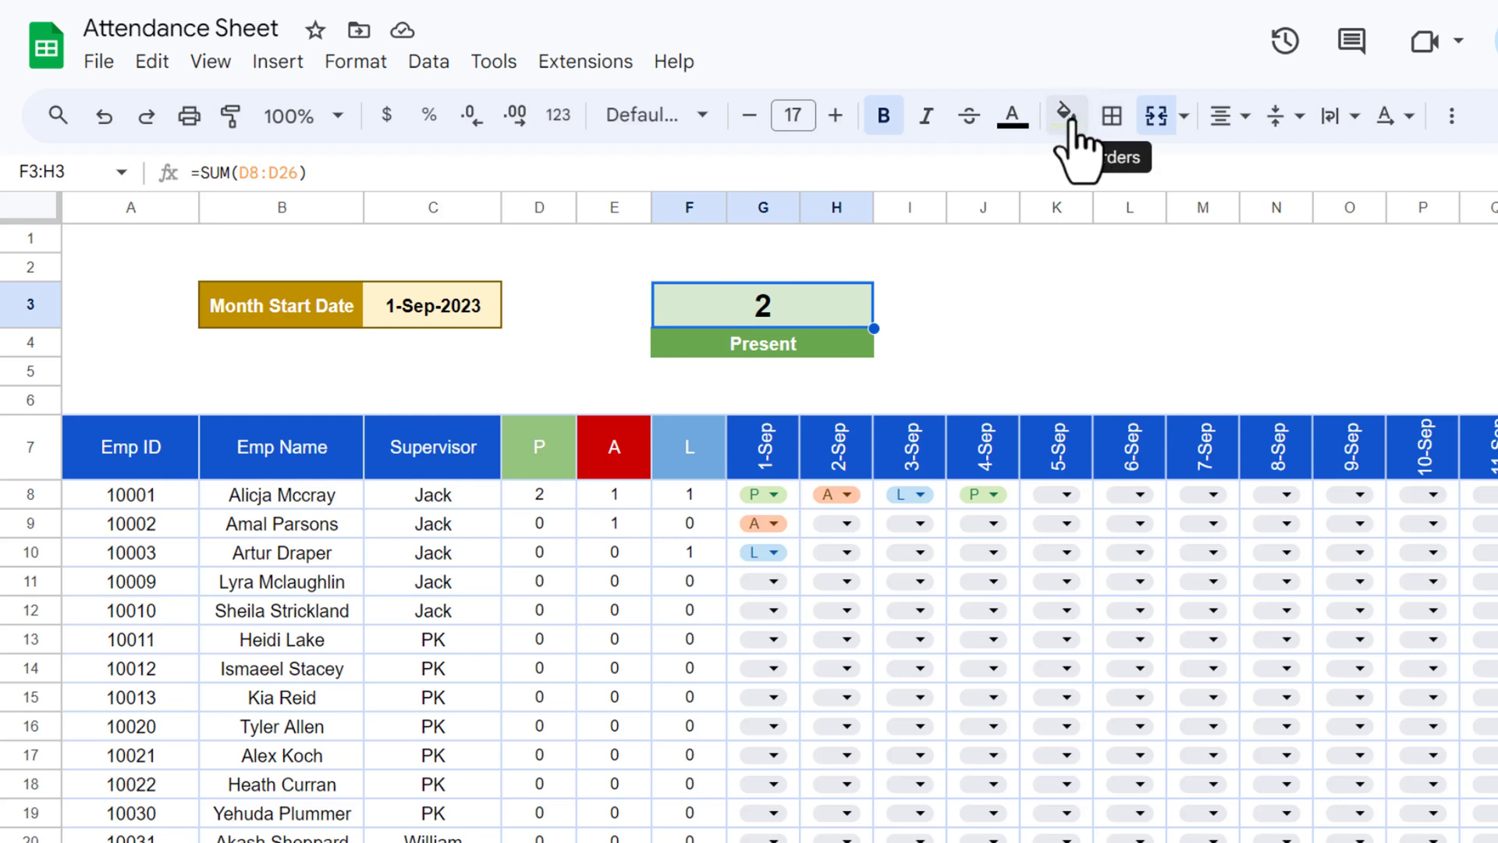
left_click(1012, 117)
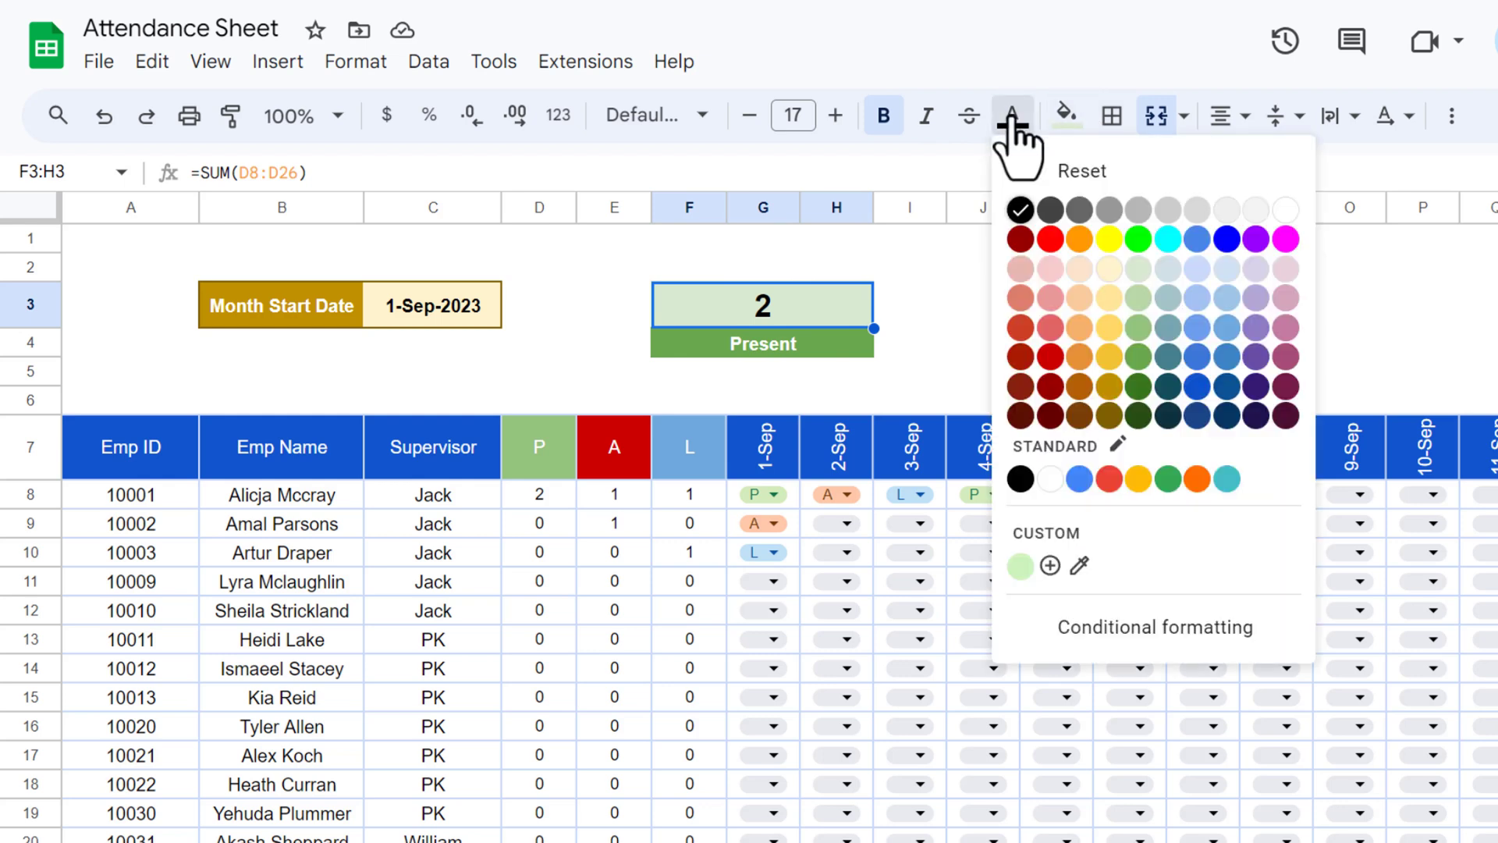
left_click(1139, 359)
left_click(1034, 279)
Step: Add a dark green outer border around the Present card F3:H4
left_click_drag(854, 300, 849, 351)
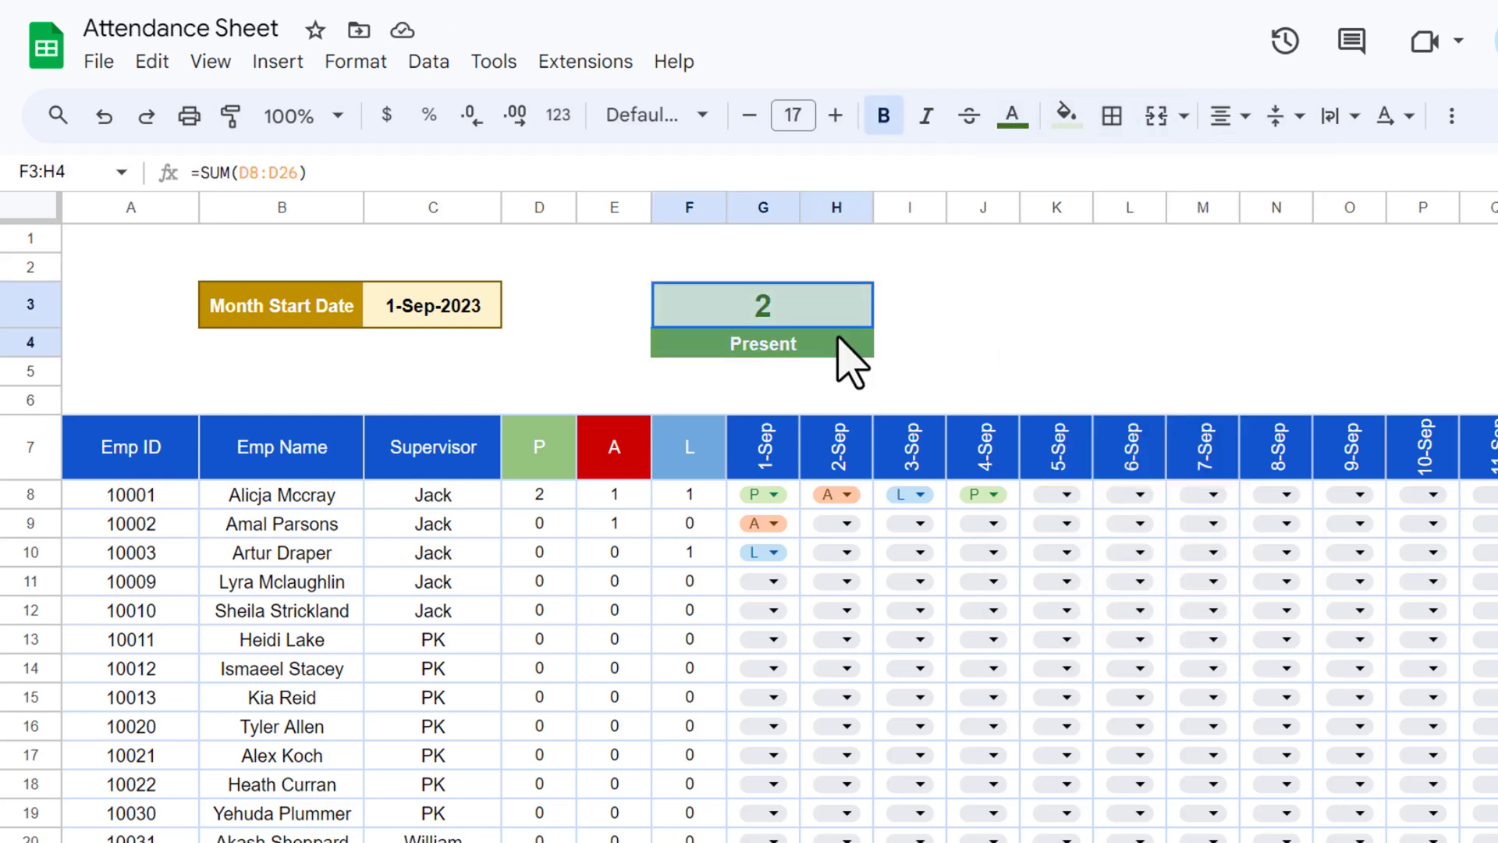
left_click(1113, 123)
left_click(1375, 173)
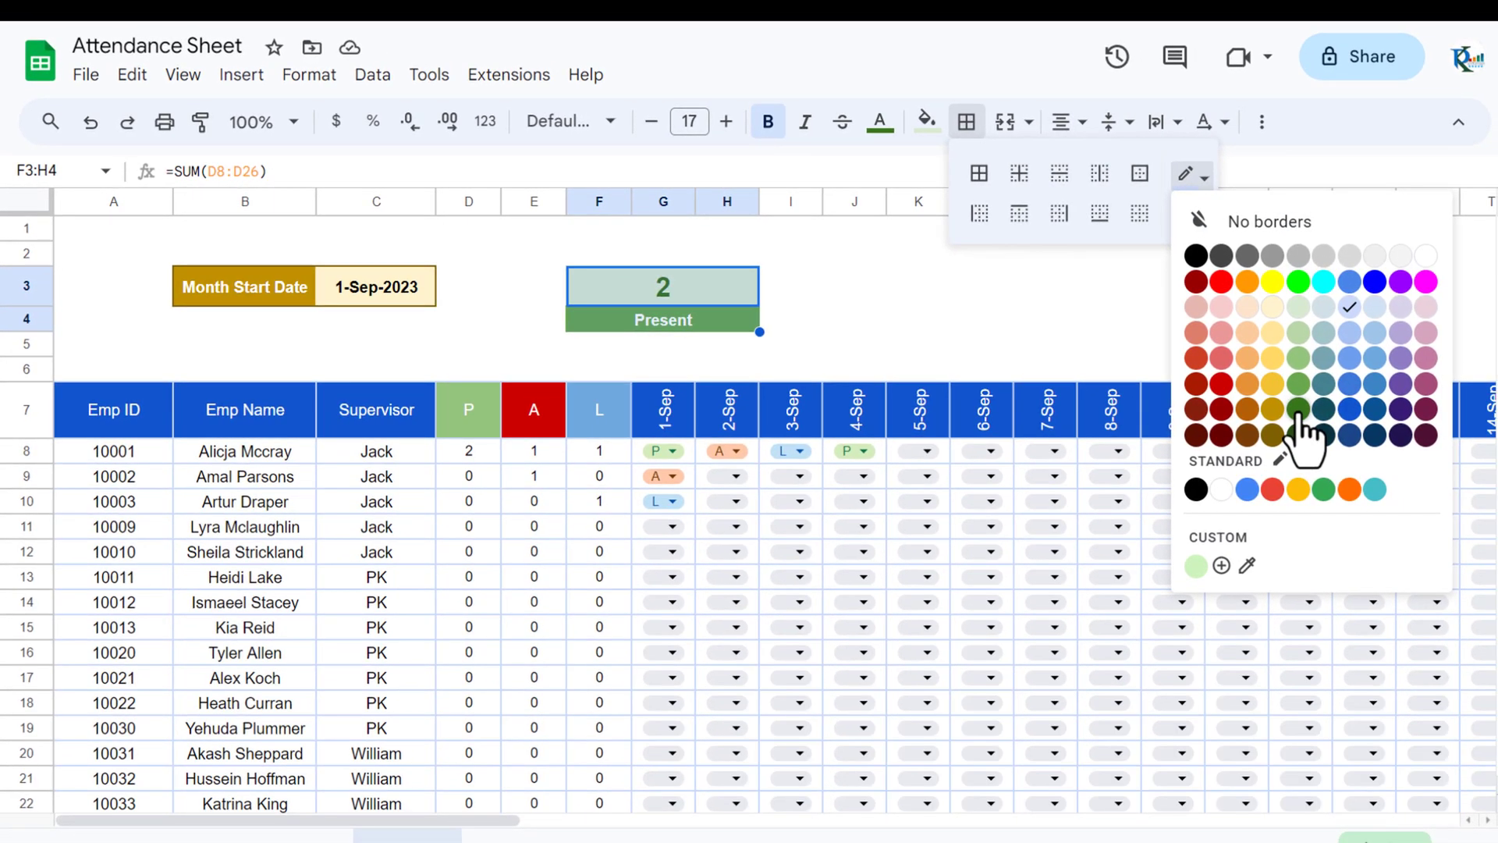
left_click(1298, 414)
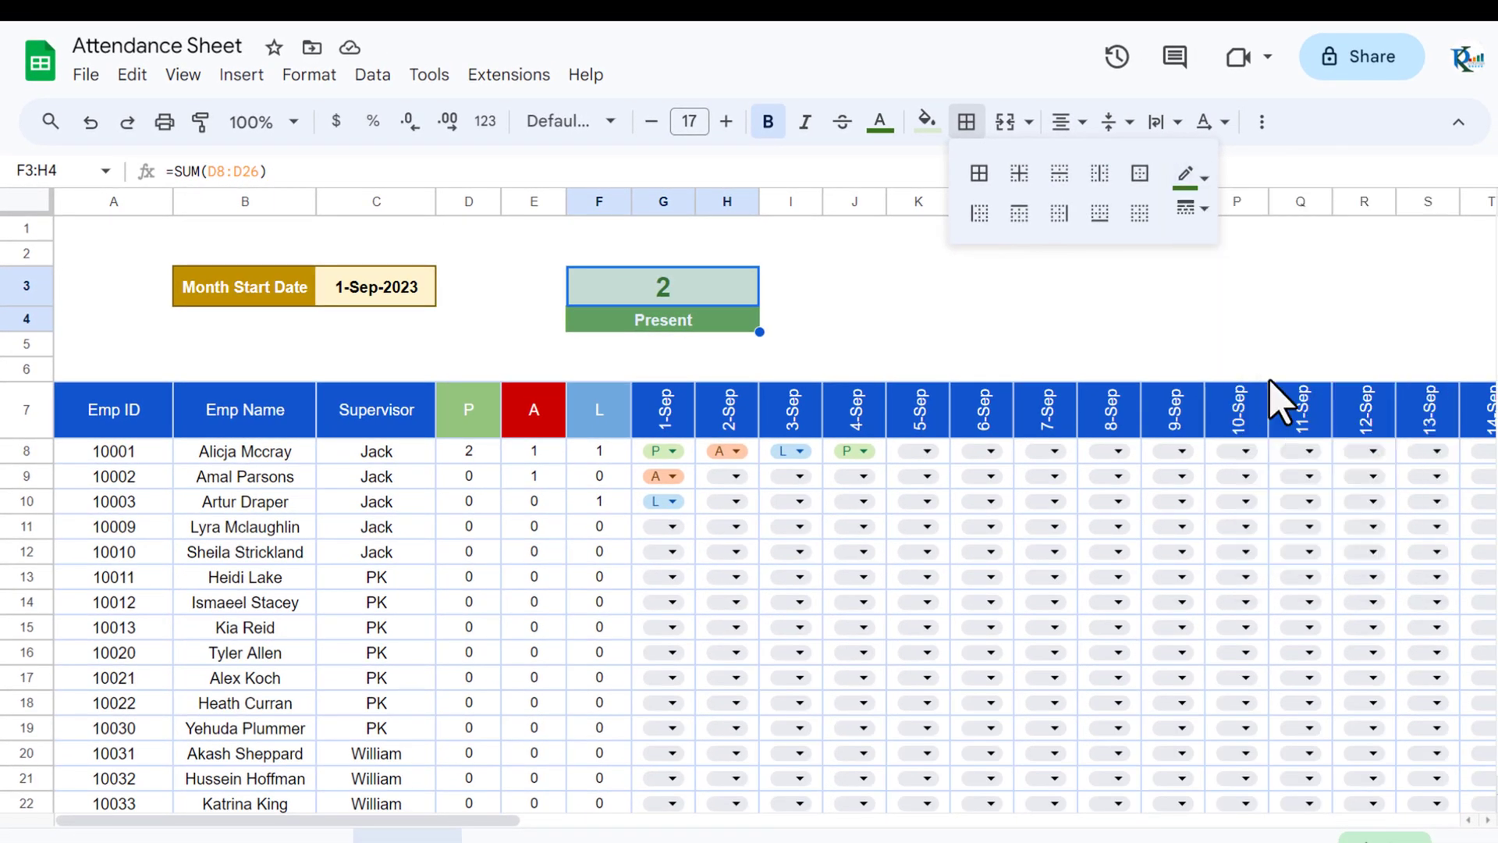
left_click(1141, 177)
left_click(870, 295)
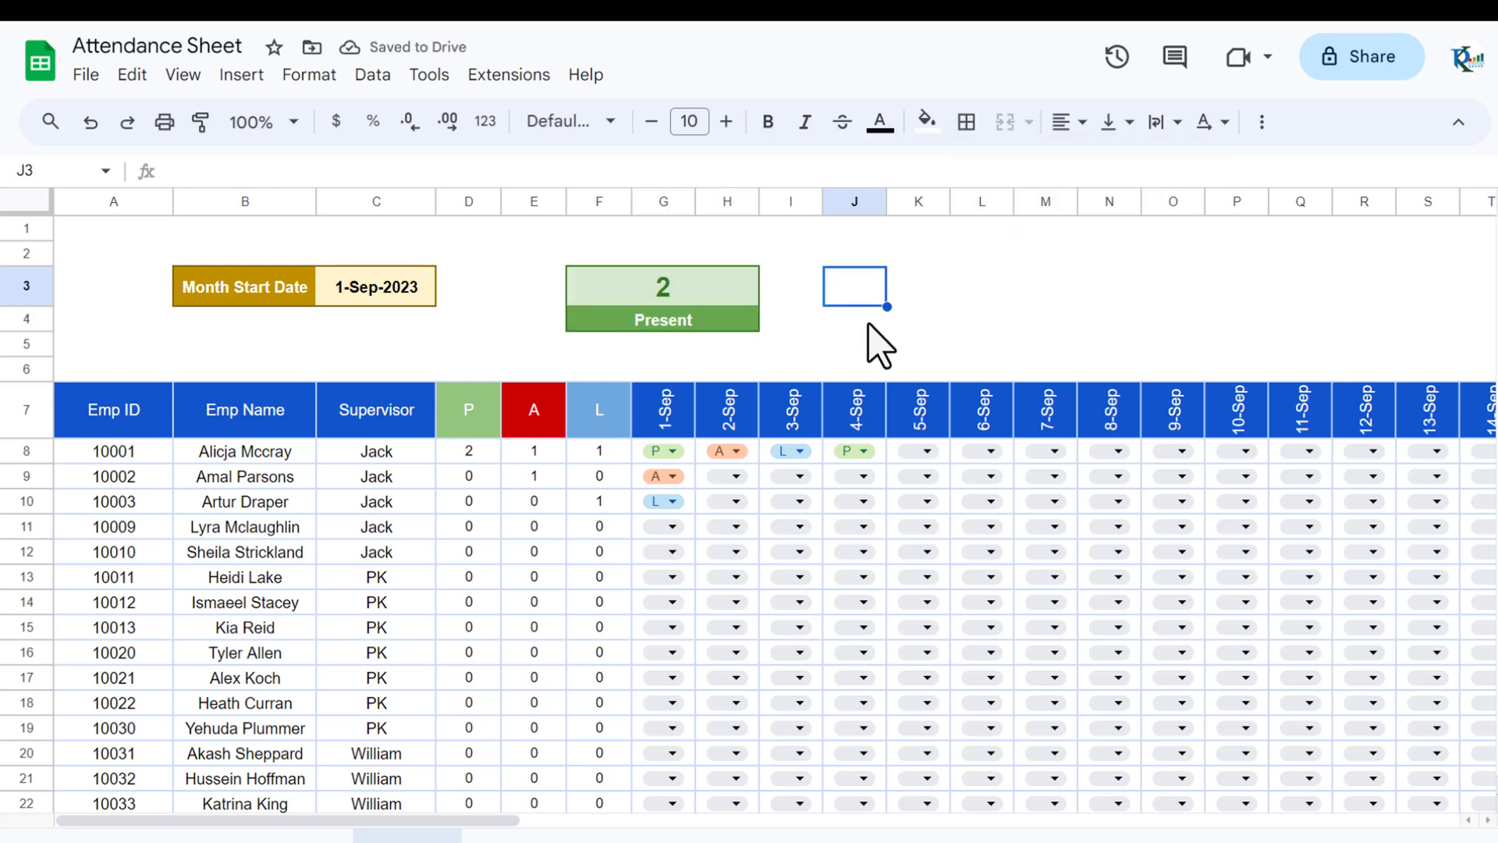
Step: Copy the Present card F3:H4 and paste it at J3 and at N3
left_click(748, 287)
key("shift+Down")
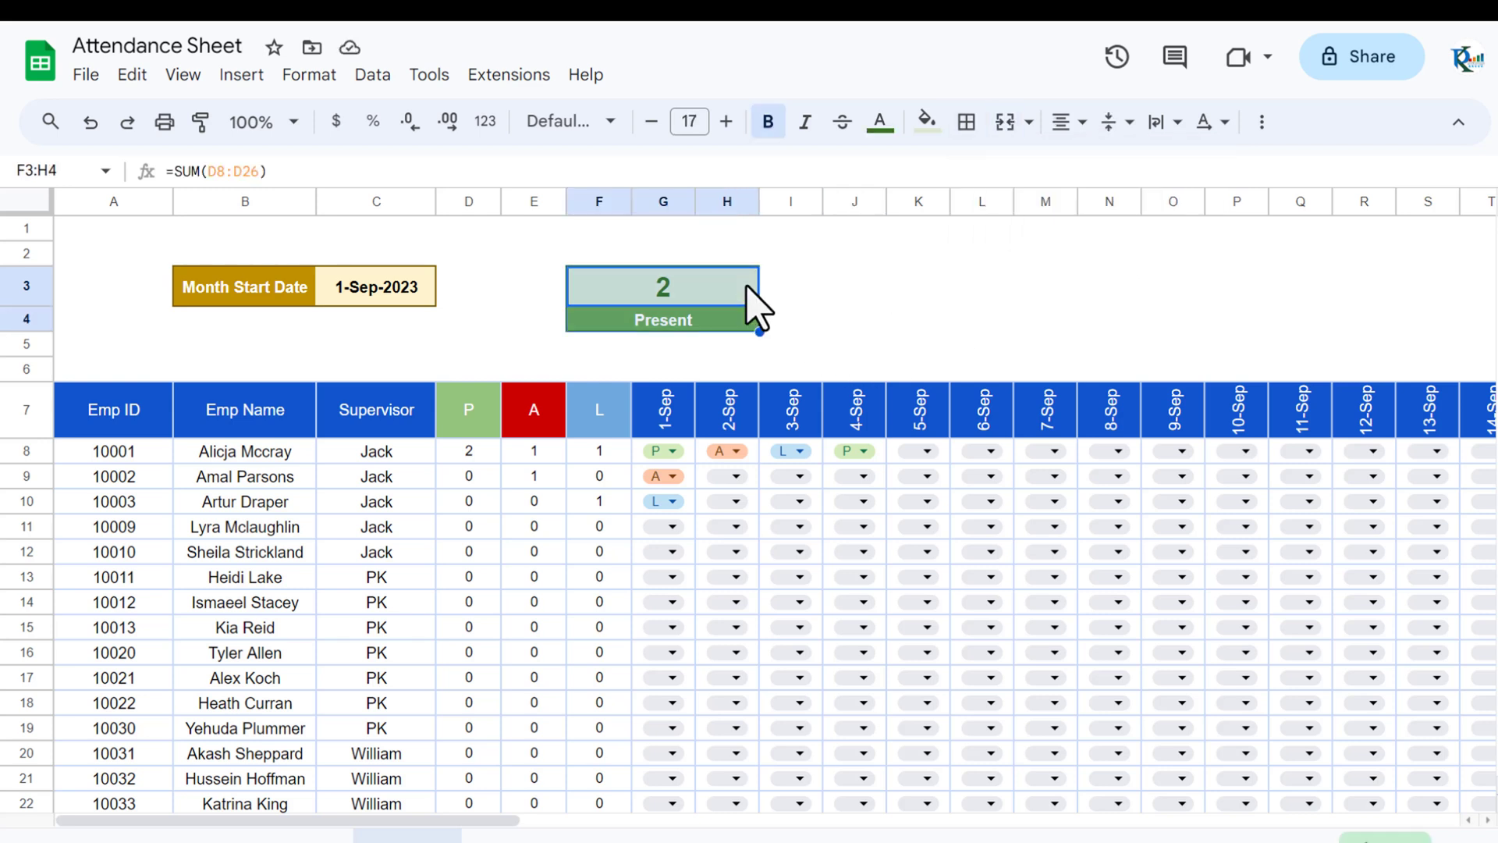
key("Right")
key("Right")
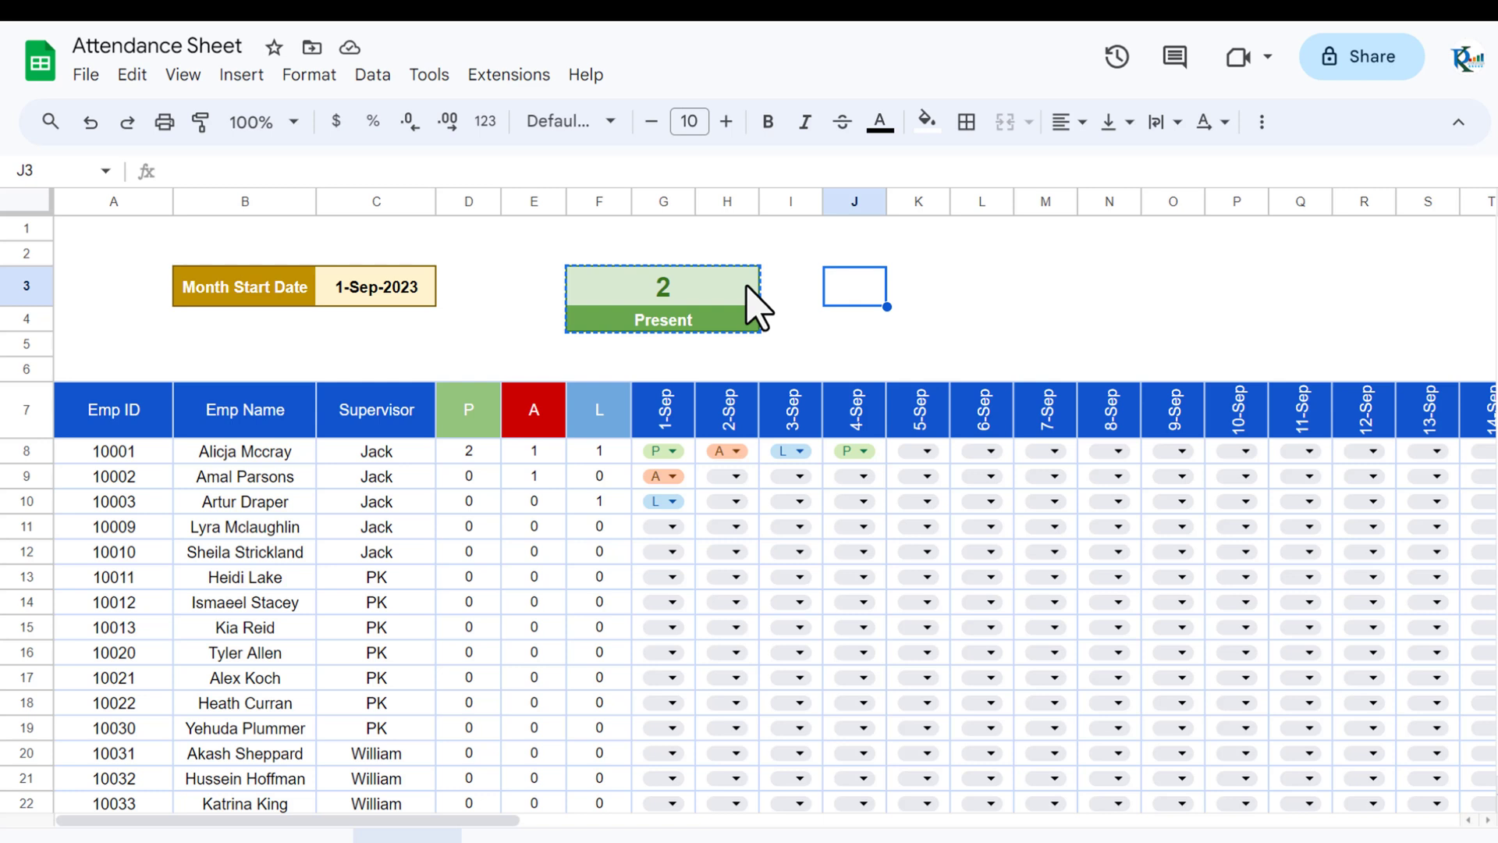
key("ctrl+v")
key("Right")
key("Right")
key("ctrl+v")
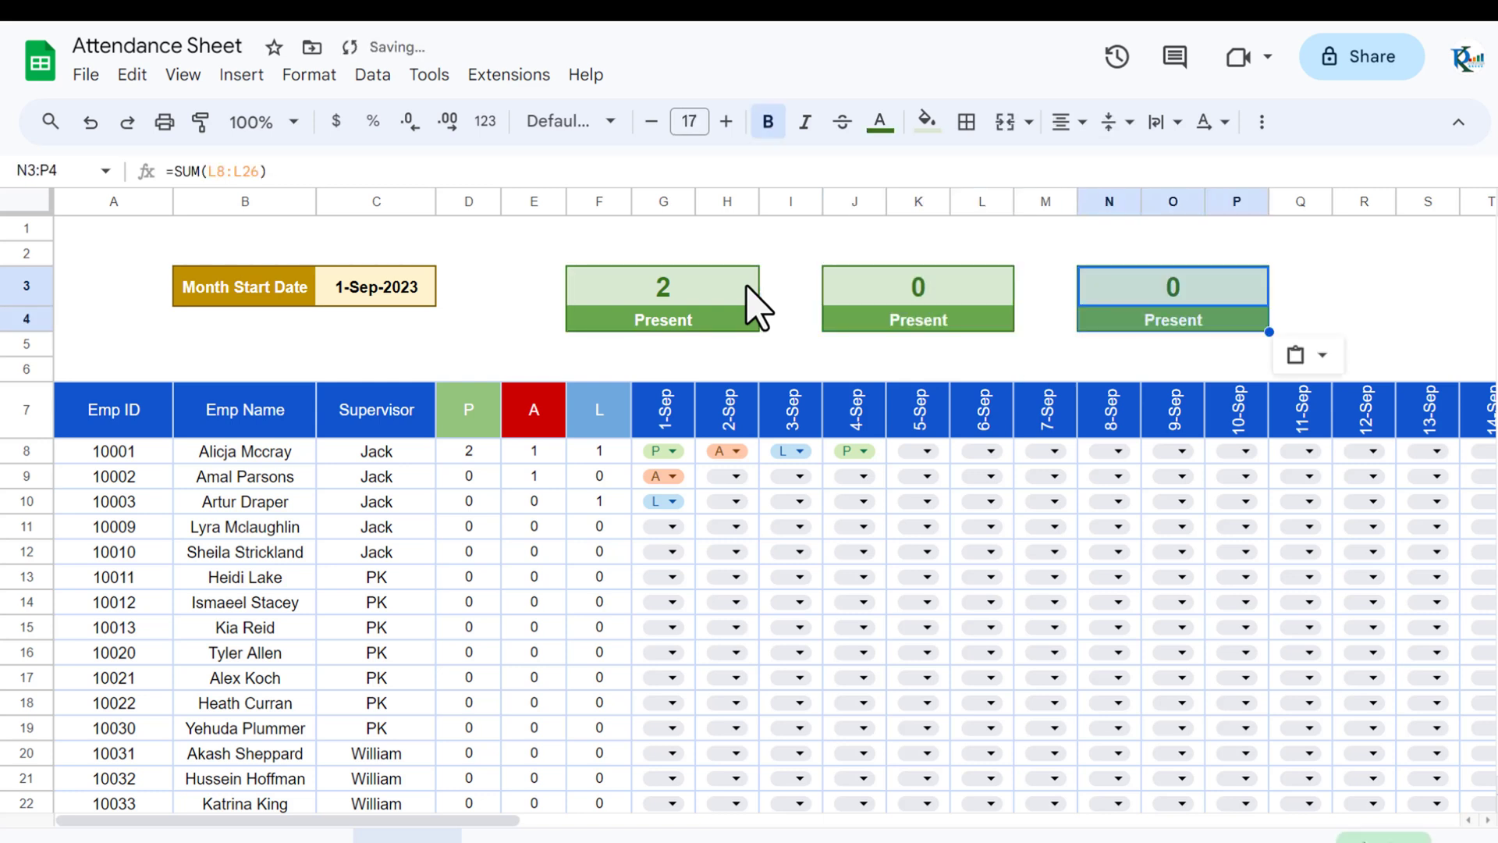
Step: Relabel the two copied cards as Absent in J4:L4 and Leave in N4:P4
key("Left")
key("Left")
key("Down")
type("Absent")
key("Return")
key("Up")
key("Right")
key("Right")
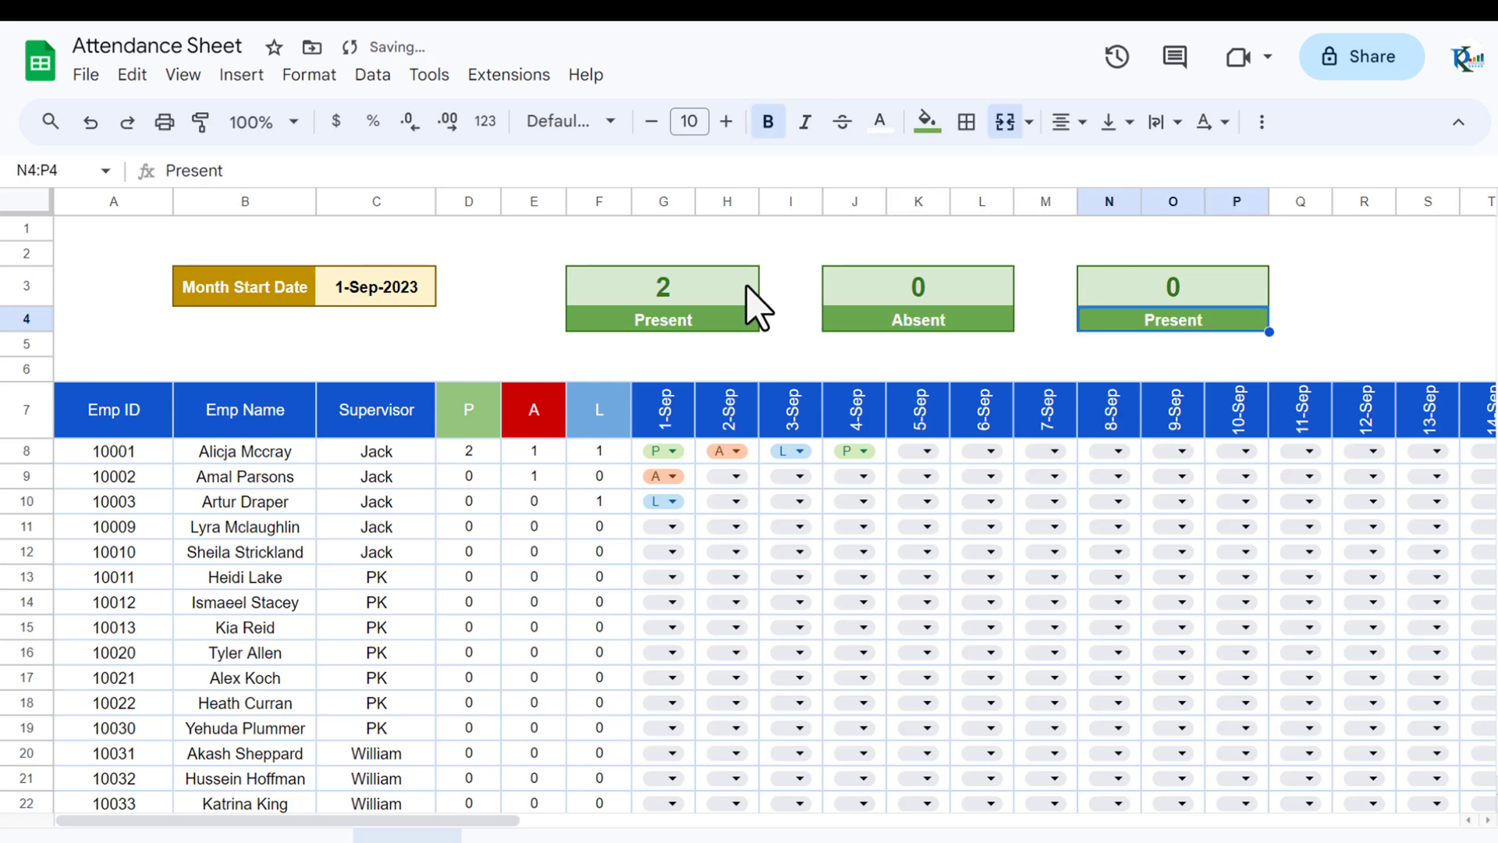
type("Leave")
key("Return")
Step: Fill the Absent label J4:L4 with red and the total cell J3:L3 above it with light red
key("Up")
key("Left")
key("Left")
key("Up")
key("Down")
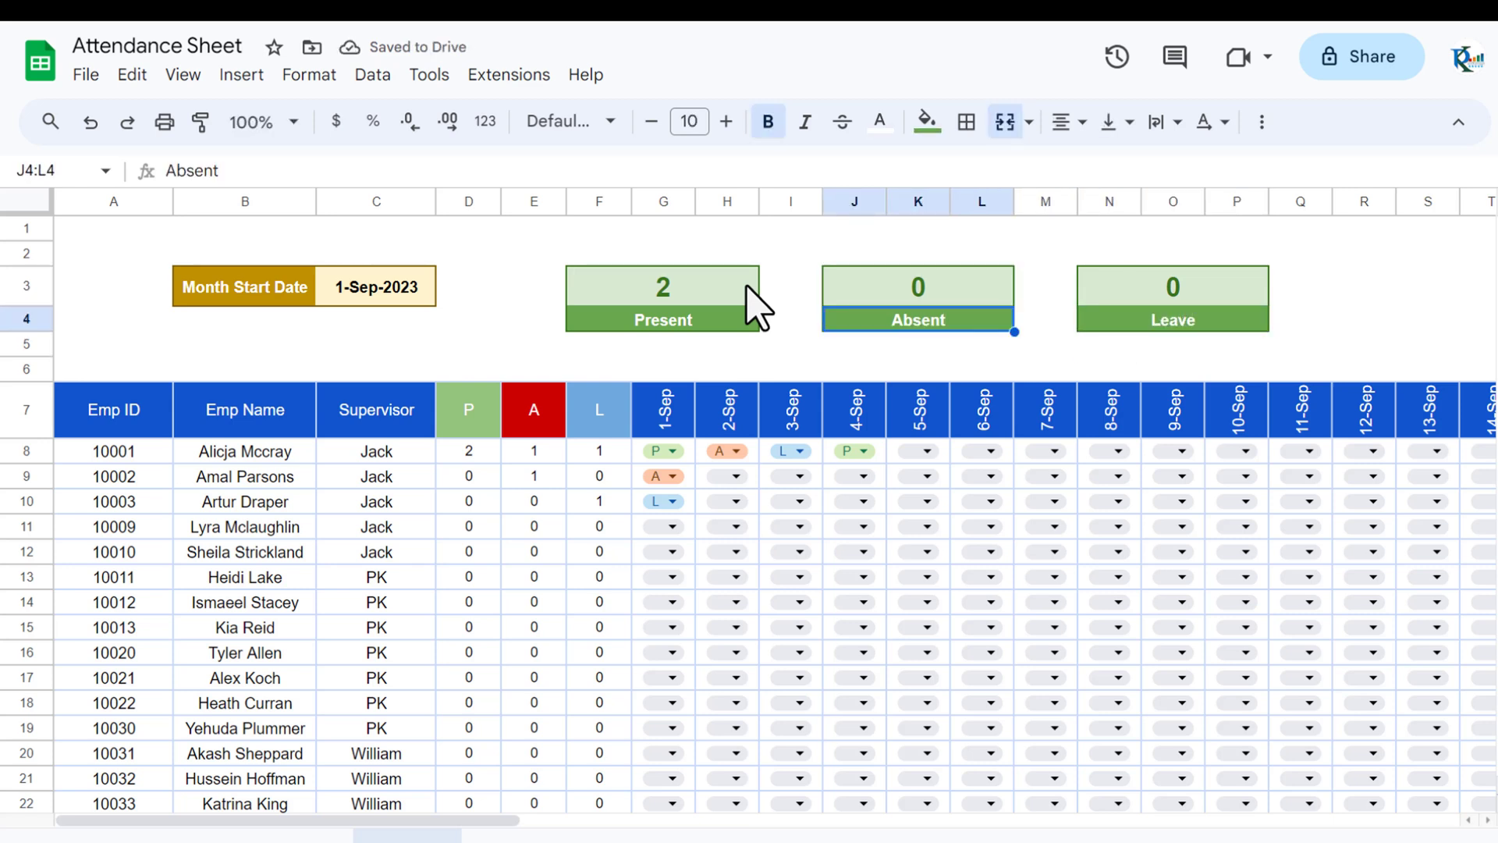
left_click(928, 124)
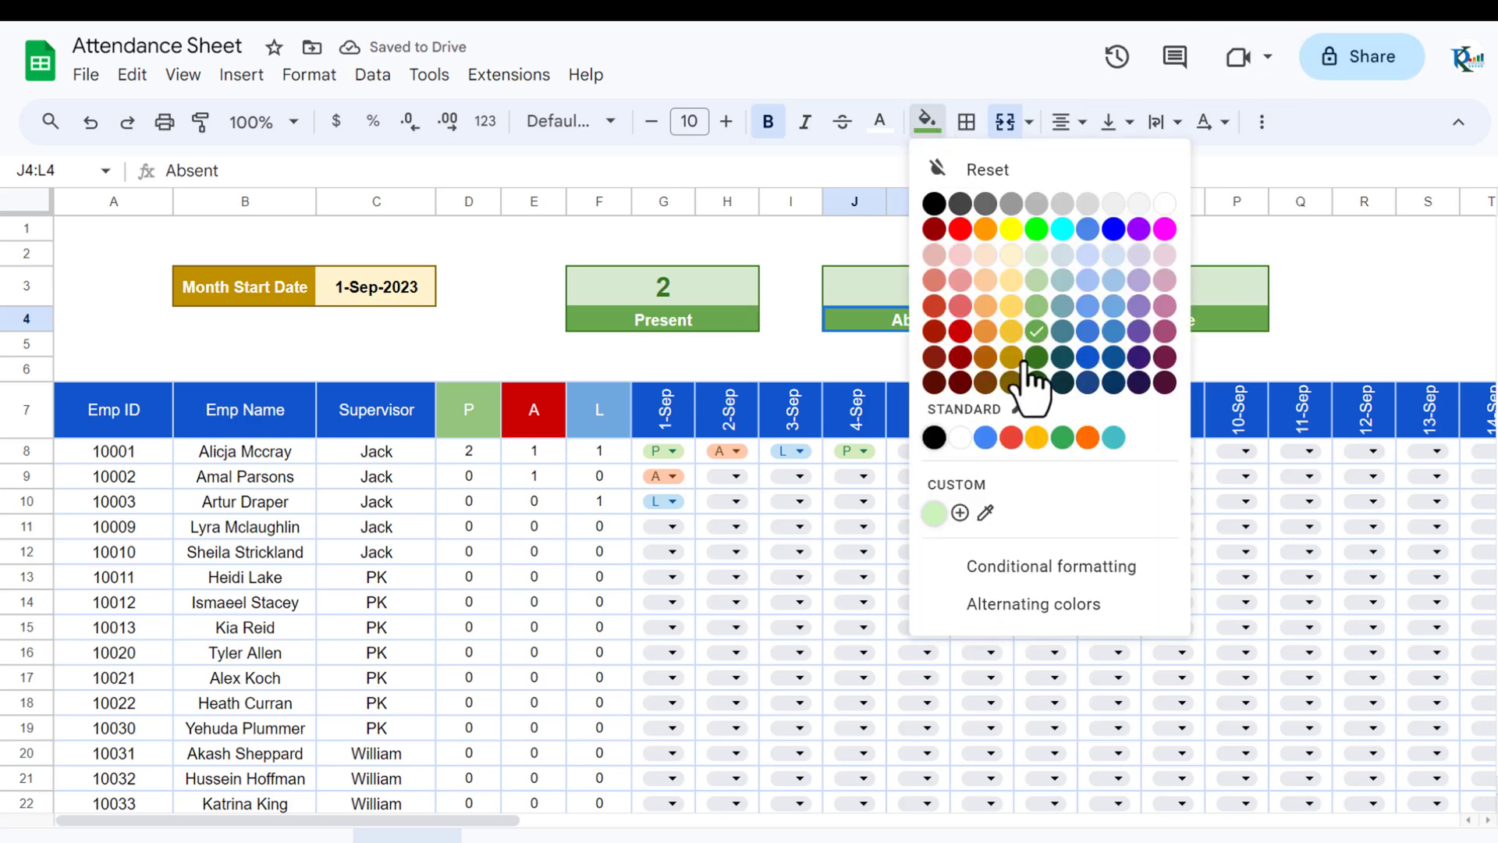
left_click(961, 331)
key("Up")
left_click(927, 124)
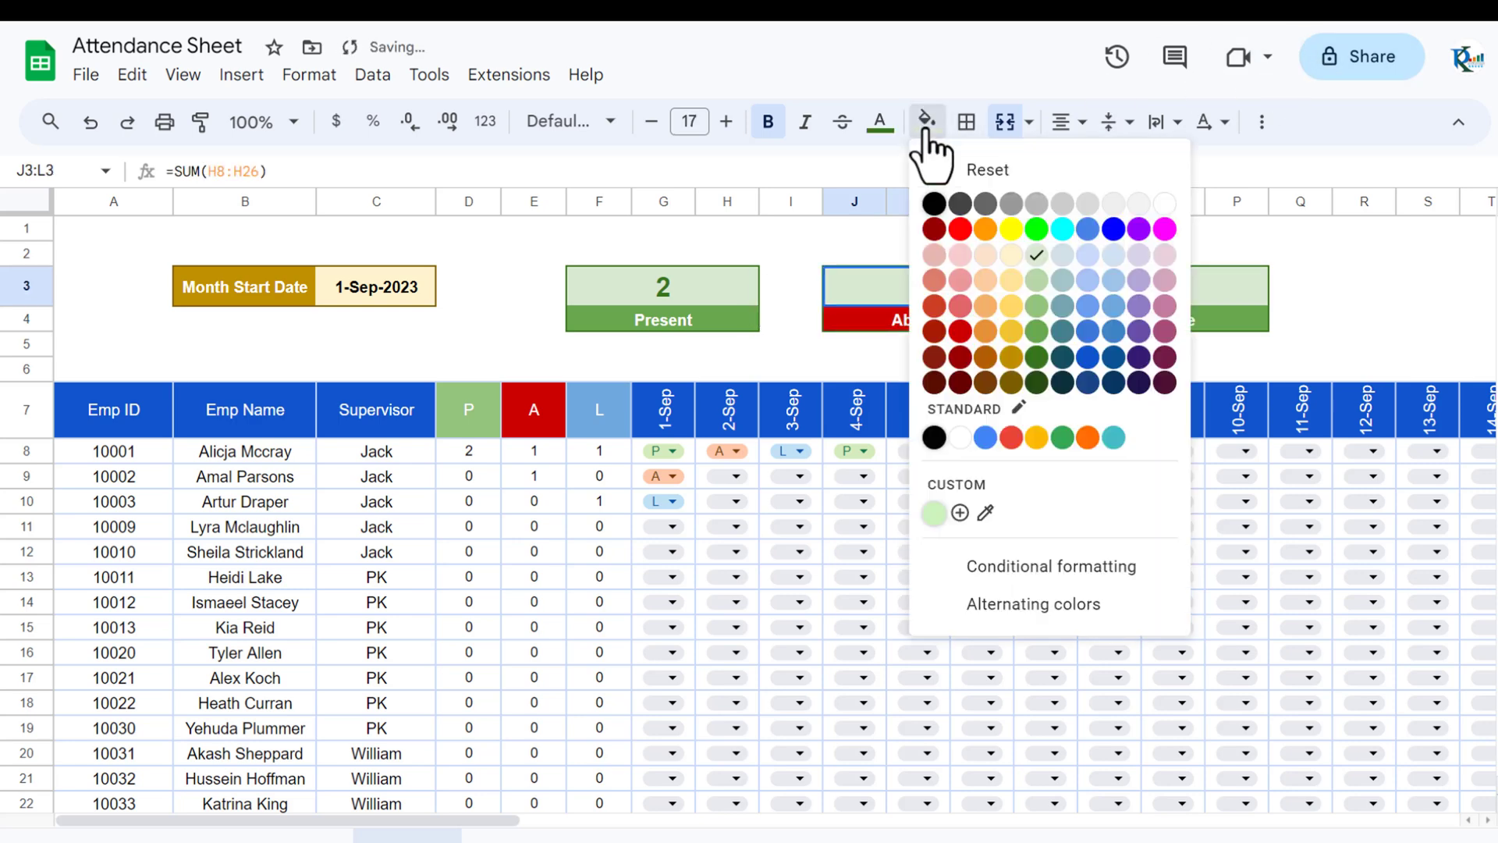
left_click(962, 281)
left_click(985, 231)
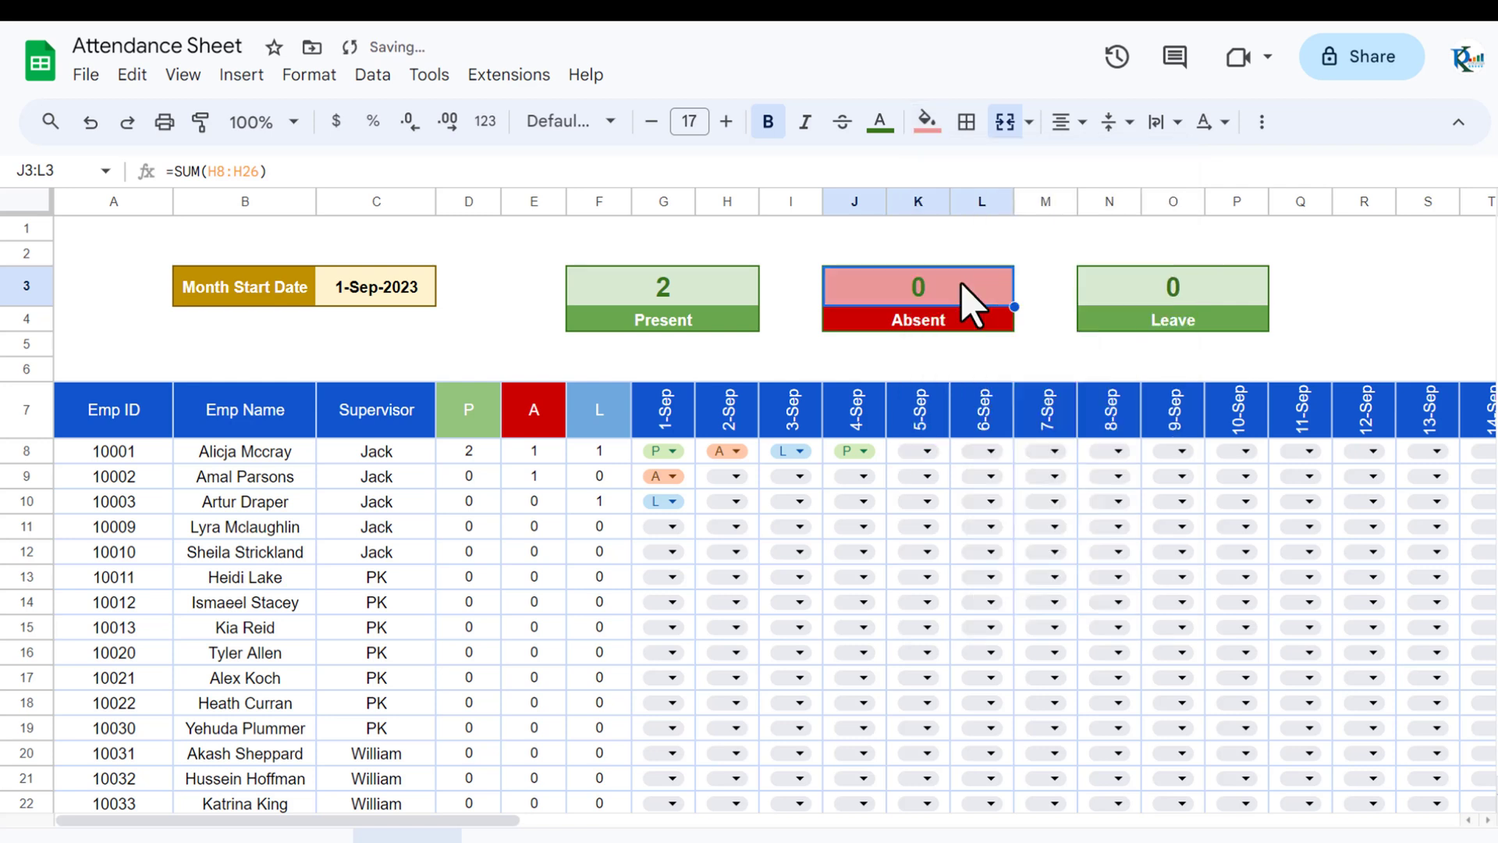
Step: Change the Absent total's text in J3:L3 to dark red
left_click(956, 287)
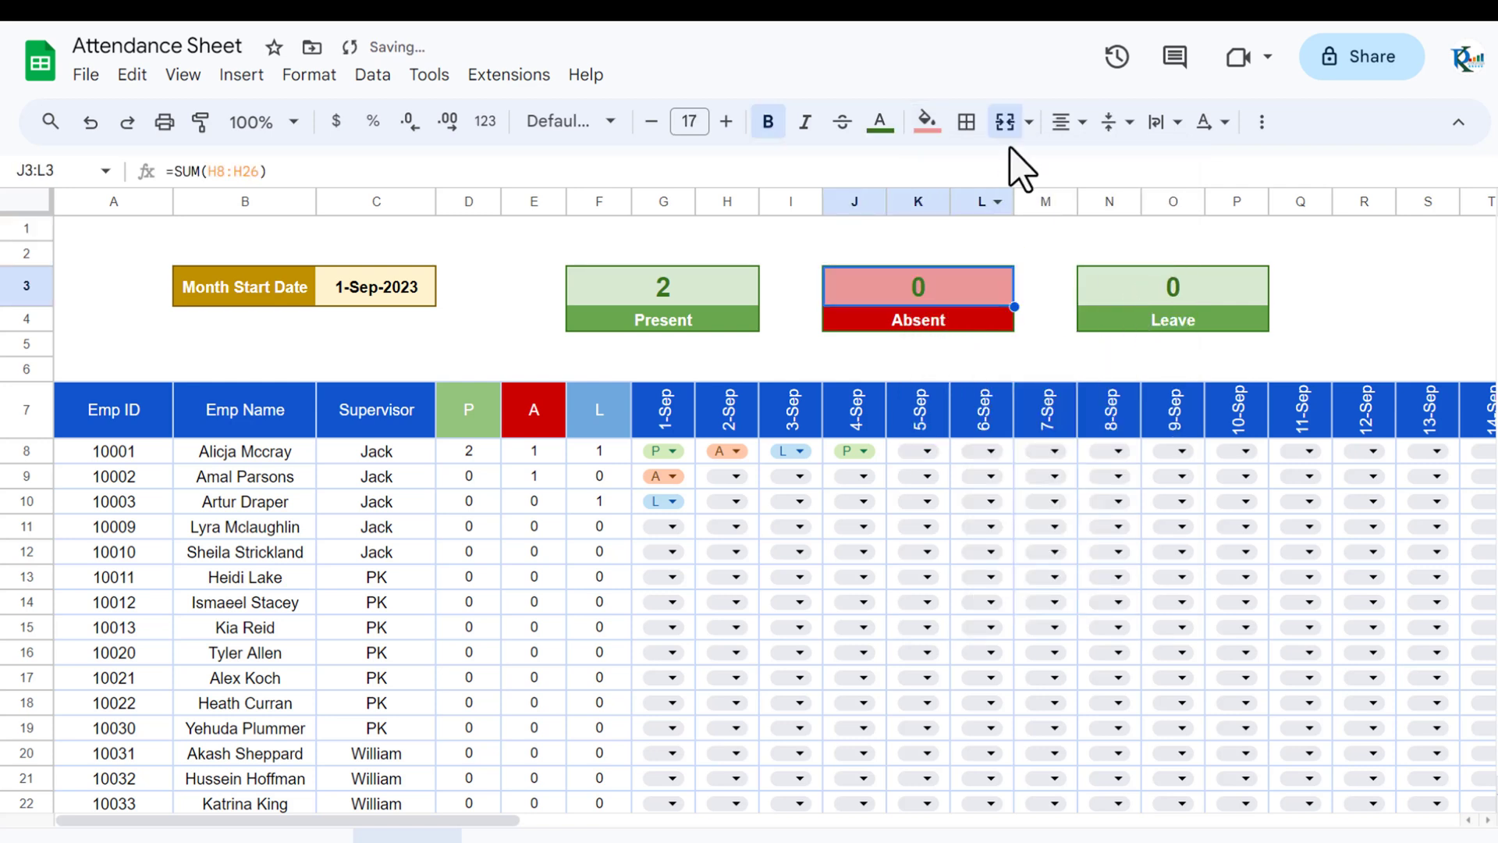
left_click(880, 121)
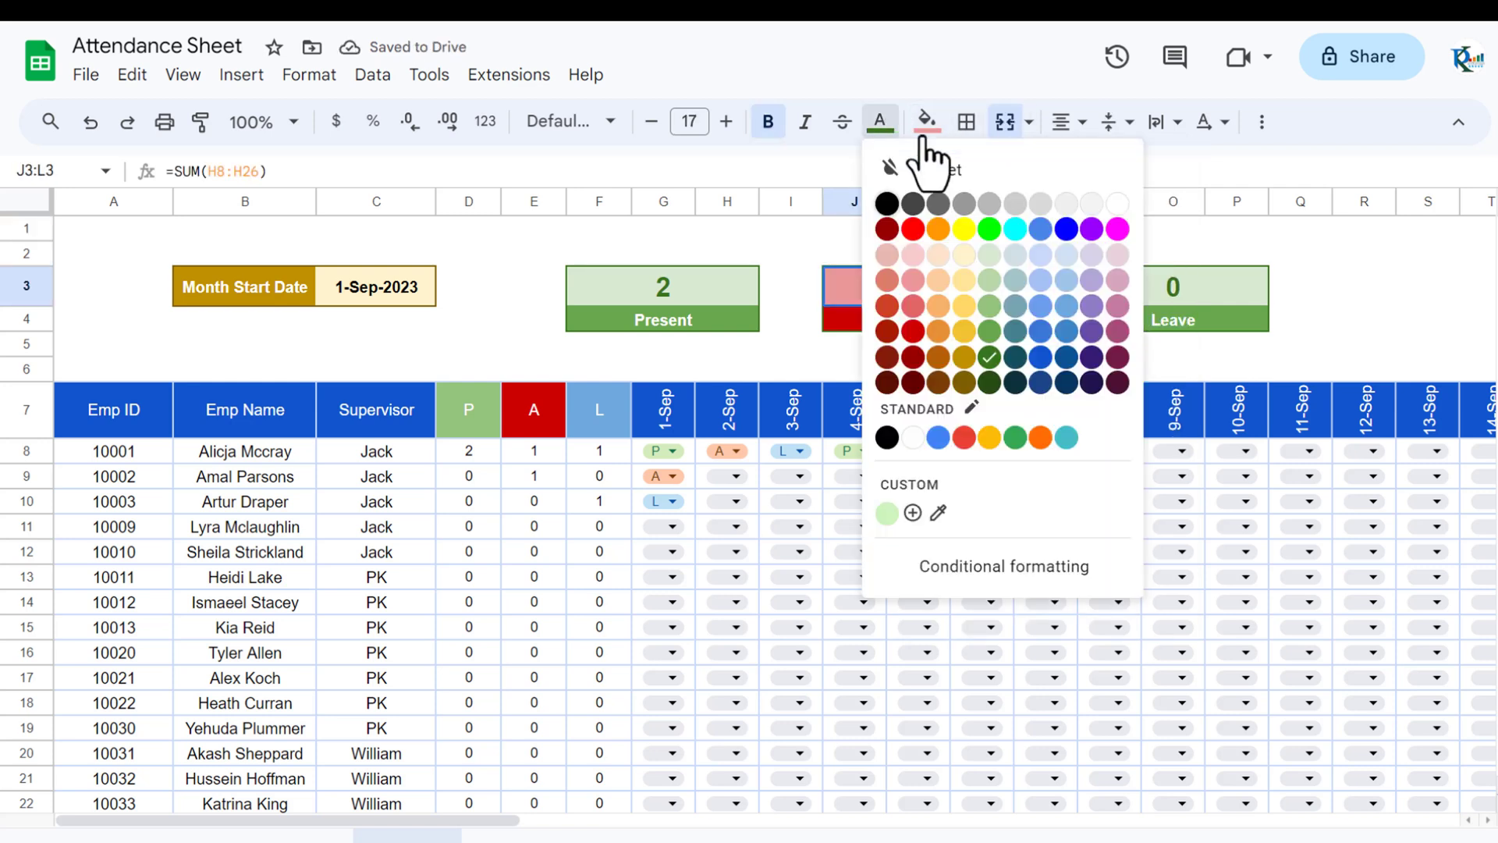
left_click(914, 356)
left_click(1045, 254)
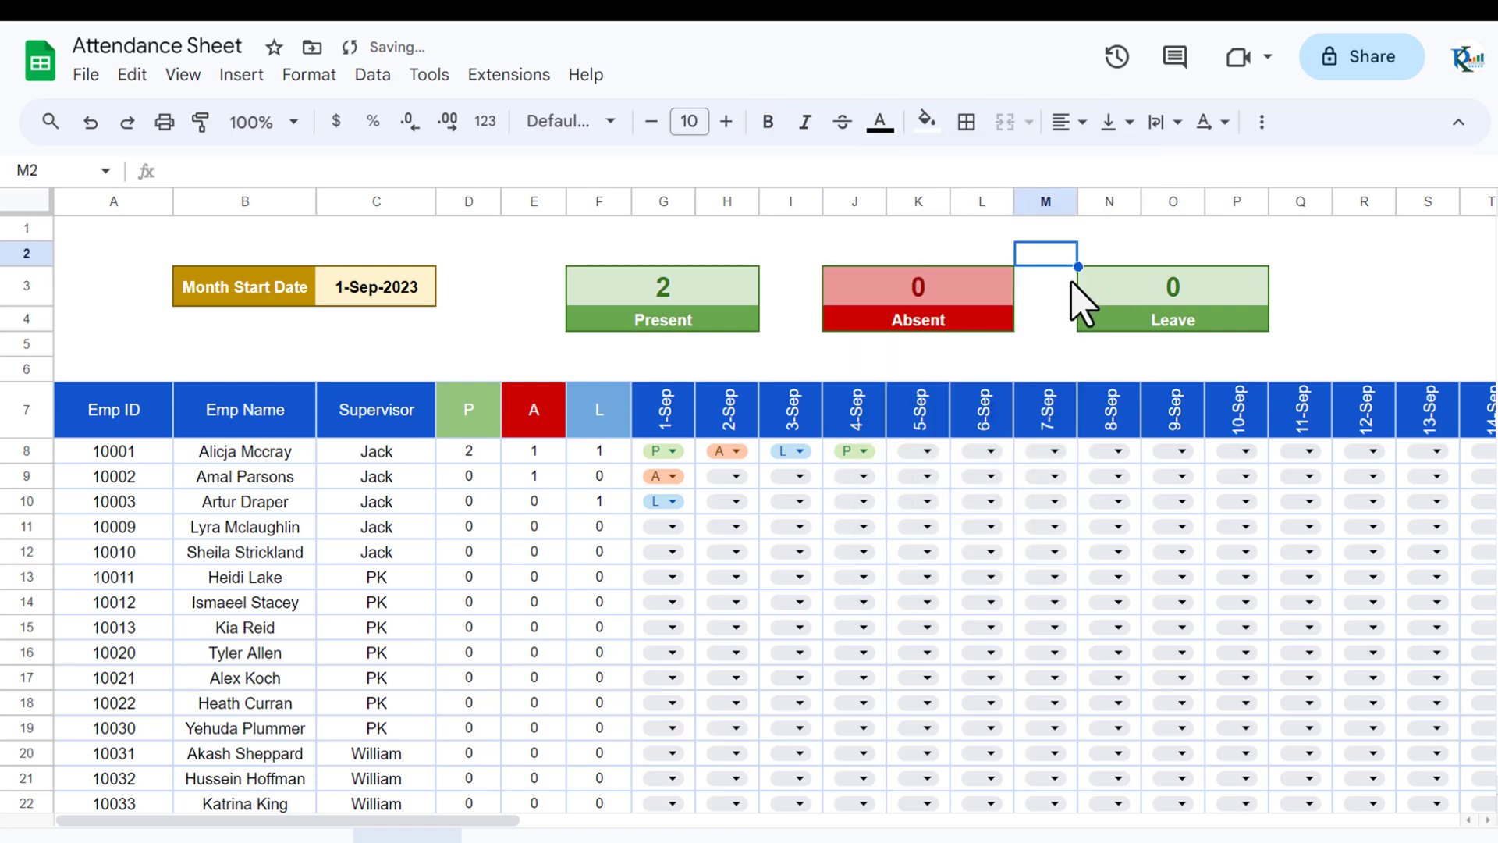
Step: Add a dark red outer border around the Absent card J3:L4
left_click_drag(974, 296, 975, 320)
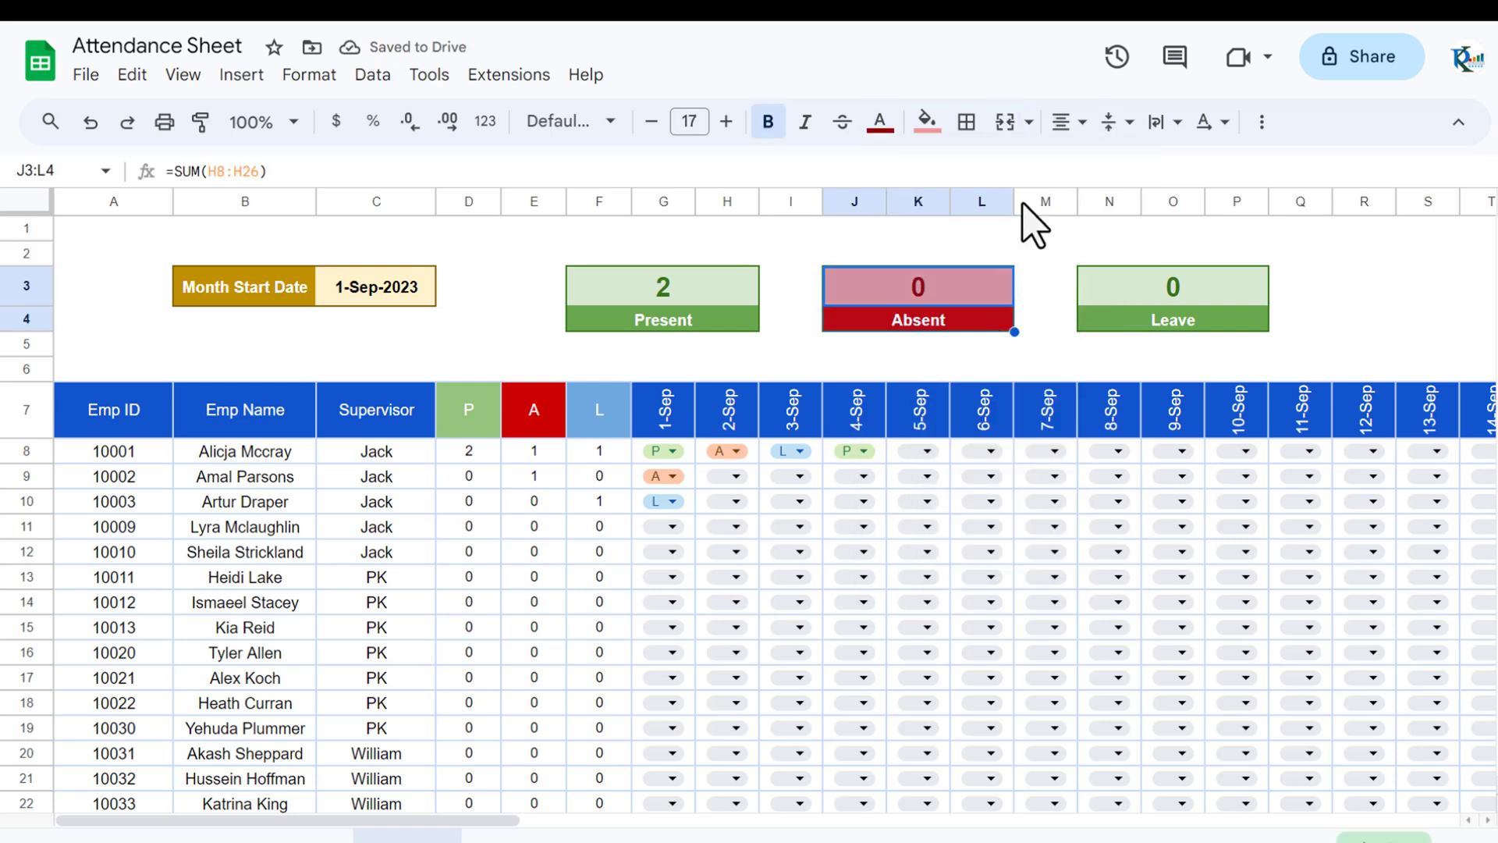
left_click(967, 123)
left_click(1192, 175)
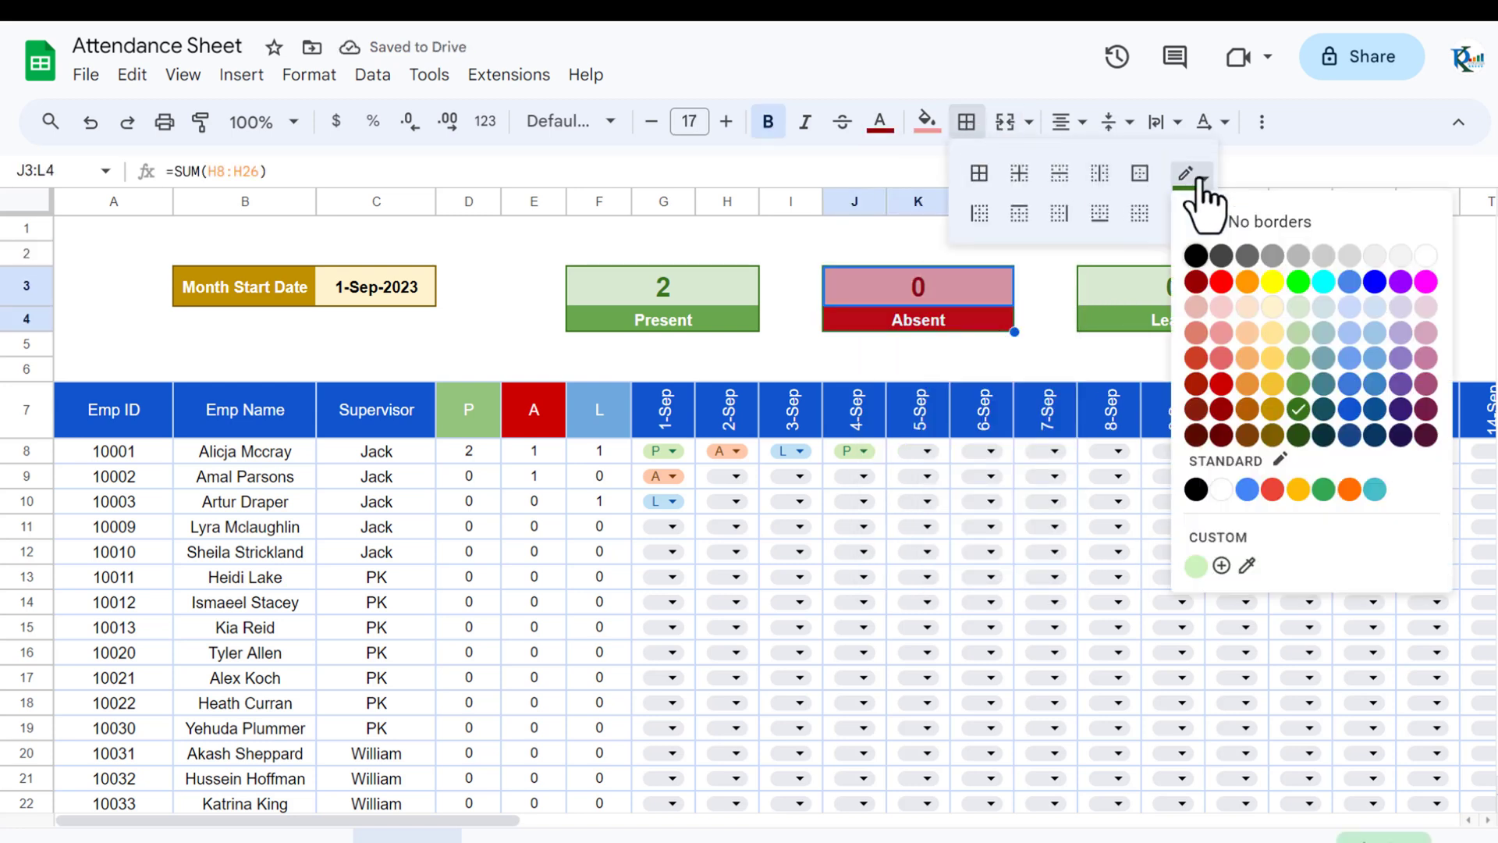
left_click(1223, 414)
left_click(1140, 176)
left_click(1371, 300)
Step: Fill the Leave label N4:P4 with blue and the total cell N3:P3 above it with light blue
left_click(1187, 294)
left_click(1191, 320)
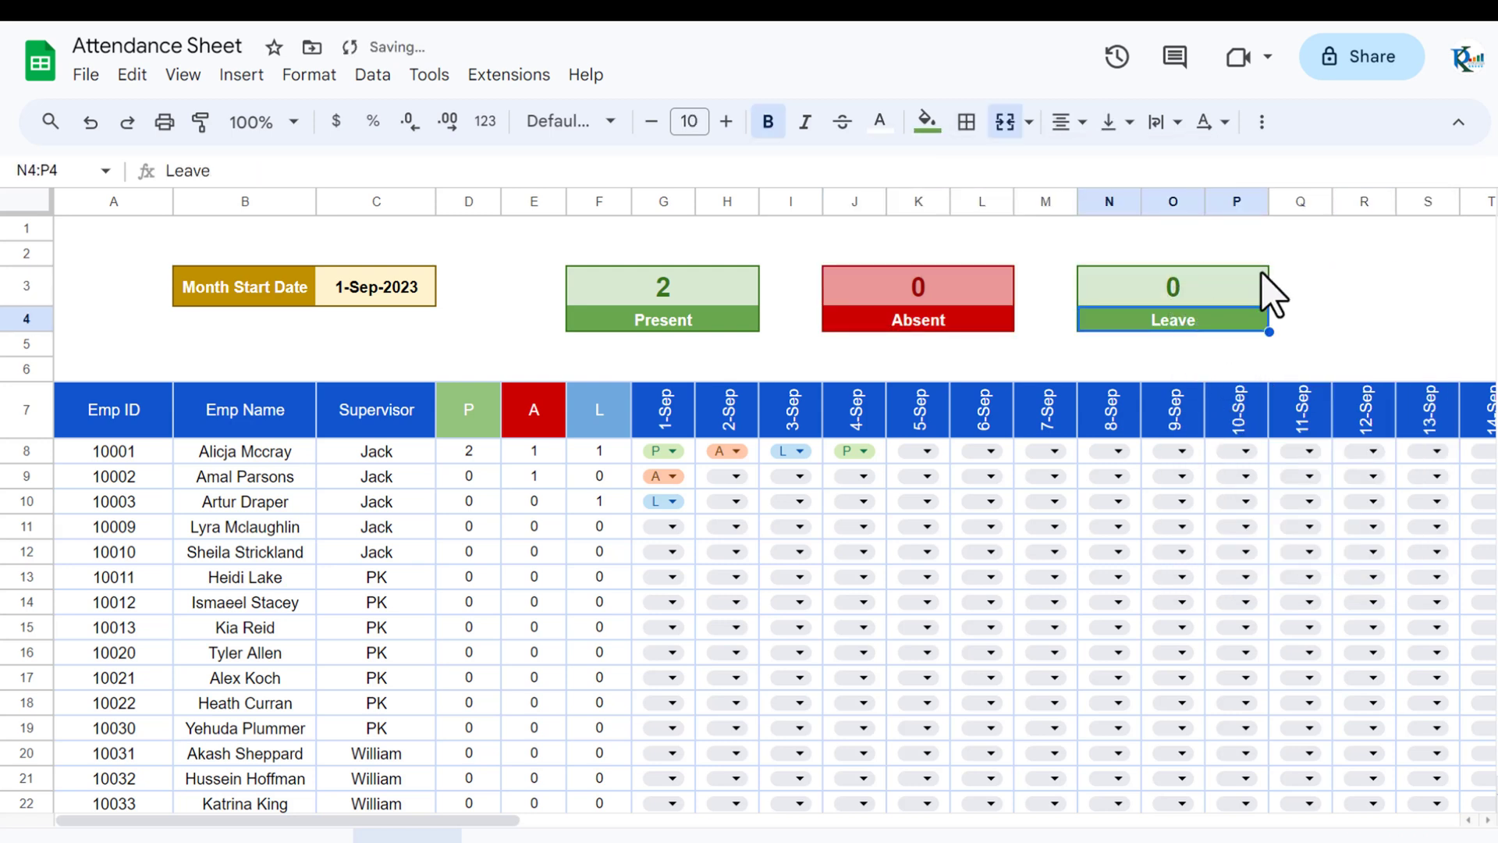
left_click(928, 122)
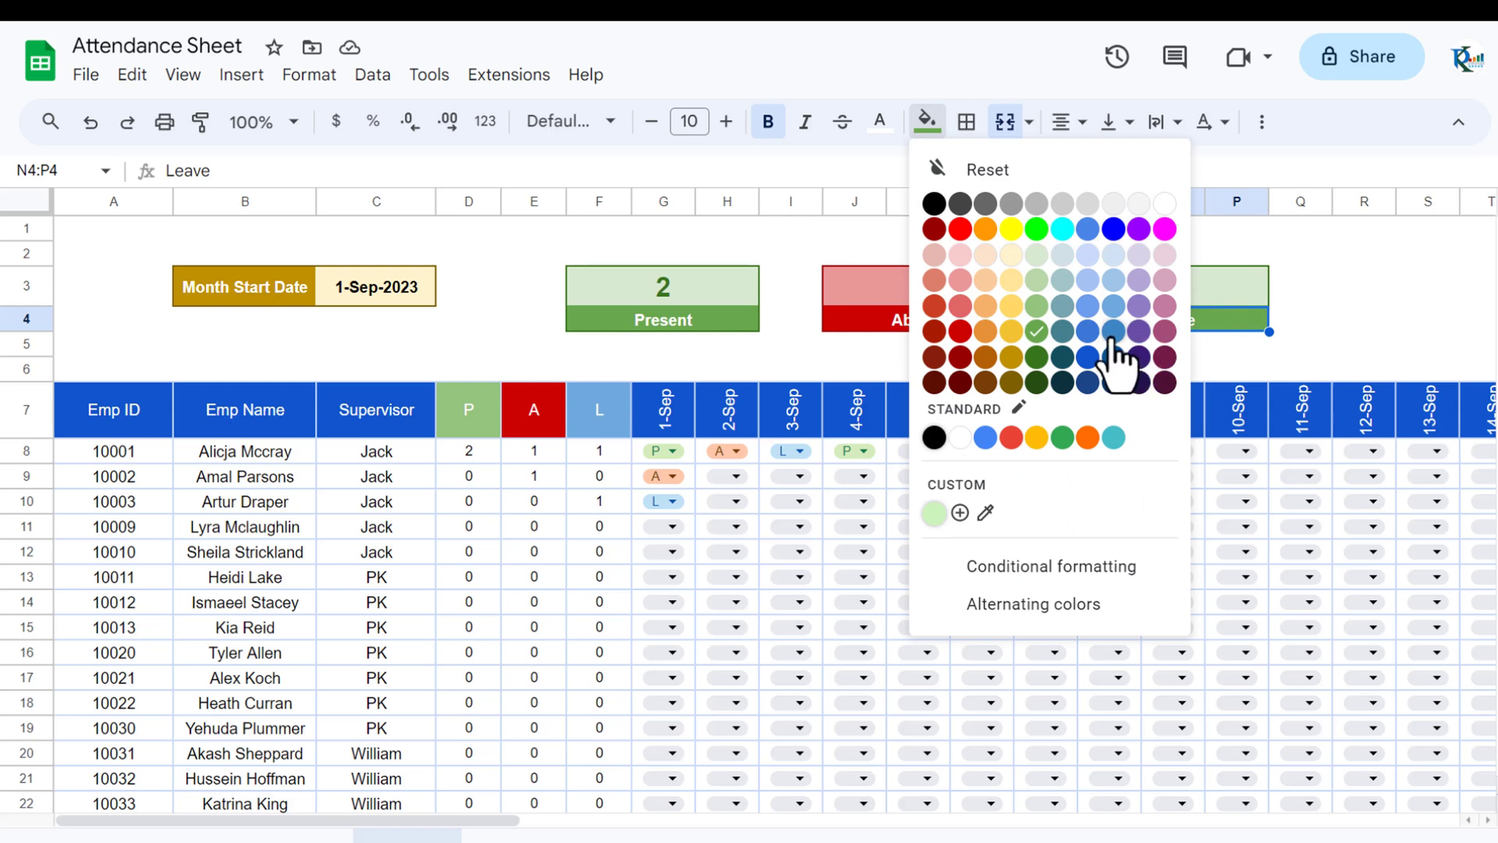
left_click(1124, 336)
left_click(1228, 294)
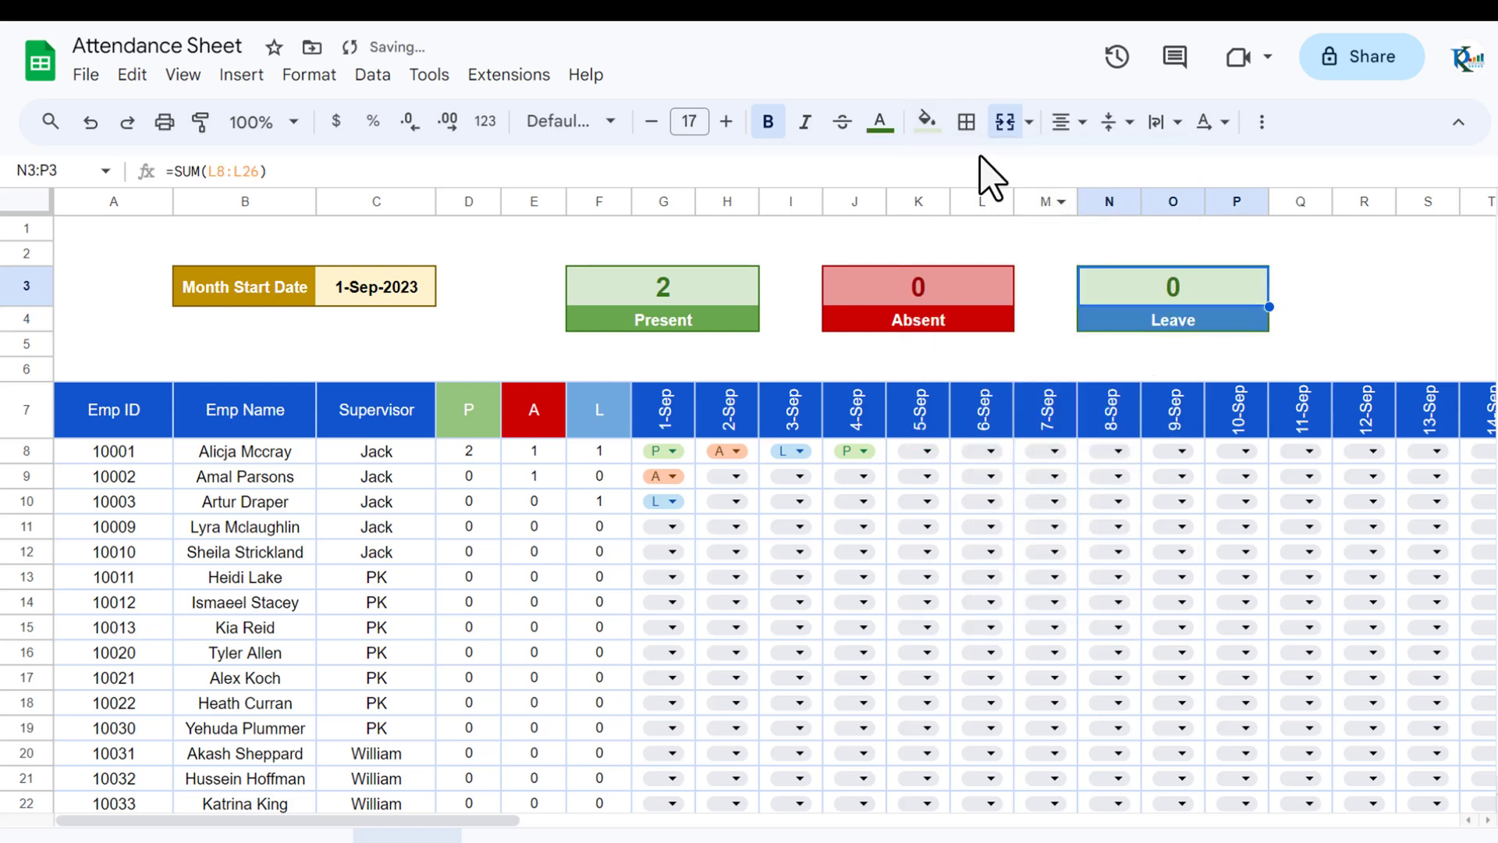
left_click(928, 123)
left_click(1114, 256)
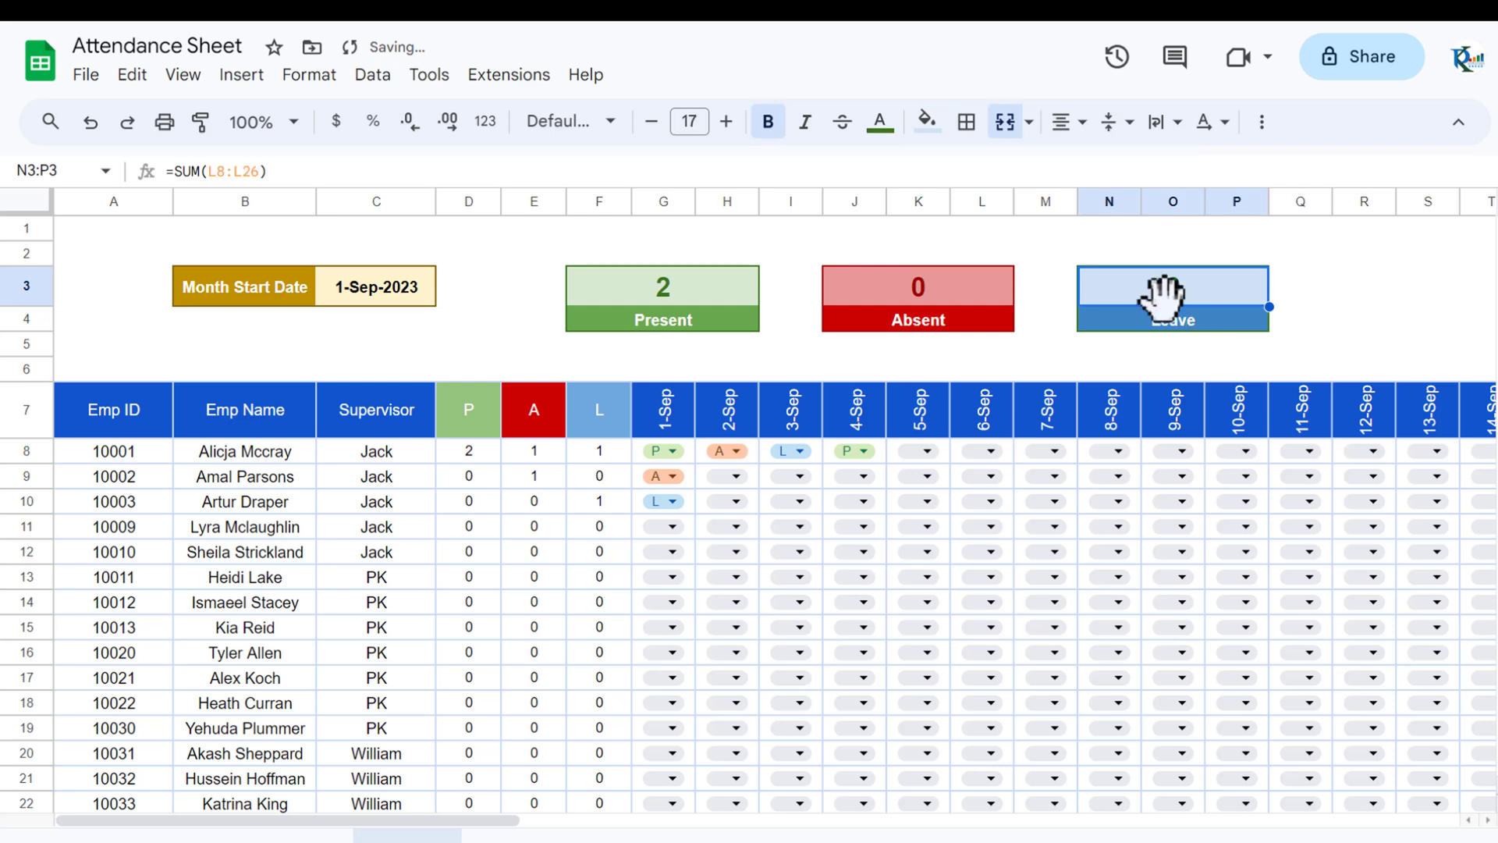
Step: Change the Leave total's text in N3:P3 to dark blue
left_click(880, 122)
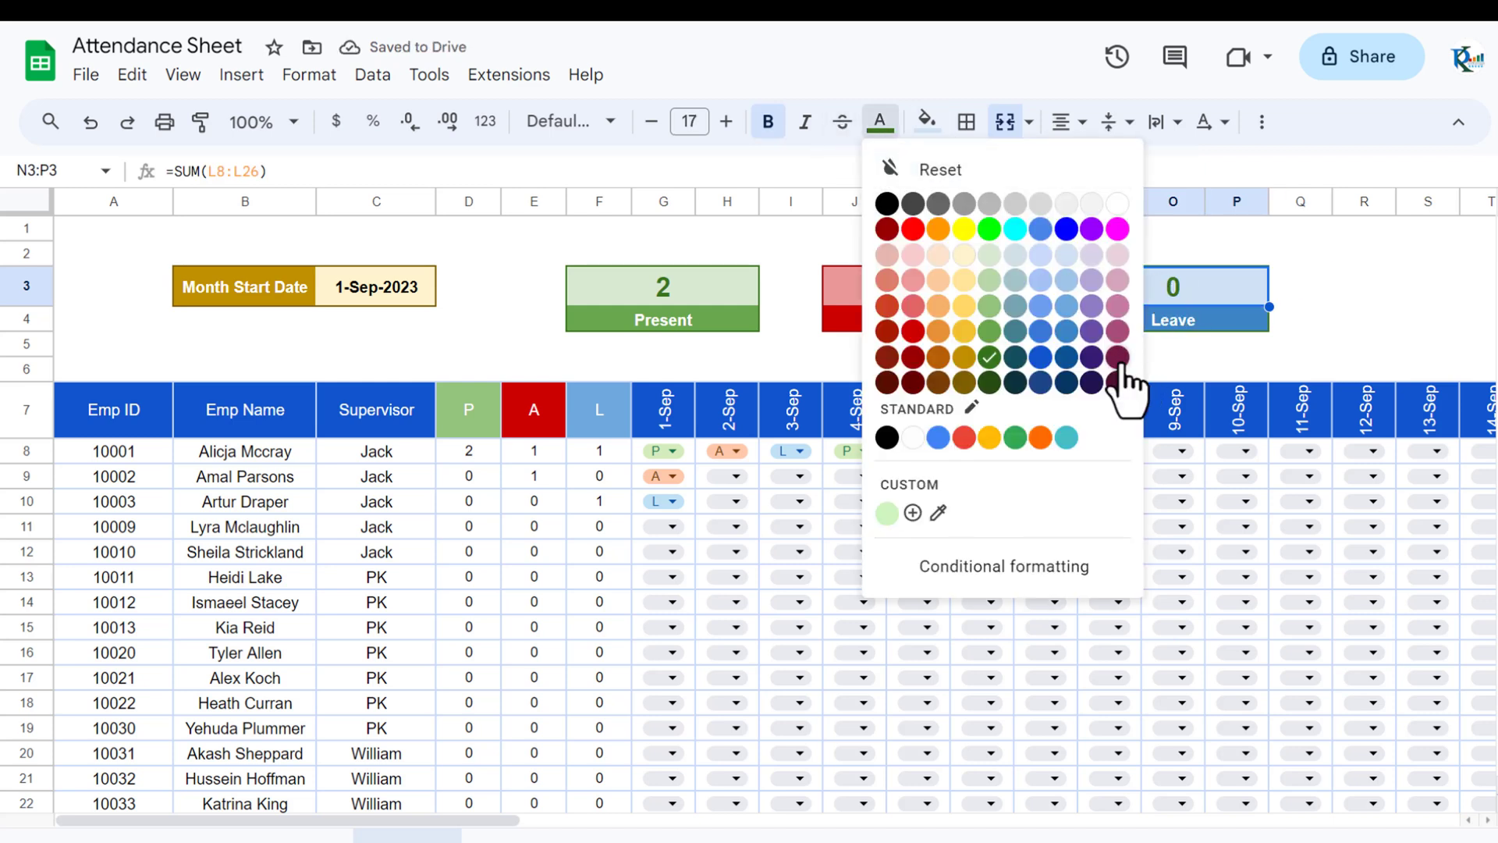
left_click(1063, 362)
left_click(1297, 251)
Step: Add a dark blue outer border around the Leave card N3:P4
left_click_drag(1217, 297, 1211, 322)
left_click(966, 122)
left_click(1190, 174)
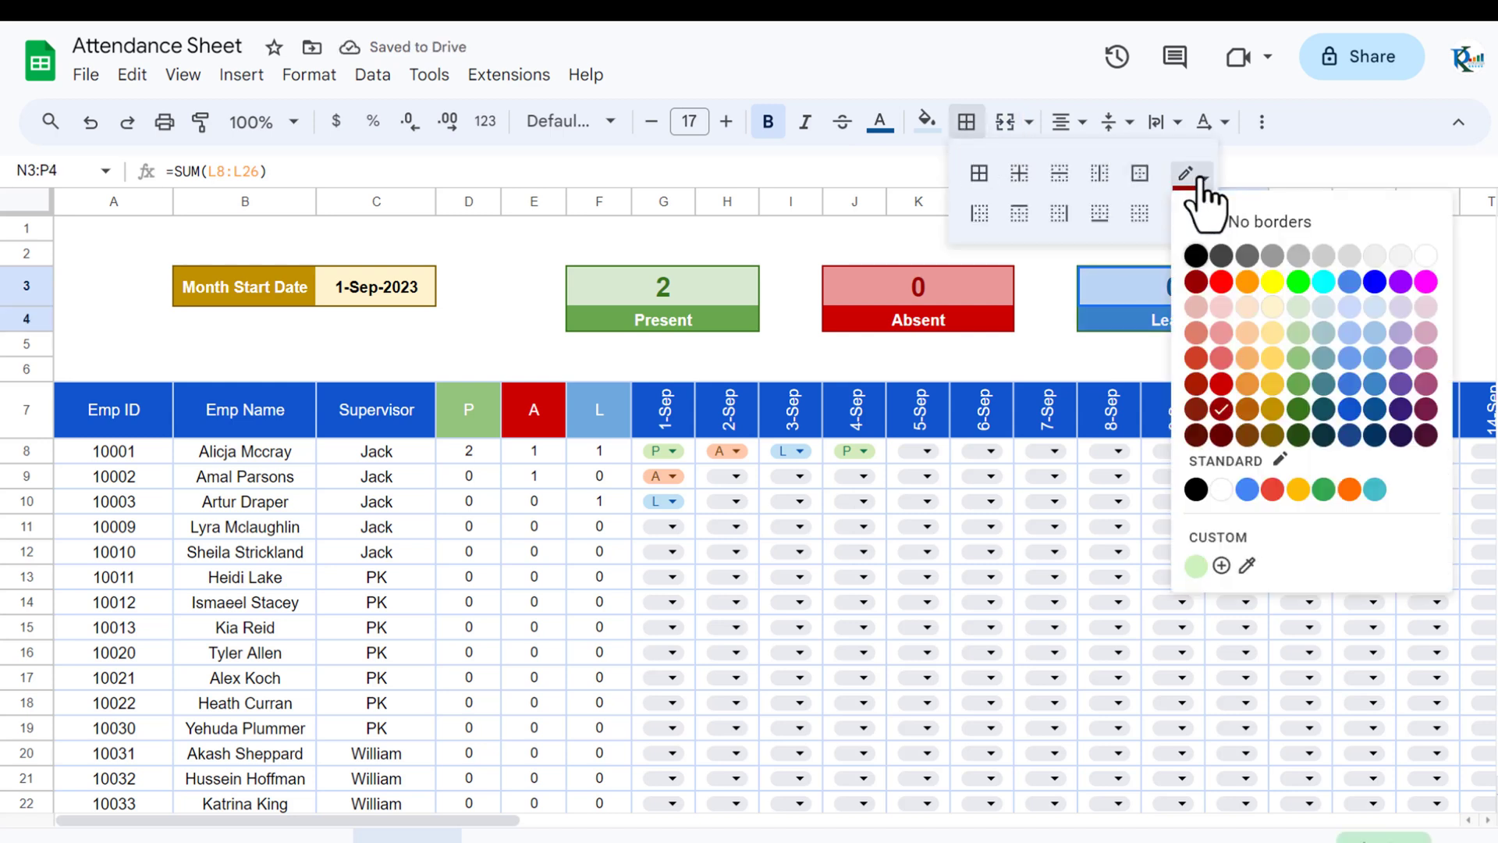
left_click(1375, 422)
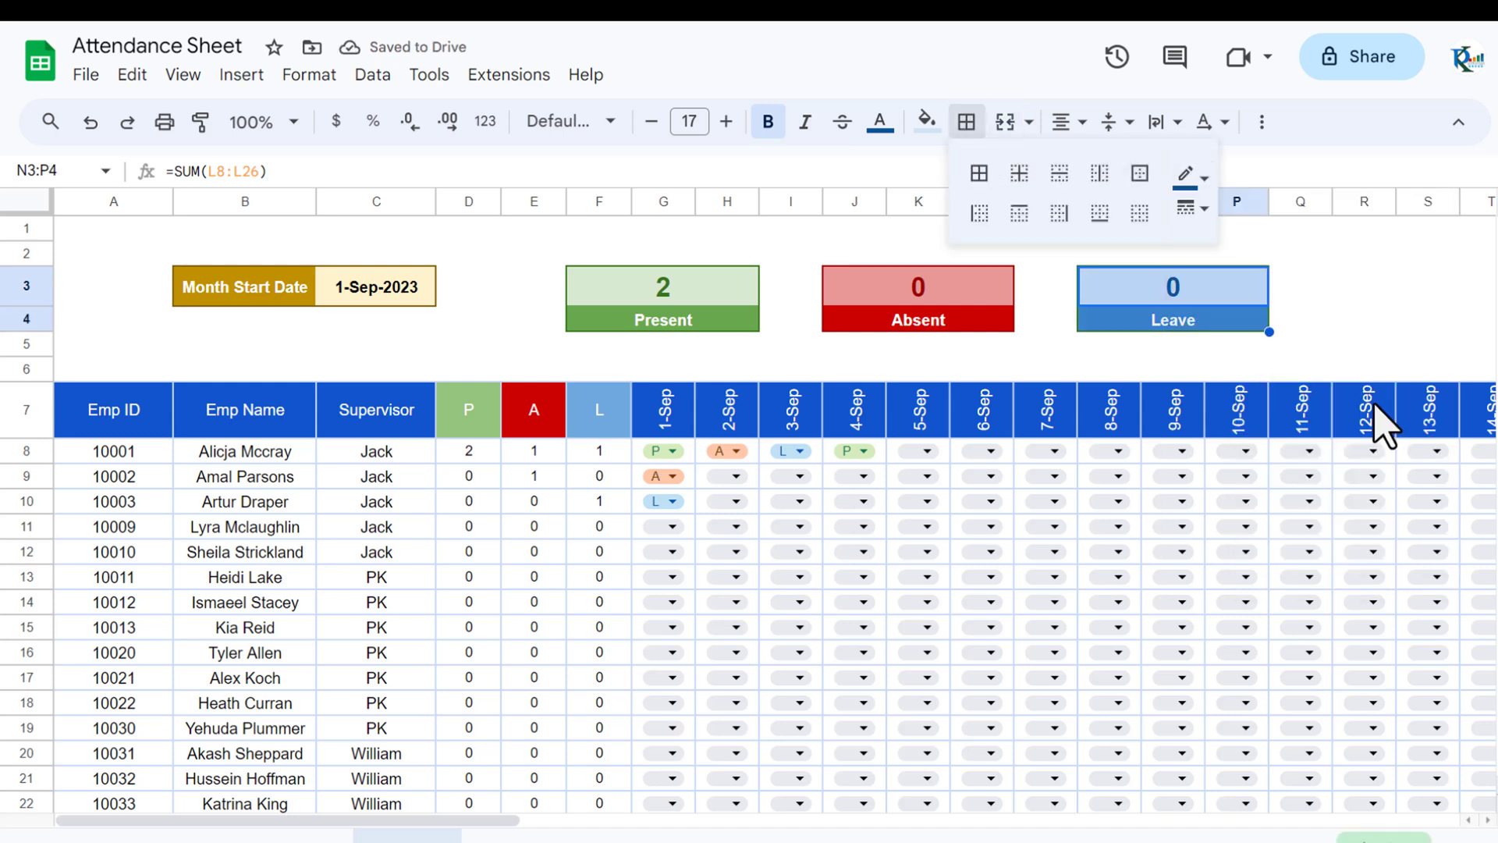
left_click(1140, 172)
left_click(1324, 277)
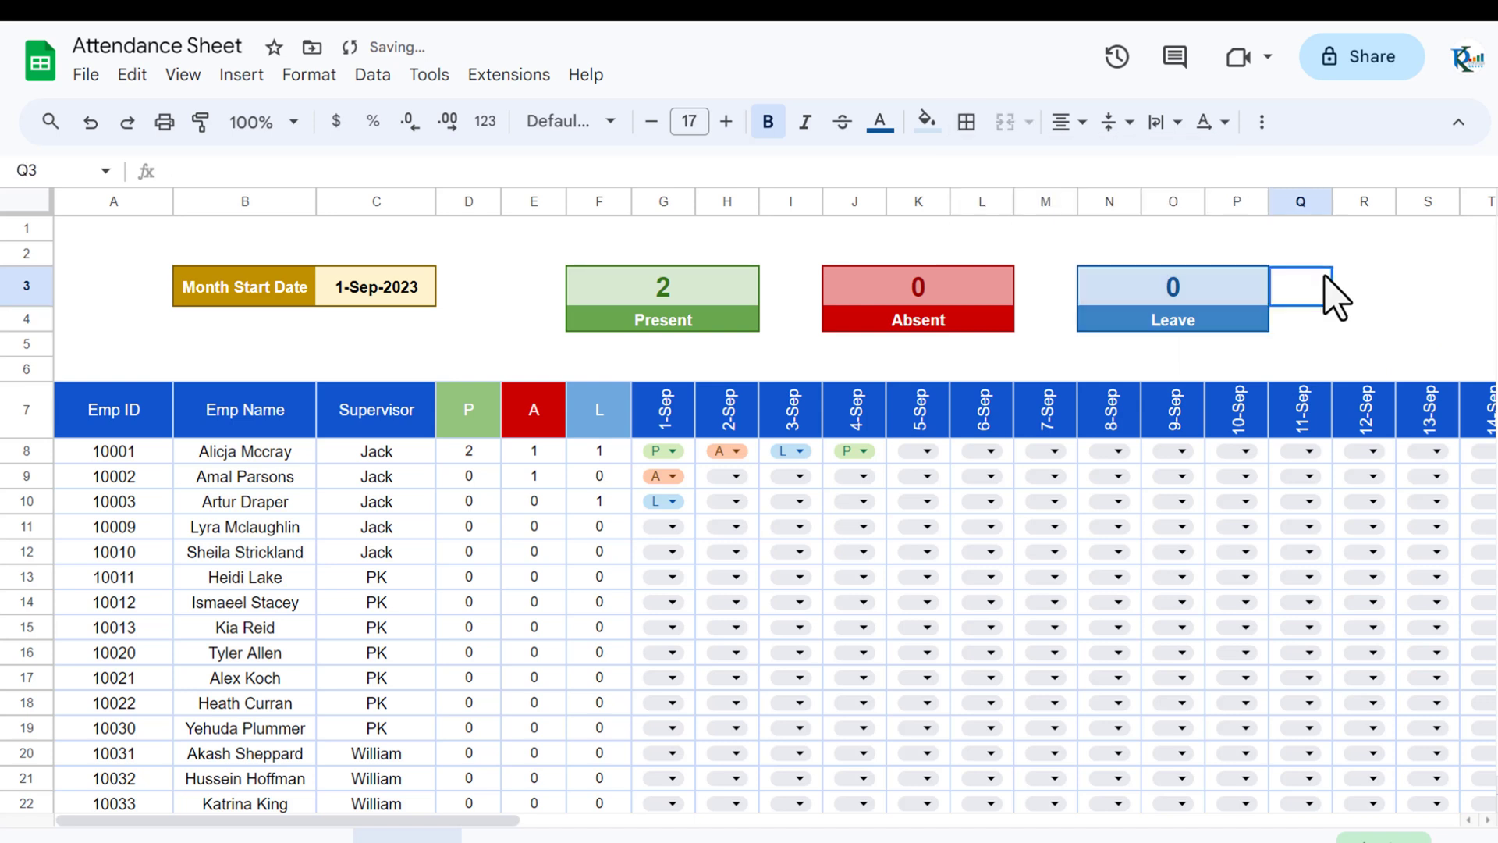
Step: Replace the Absent total's formula in J3:L3 with a SUM of the A column, E8:E26
left_click(1393, 344)
left_click(917, 276)
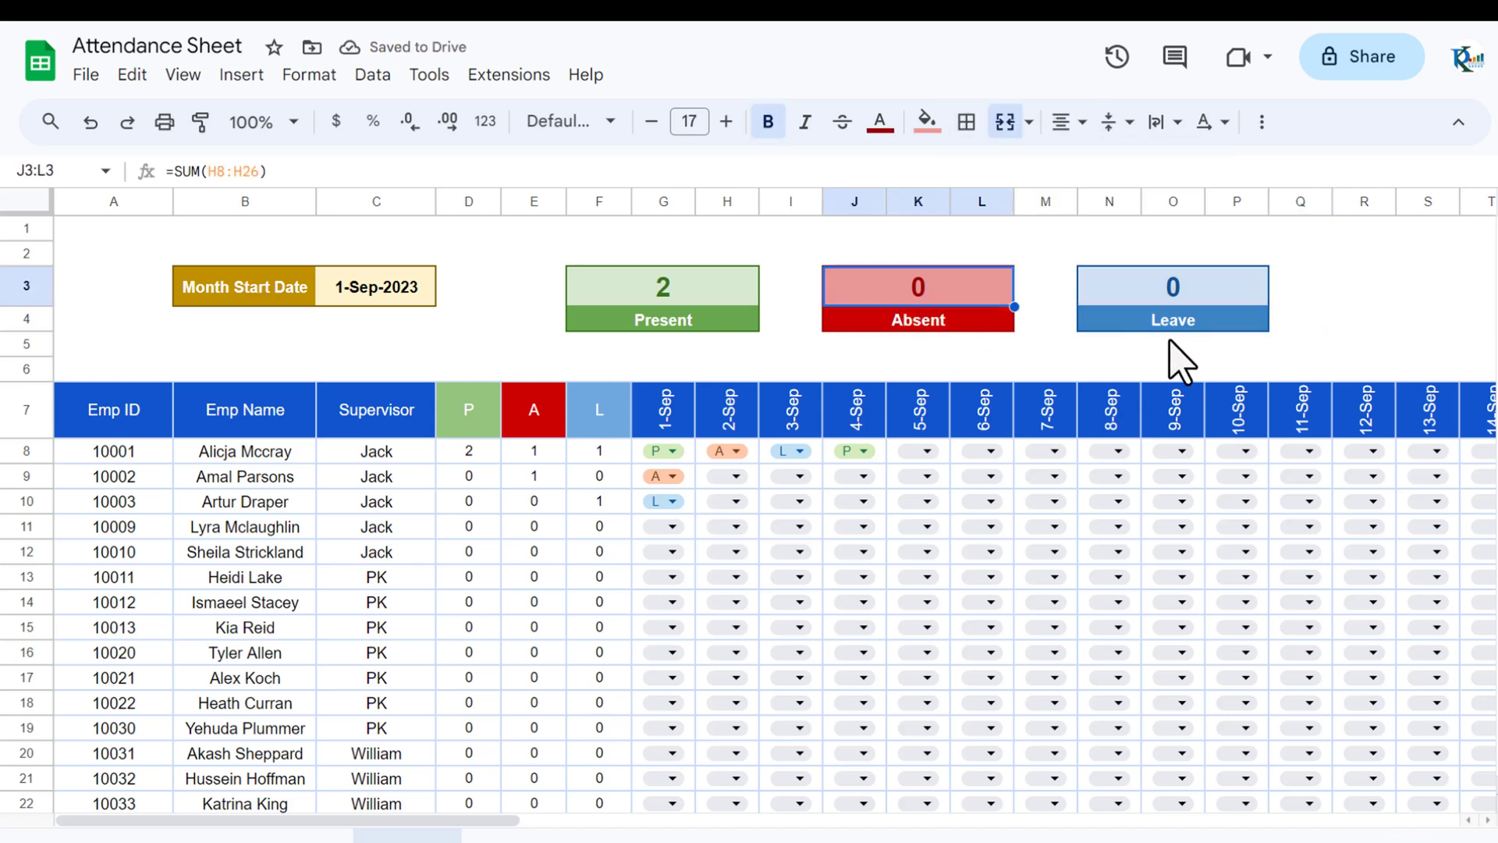
type("=sum")
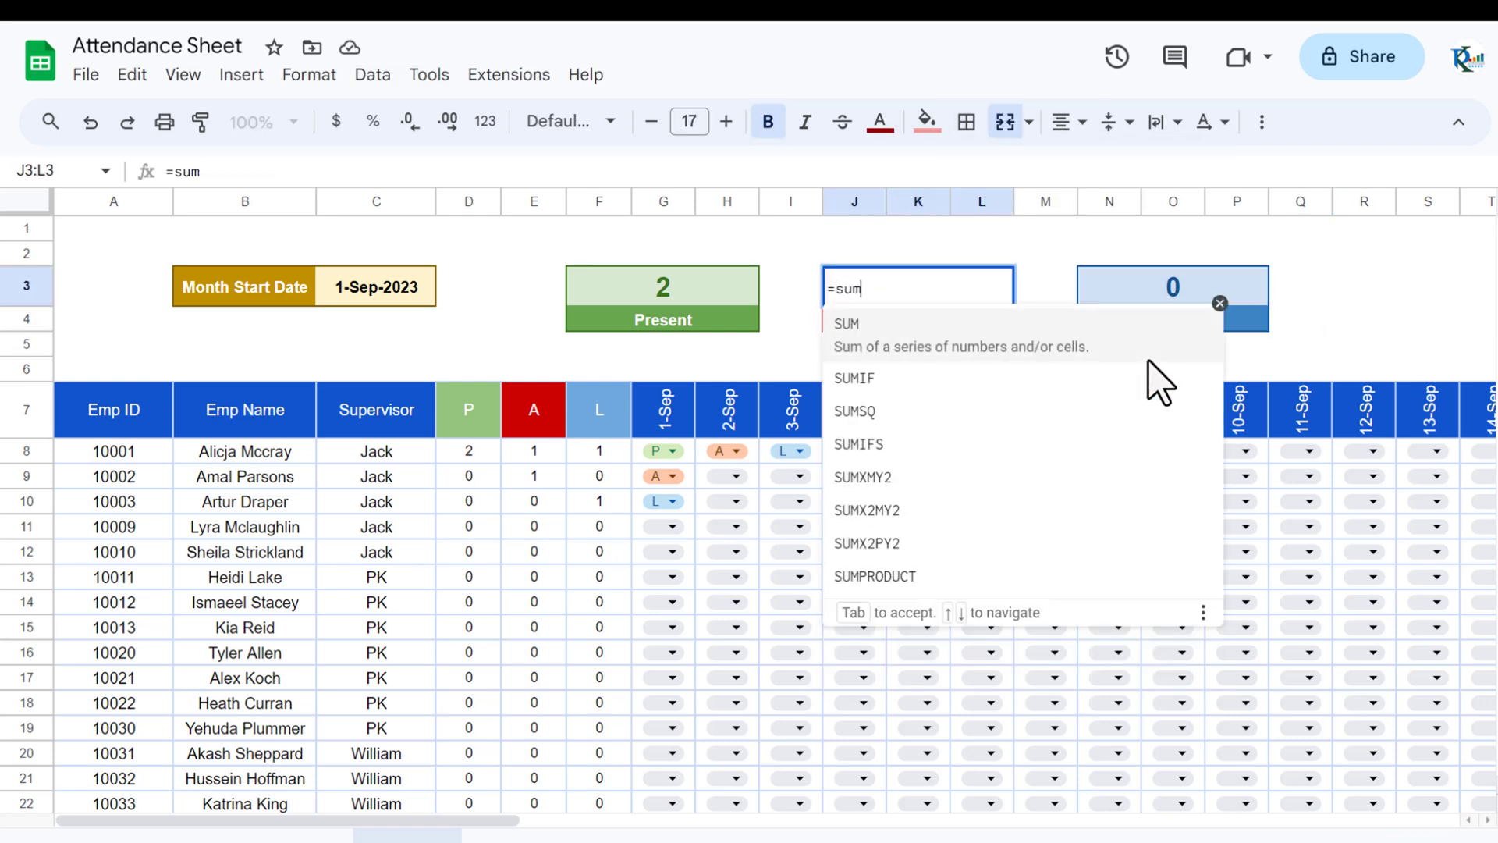
key("Tab")
left_click(537, 450)
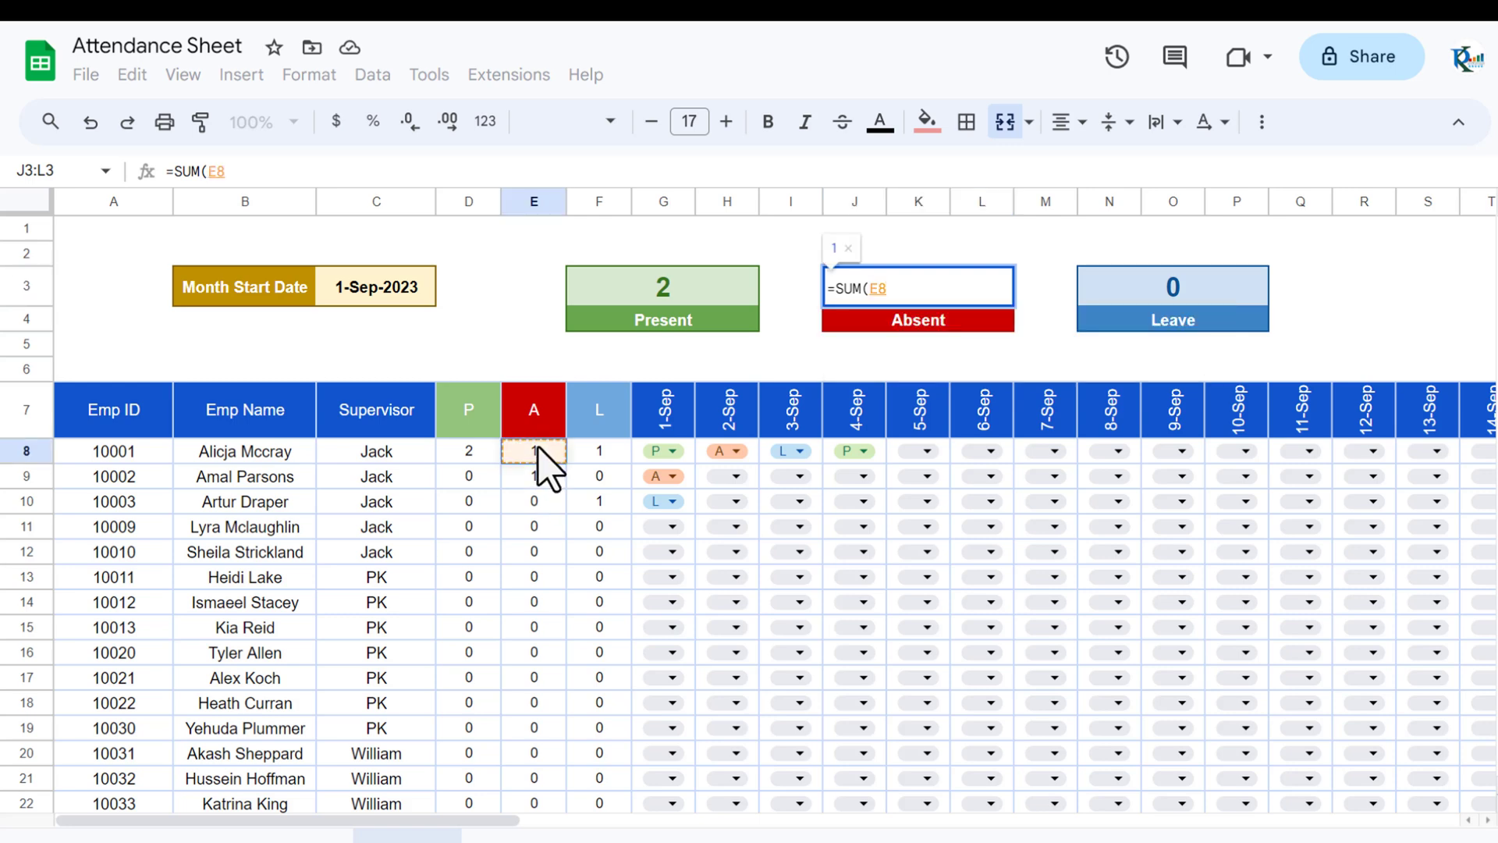
key("ctrl+shift+Down")
key("Return")
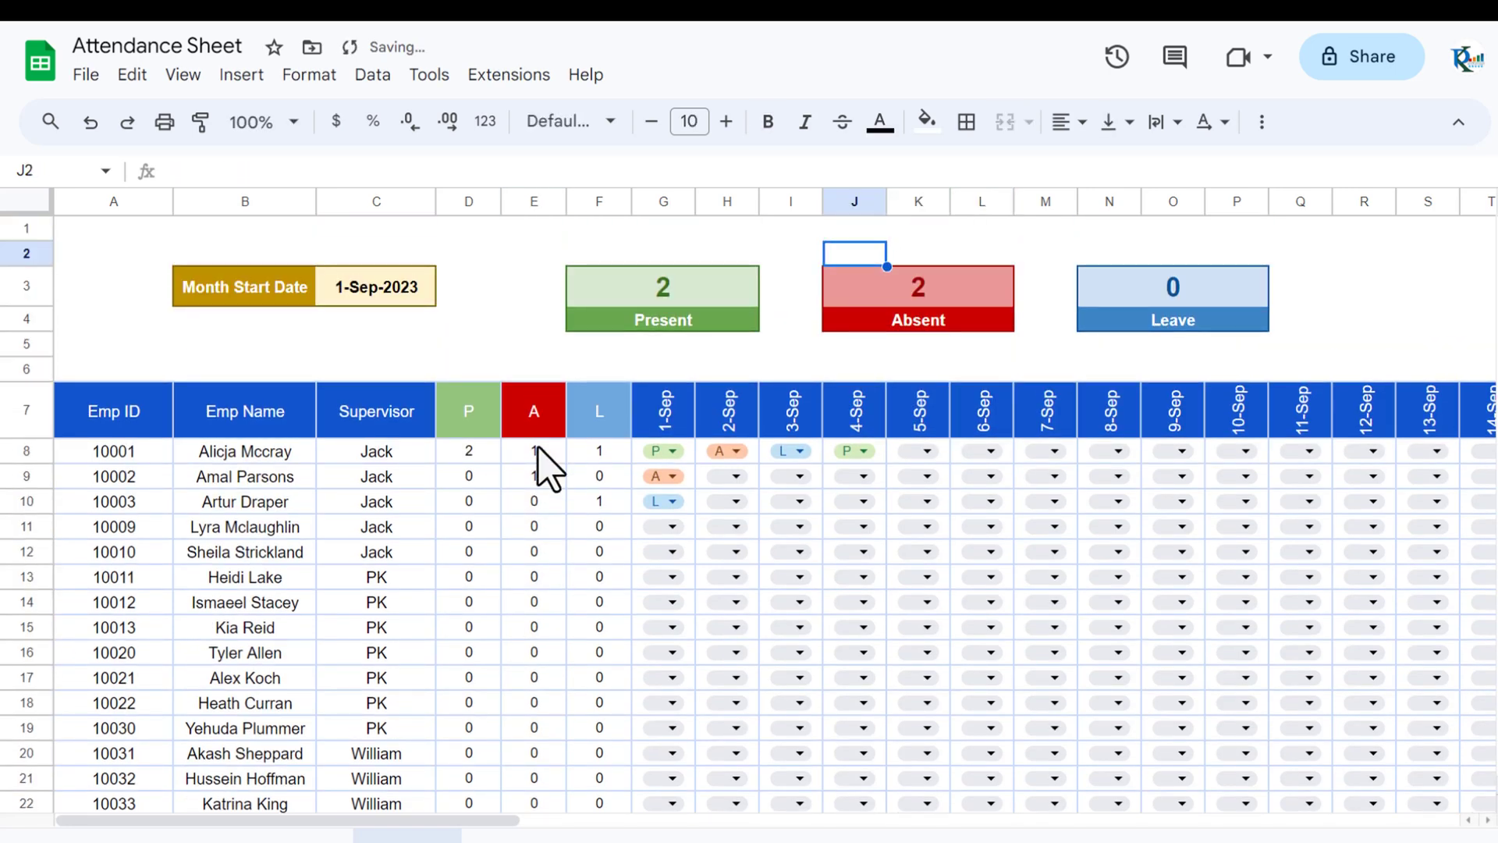
Step: Replace the Leave total's formula in N3:P3 with a SUM of the L column, F8:F26
key("Right")
key("Right")
type("=sum")
key("Tab")
key("Down")
key("Down")
key("Down")
key("Down")
key("Left")
key("Left")
key("Left")
key("Left")
key("Left")
key("Left")
key("Left")
key("Left")
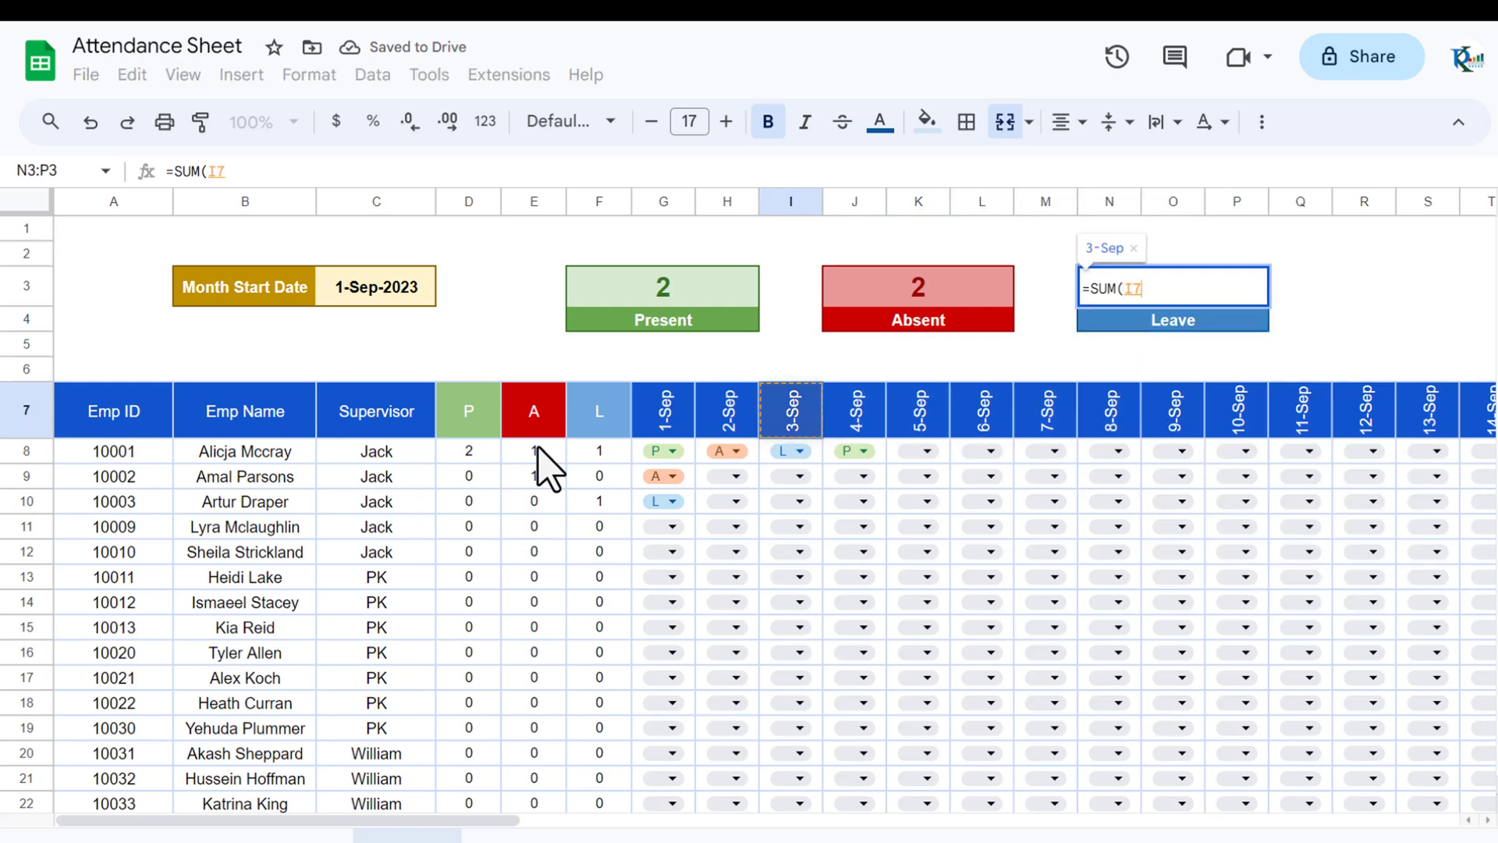
key("Down")
key("ctrl+shift+Down")
key("Return")
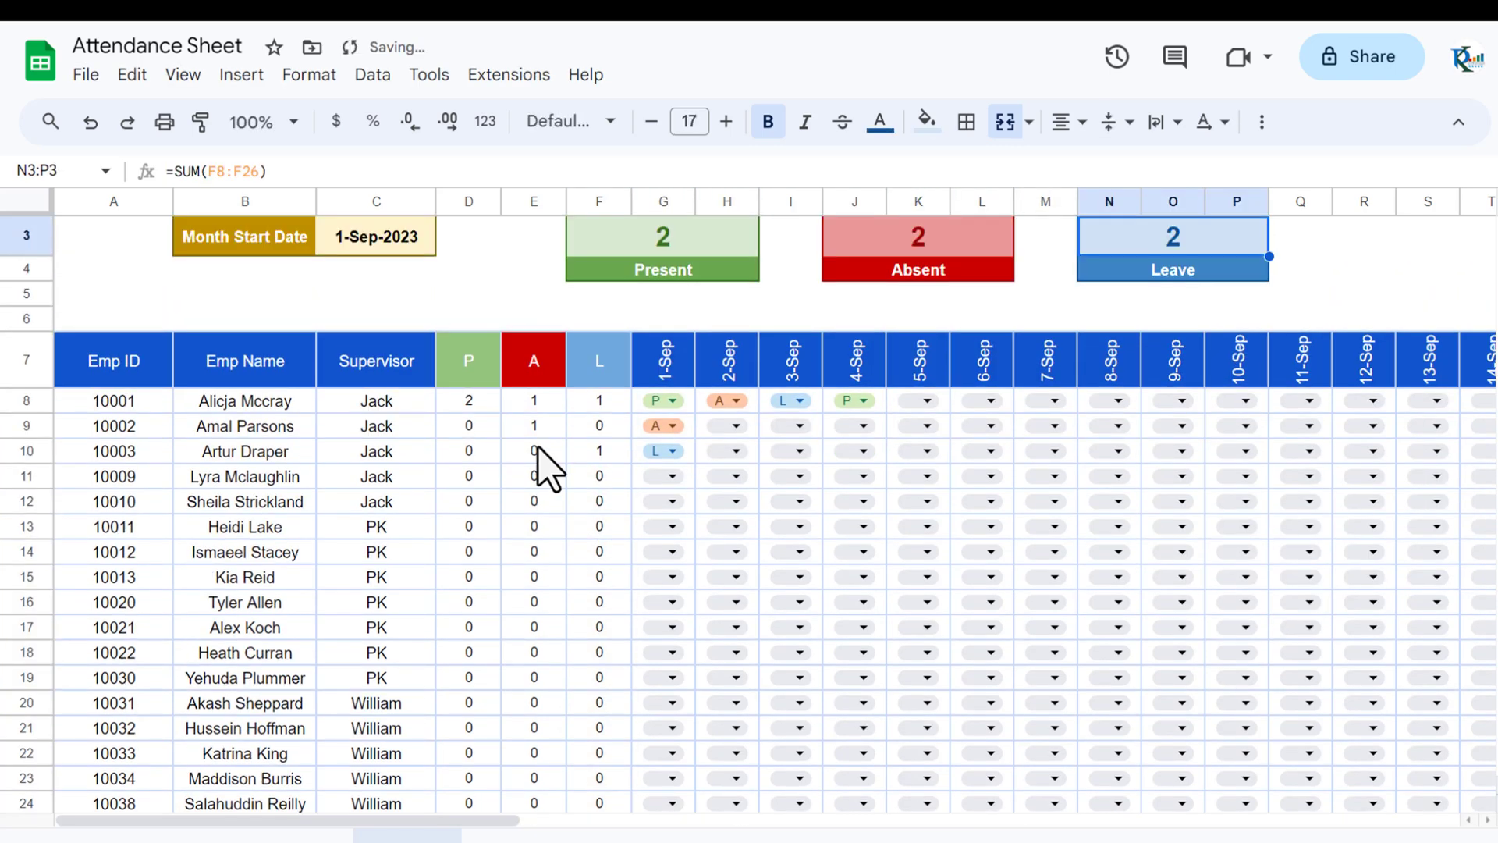
key("Up")
key("Up")
key("Down")
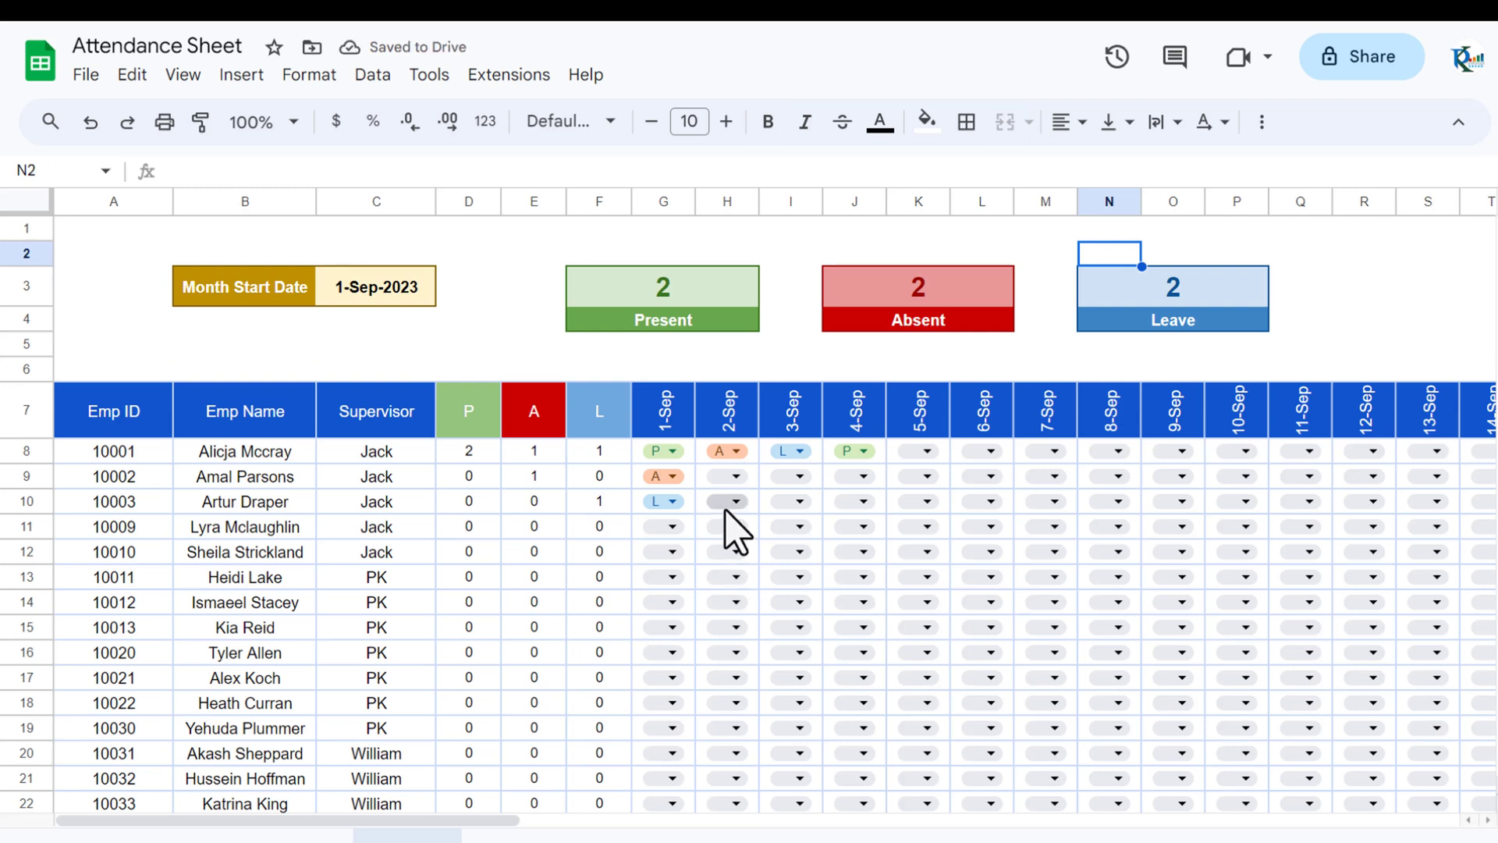
Step: Mark the second employee as A for 2-Sep in H9 and check the A count in E9 and the Absent card
left_click(736, 477)
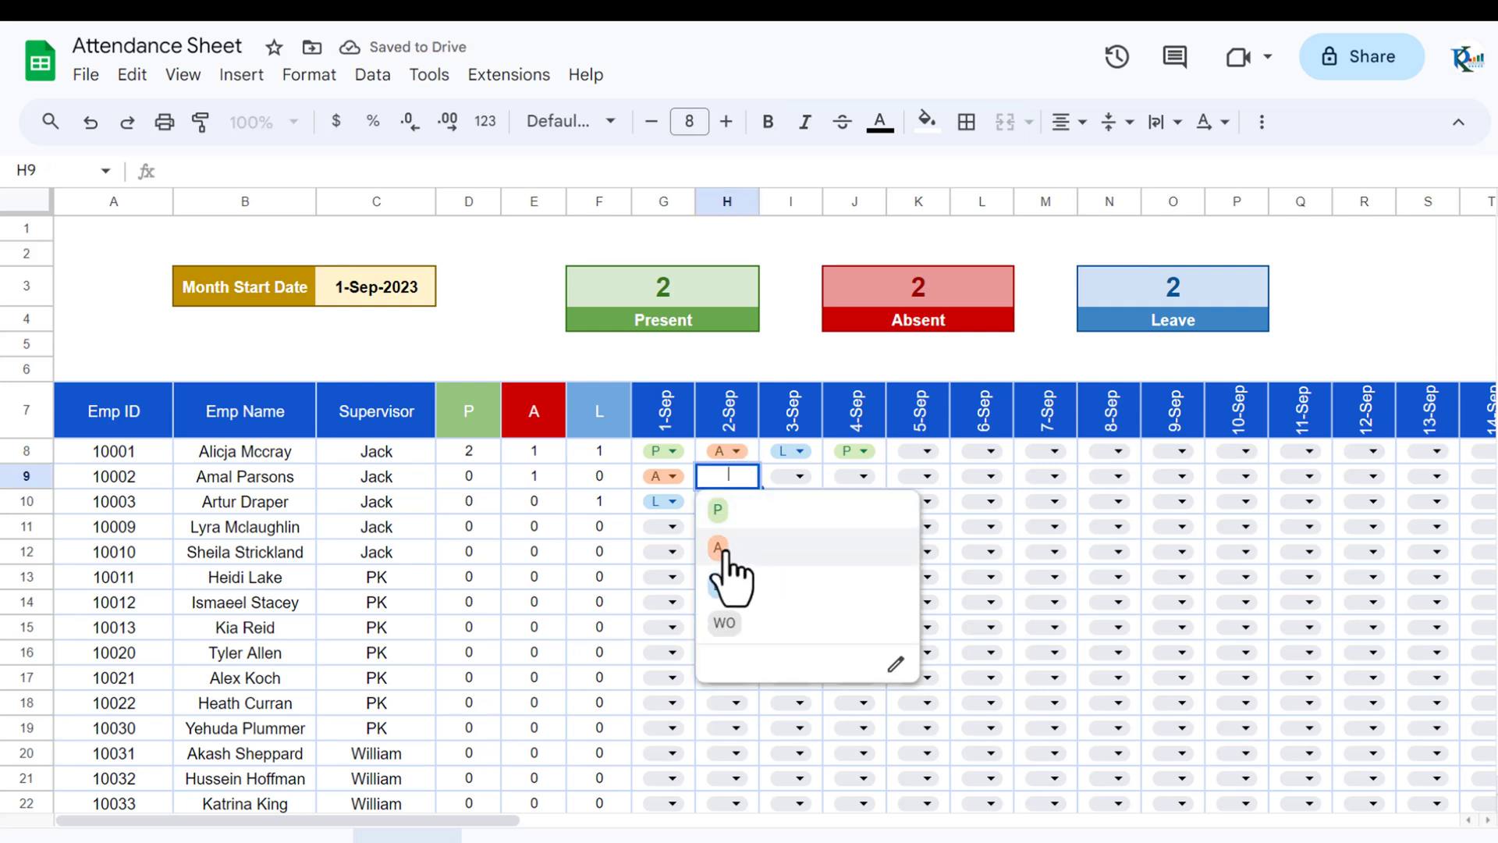
left_click(718, 548)
left_click(544, 479)
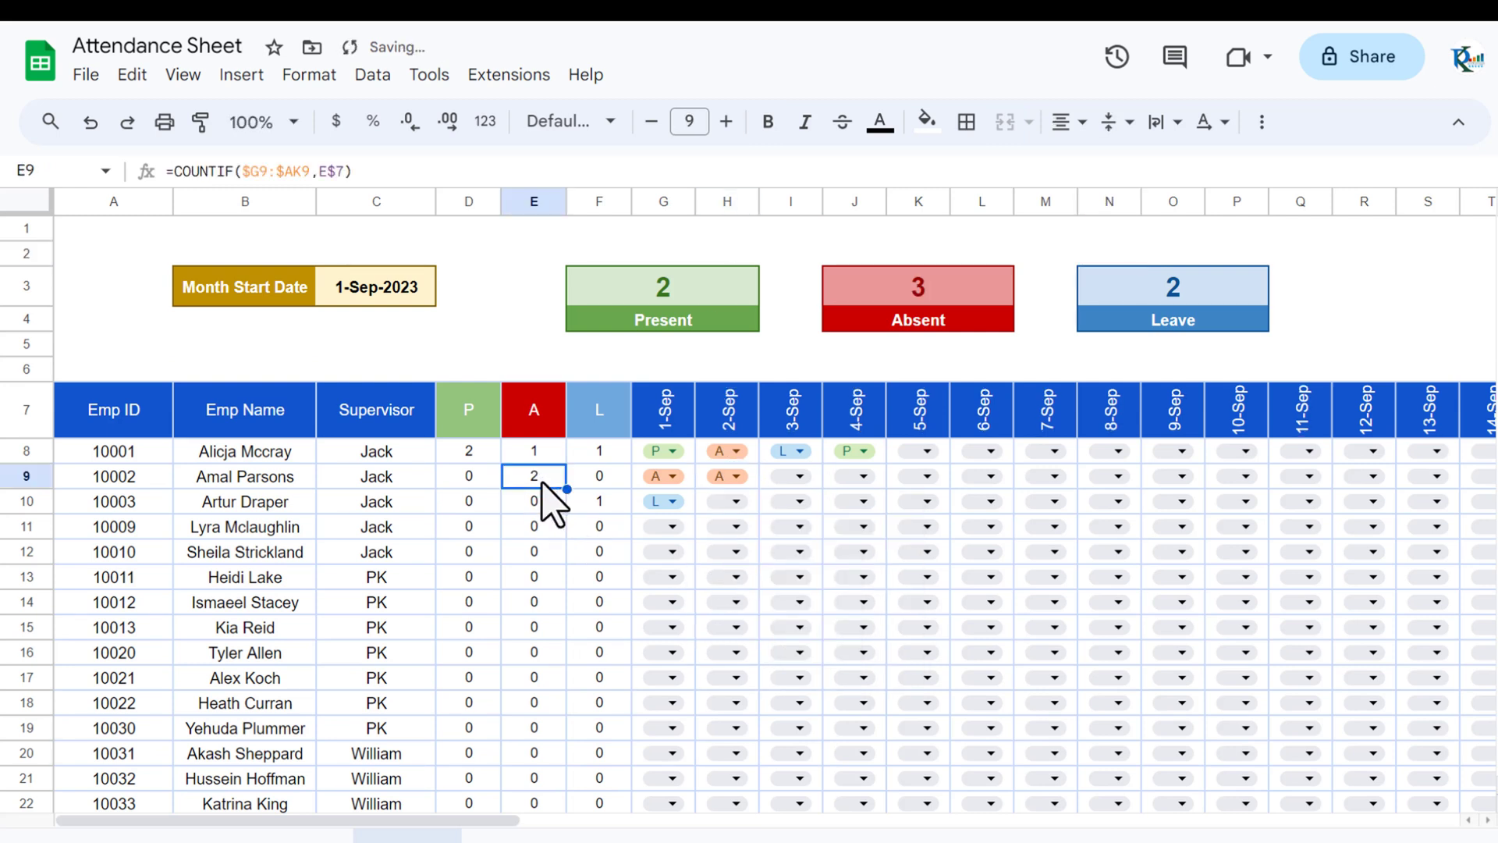
left_click(953, 283)
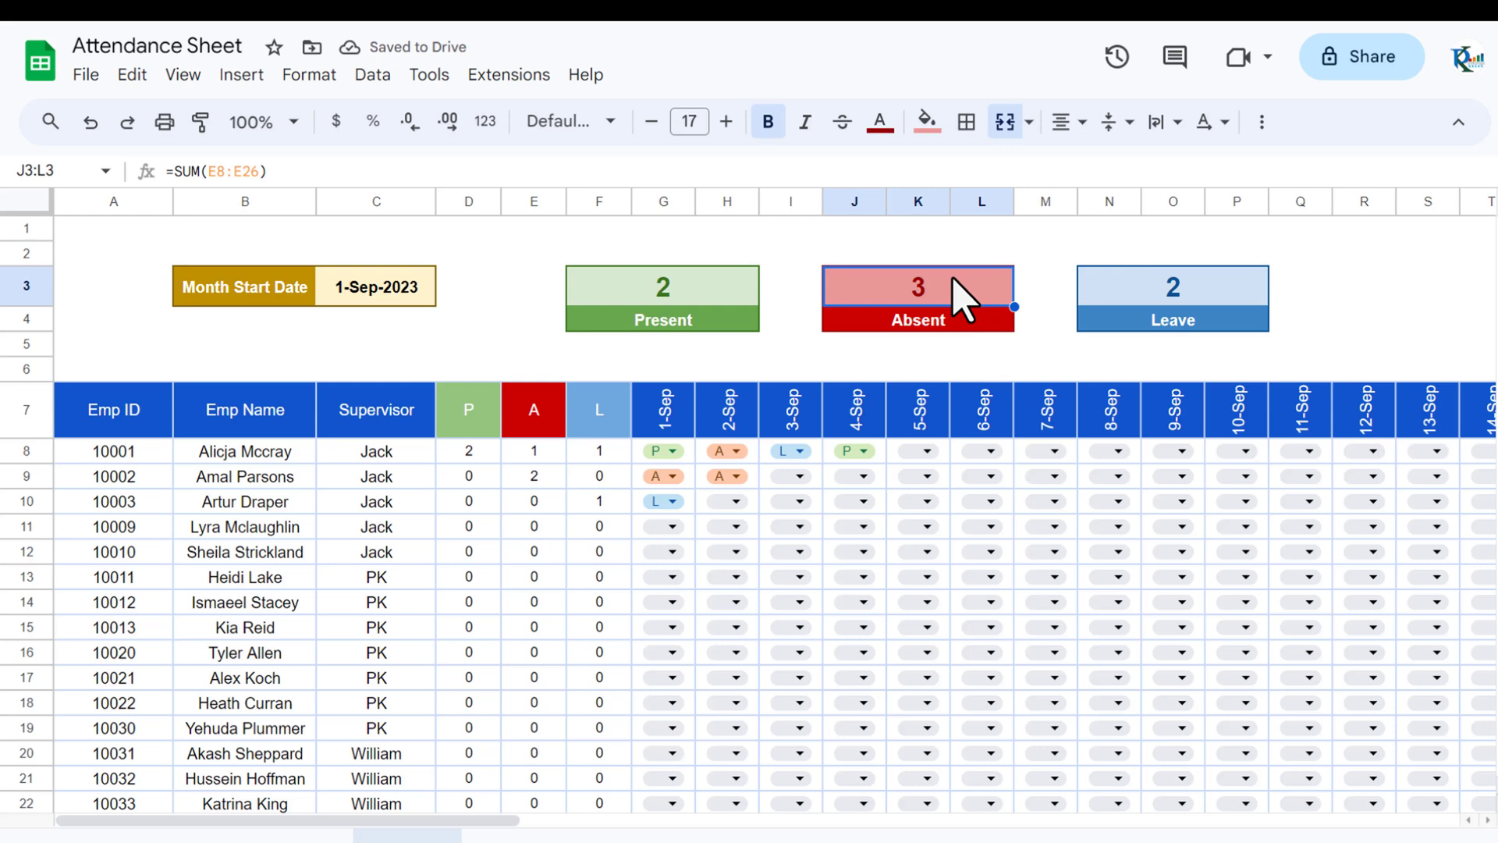
Step: Enter =TEXT(G7,"DDD") in G6 above the first date and copy it across to AK6
left_click(652, 369)
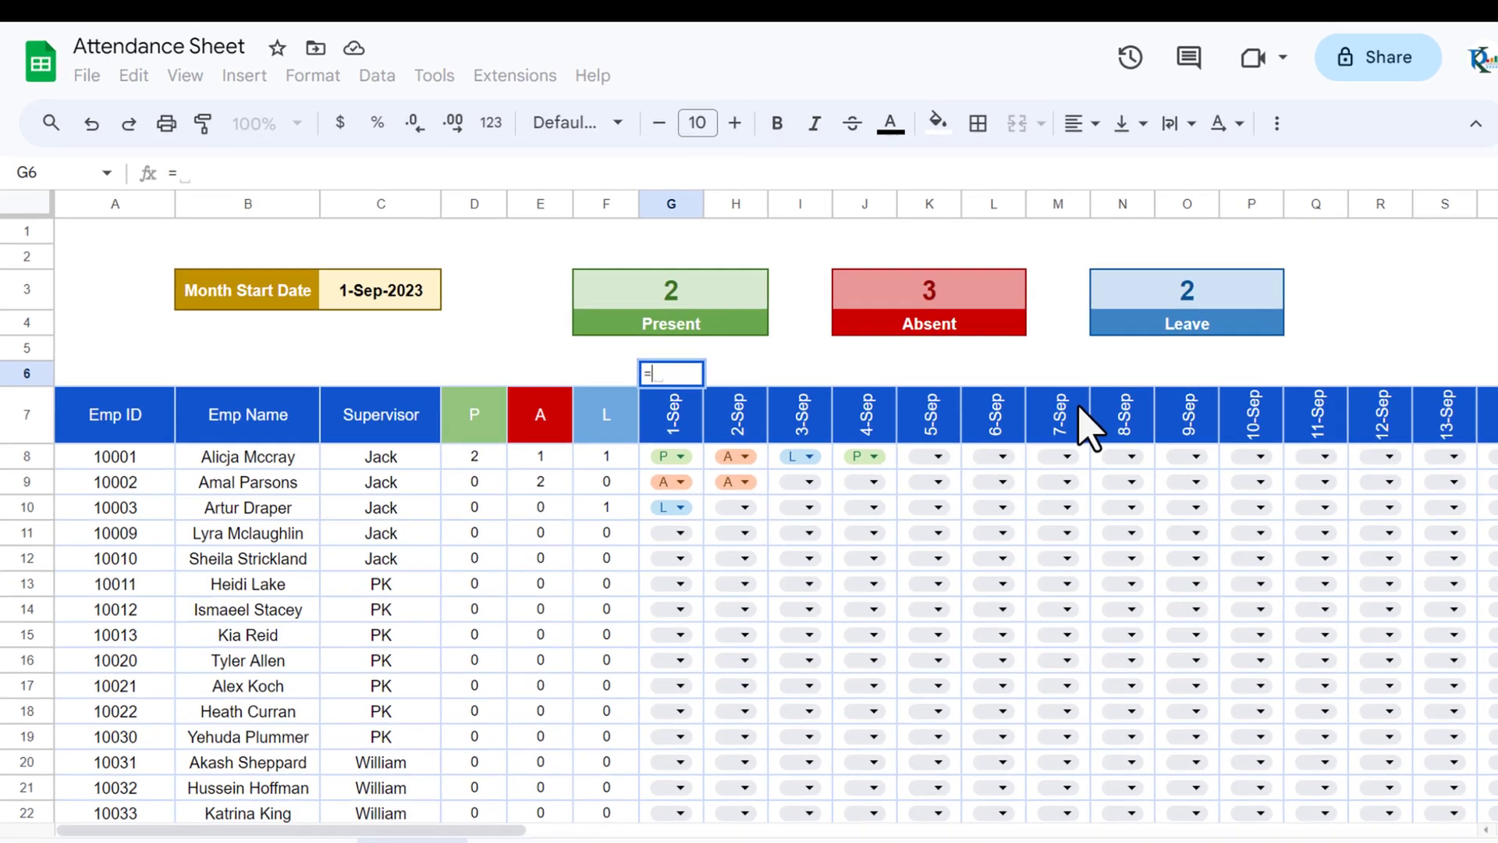
type("=te")
key("Tab")
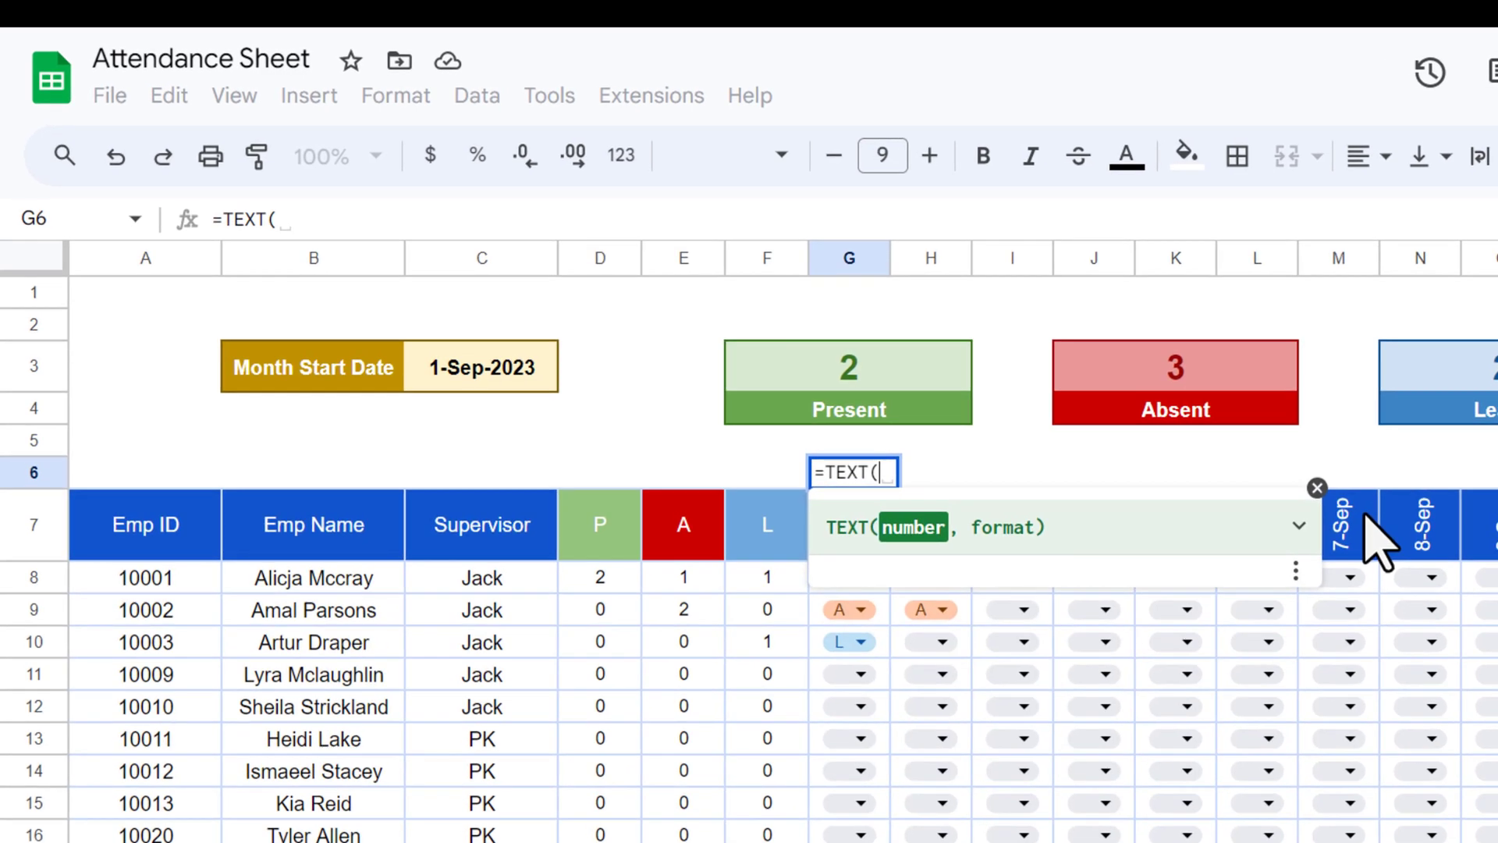
key("Down")
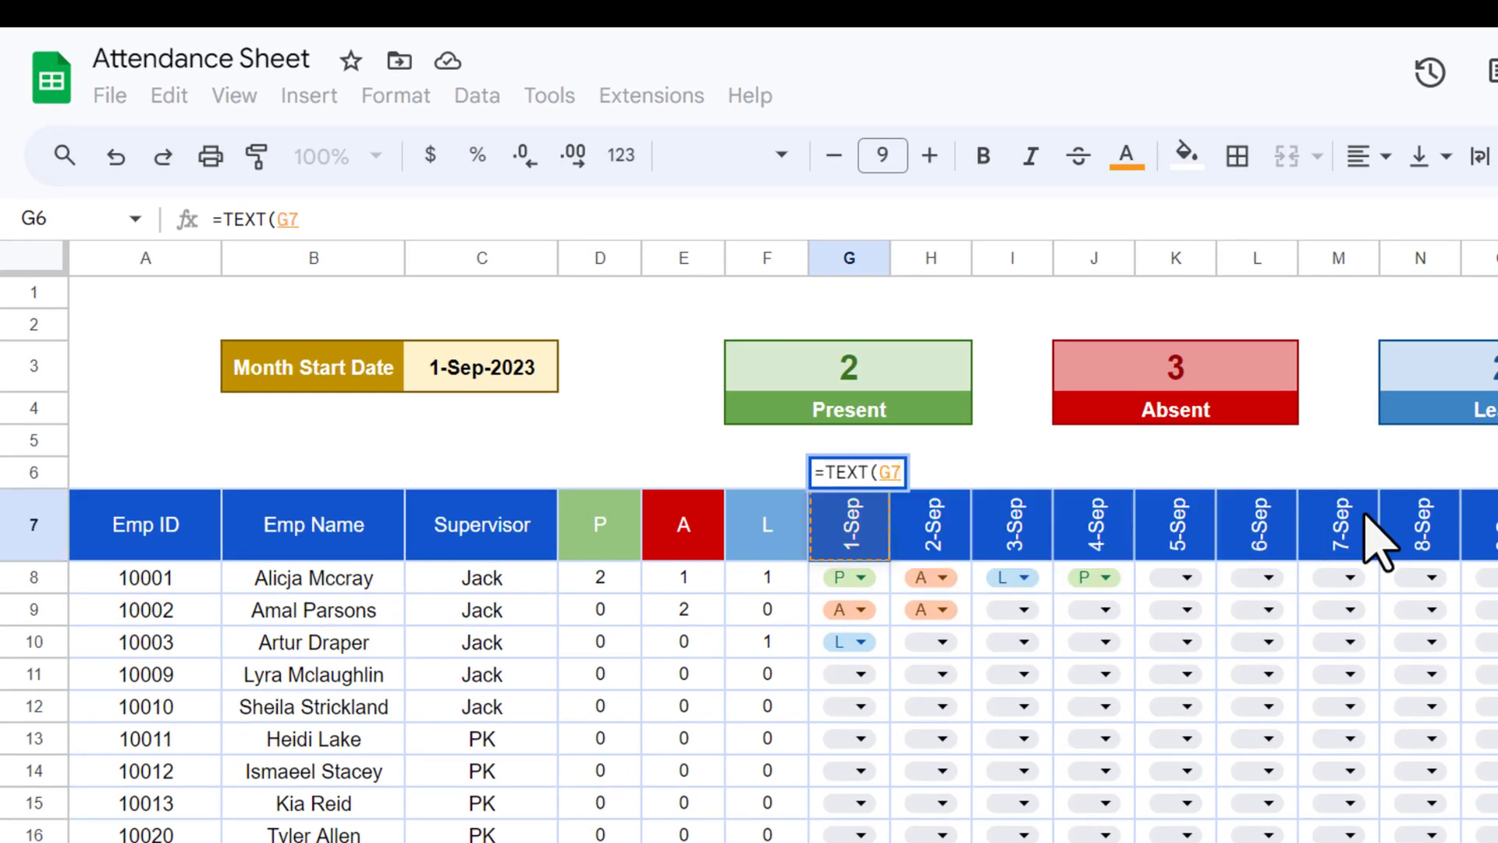
type(",")
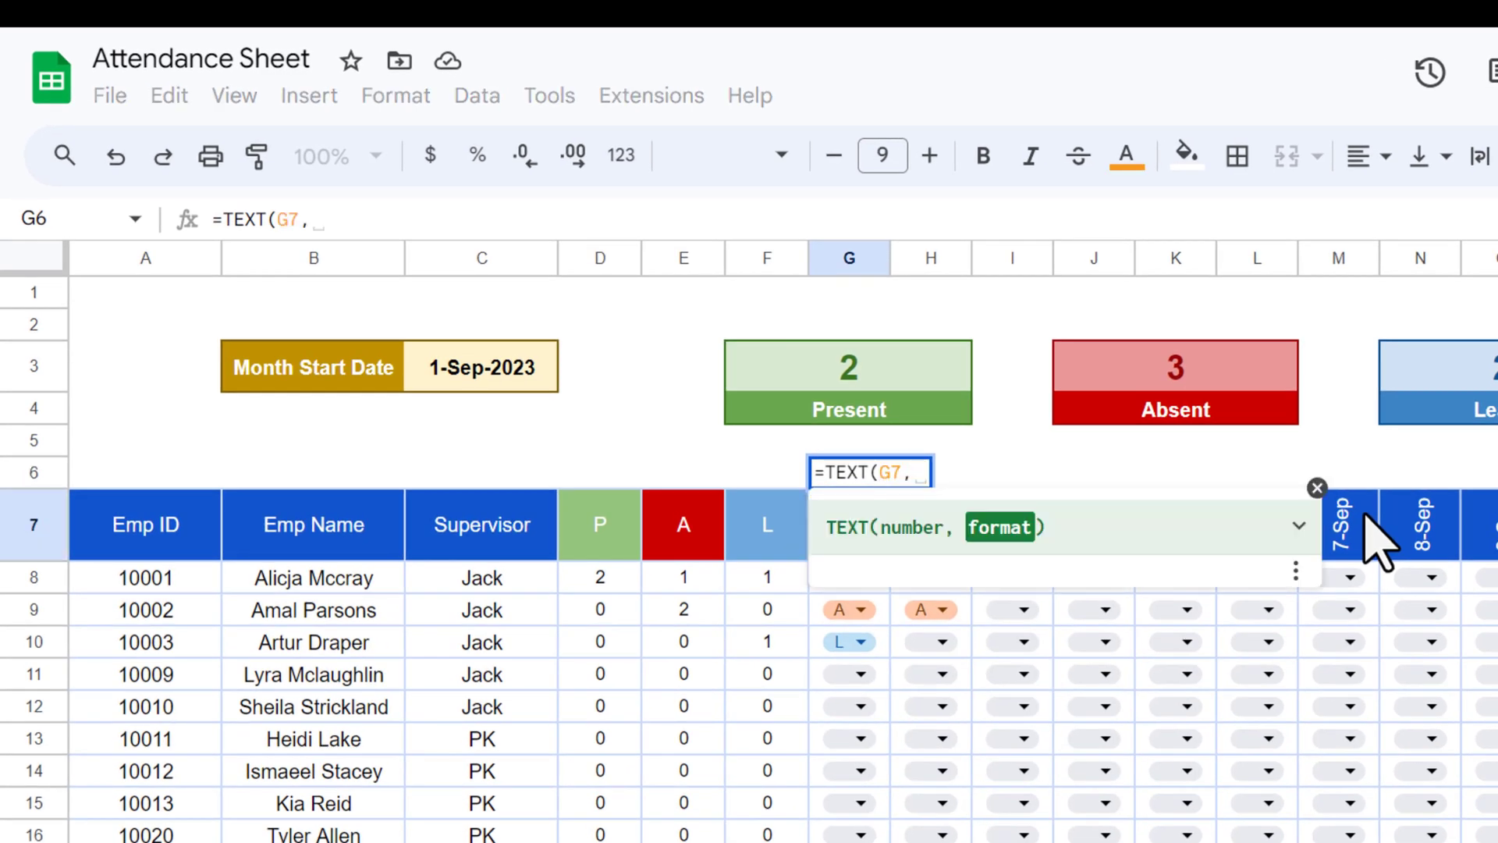
type("\"DDD\")")
key("Return")
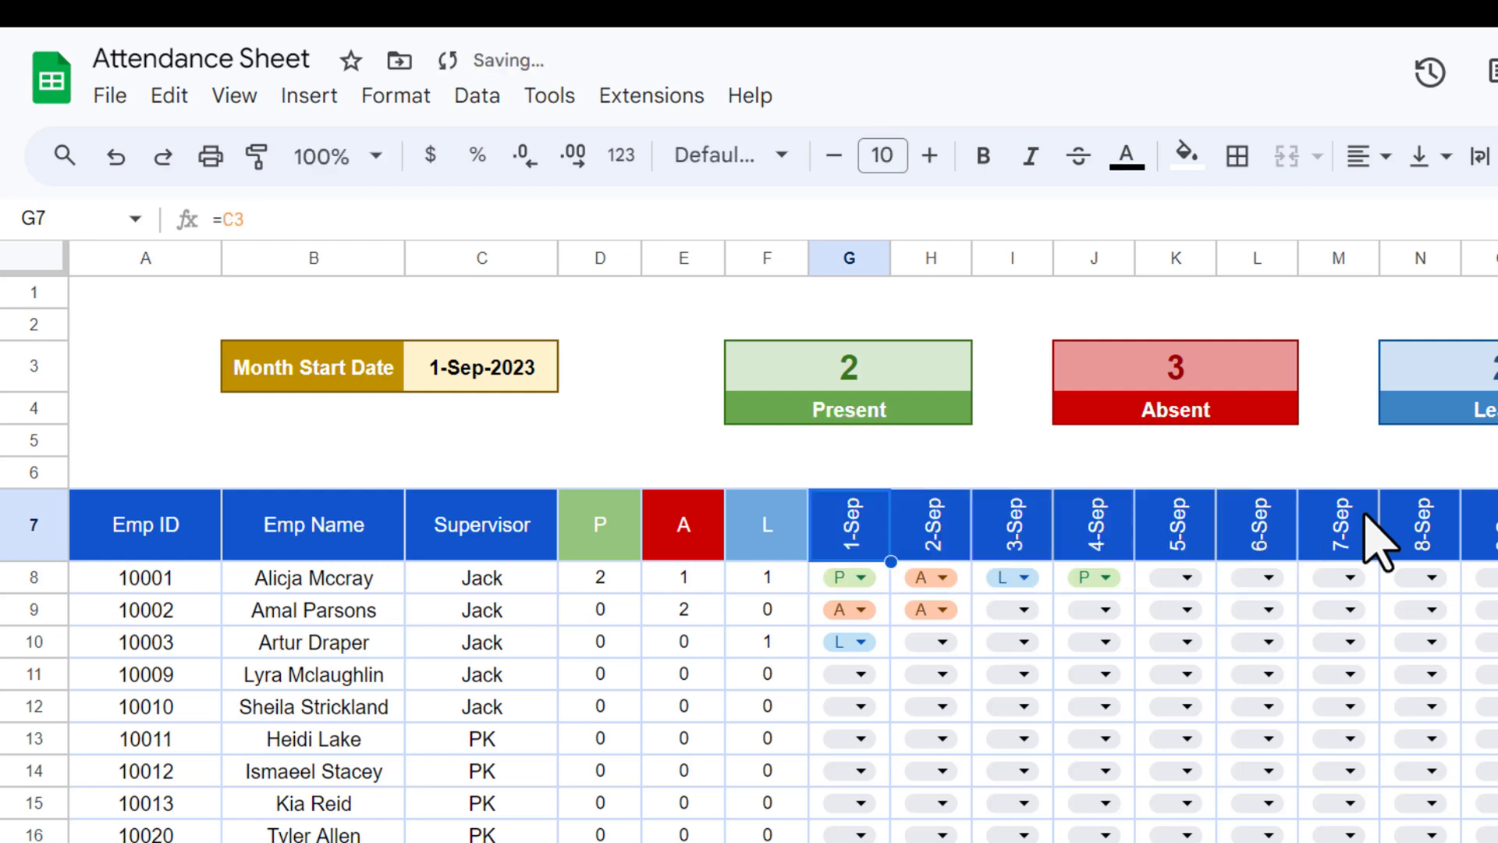
key("Up")
left_click_drag(888, 486, 1160, 385)
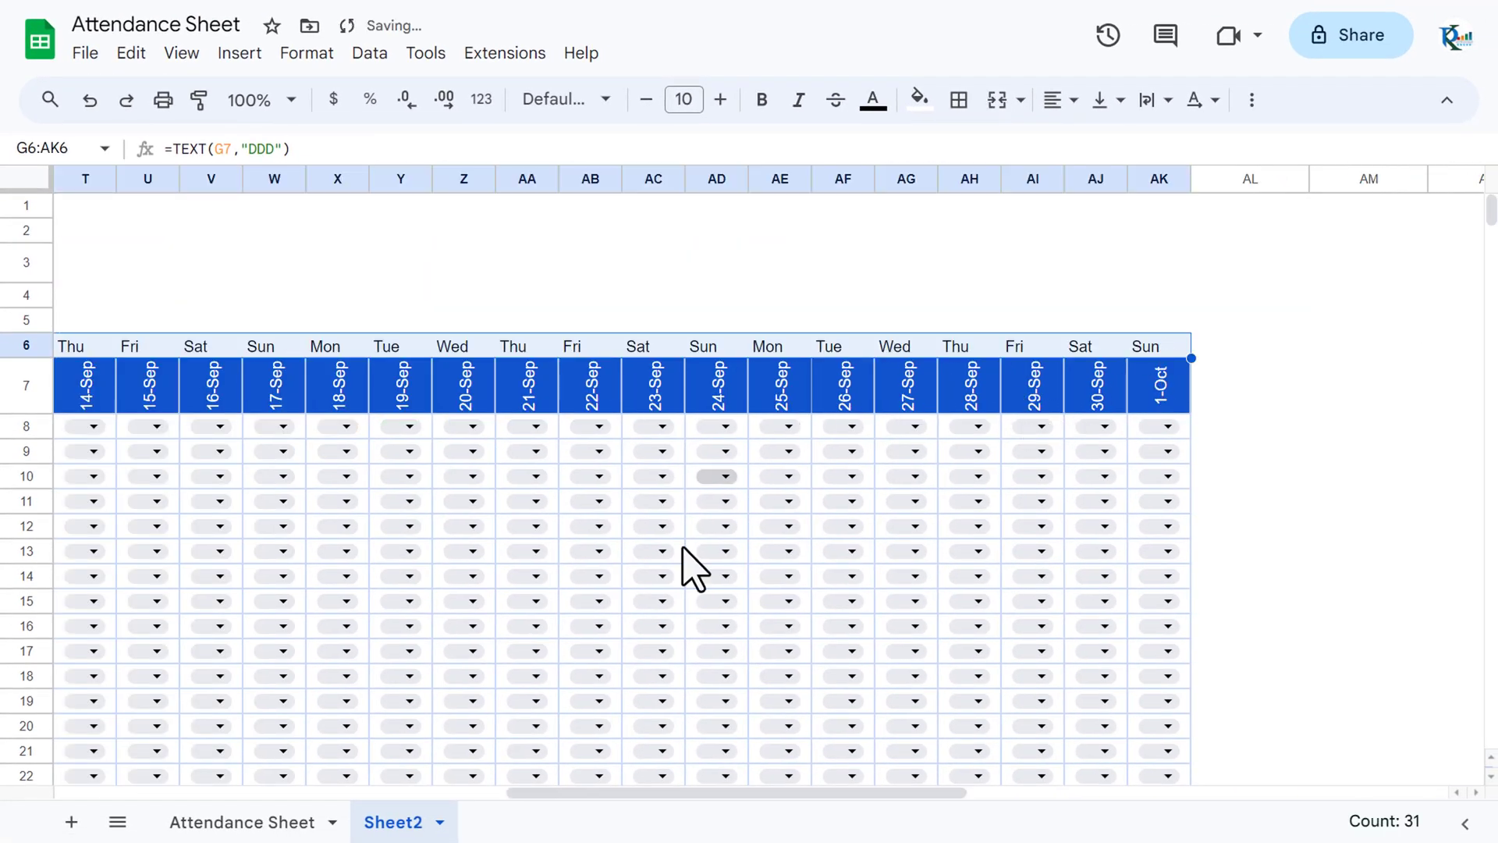
Step: Centre the weekday names in G6:AK6 horizontally and align them to the middle vertically
left_click_drag(761, 800, 562, 612)
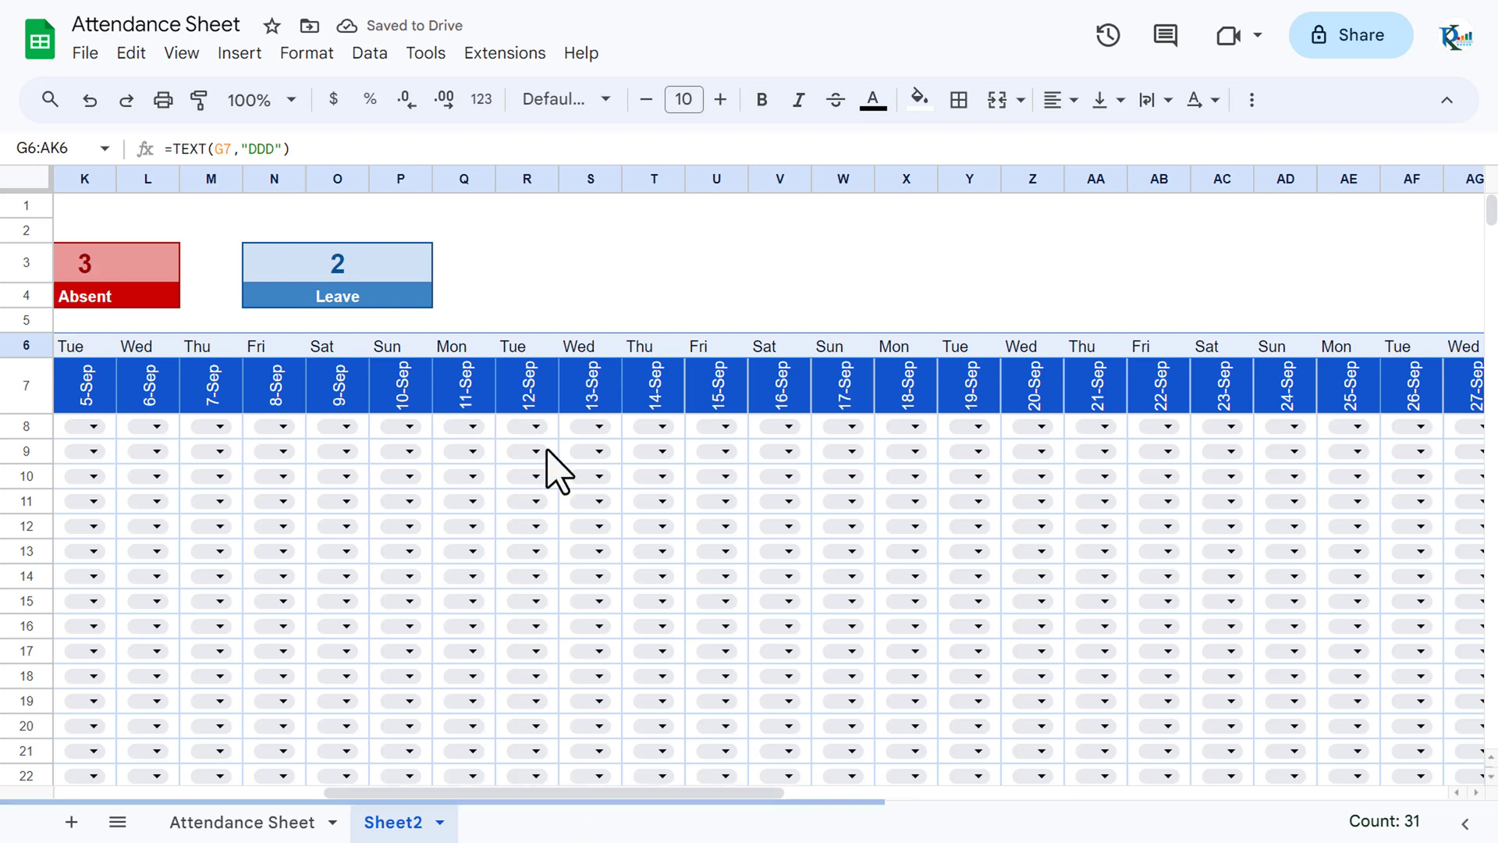
left_click(1069, 100)
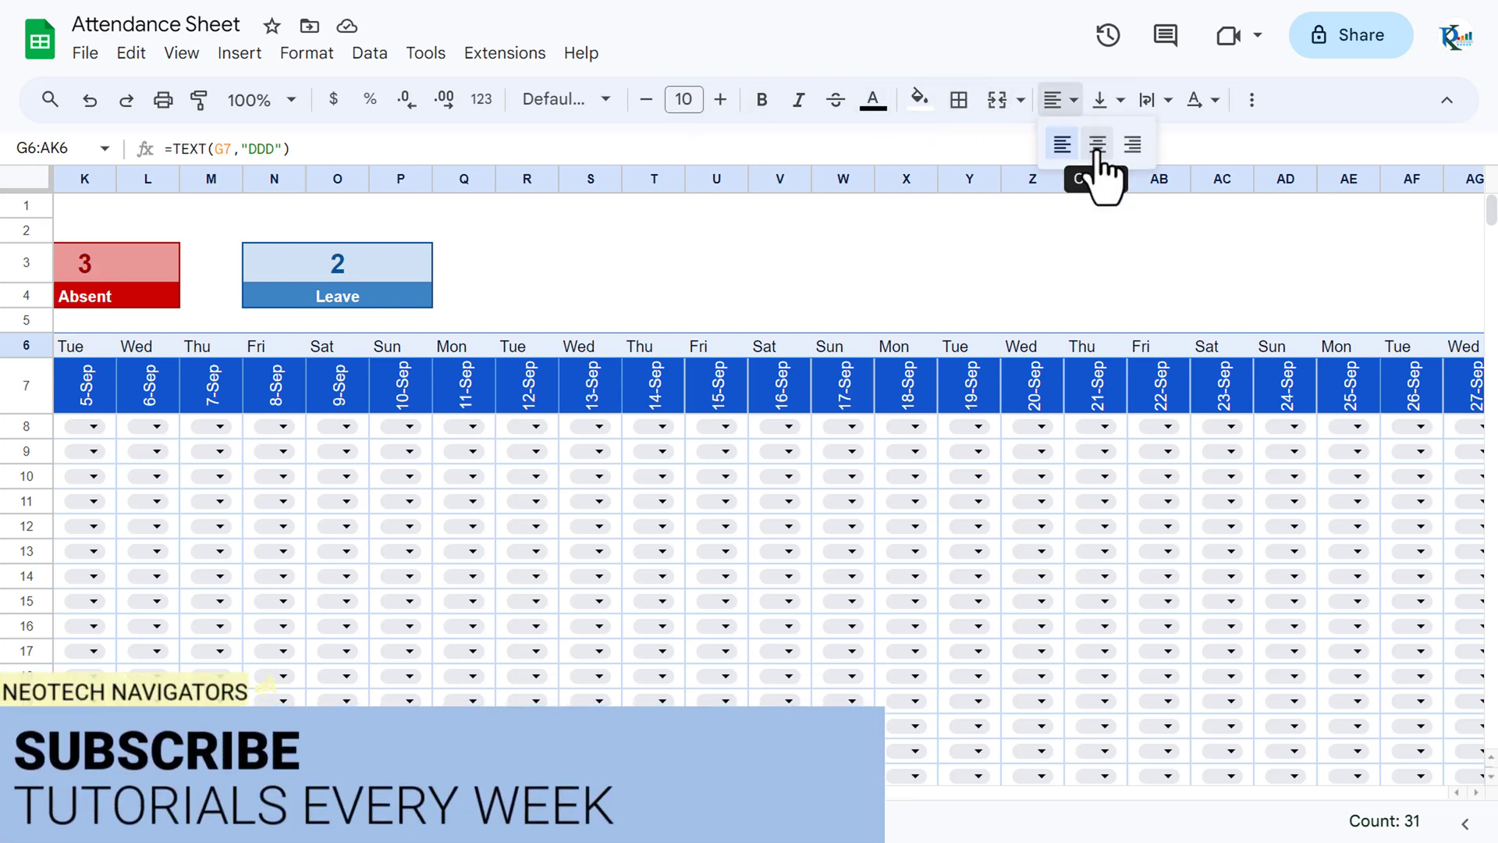
left_click(1098, 144)
left_click(1104, 100)
left_click(1133, 149)
Step: Apply light blue borders to all sides of the weekday cells G6:AK6
left_click(959, 100)
left_click(1178, 153)
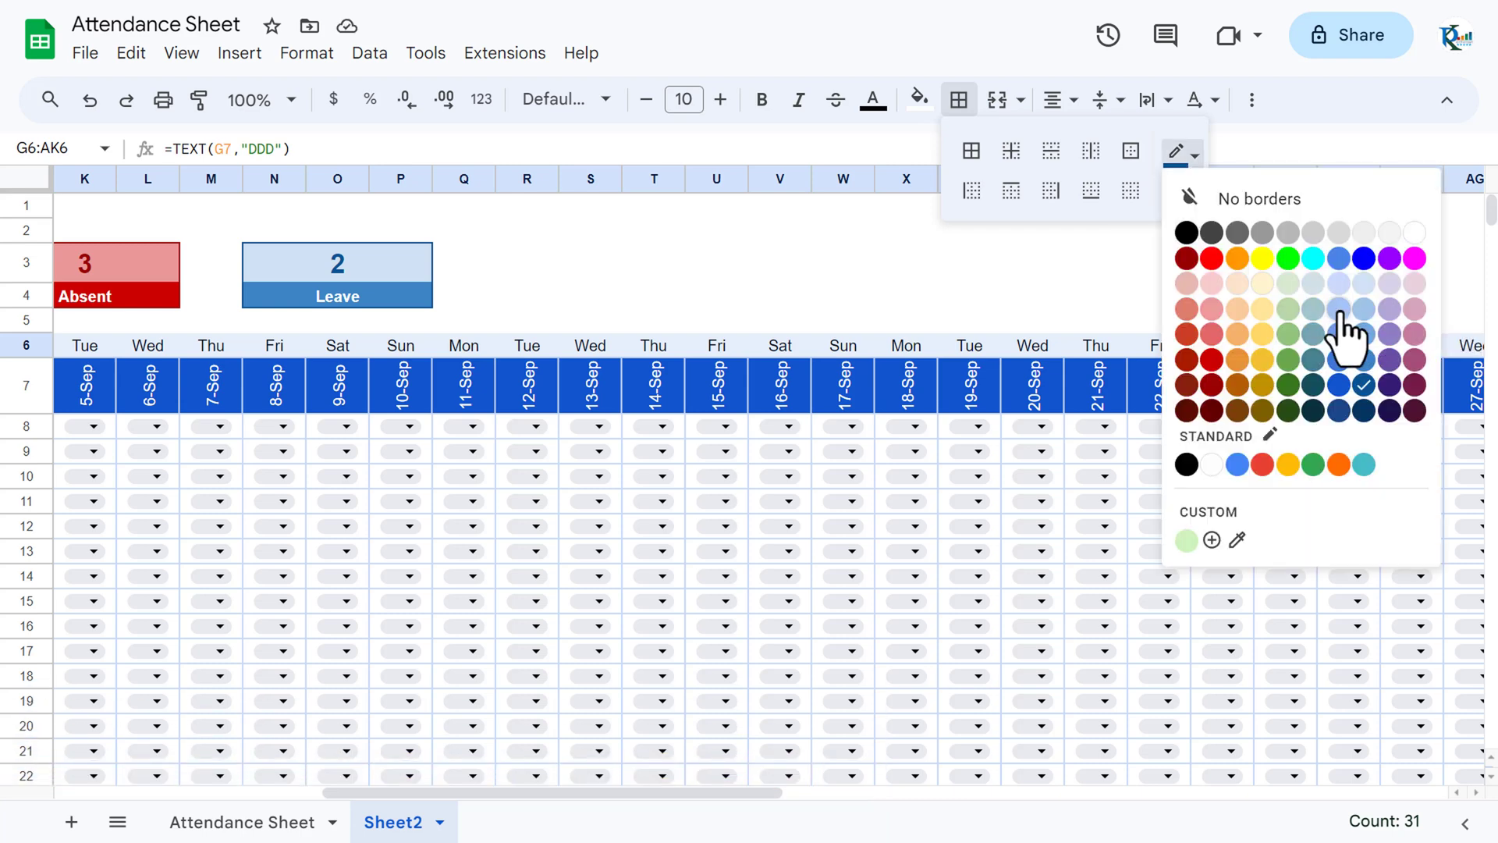
left_click(1339, 324)
left_click(972, 150)
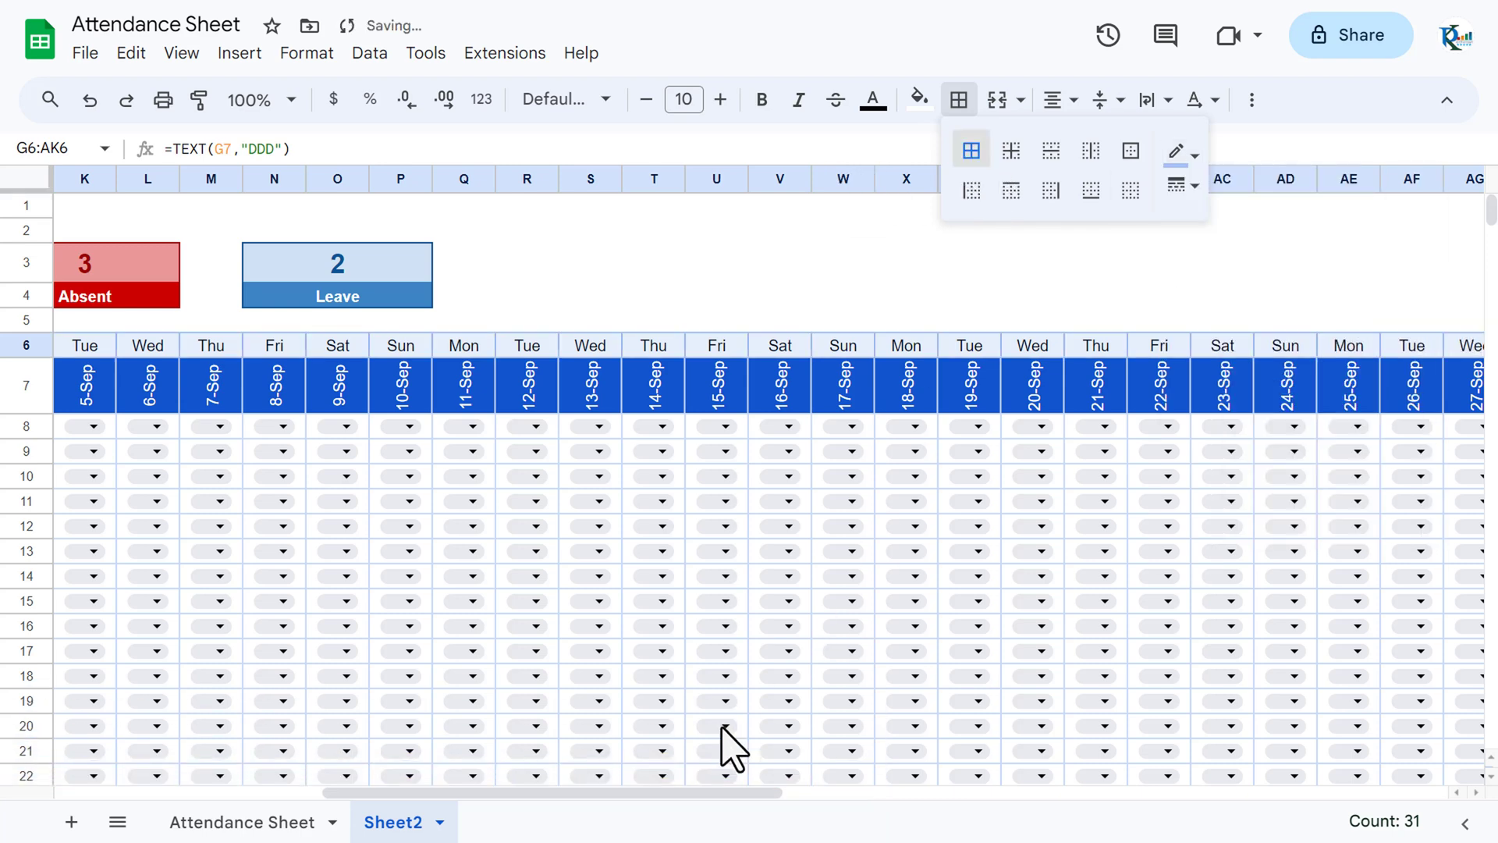
Step: Fill the weekday row G6:AK6 with light blue
left_click_drag(694, 793, 531, 793)
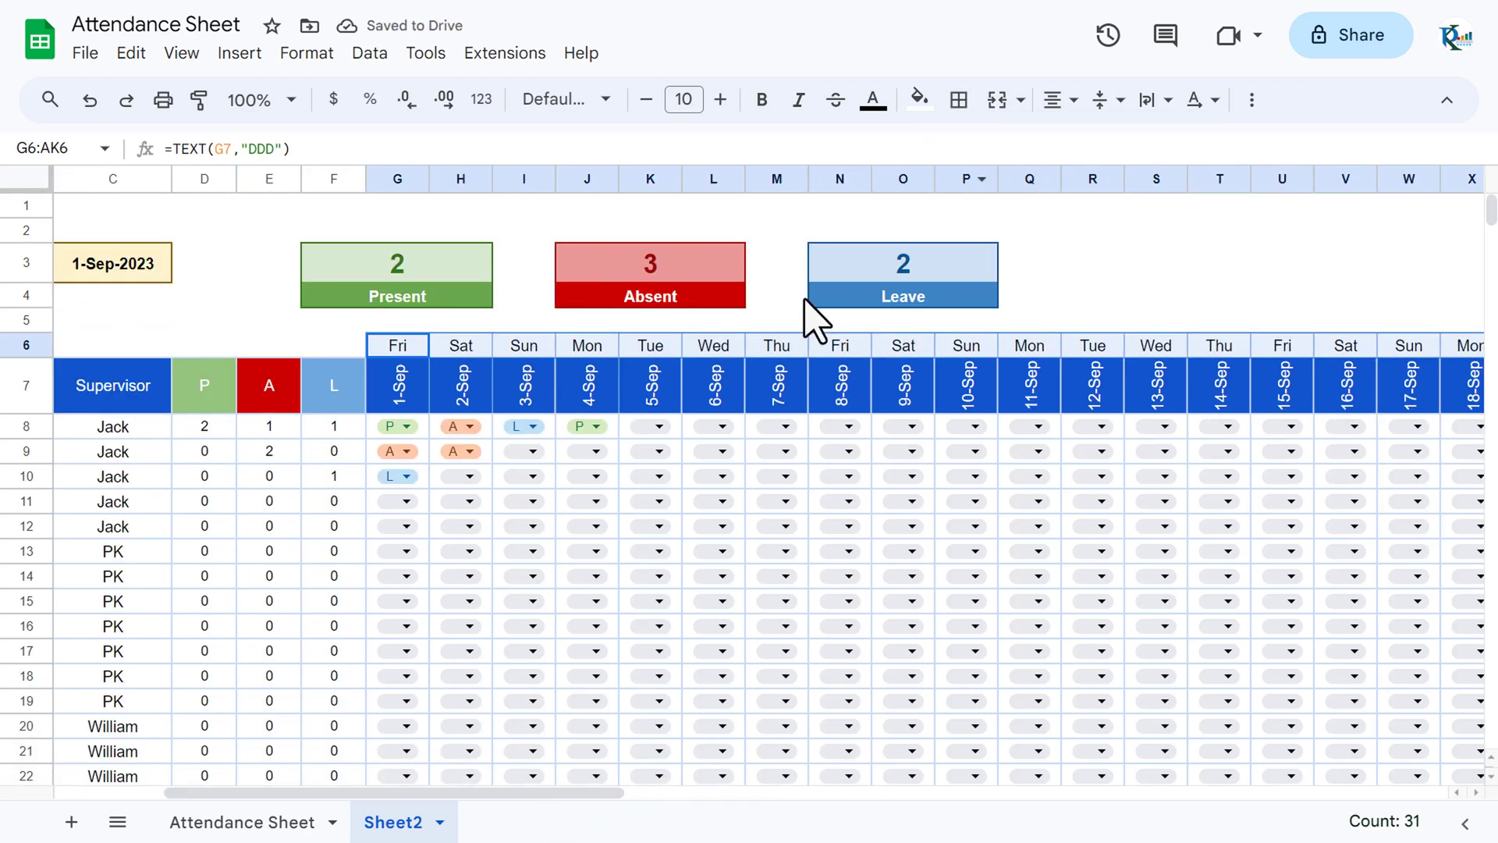
left_click(921, 98)
left_click(1103, 250)
left_click(1211, 284)
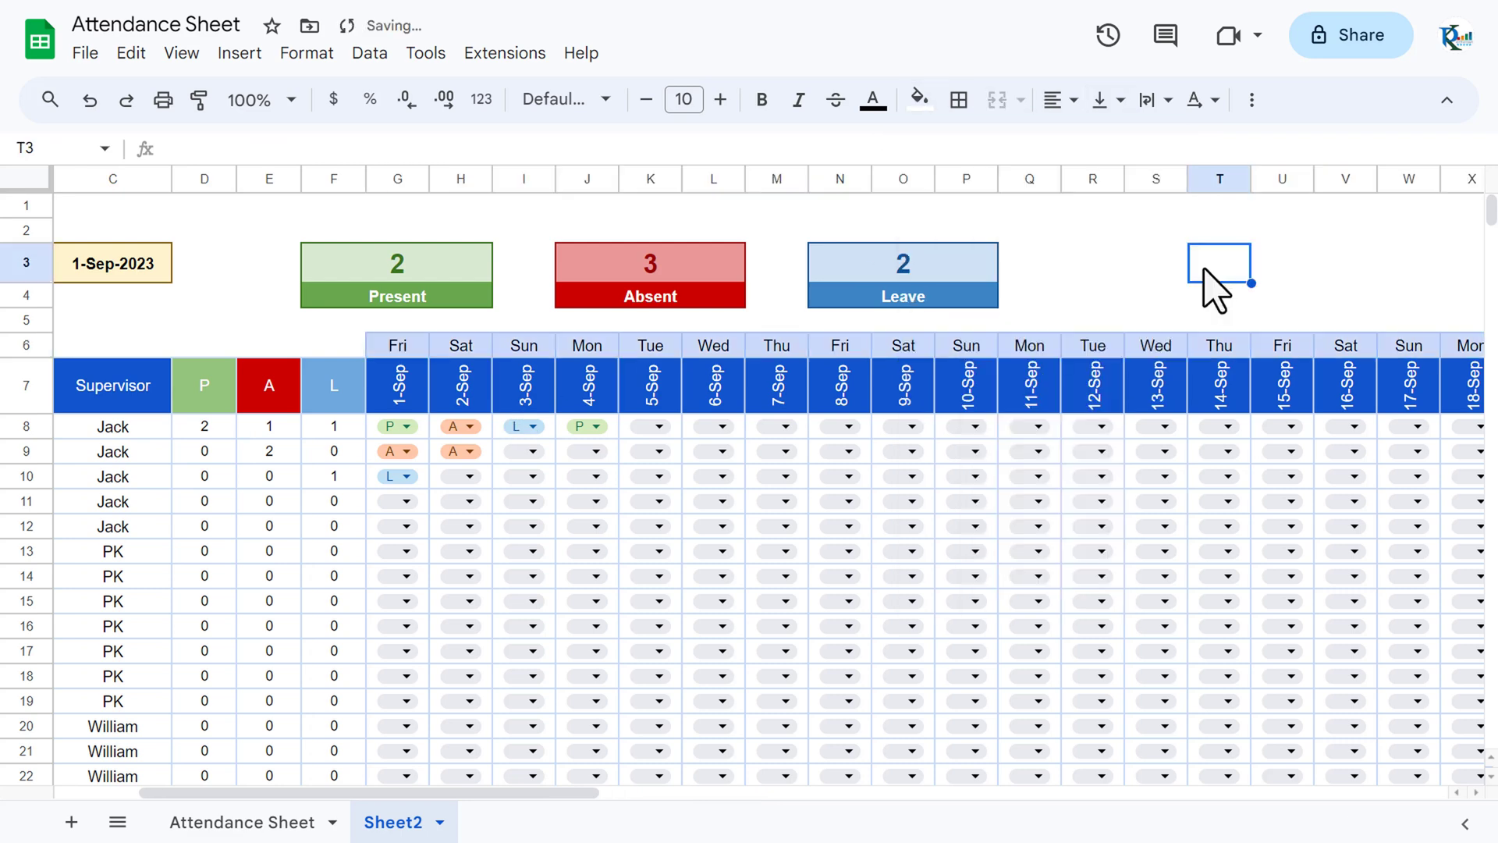
Step: Review the weekday row, the per-employee P, A and L counts down to the last employee, and the summary cards
left_click(966, 351)
key("Home")
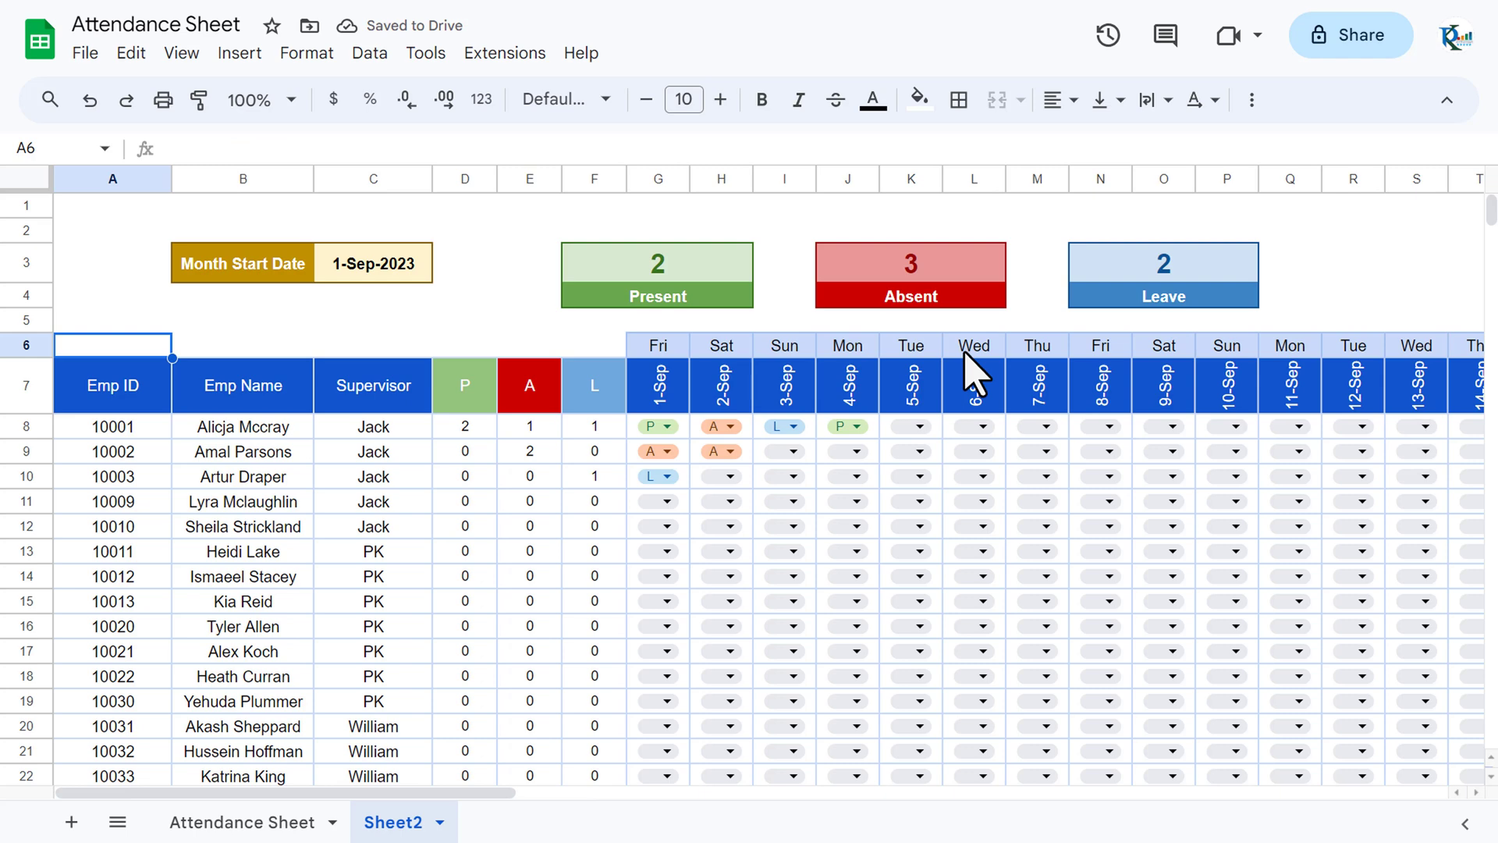
key("Down")
key("Right")
key("Right")
key("Right")
key("Right")
key("Down")
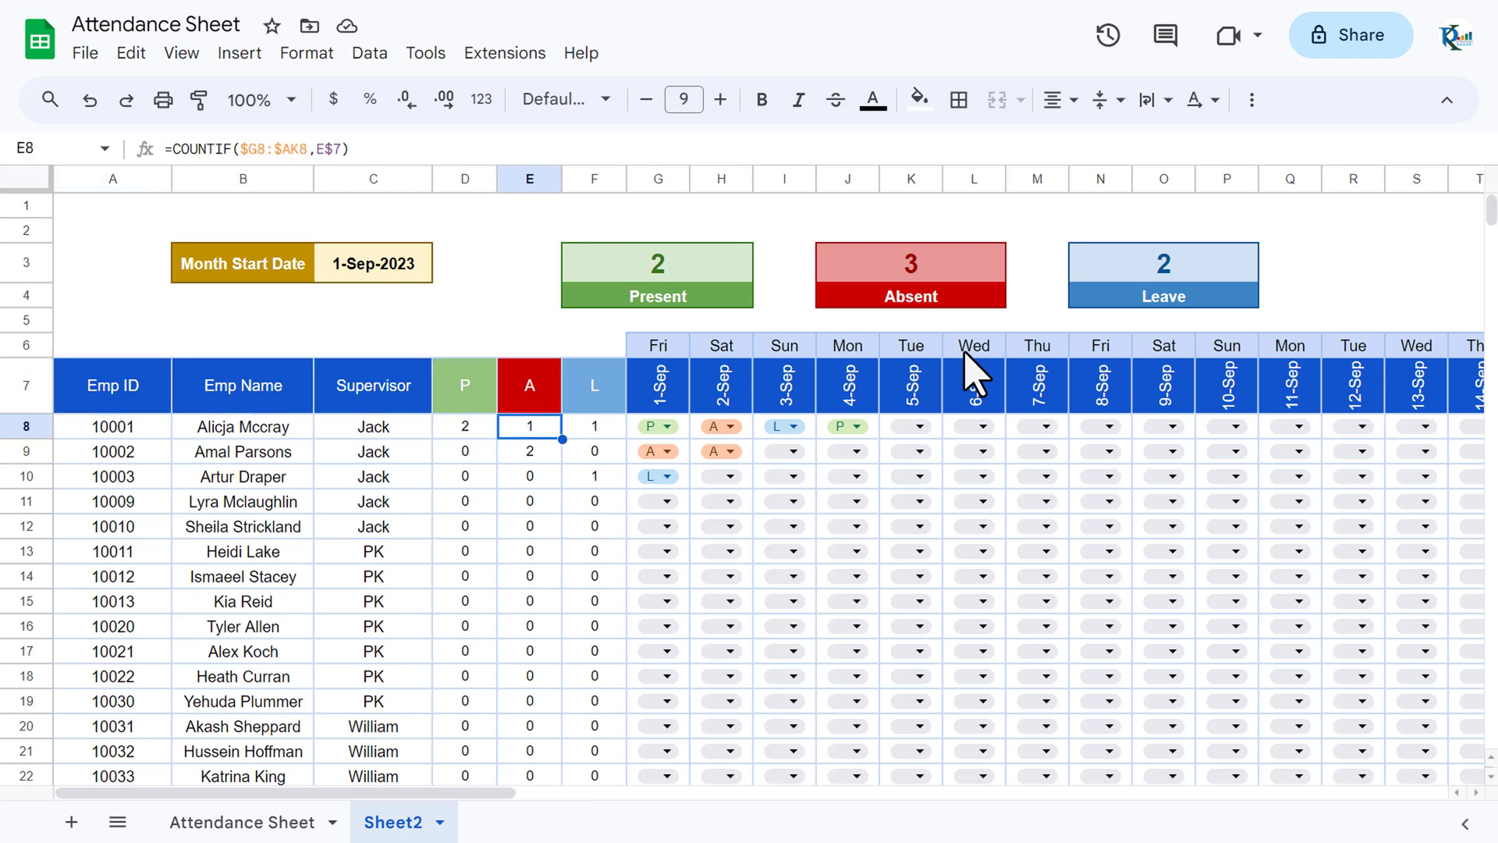
key("Right")
key("ctrl+Down")
key("Down")
key("Left")
key("Left")
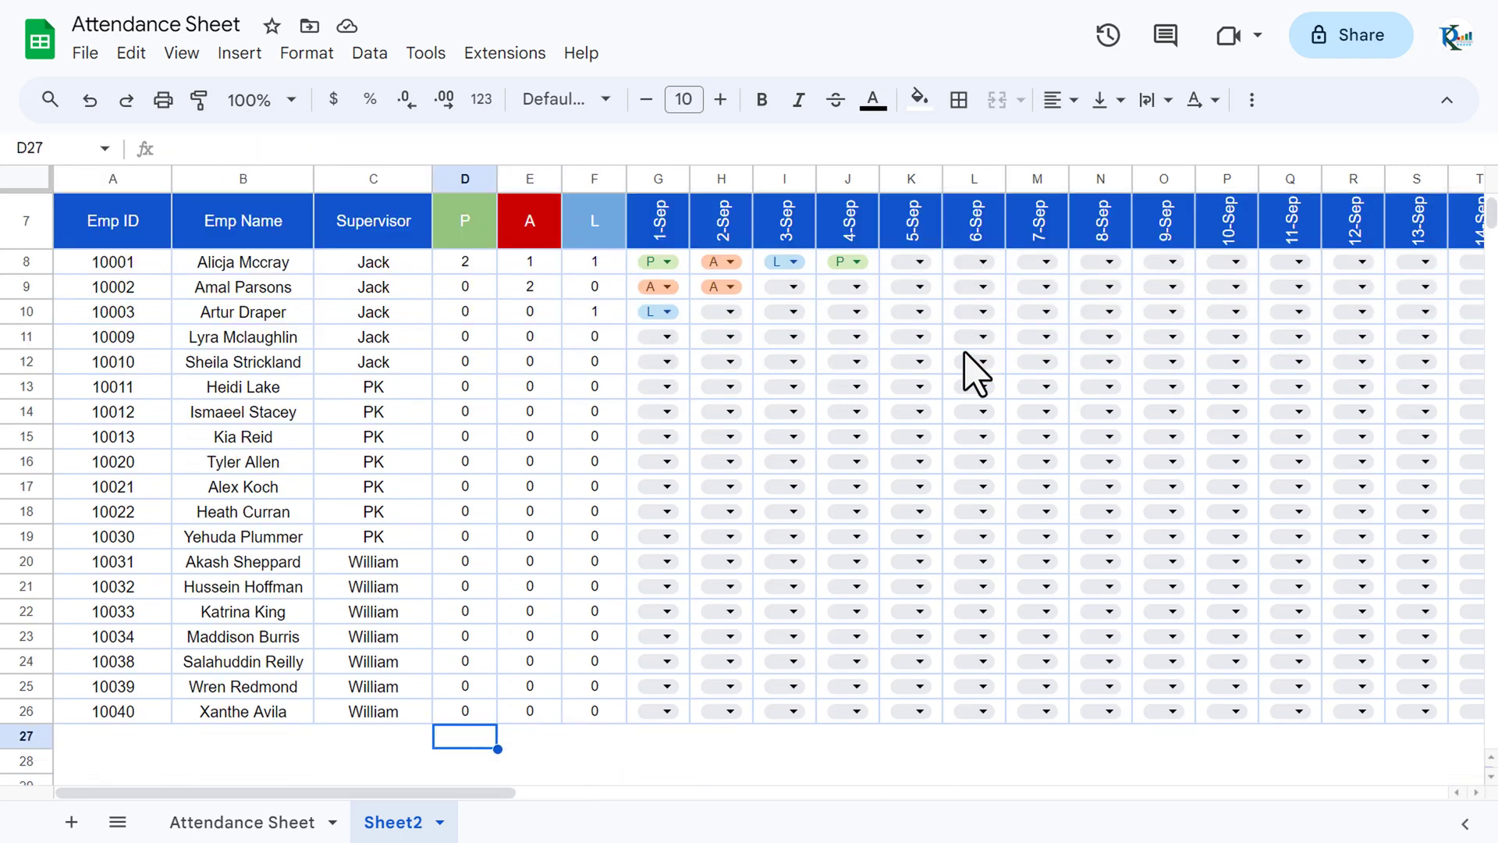
key("Up")
key("Up")
key("Right")
key("Right")
key("ctrl+Up")
key("ctrl+Up")
key("ctrl+Up")
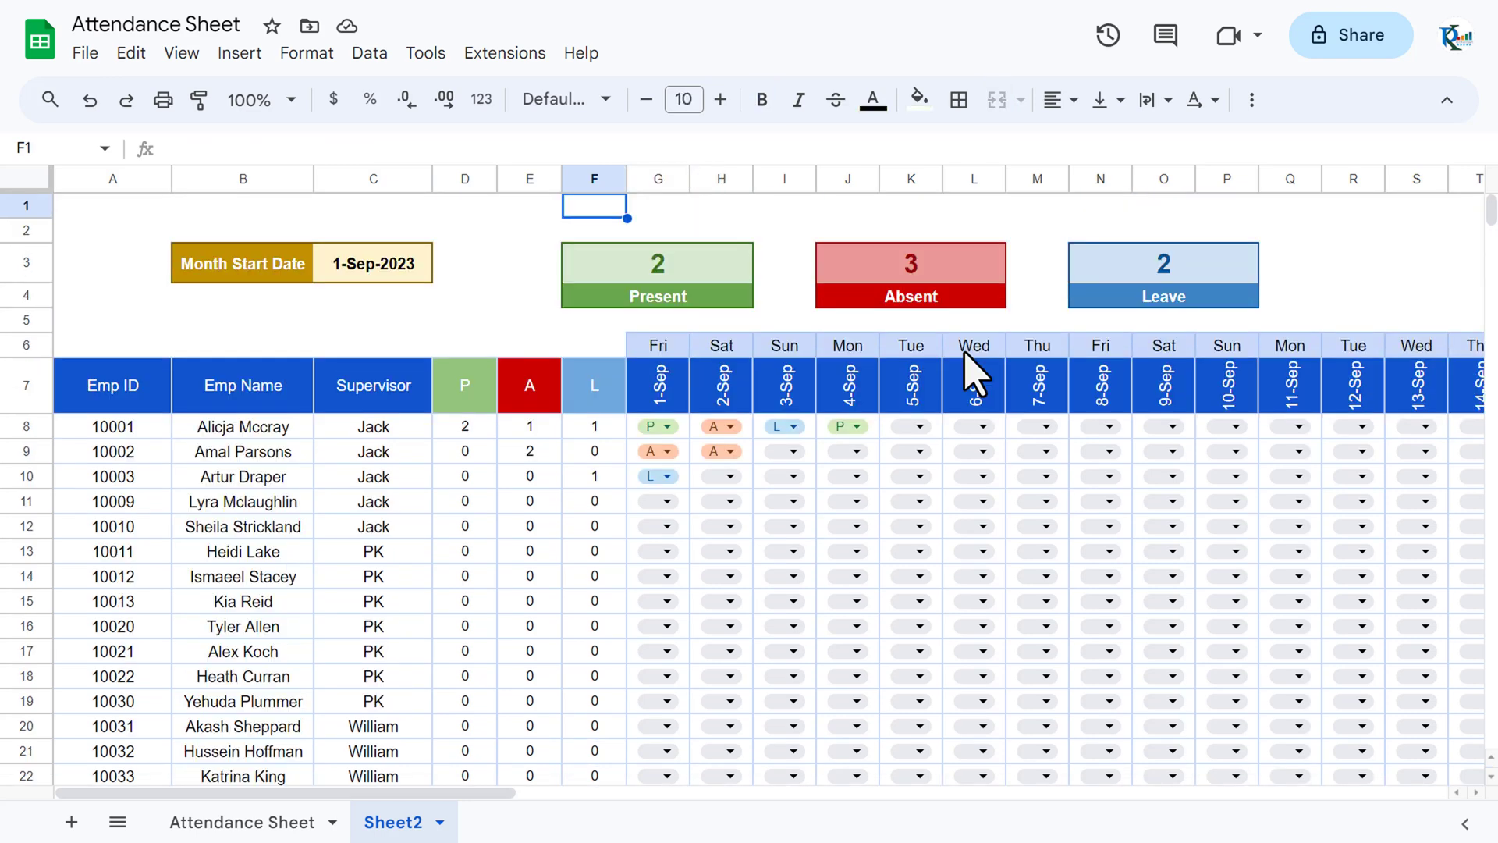
Step: Insert one empty row above row 1
left_click(634, 233)
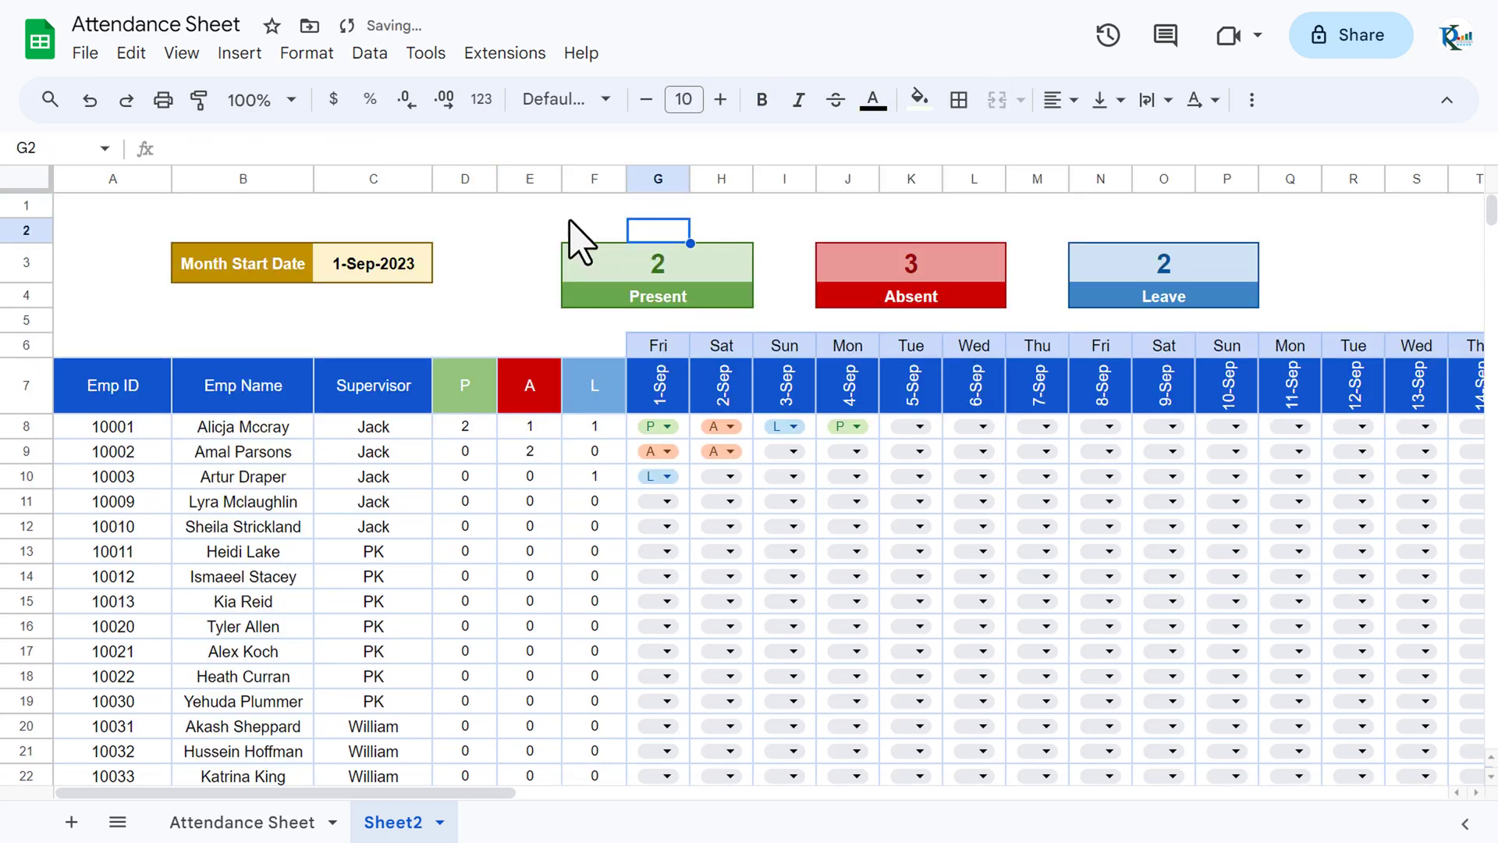
key("Up")
key("Left")
key("shift+space")
right_click(597, 209)
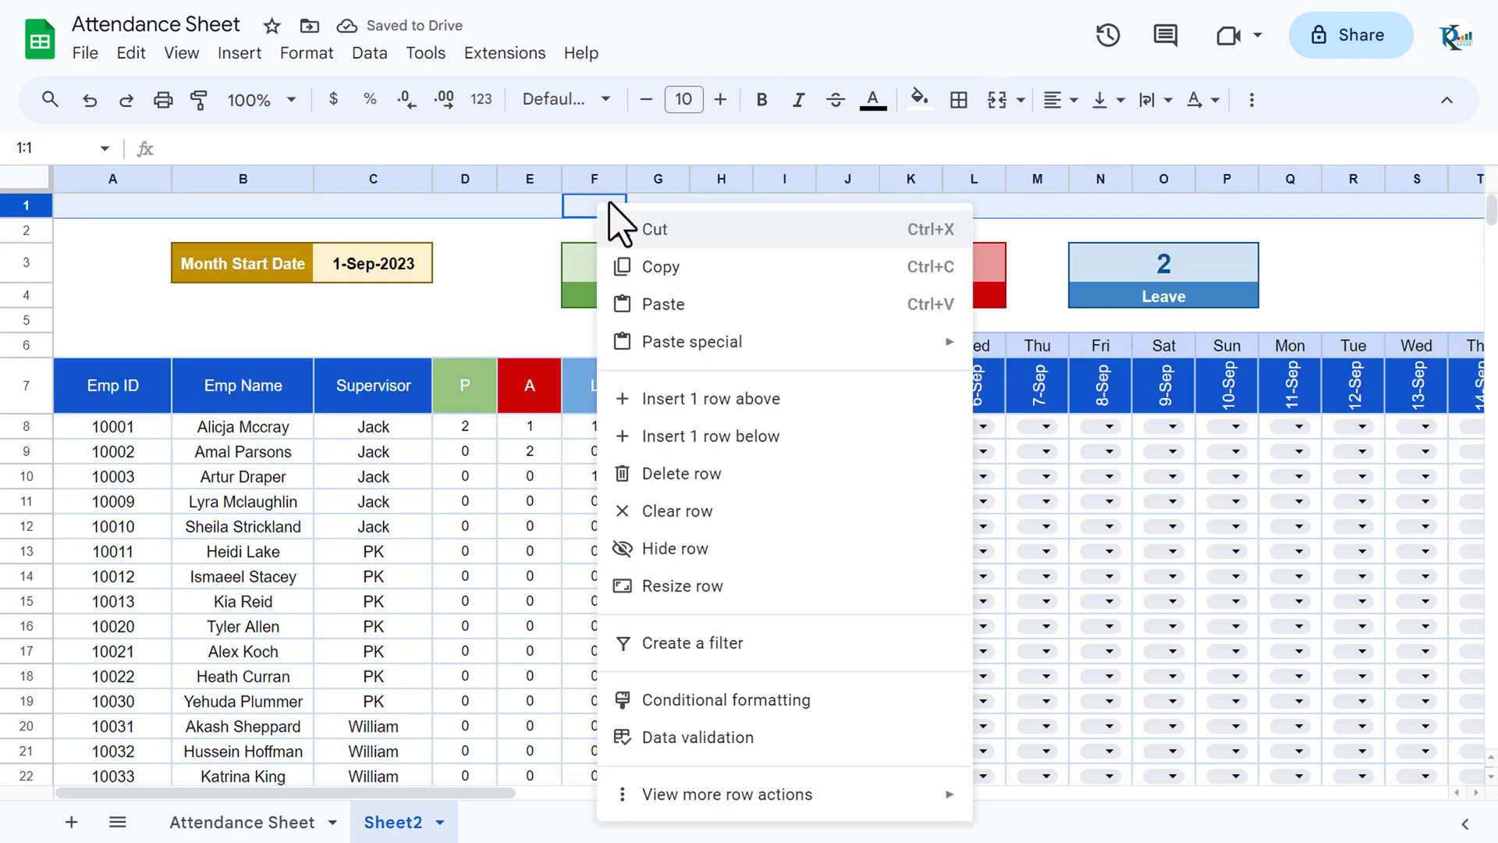
left_click(726, 398)
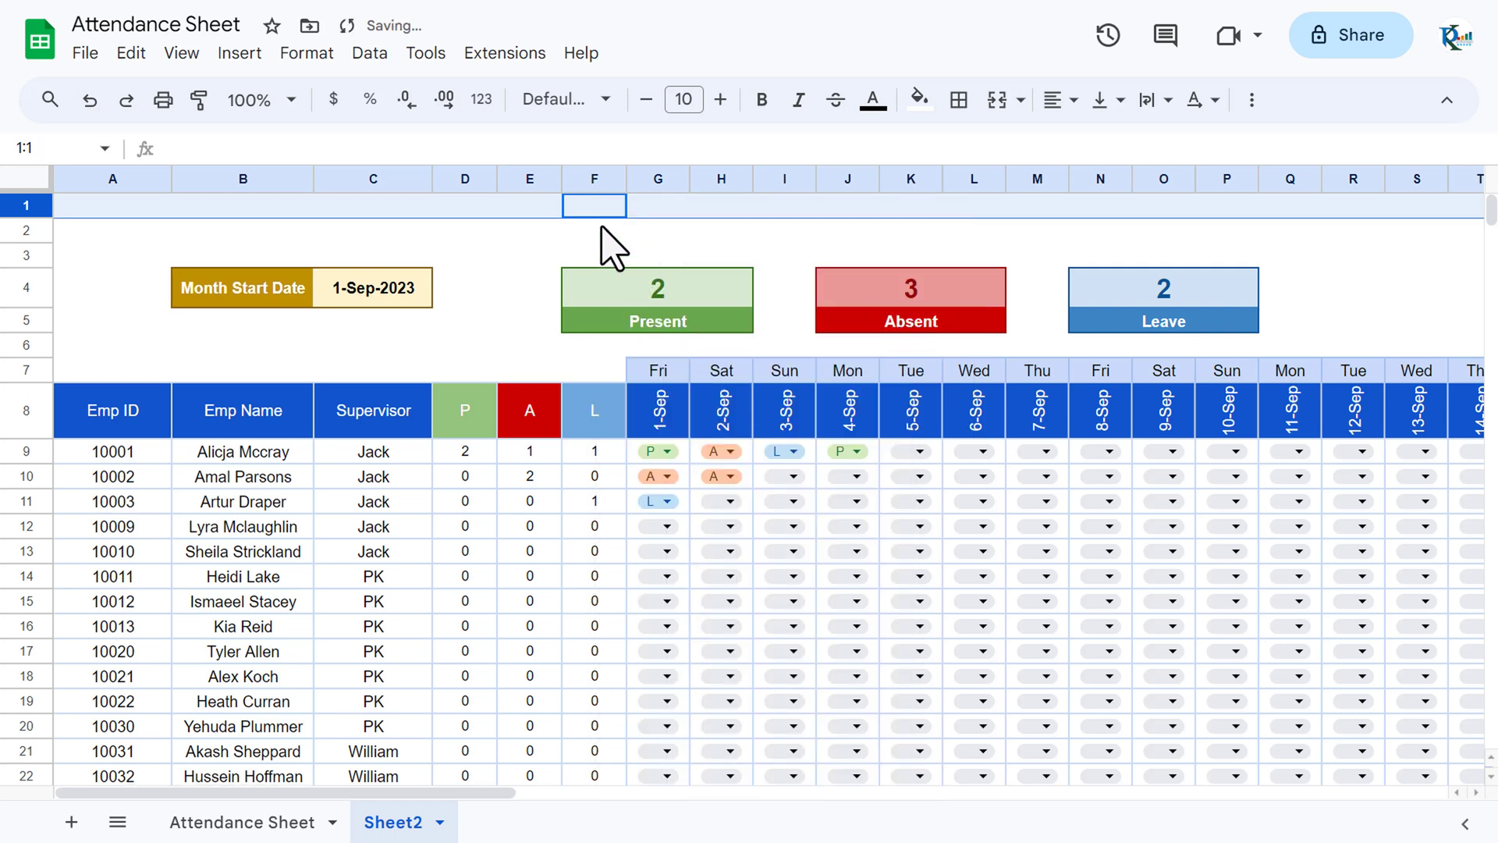
Step: Merge E1:P2 above the summary cards into one cell and enter the title text "Attendance Sheet for"
left_click_drag(532, 210, 1238, 255)
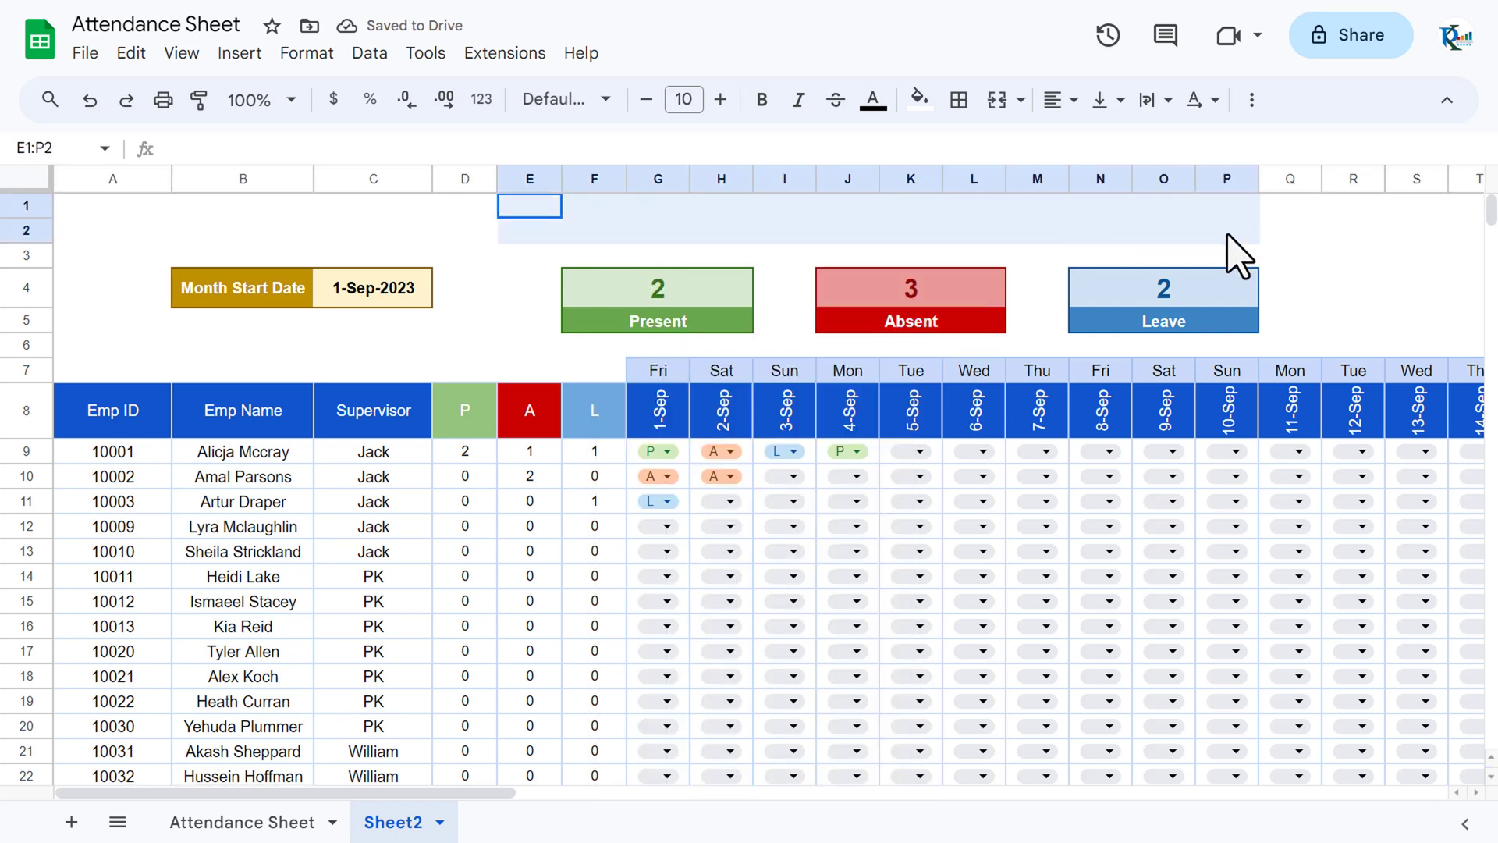
left_click(1020, 101)
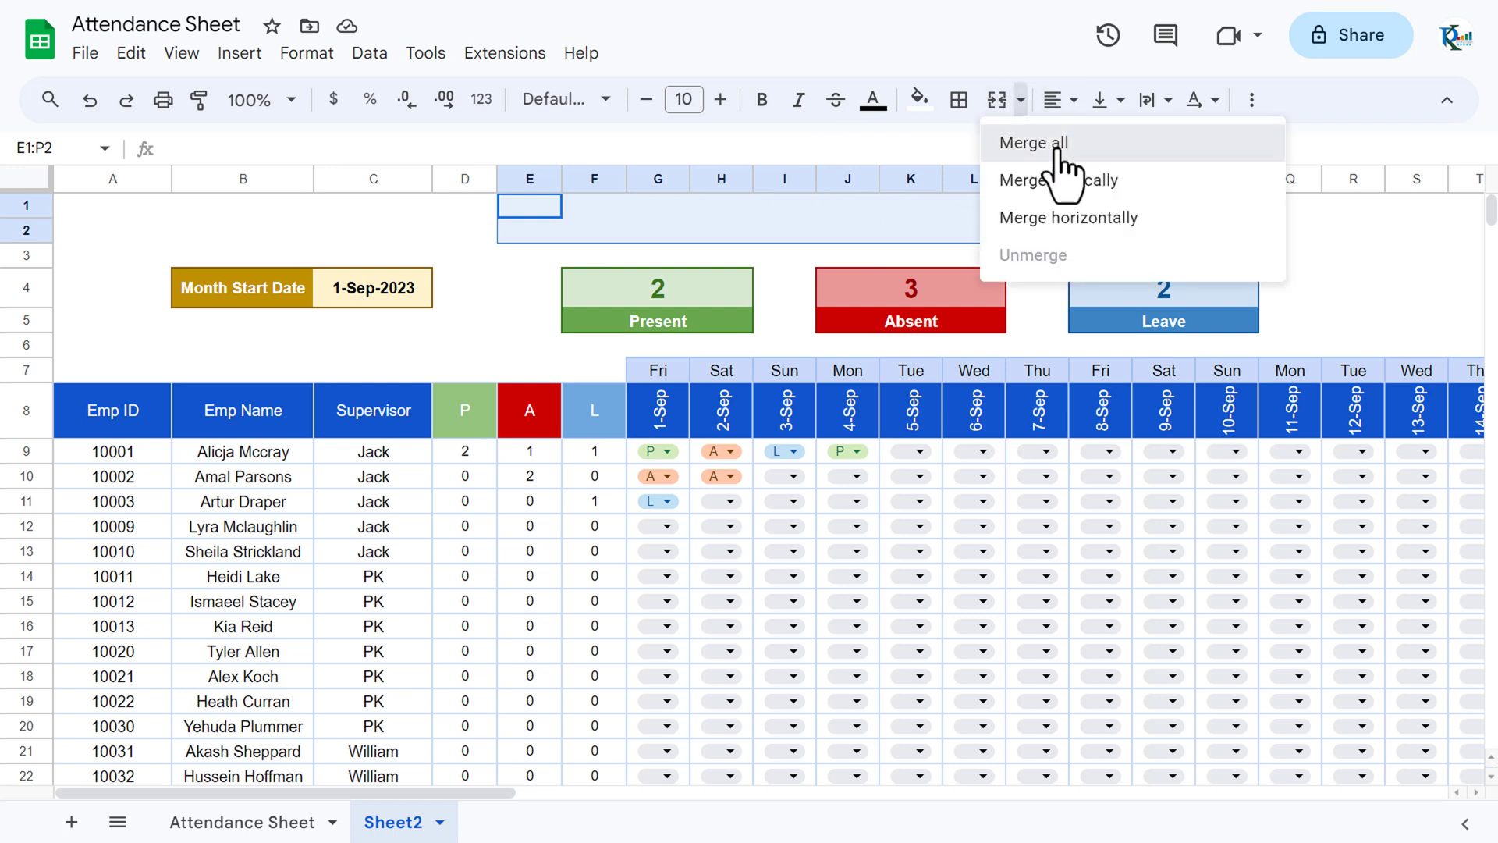
left_click(1062, 144)
type("Attendance Sheet for")
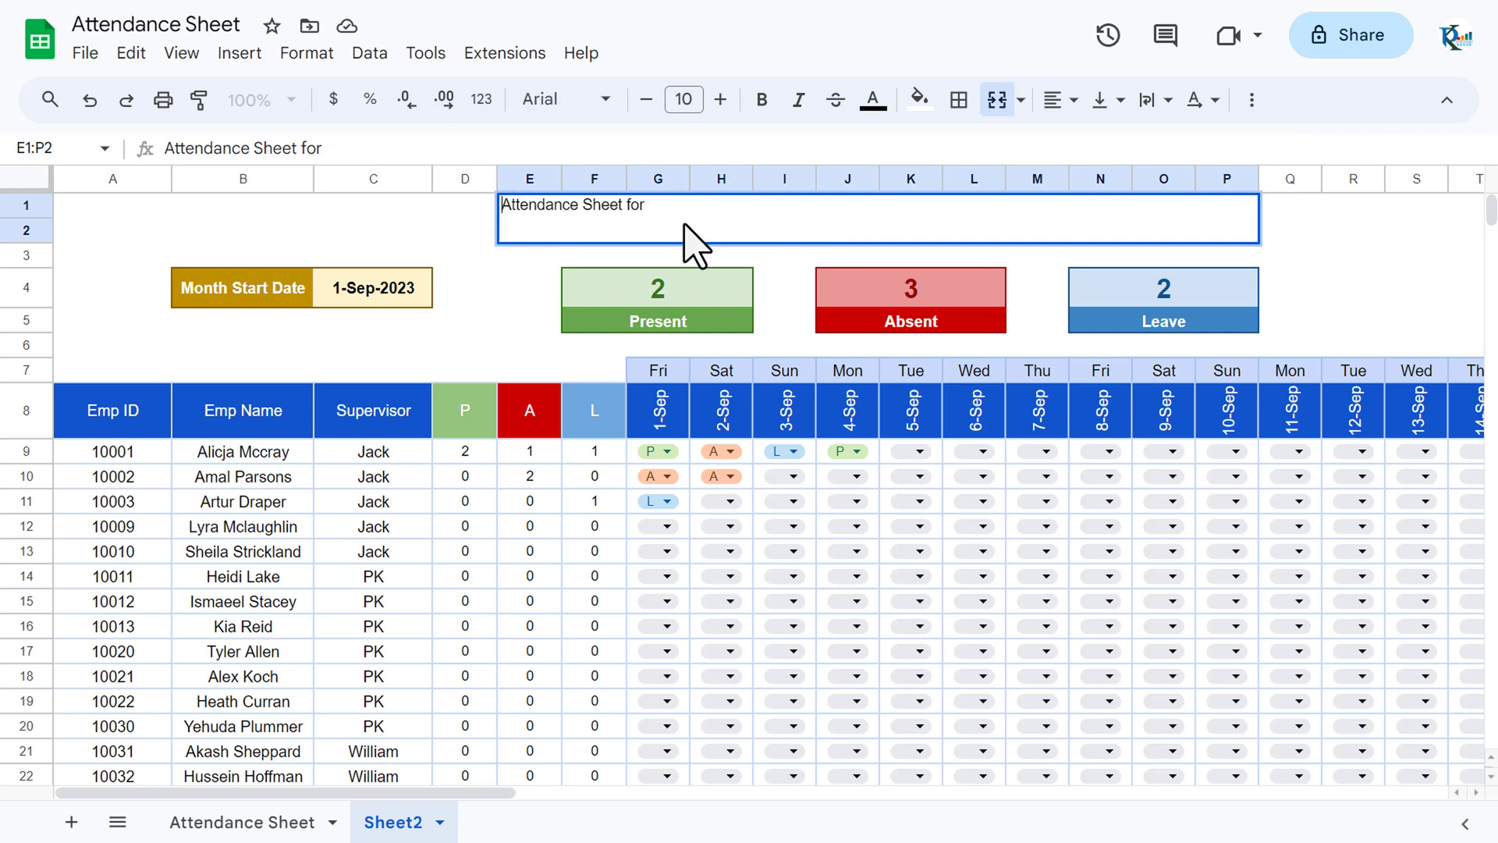
Step: Turn the title in the merged cell E1:P2 into the formula ="Attendance Sheet for "&TEXT(C4,"MMMM-YYYY")
double_click(814, 238)
key("Home")
type("=\"")
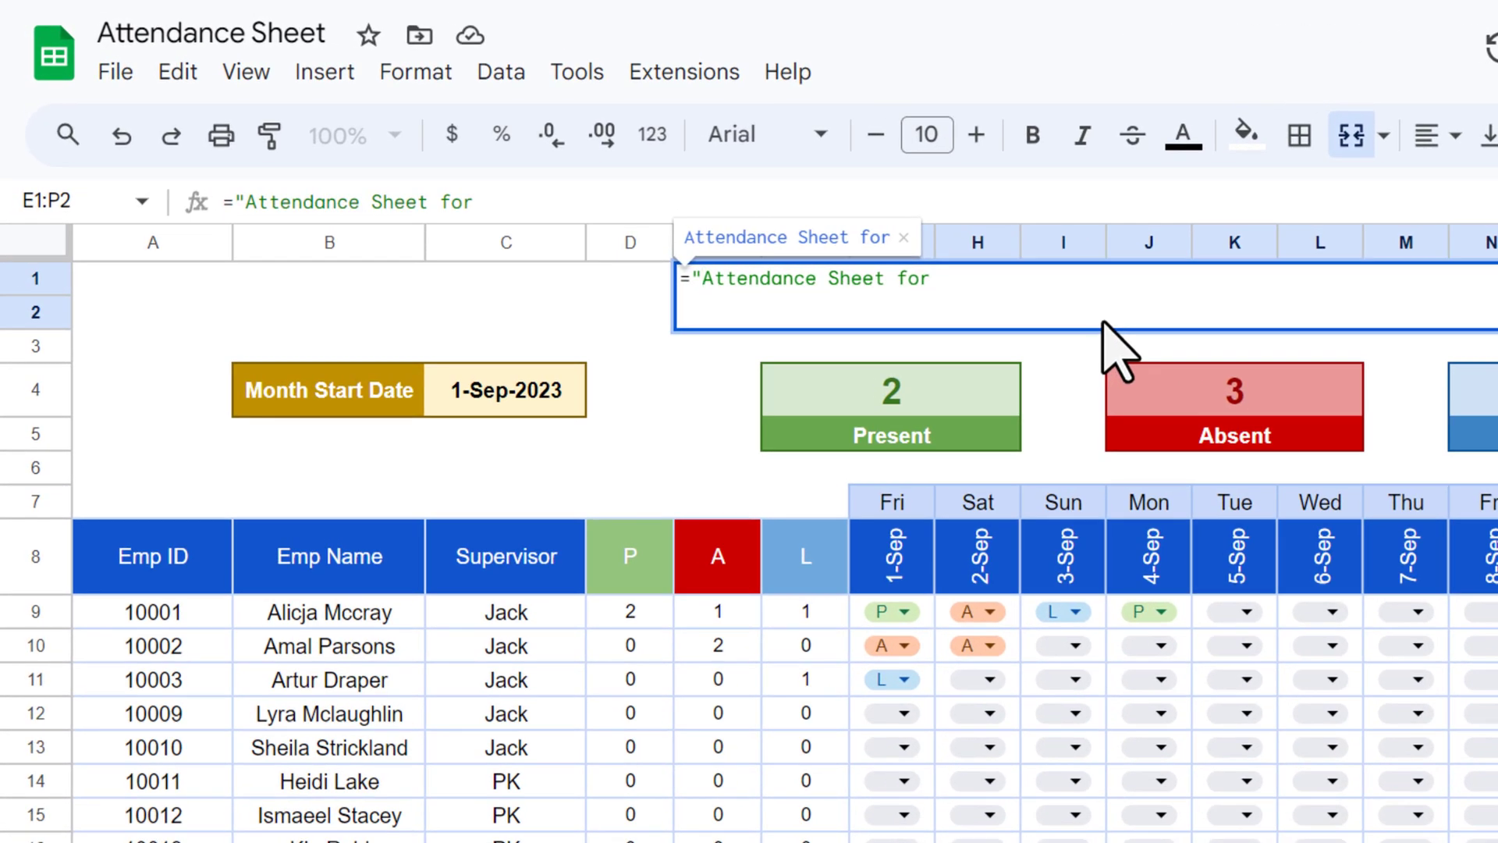
left_click(1080, 290)
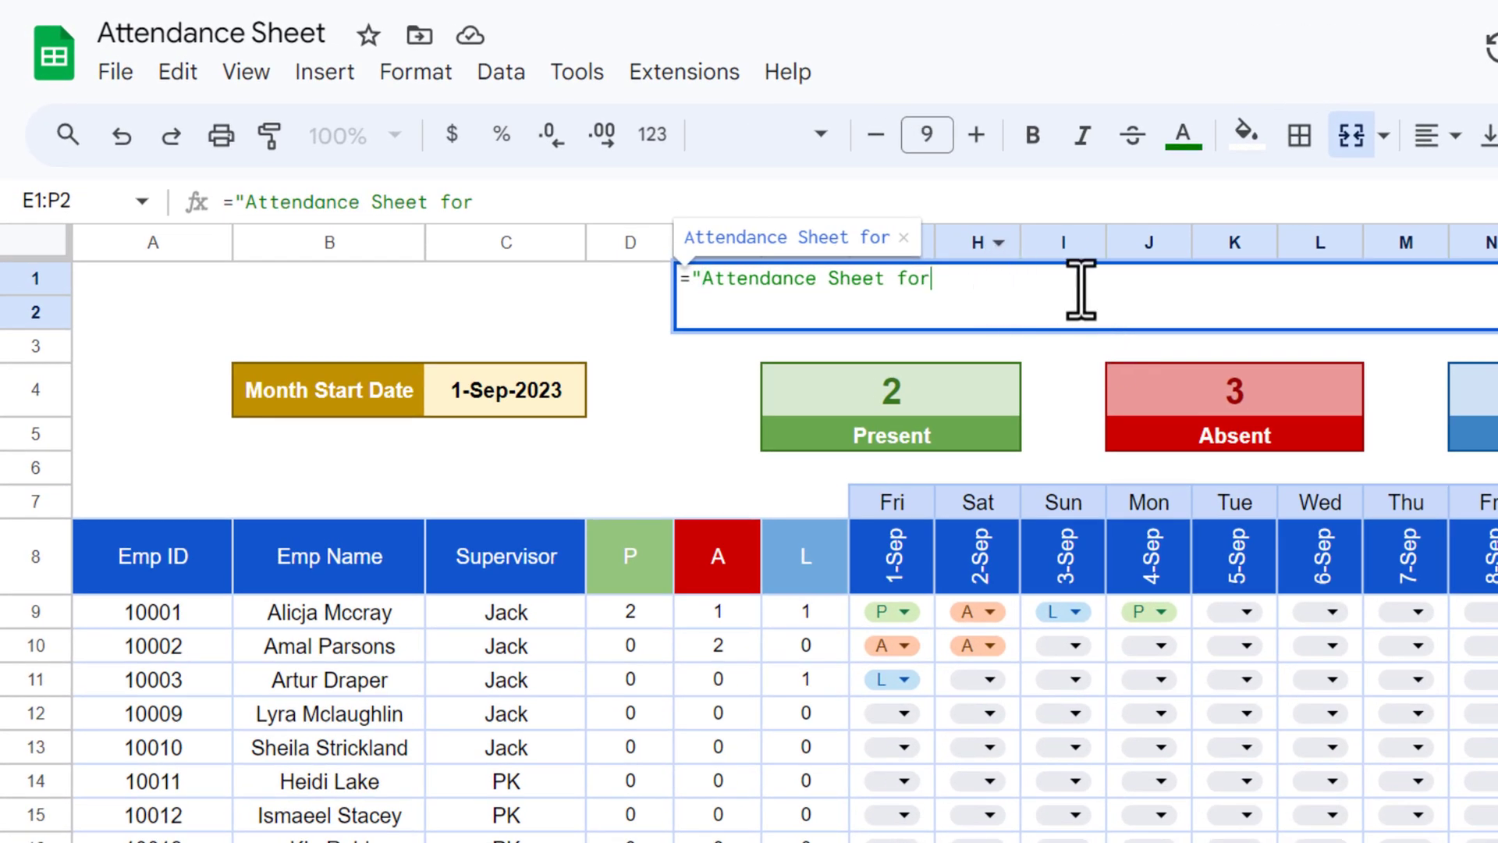
type("\"&te")
key("Tab")
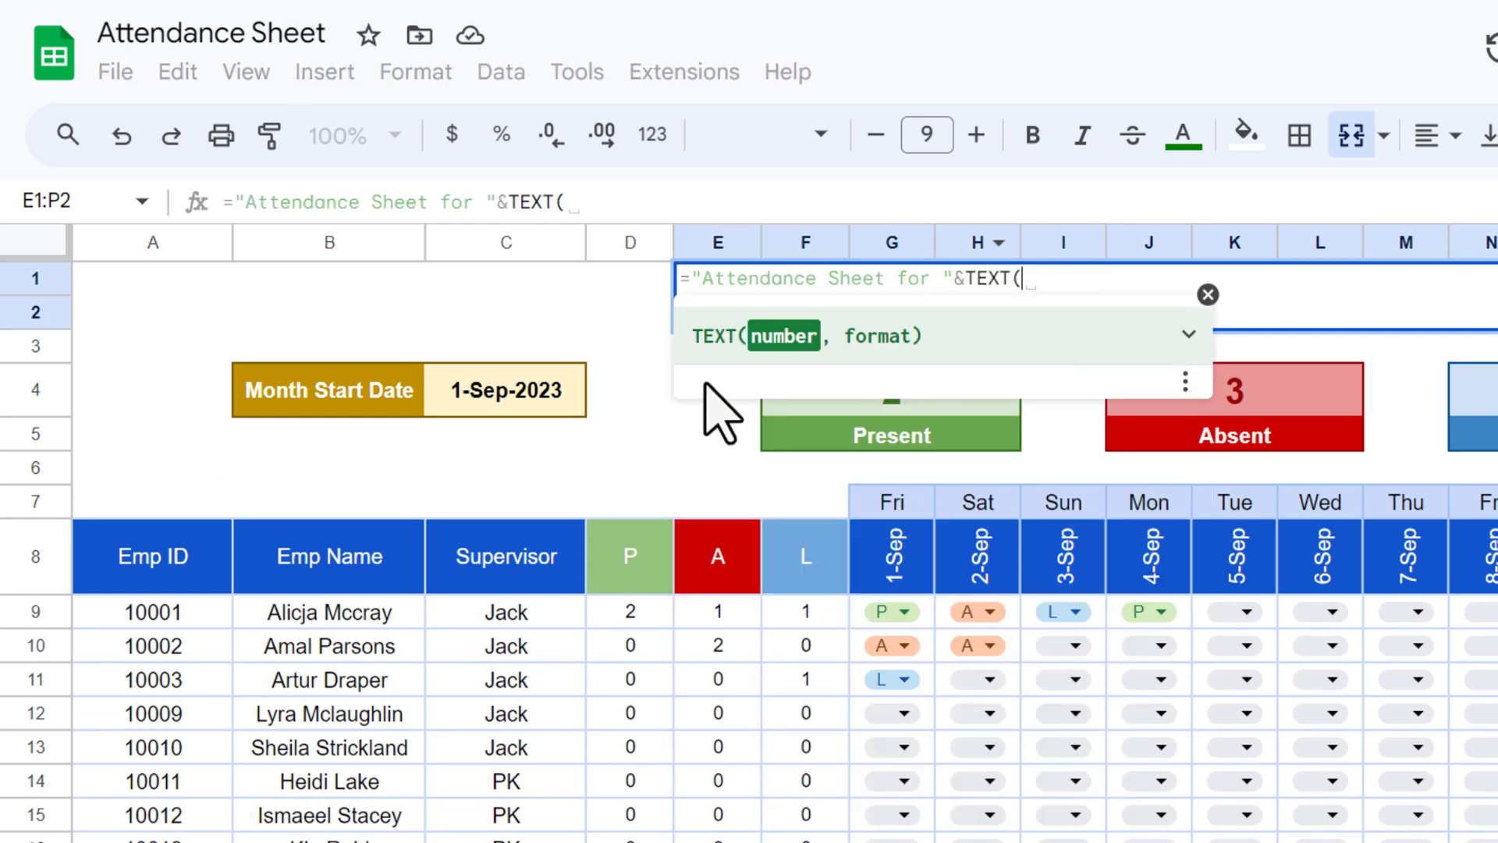
left_click(546, 390)
type(",")
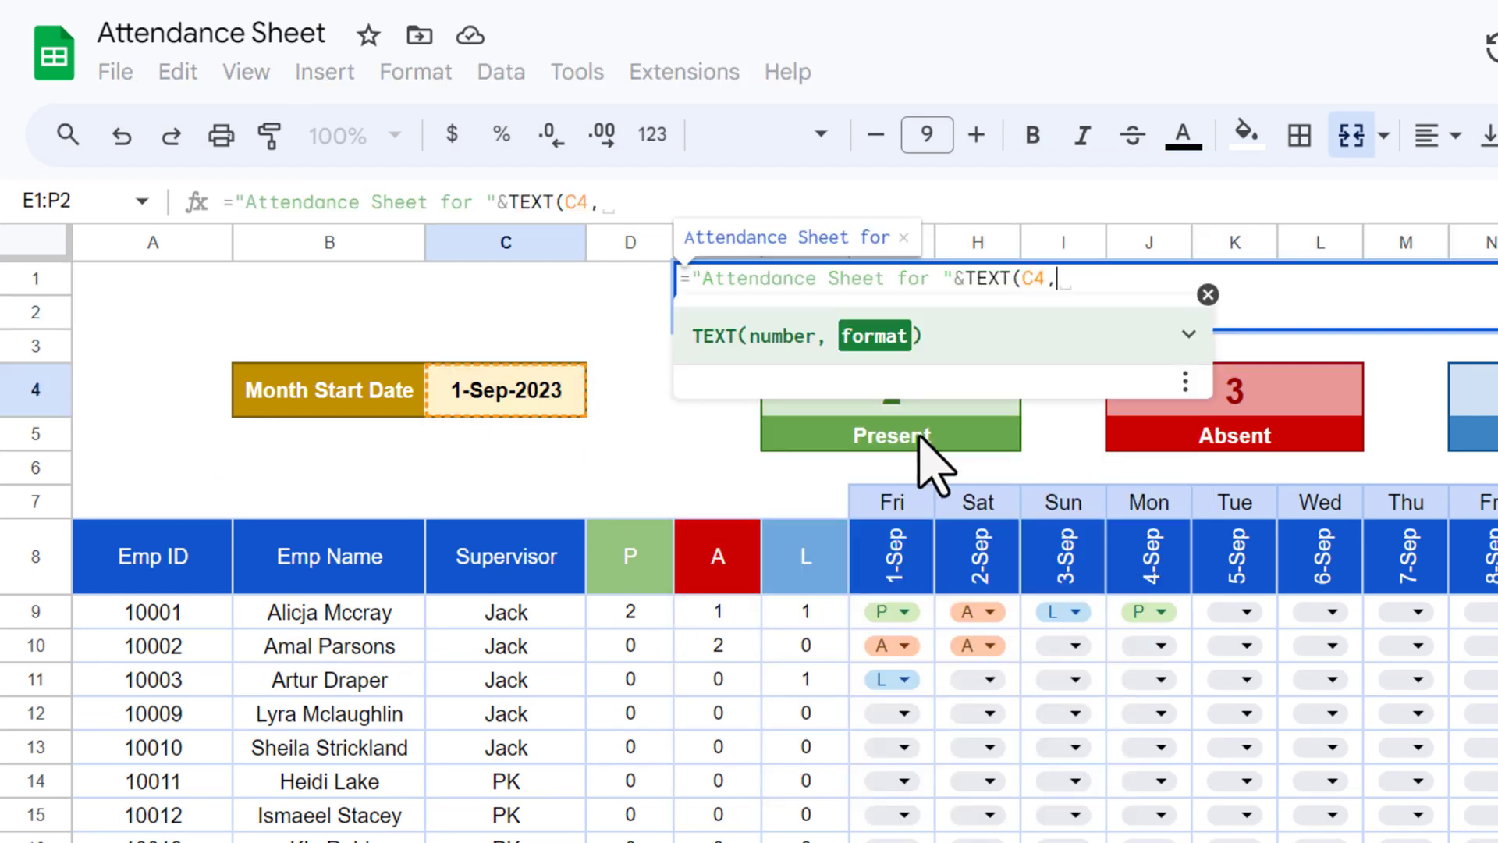
type("\"MMMM")
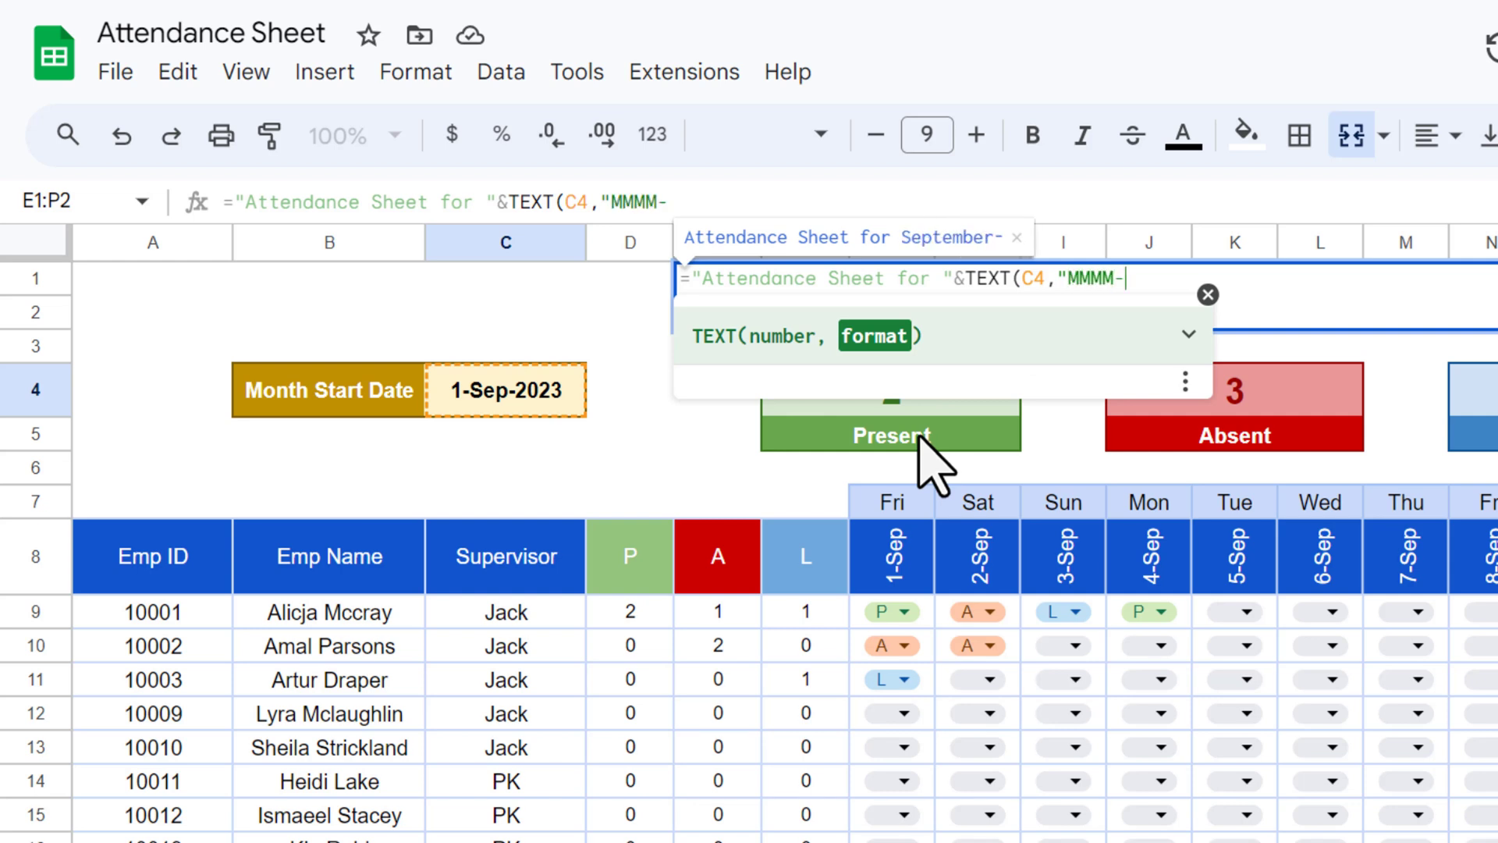
type("-YYYY\"")
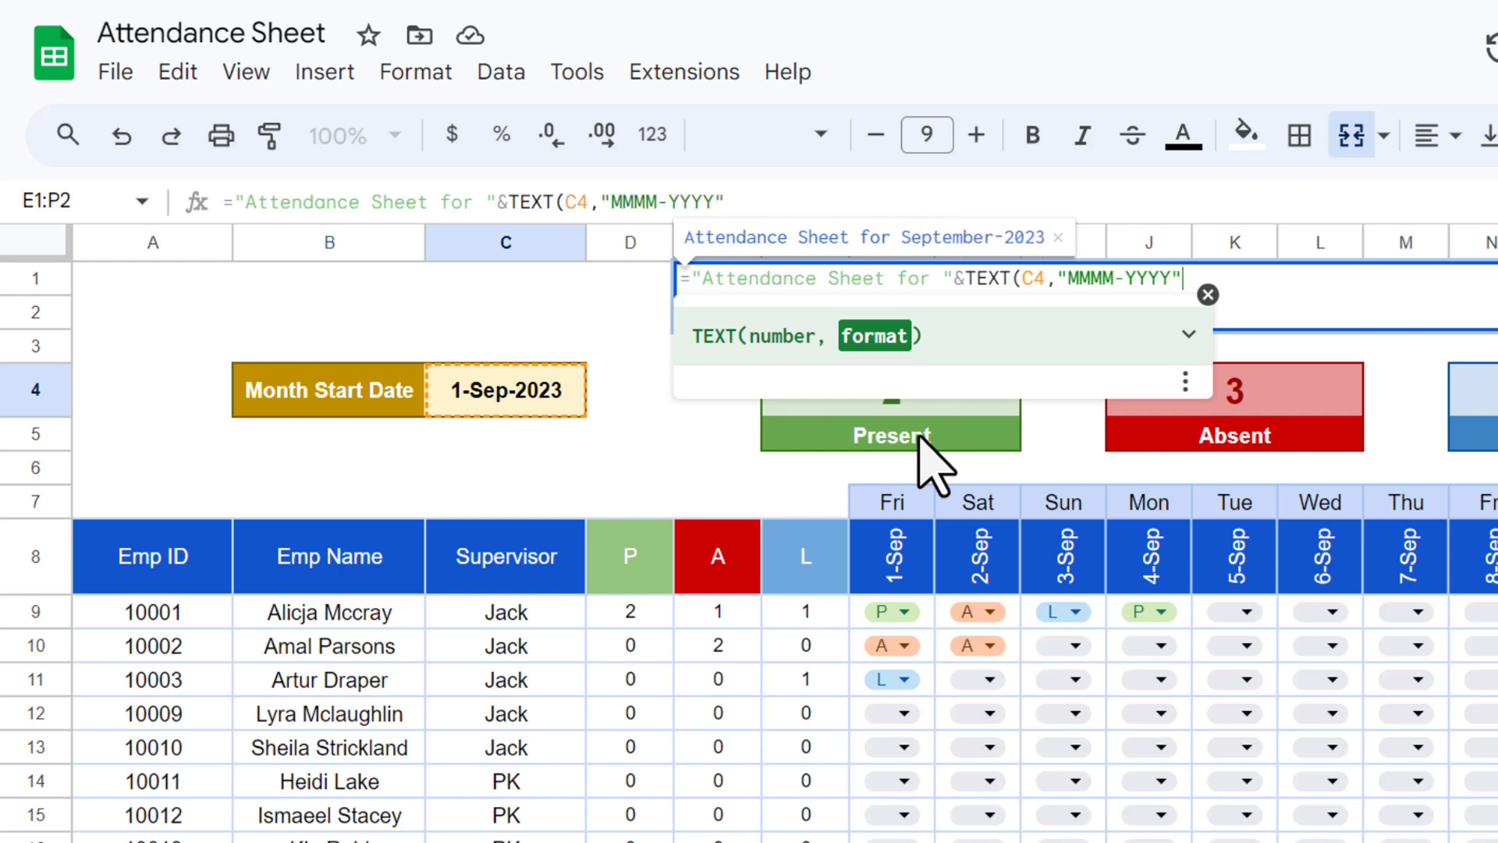
type(")")
key("Return")
key("Up")
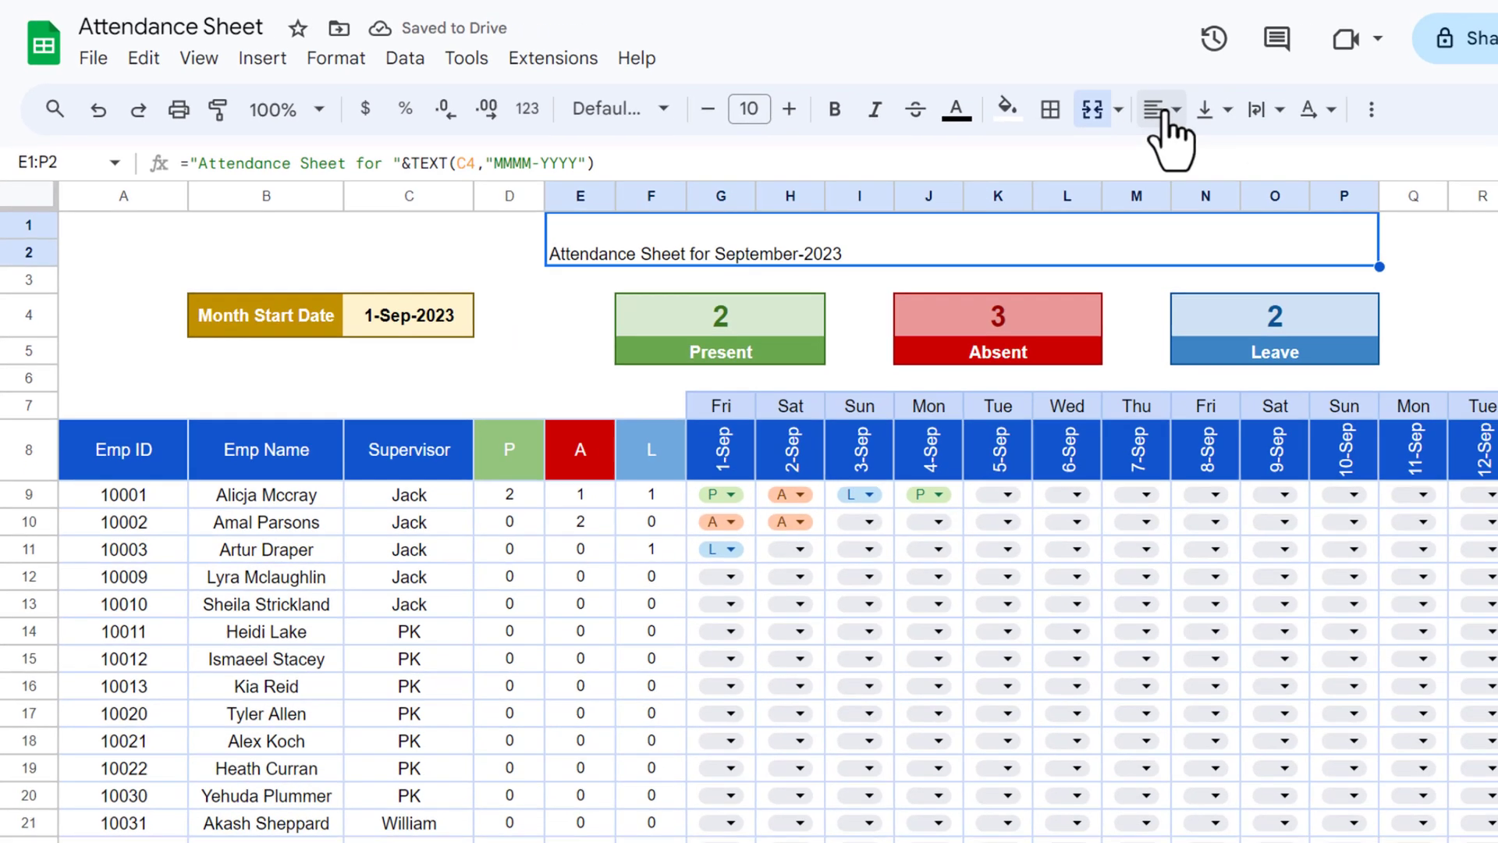
Step: Center the title in E1:P2 horizontally and vertically
left_click(1167, 113)
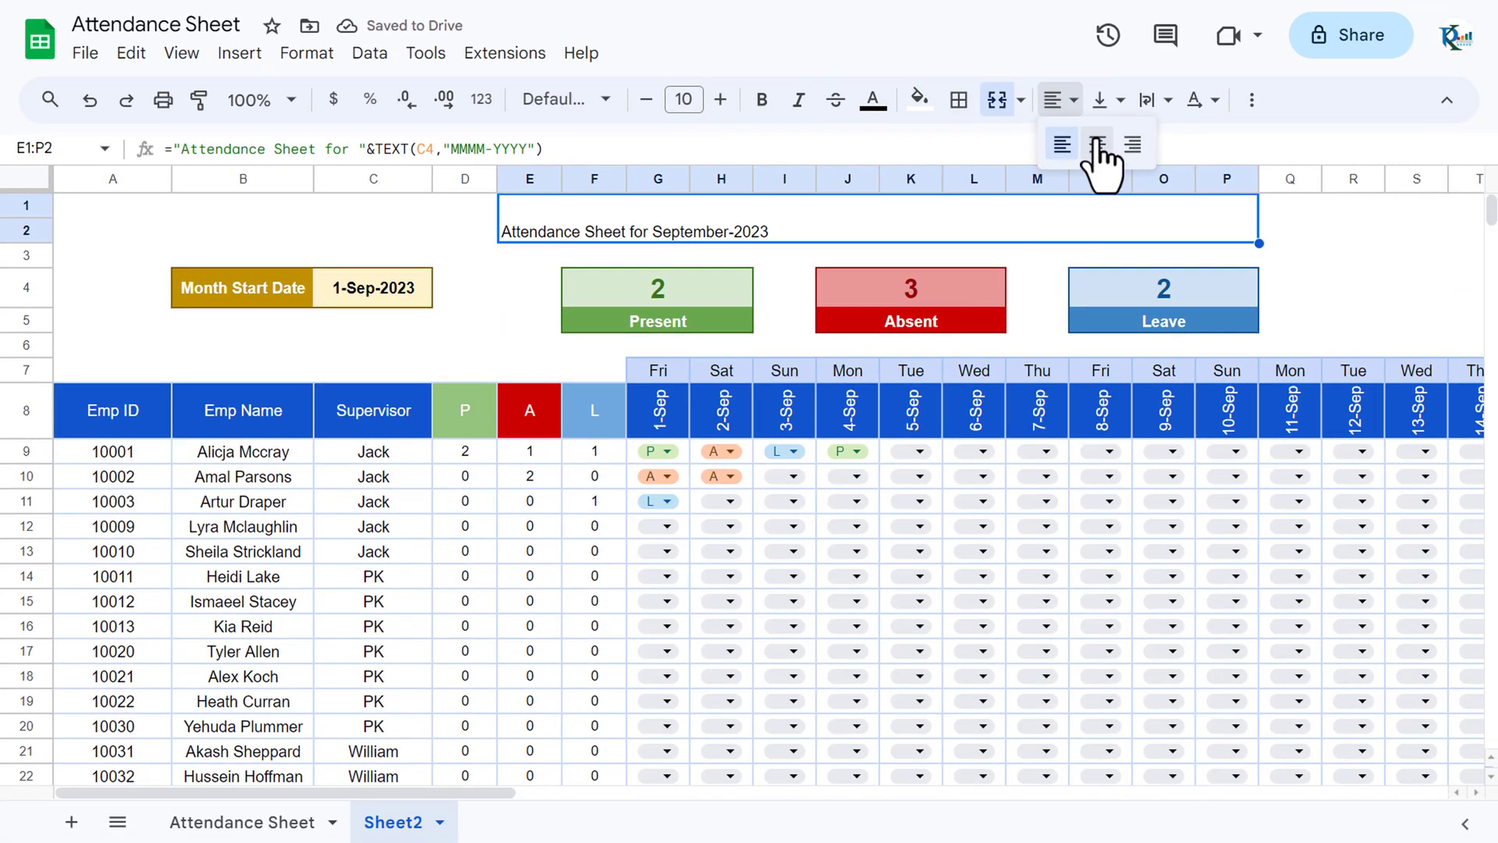
left_click(1205, 164)
left_click(1105, 101)
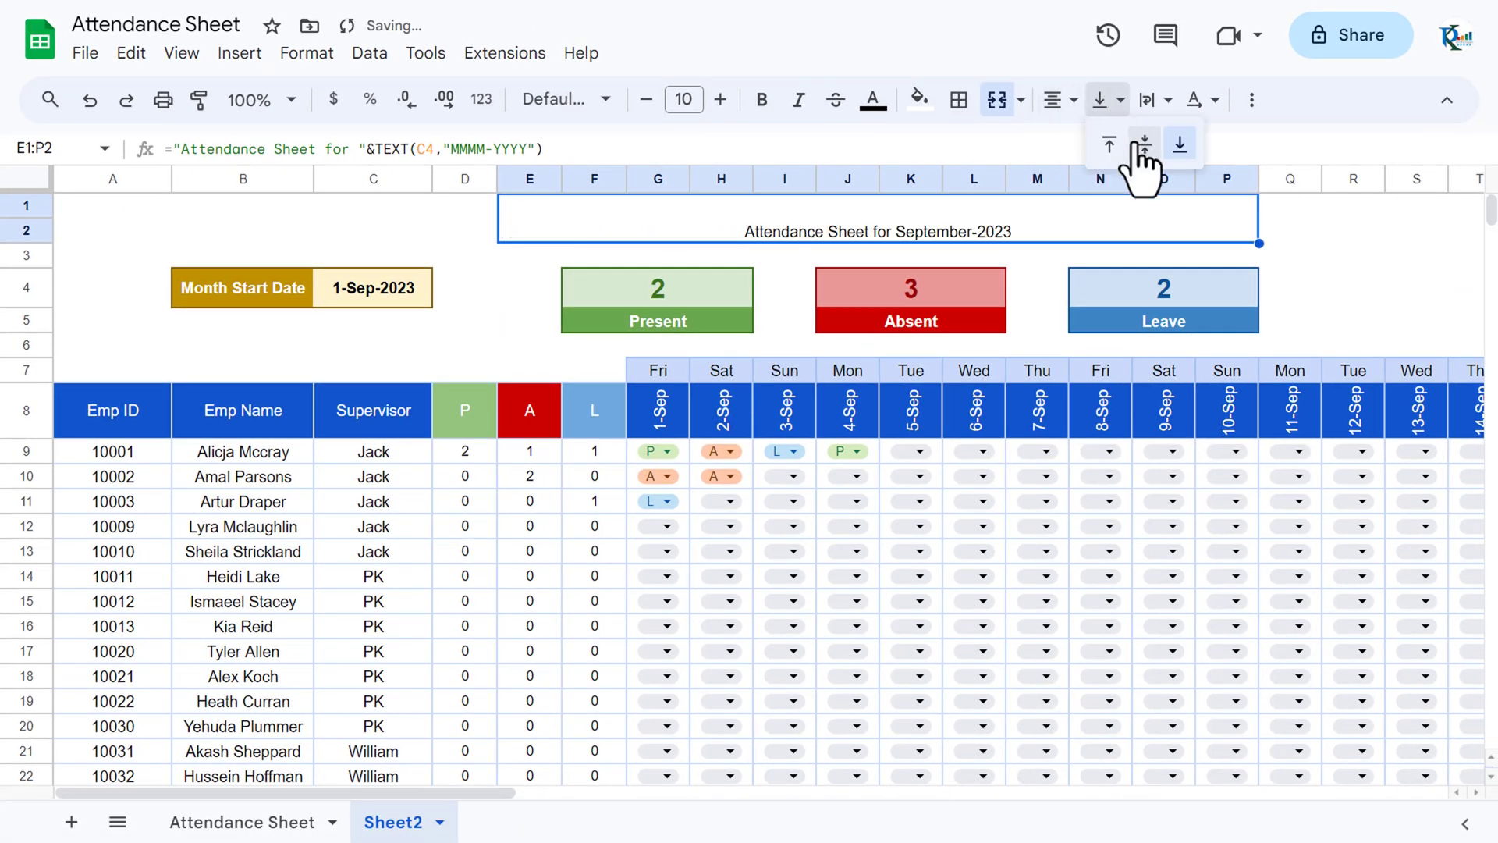
left_click(1137, 145)
Step: Format the title text as Comic Sans MS, bold, size 18
left_click(605, 100)
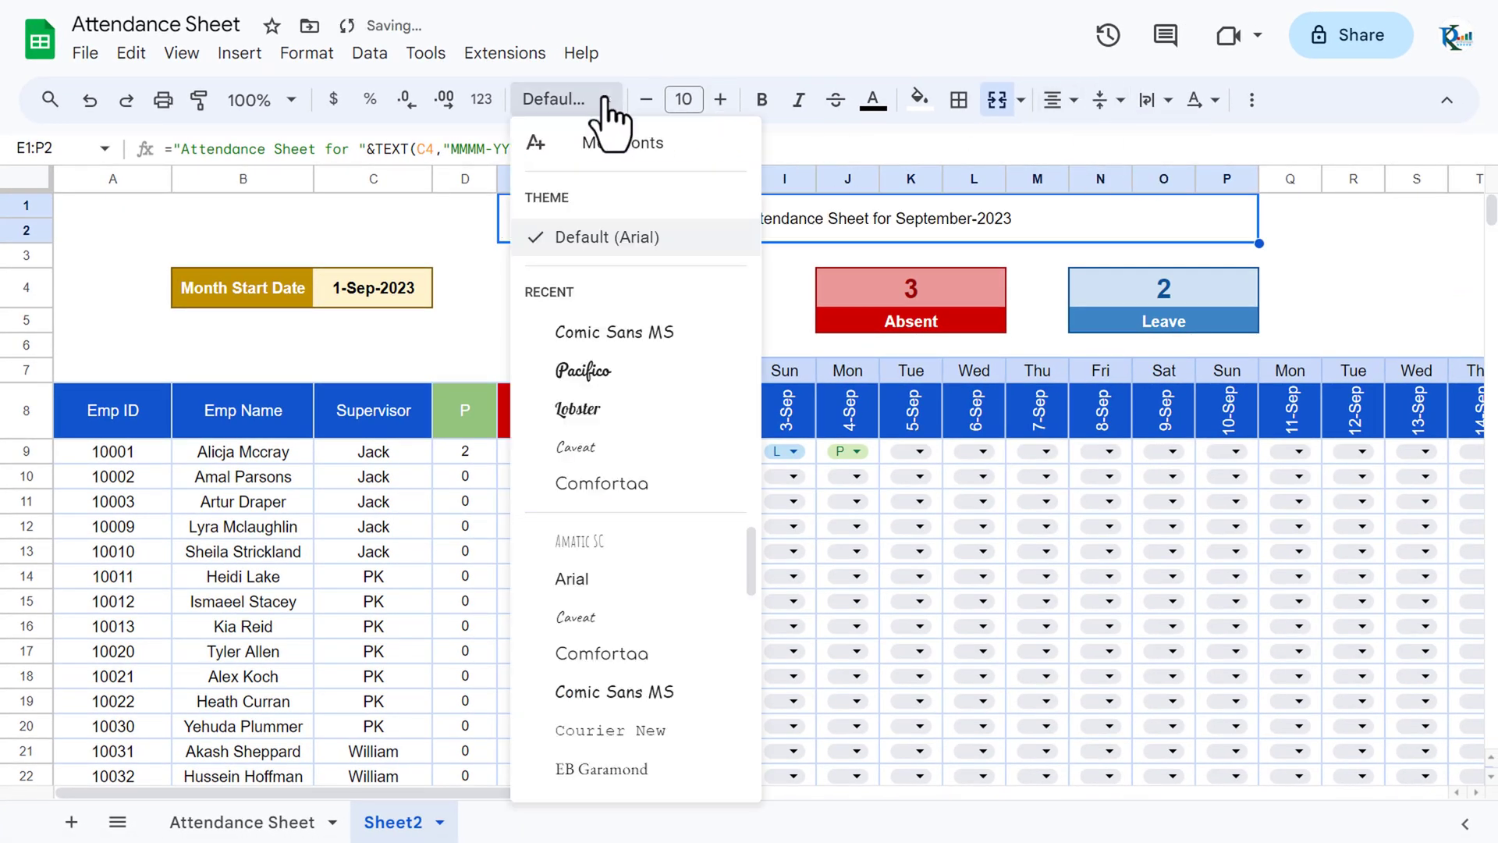
left_click(640, 334)
left_click(762, 100)
left_click(720, 100)
left_click(721, 100)
left_click(721, 100)
left_click(720, 100)
left_click(721, 100)
left_click(720, 99)
left_click(720, 100)
left_click(720, 100)
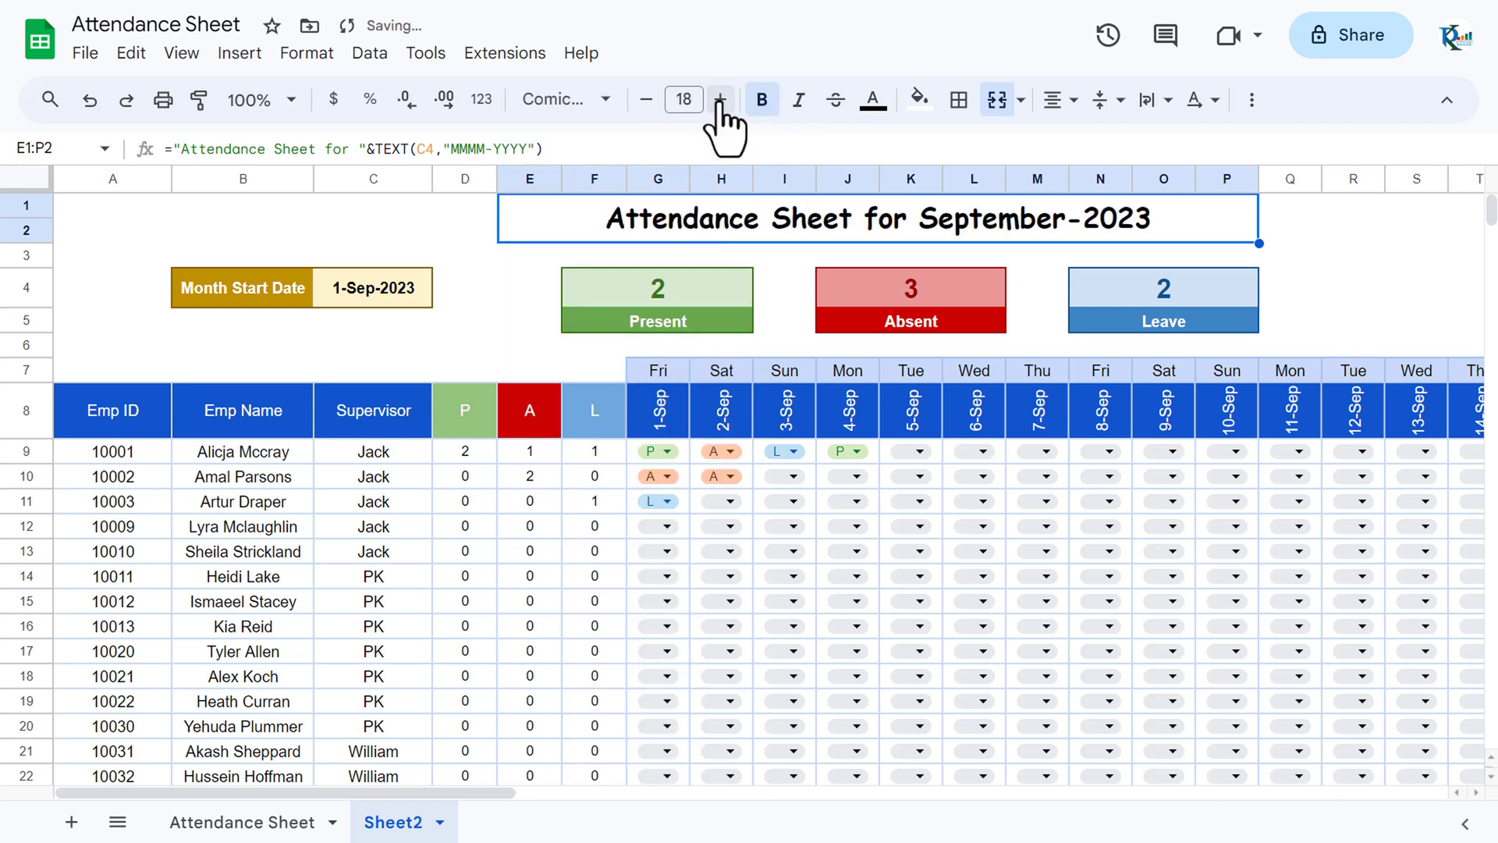
Step: Fill the title cell with medium light blue and make its text white
left_click(919, 99)
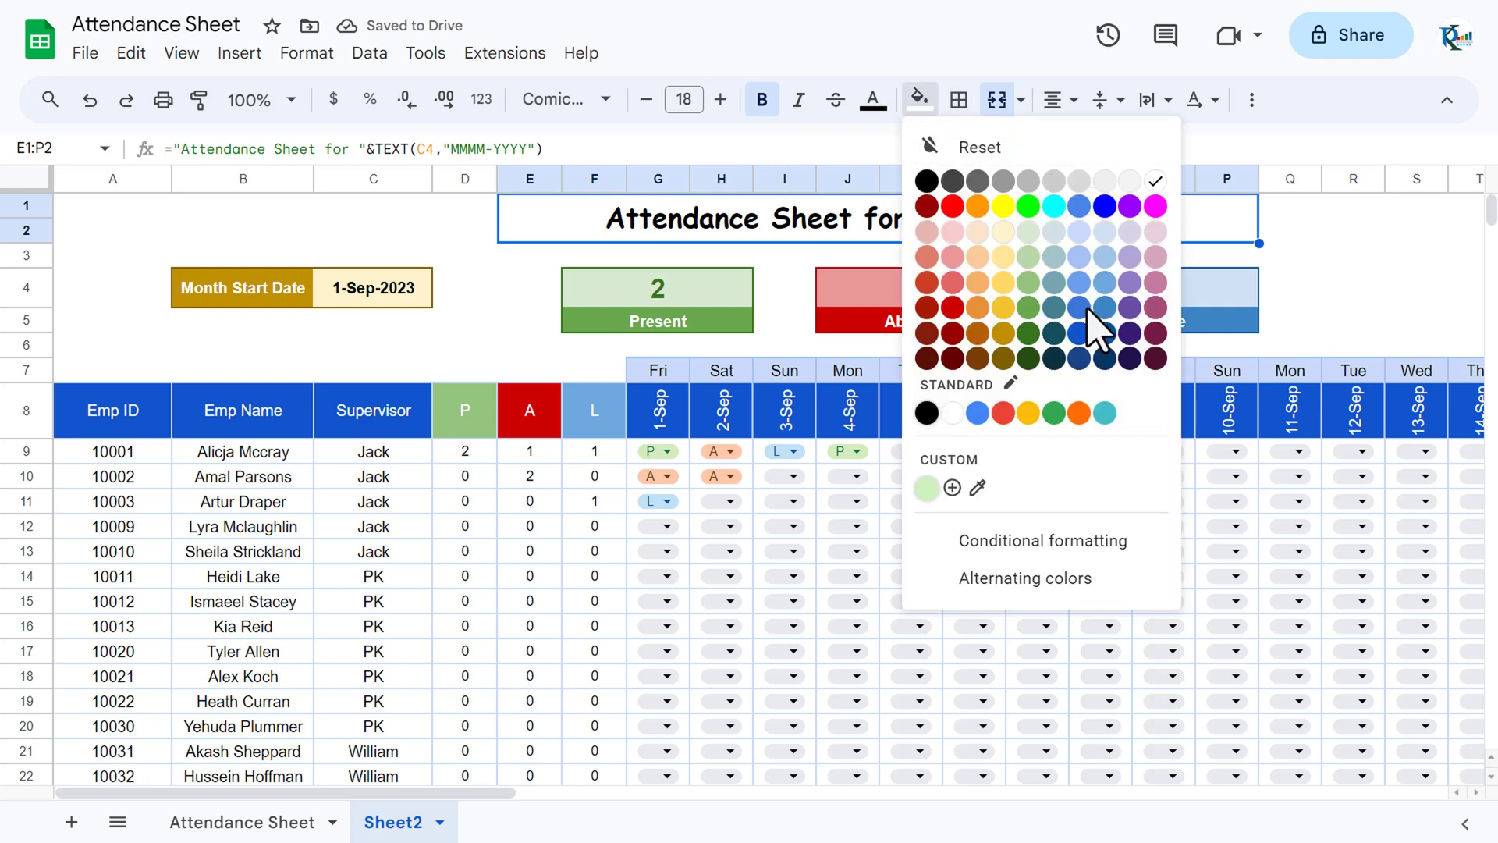
left_click(1104, 282)
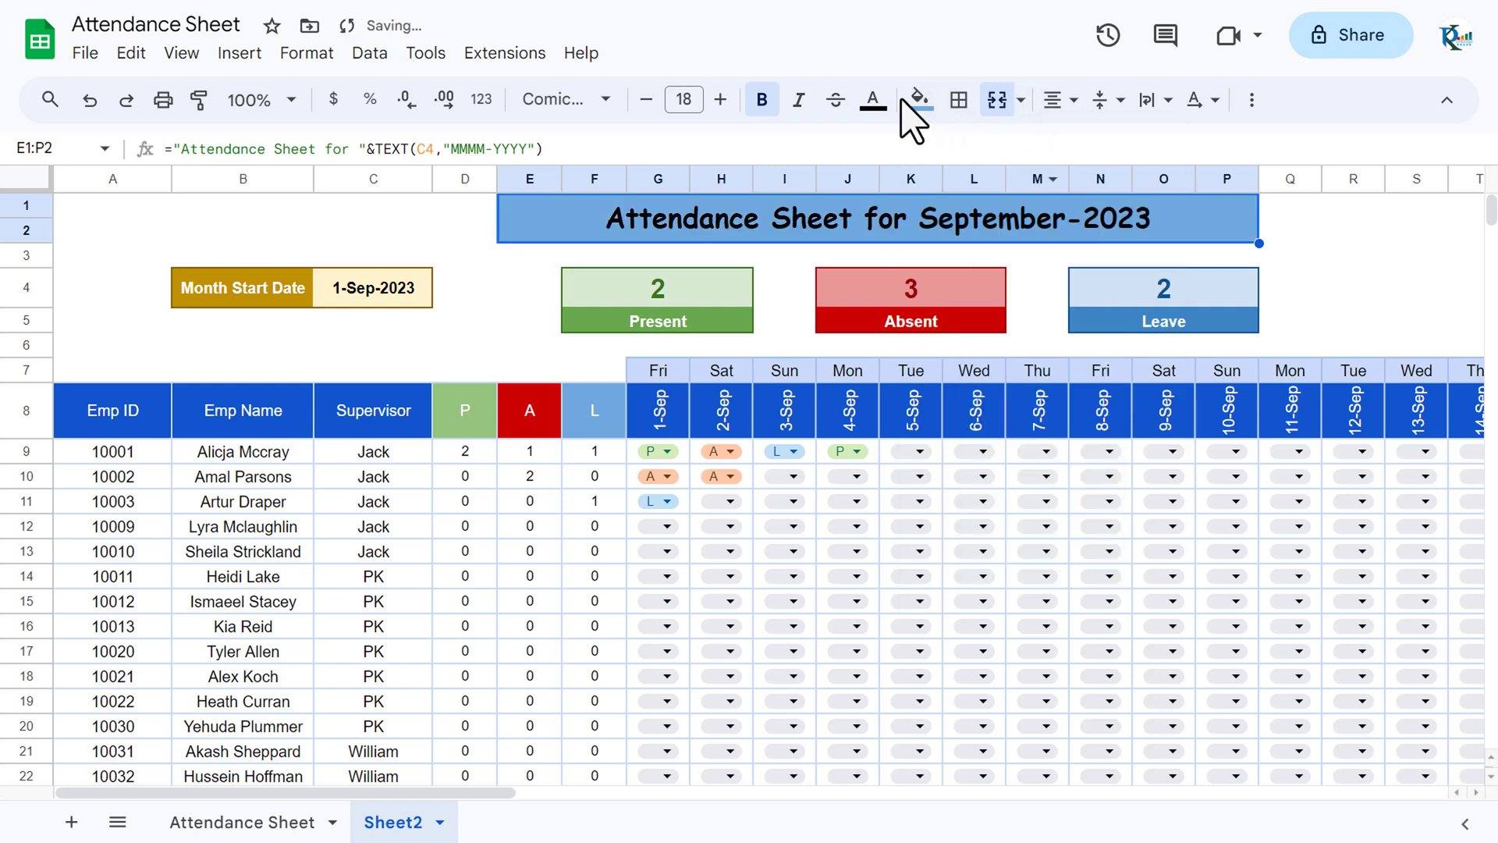
left_click(873, 100)
left_click(1107, 177)
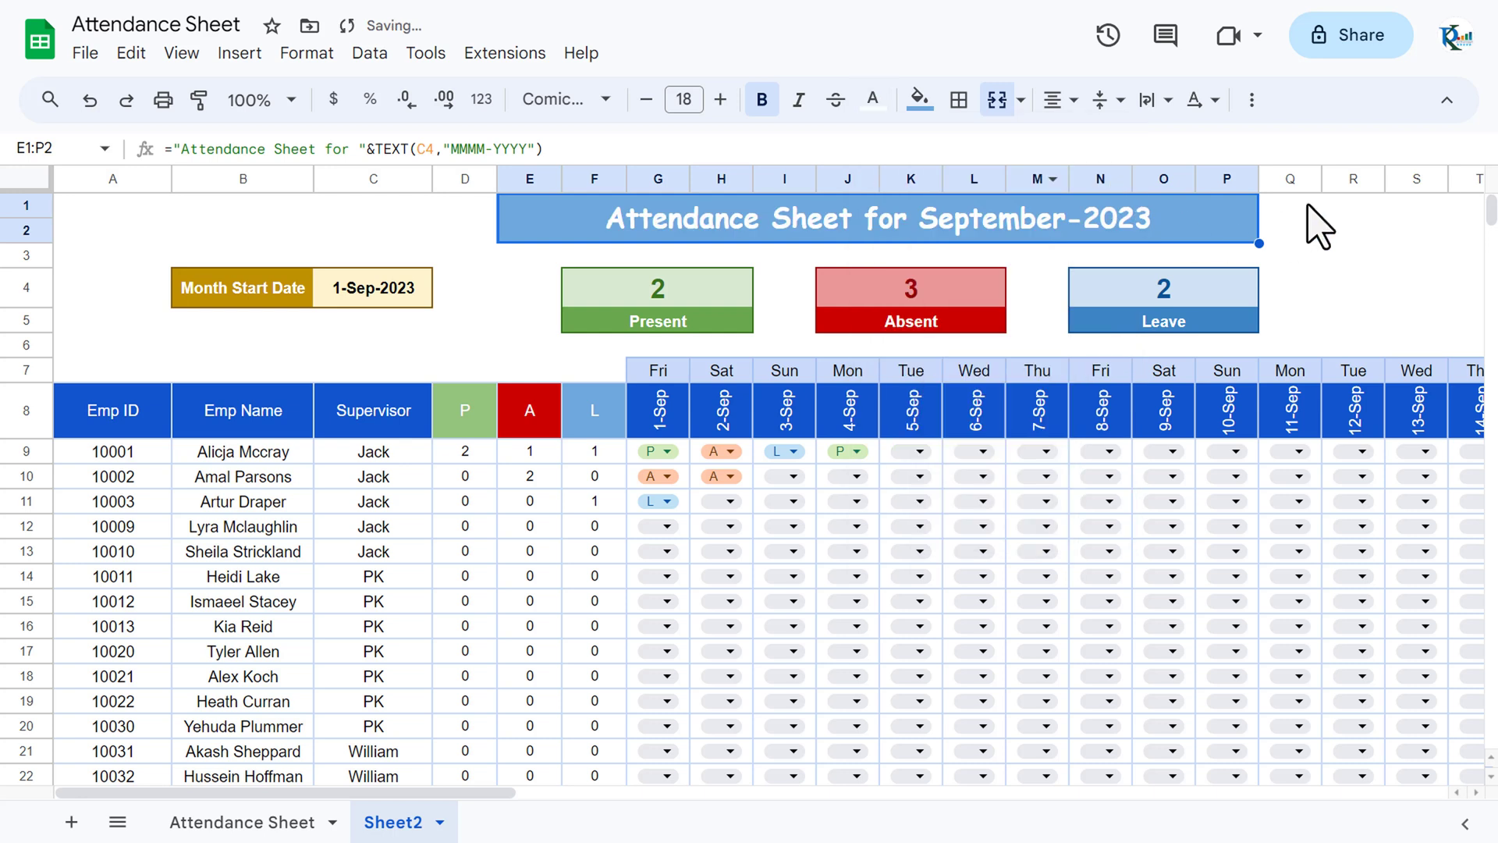
left_click(1309, 206)
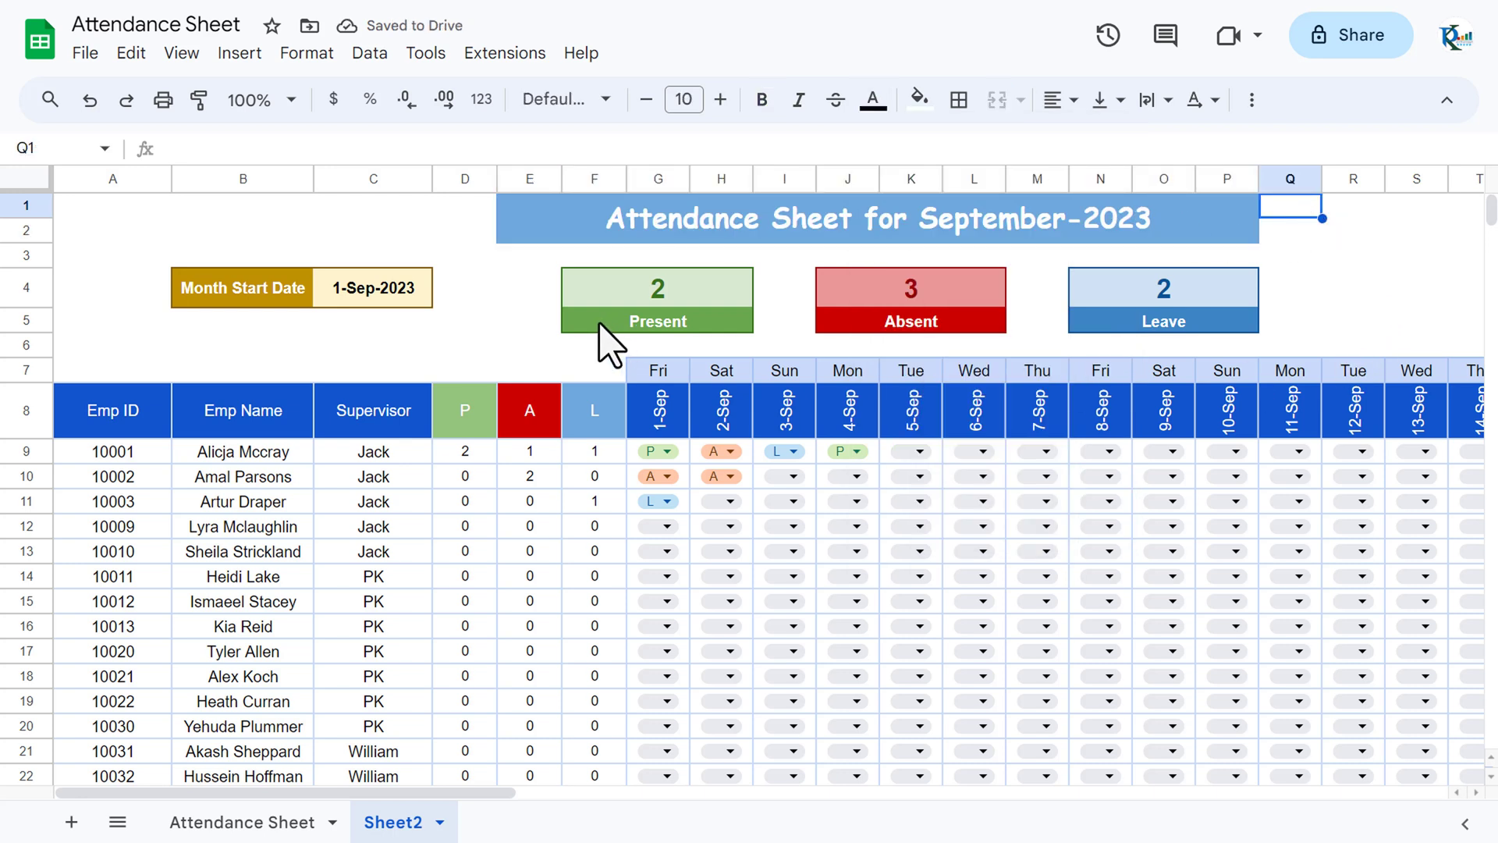
Step: Change the month start date in C4 to 1-Oct-2023 using the date picker
left_click(407, 292)
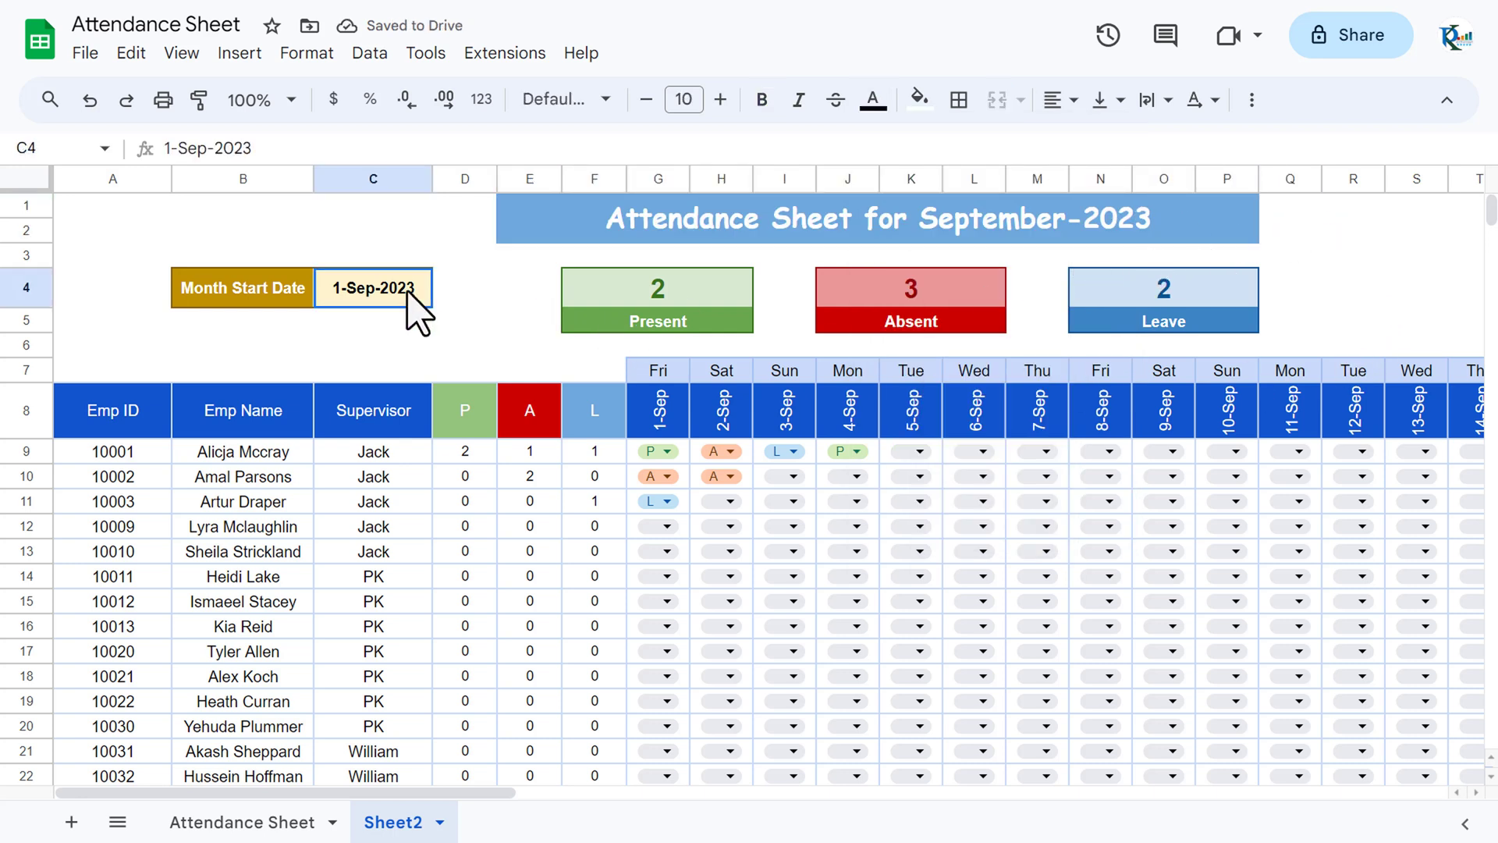
double_click(378, 290)
left_click(459, 333)
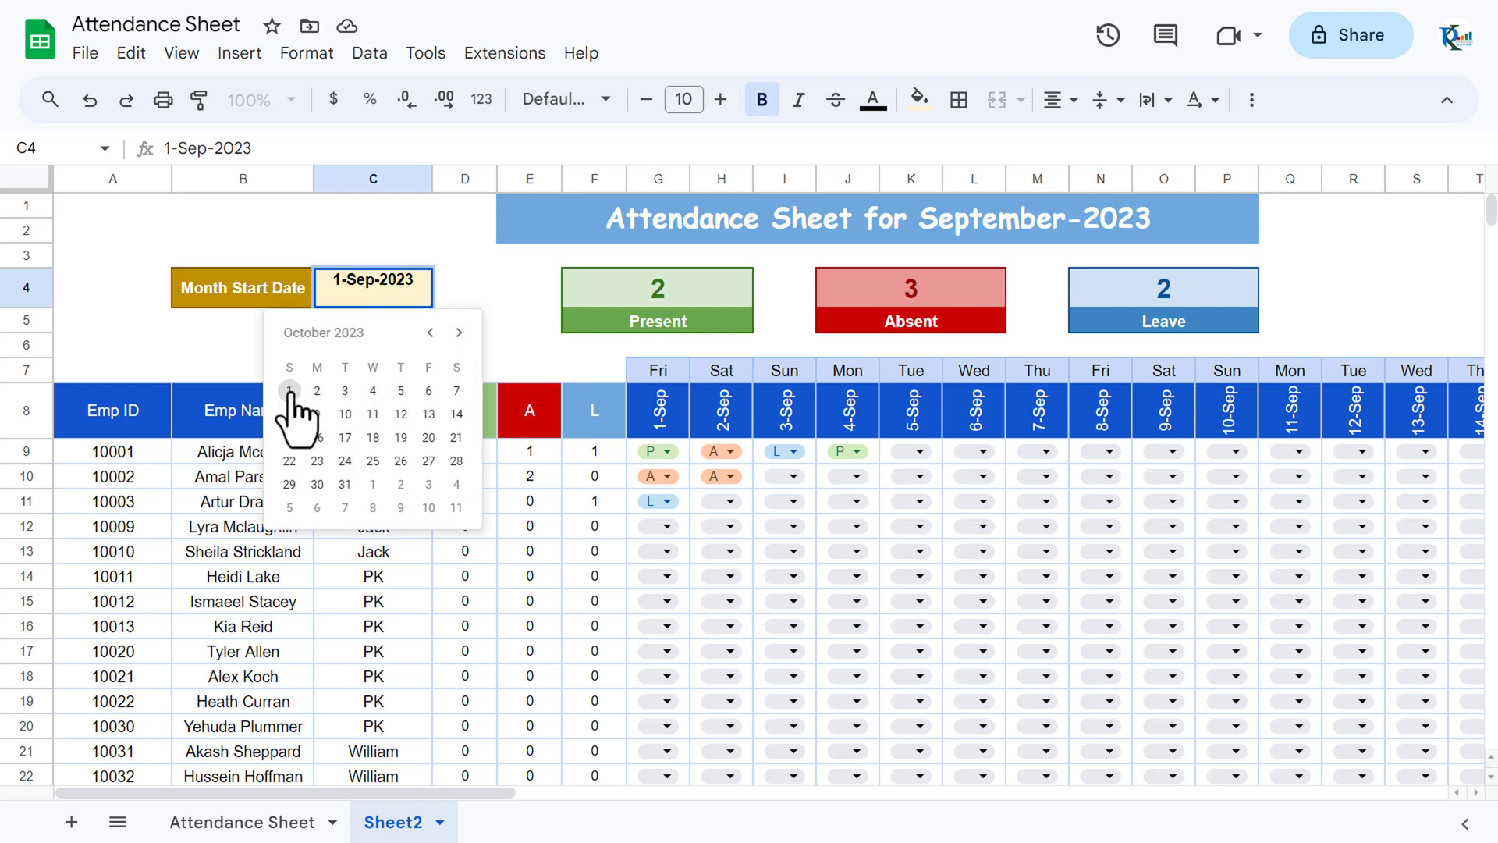
left_click(290, 392)
left_click(490, 294)
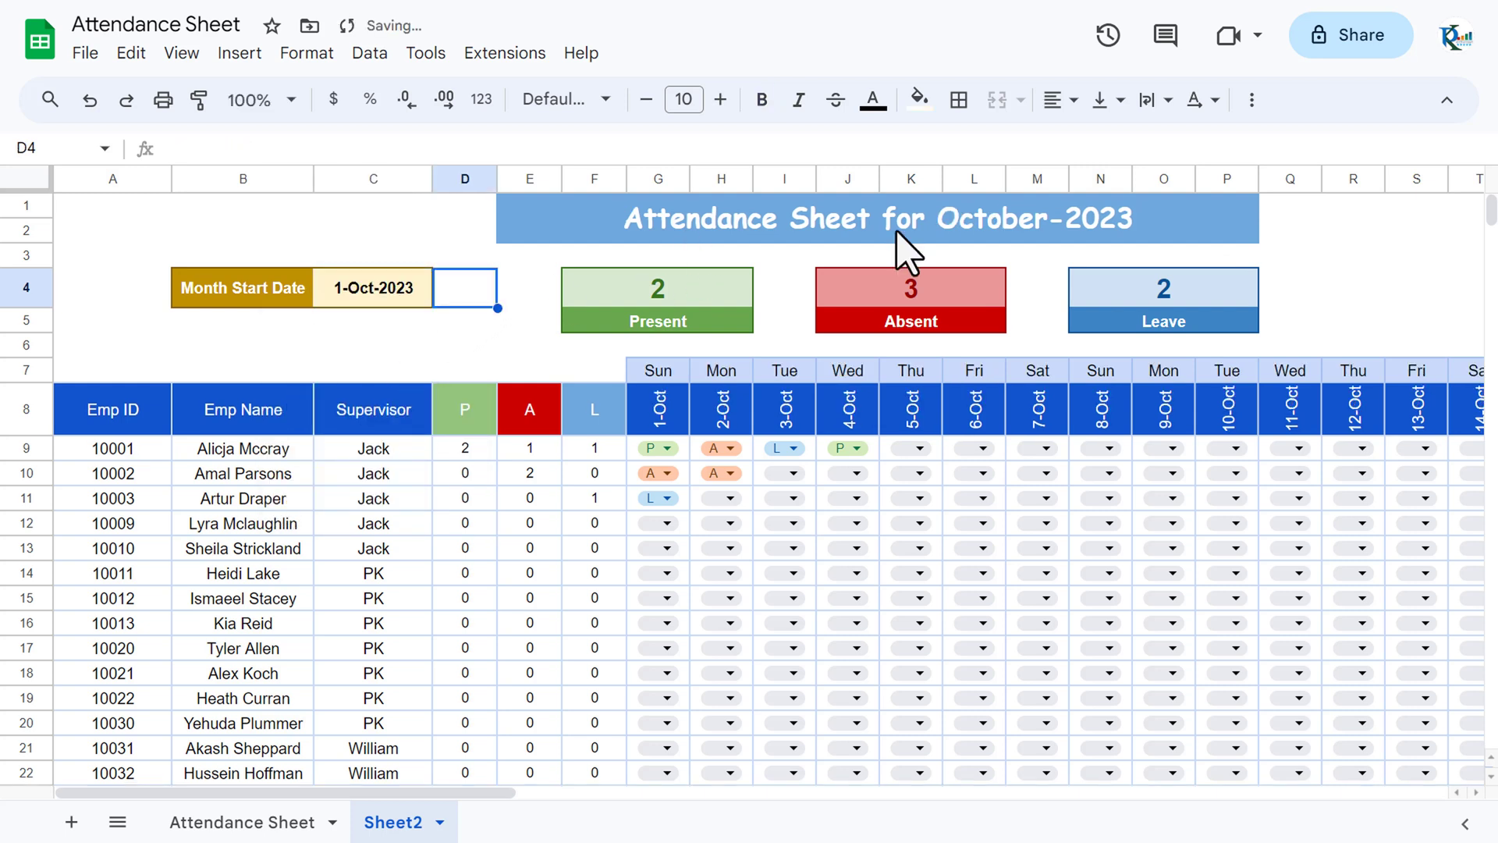